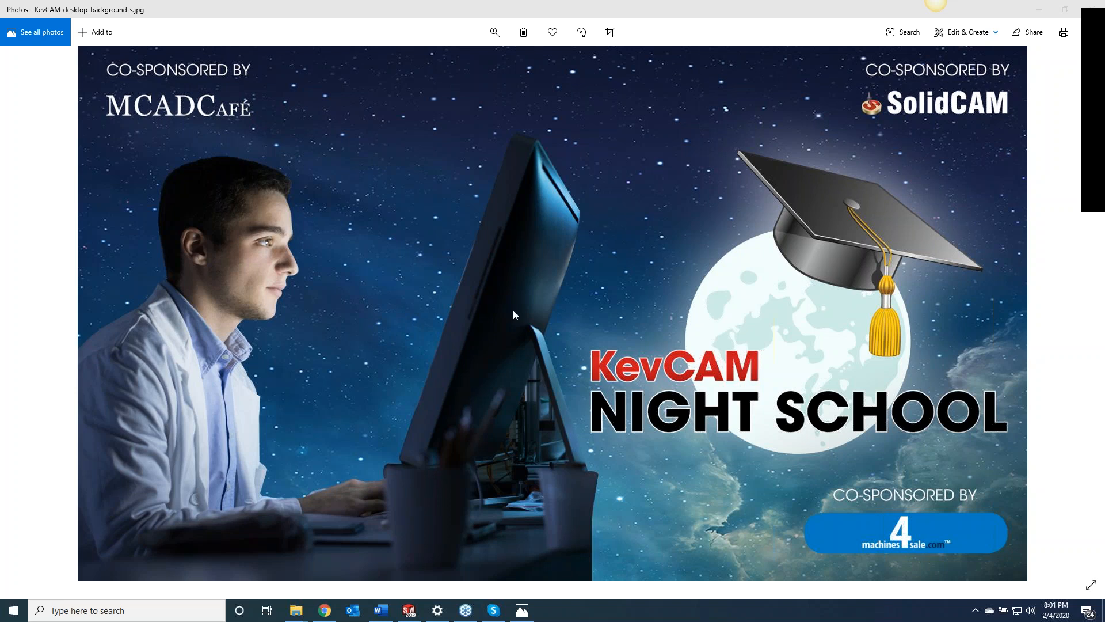
Step: Switch to Chrome to look over the KevCAM class registration page and SolidCAM University's YouTube uploads, returning to SOLIDWORKS when done
mouse_move(297, 619)
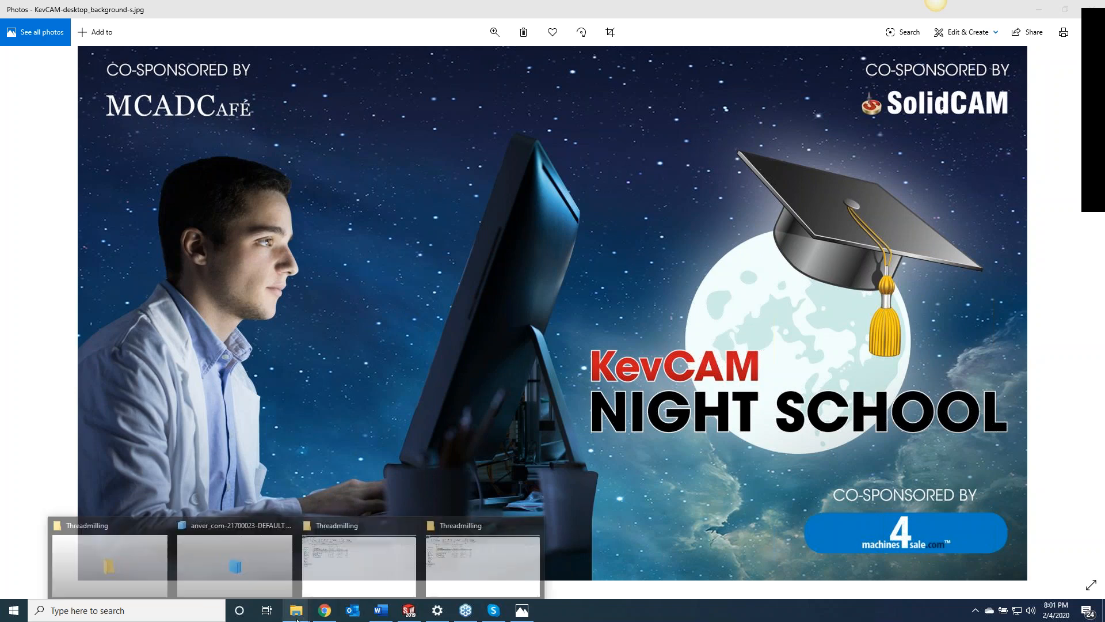
click(325, 610)
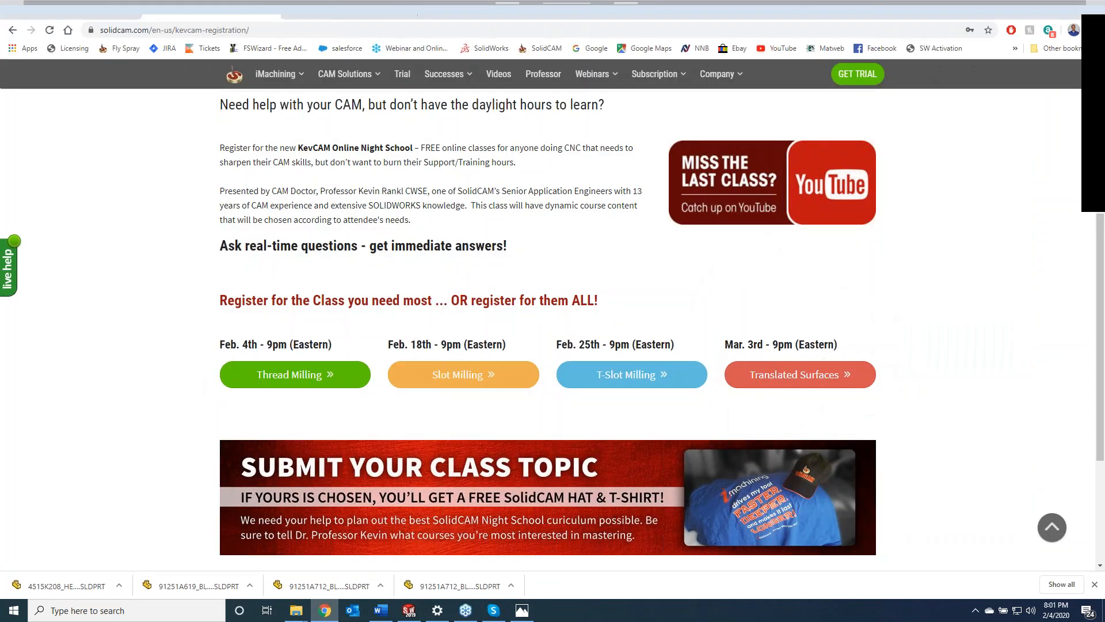
click(41, 11)
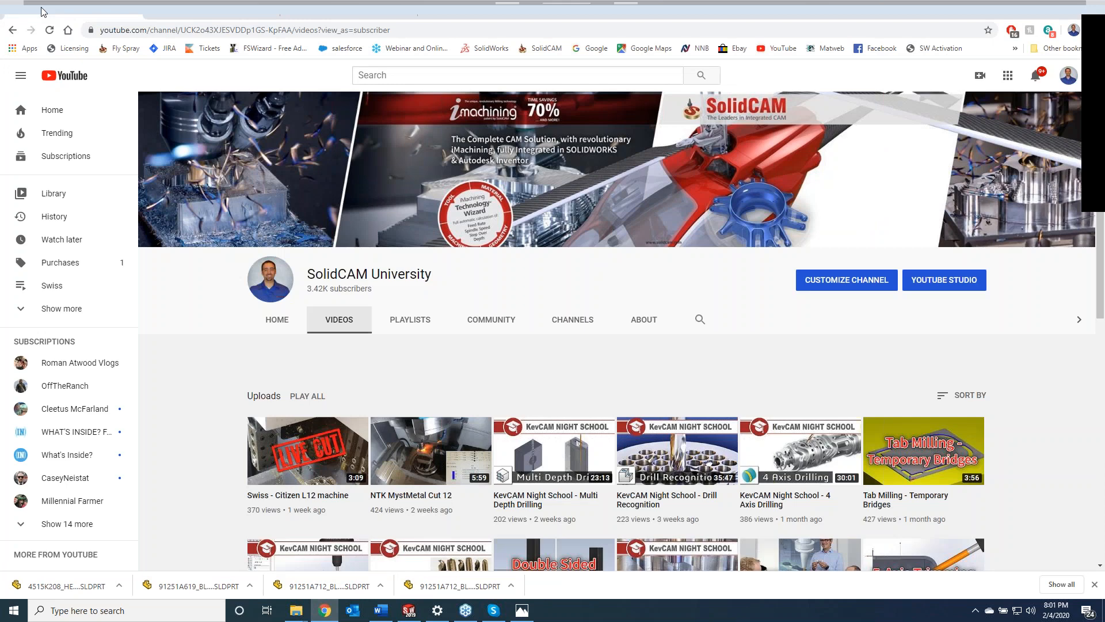
scroll(397, 464, down, 1)
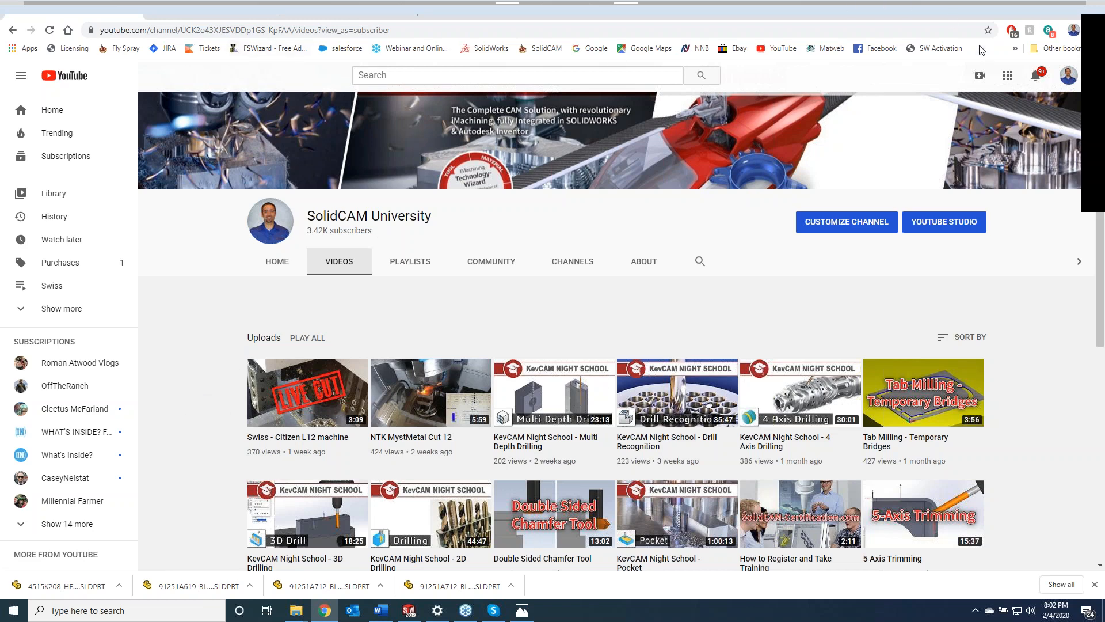
click(1042, 15)
click(1042, 13)
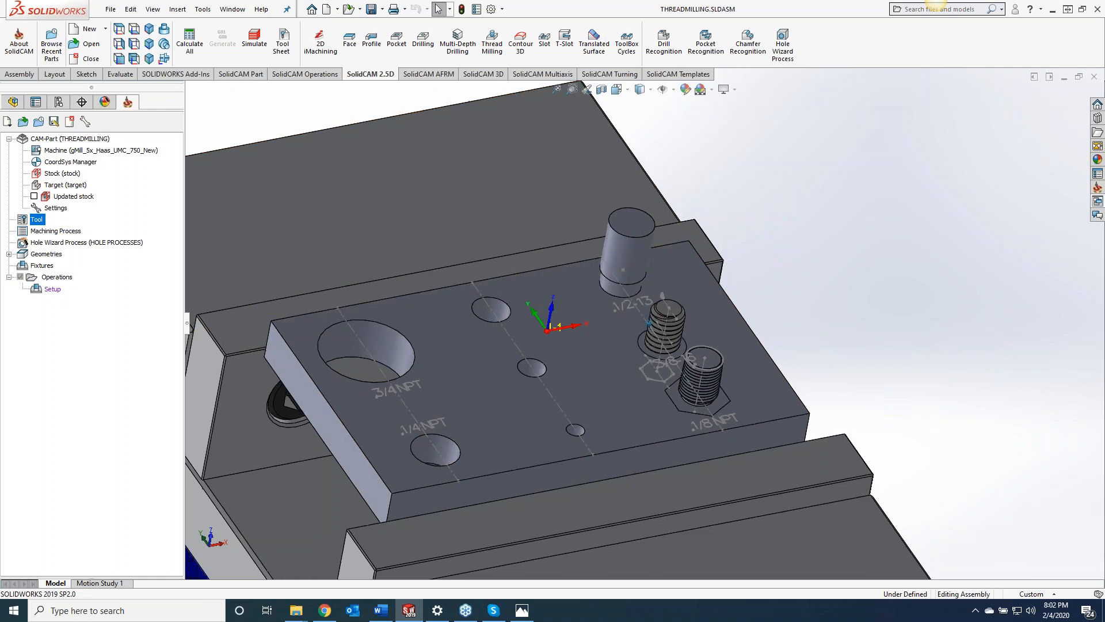
middle_drag(281, 141, 267, 140)
scroll(281, 140, up, 2)
scroll(515, 327, up, 2)
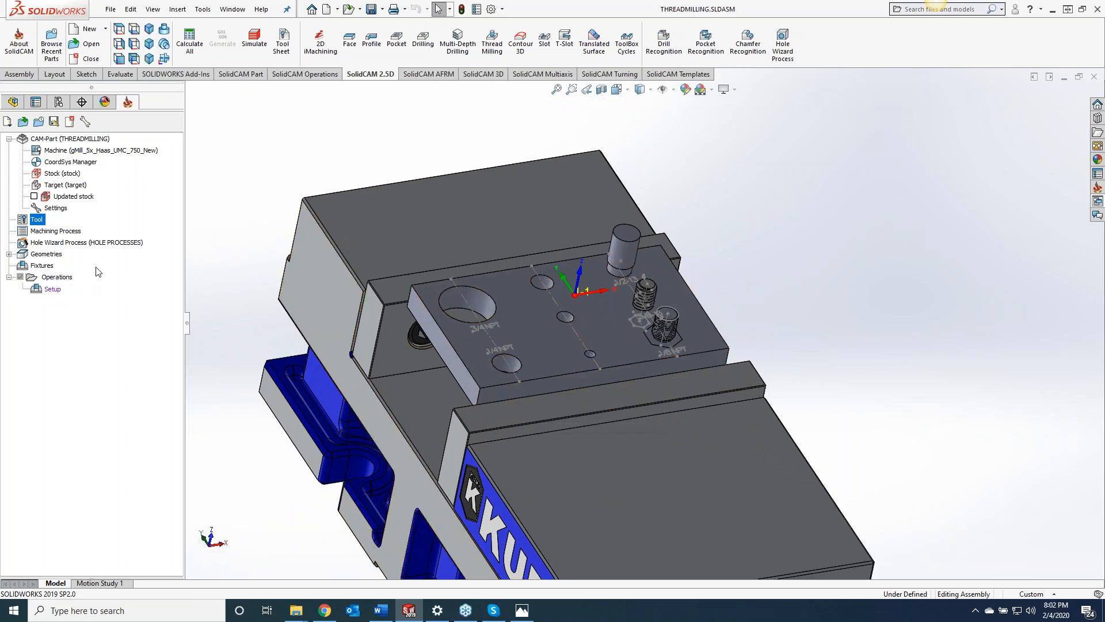
click(495, 47)
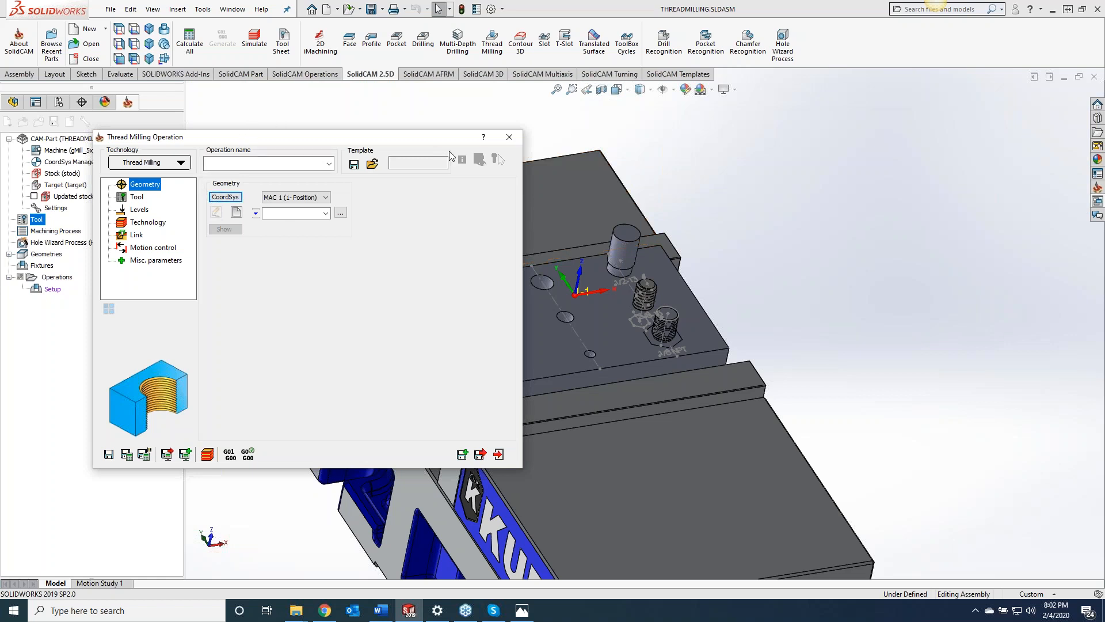
click(509, 137)
Step: Create a drilling operation and change its technology from 2D drill to Thread Milling, keeping the plate's holes in view
click(283, 174)
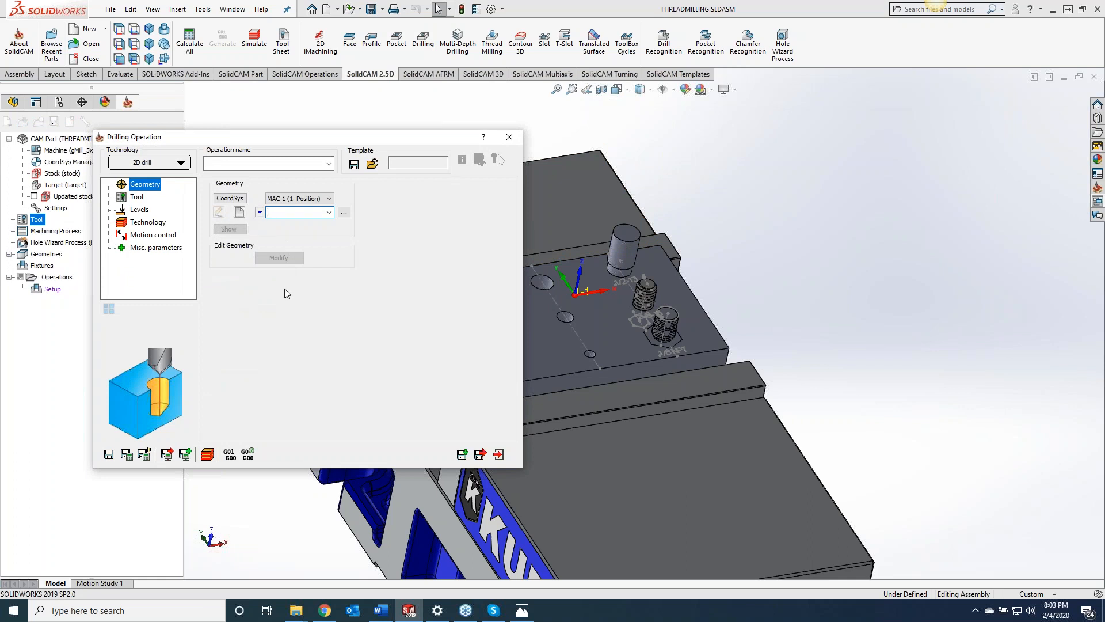
drag(444, 145, 374, 144)
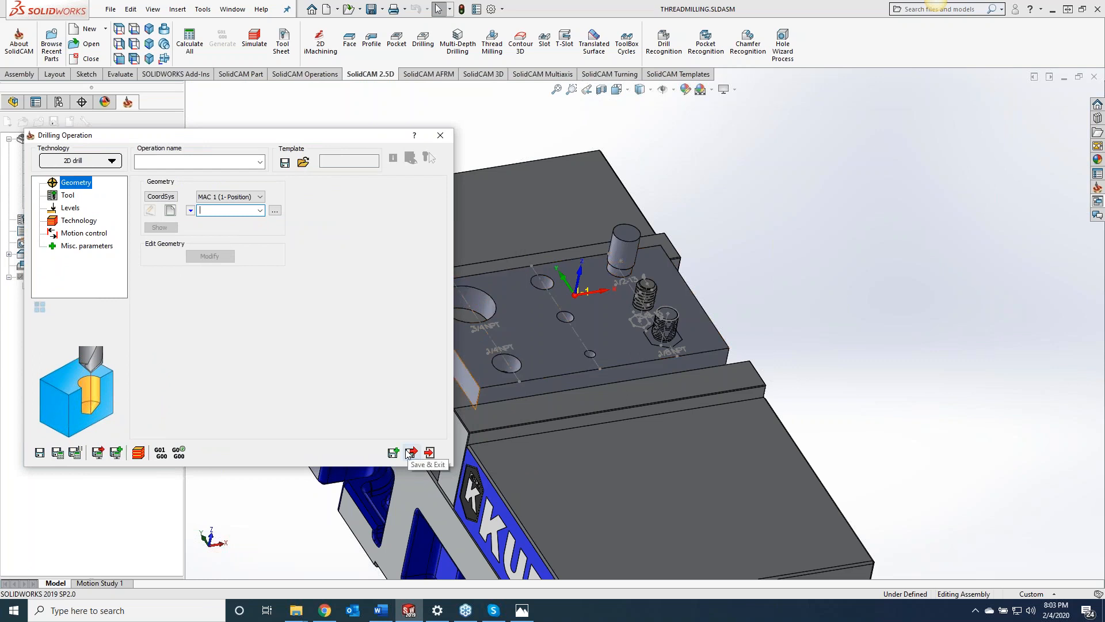
click(113, 162)
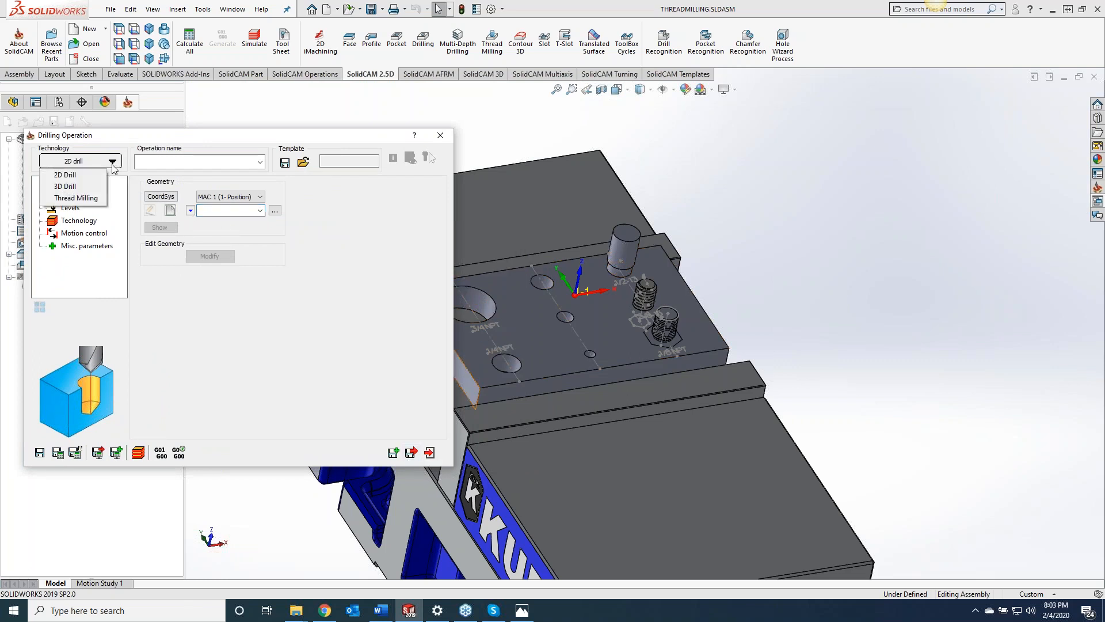
click(91, 199)
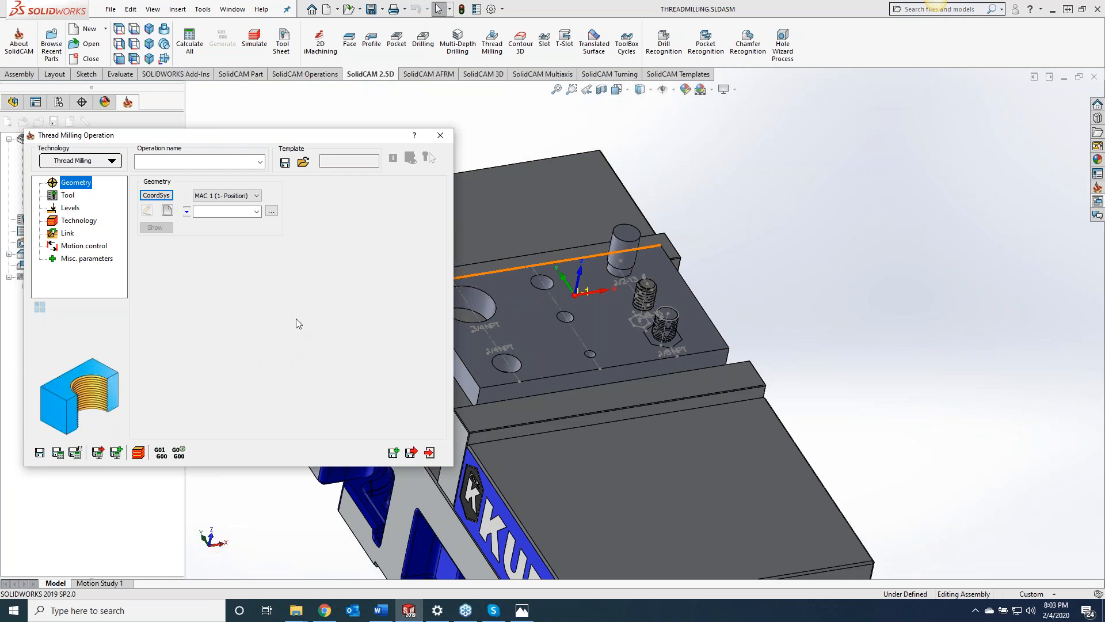
drag(205, 140, 293, 131)
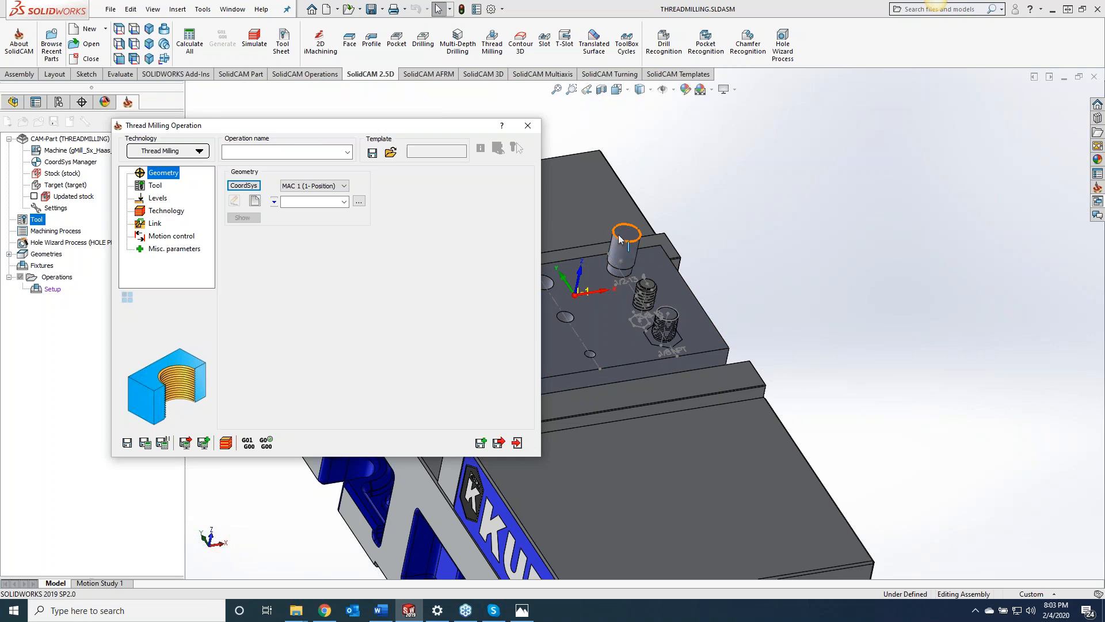
drag(440, 129, 348, 110)
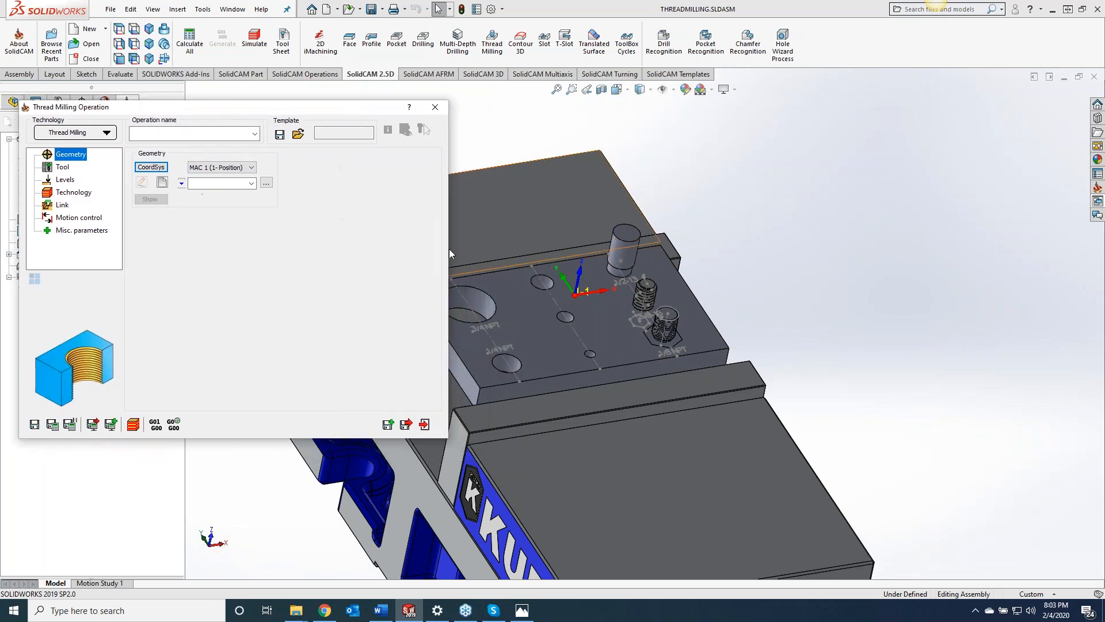
click(485, 303)
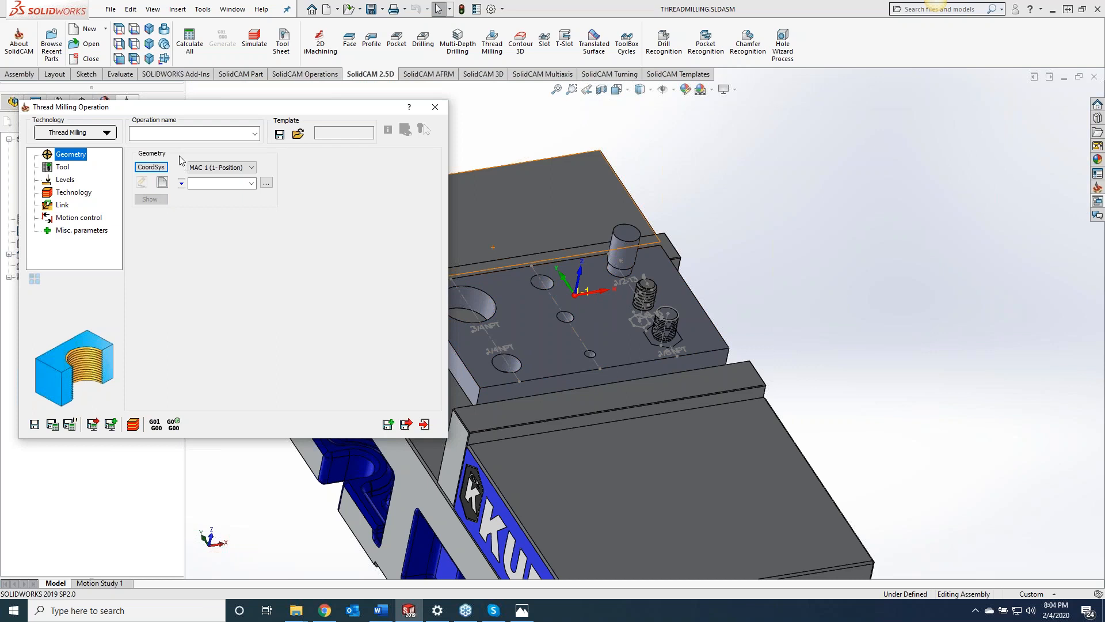
Step: Define the thread milling geometry by picking the center of the large 3/4 NPT hole in the plate
click(162, 183)
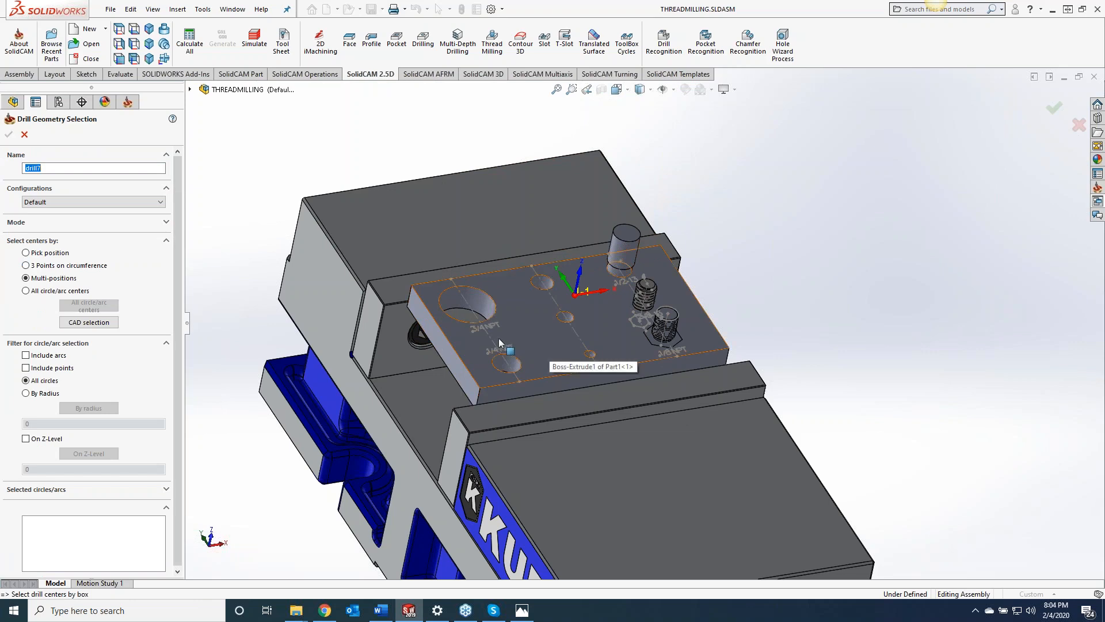
scroll(500, 332, down, 6)
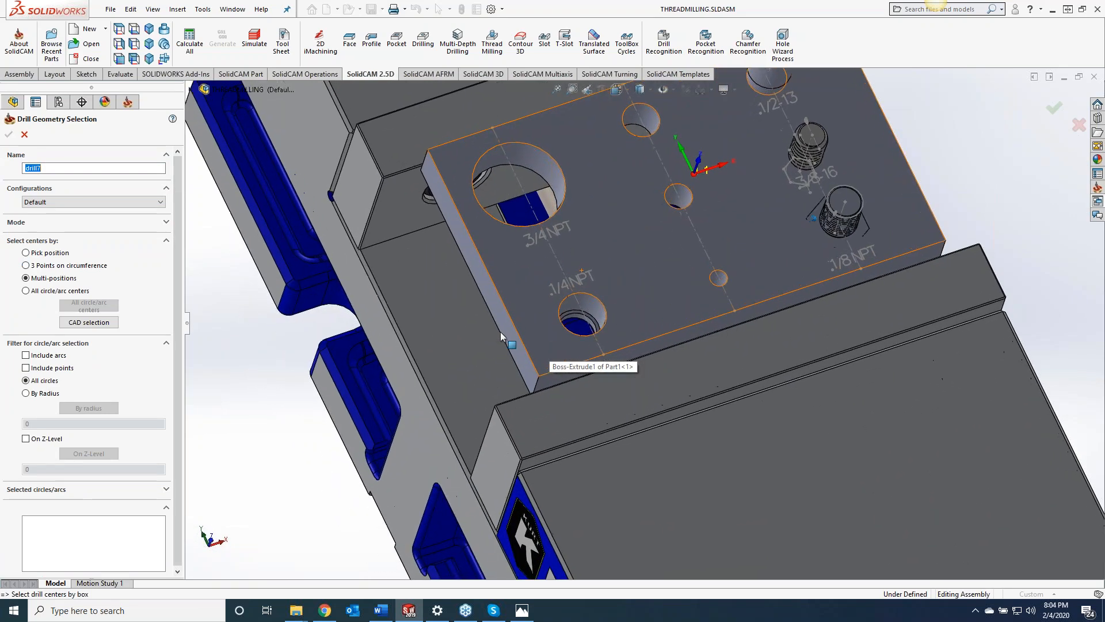
click(523, 168)
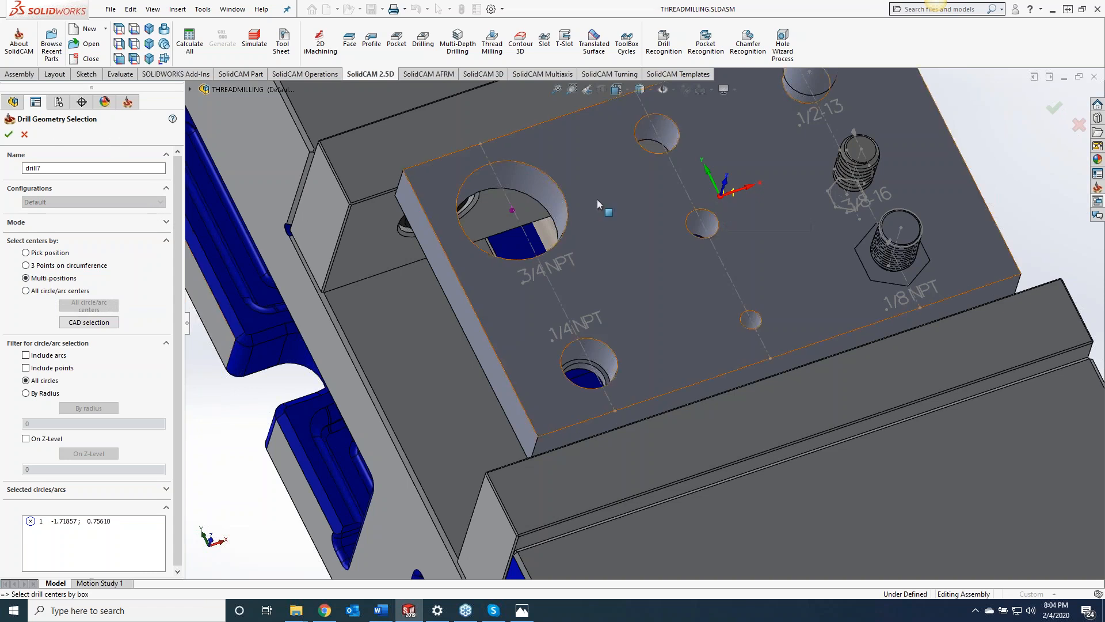
click(10, 135)
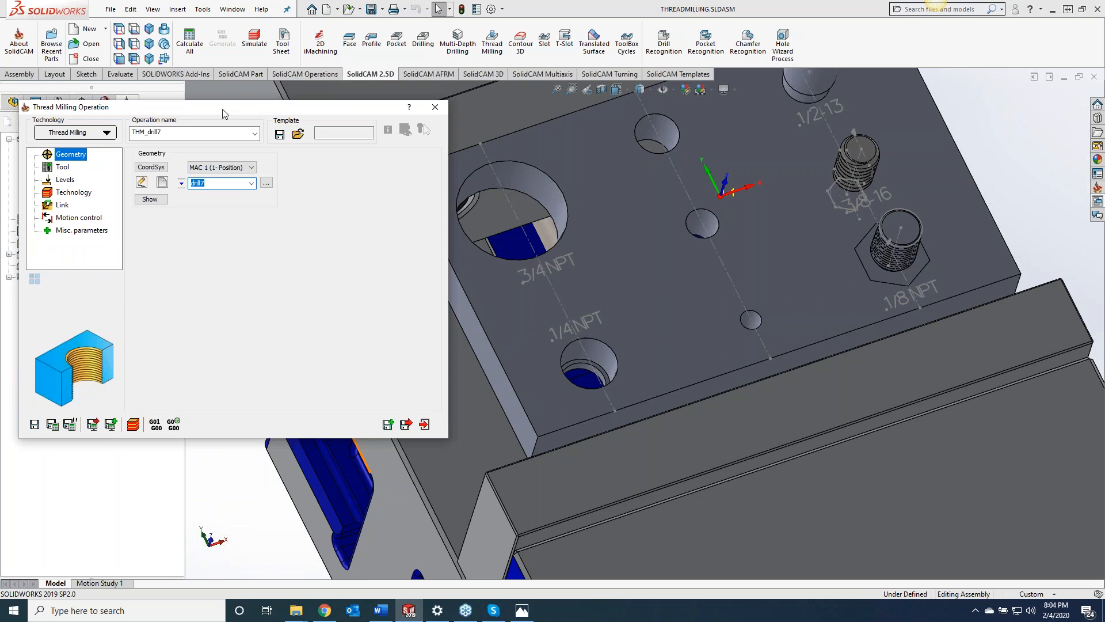
Step: Add a new Thread Taper tool to the part's tool table for the thread milling operation
click(64, 168)
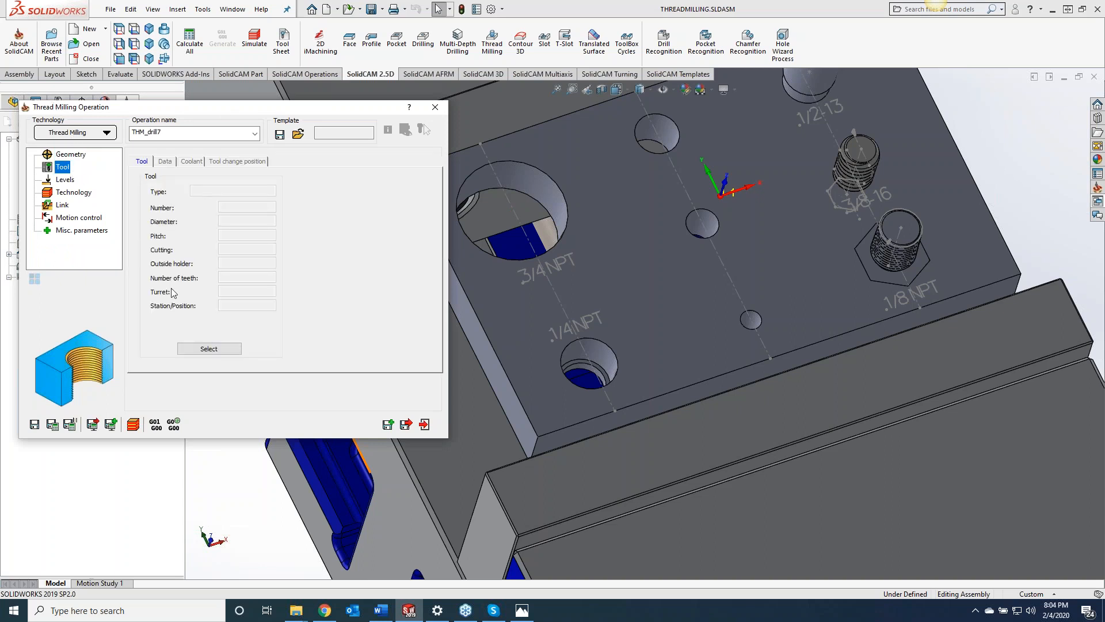
click(201, 349)
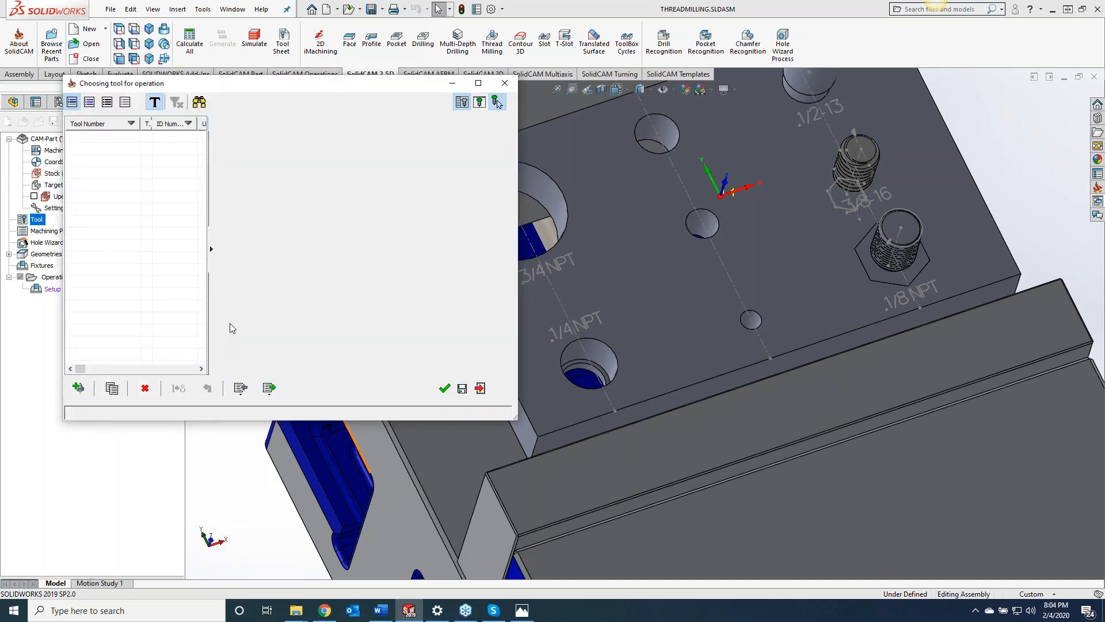
click(81, 391)
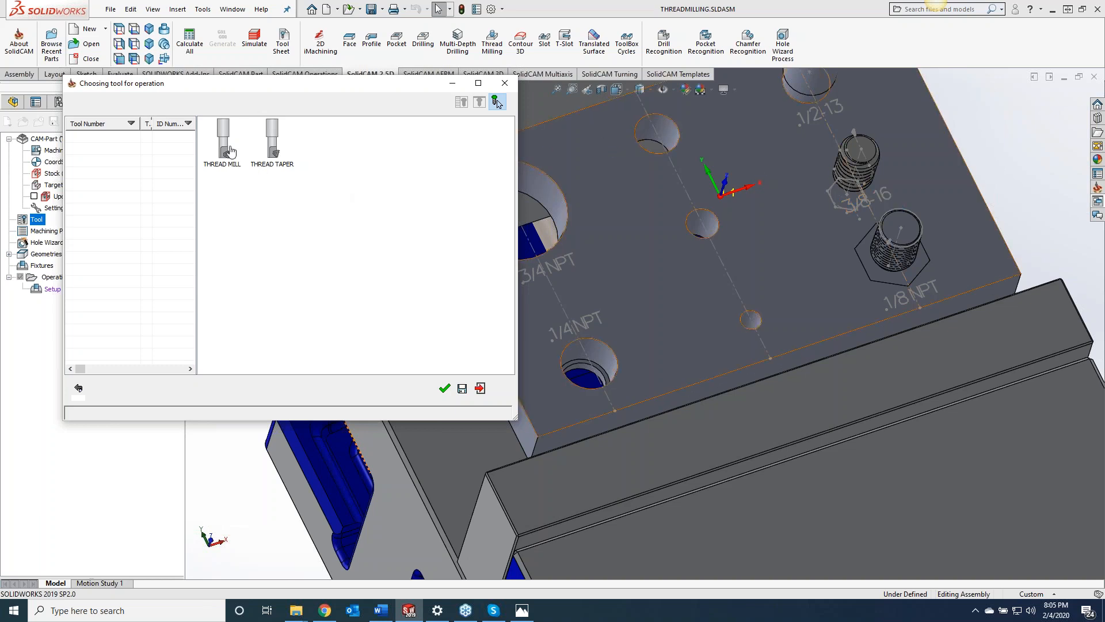
click(280, 154)
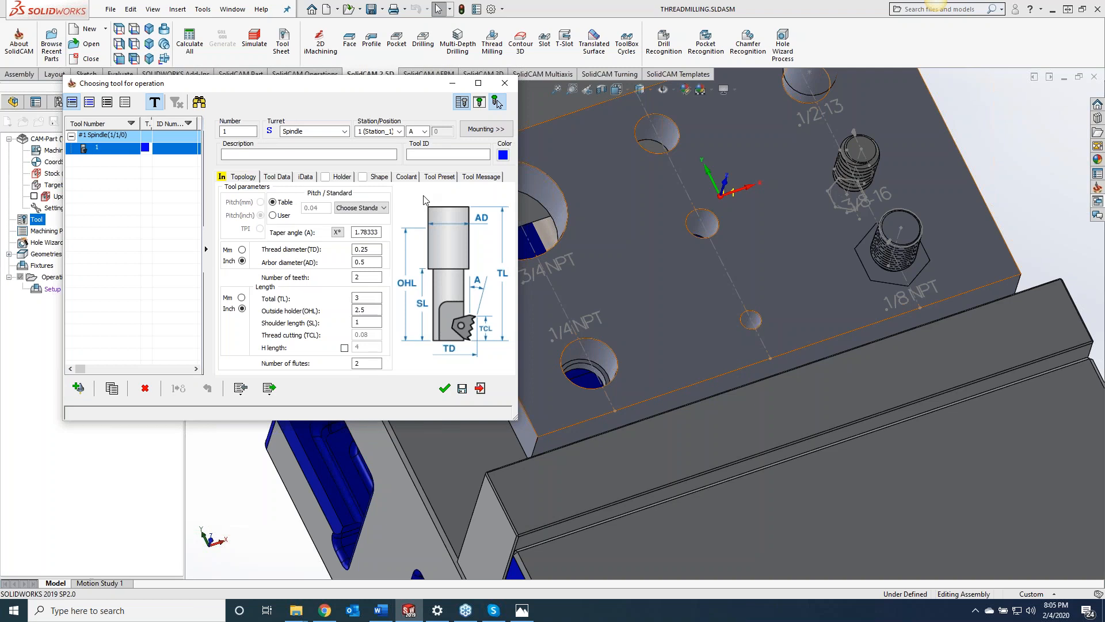
Step: Set the tool's thread standard to N.P.T with the 3/4 x 14 size
click(371, 210)
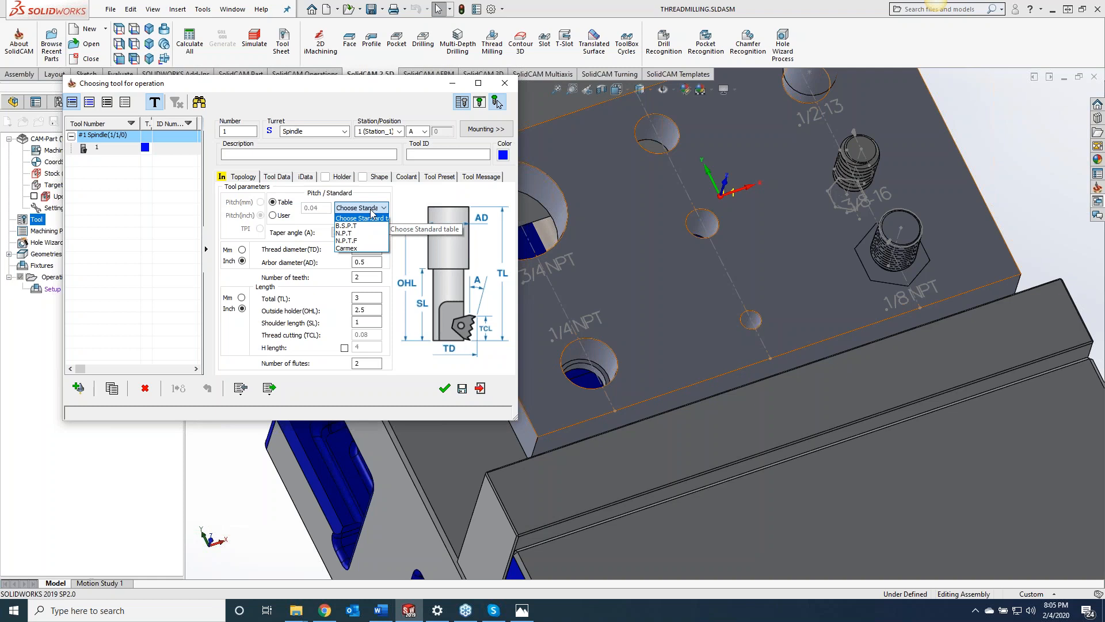
click(354, 234)
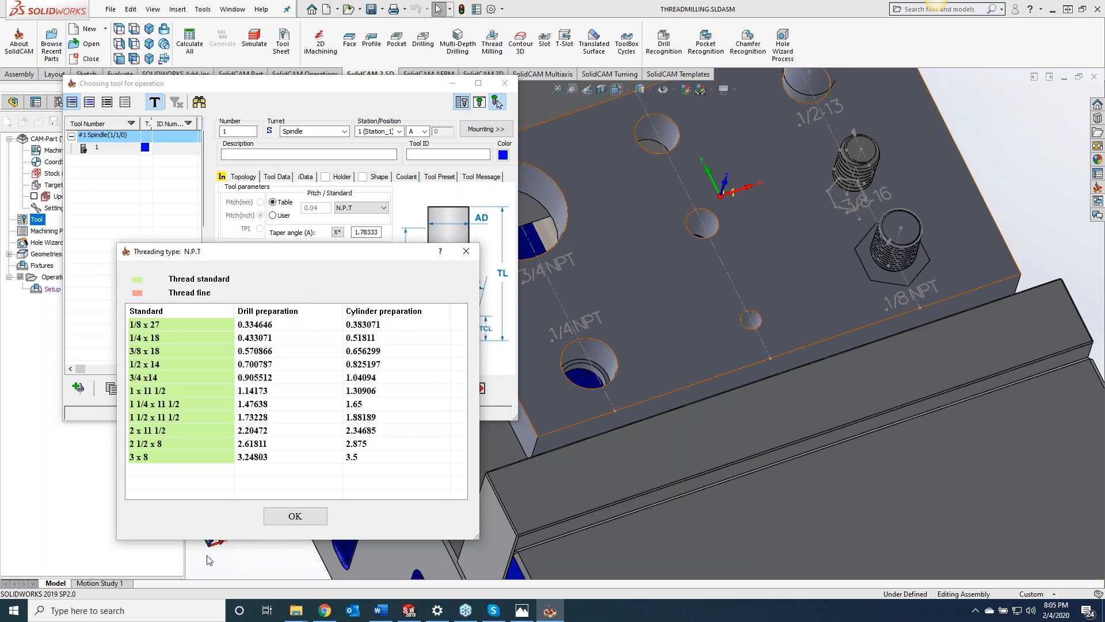
click(156, 378)
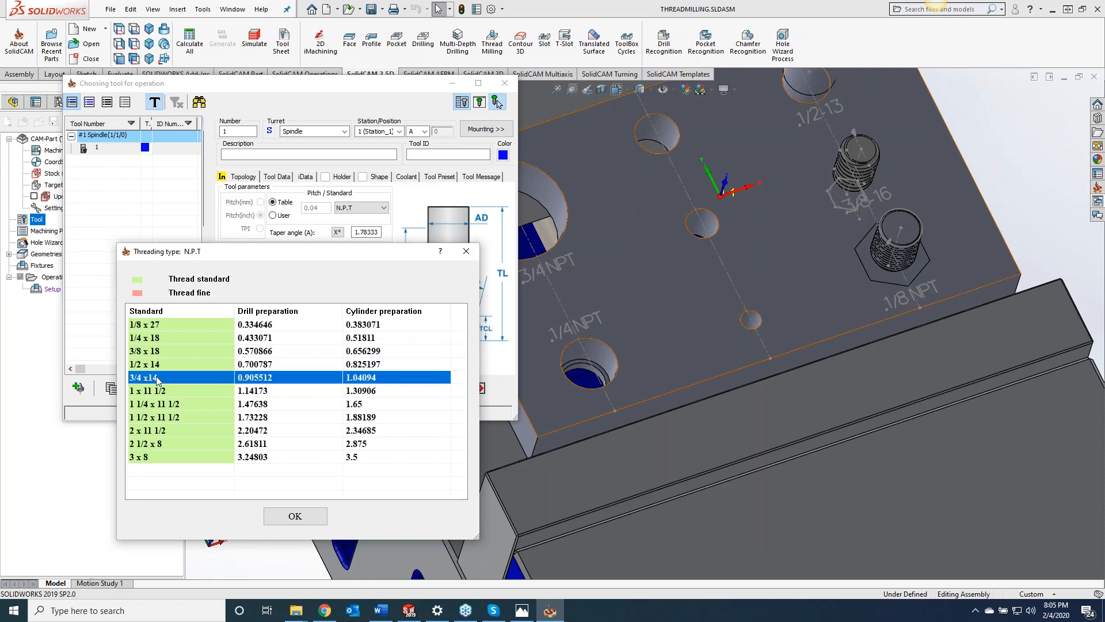
click(308, 516)
Step: Display the taper thread mill in the model and examine its shape and thread diameter beside the vise
click(497, 102)
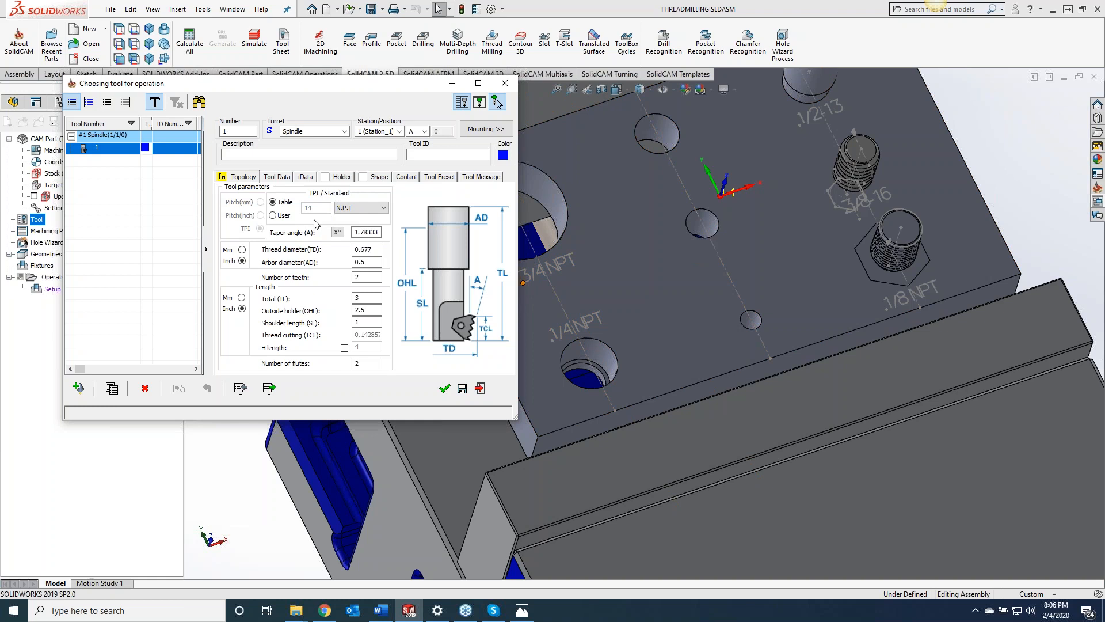
click(373, 248)
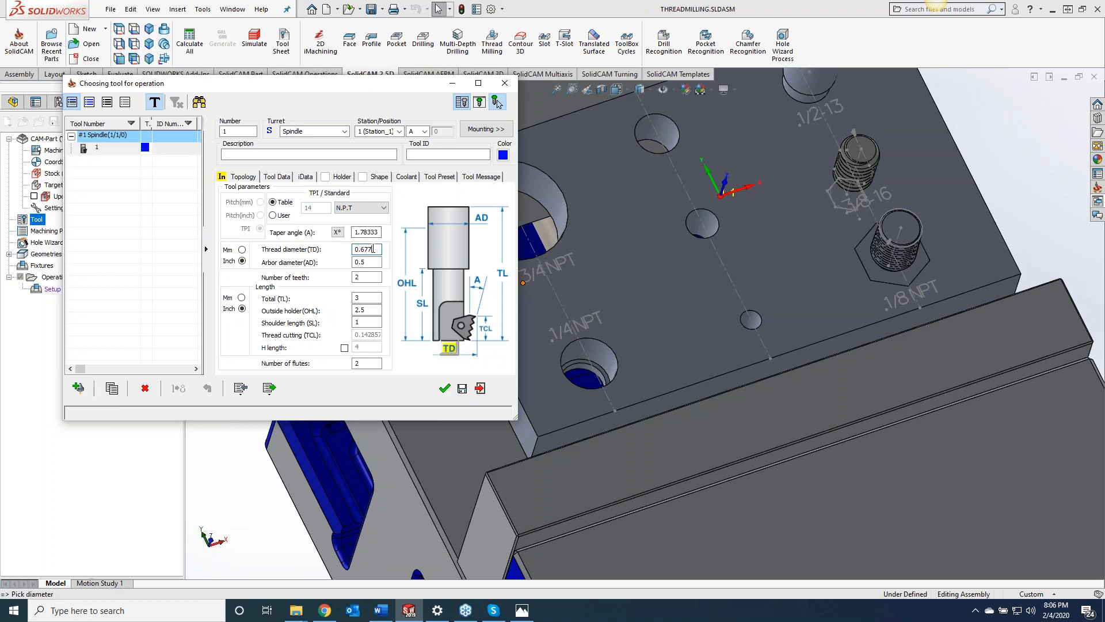
click(723, 270)
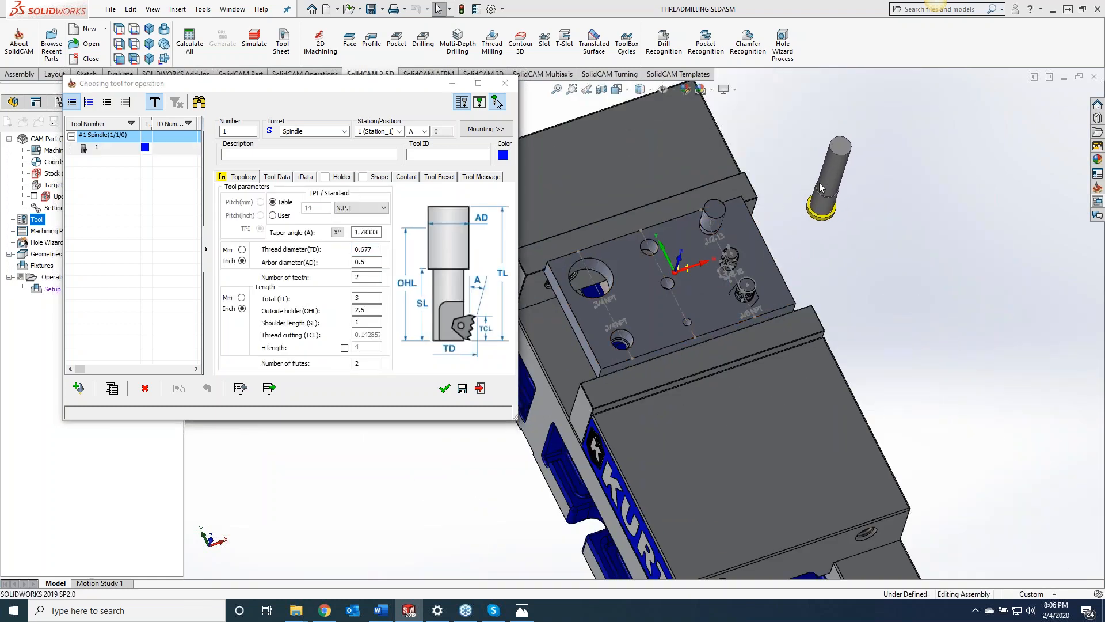
click(821, 210)
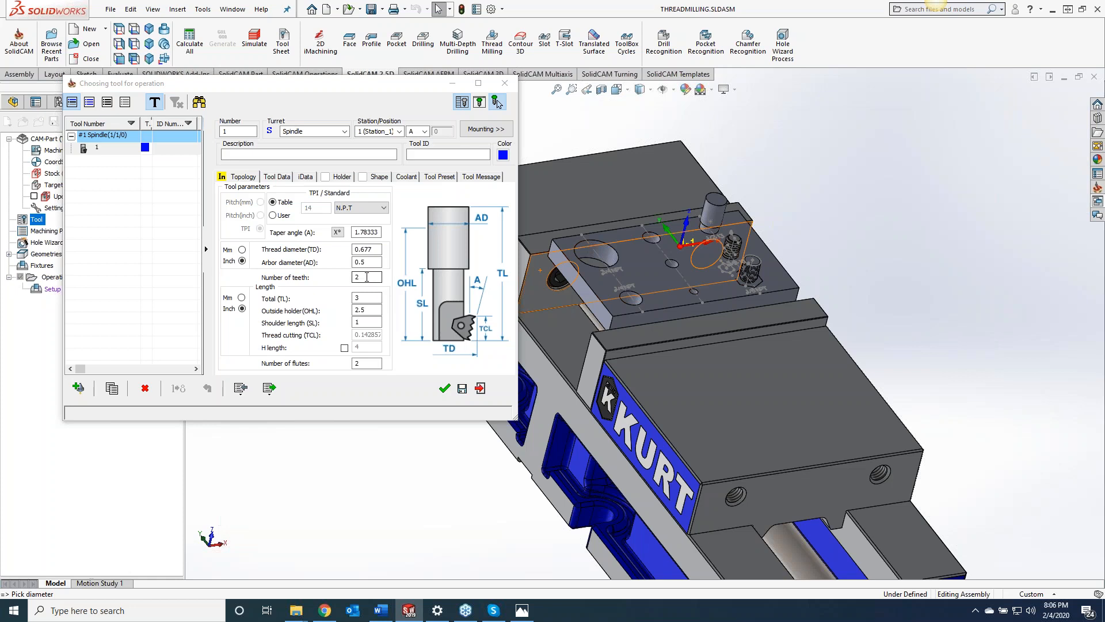
Step: Open an enlarged tool picture beside the tool settings and set the tool's number of teeth to 6
double_click(366, 277)
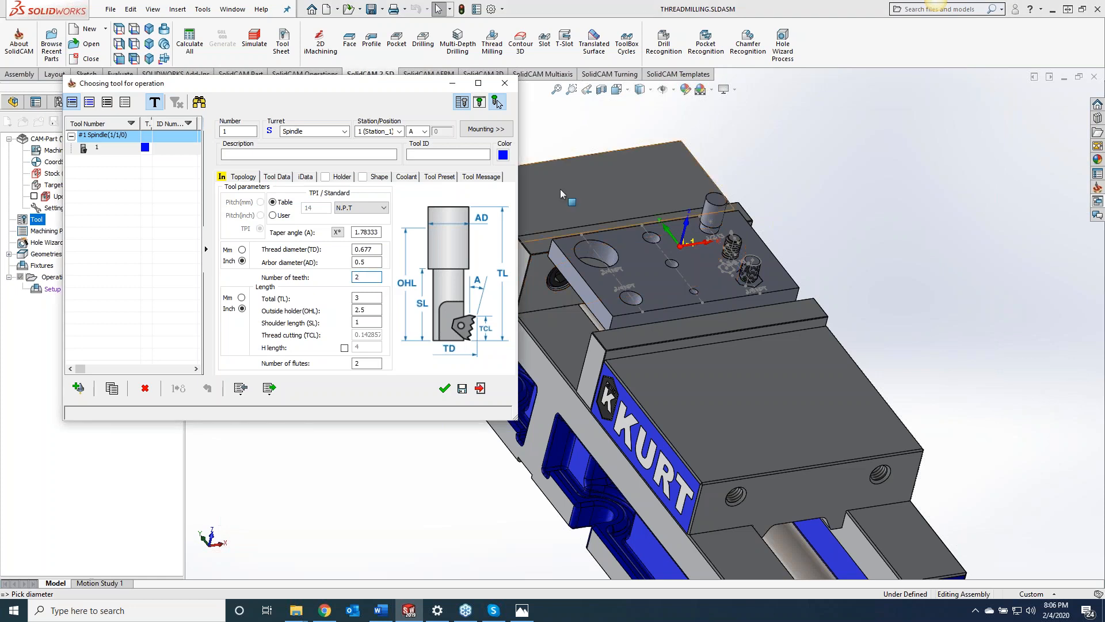
click(479, 102)
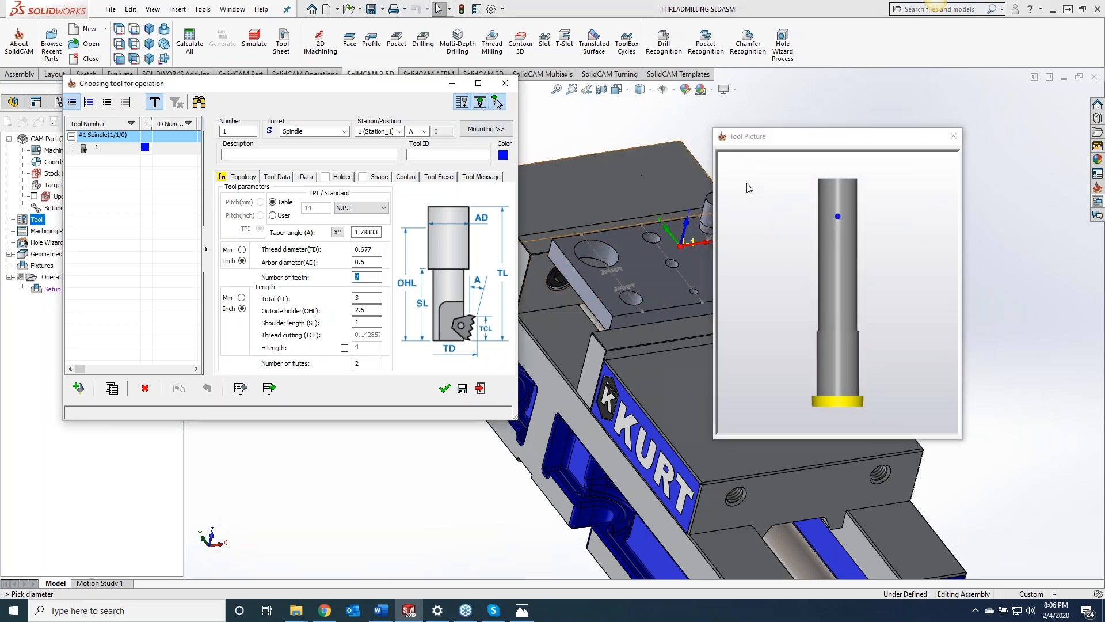
drag(793, 140, 666, 98)
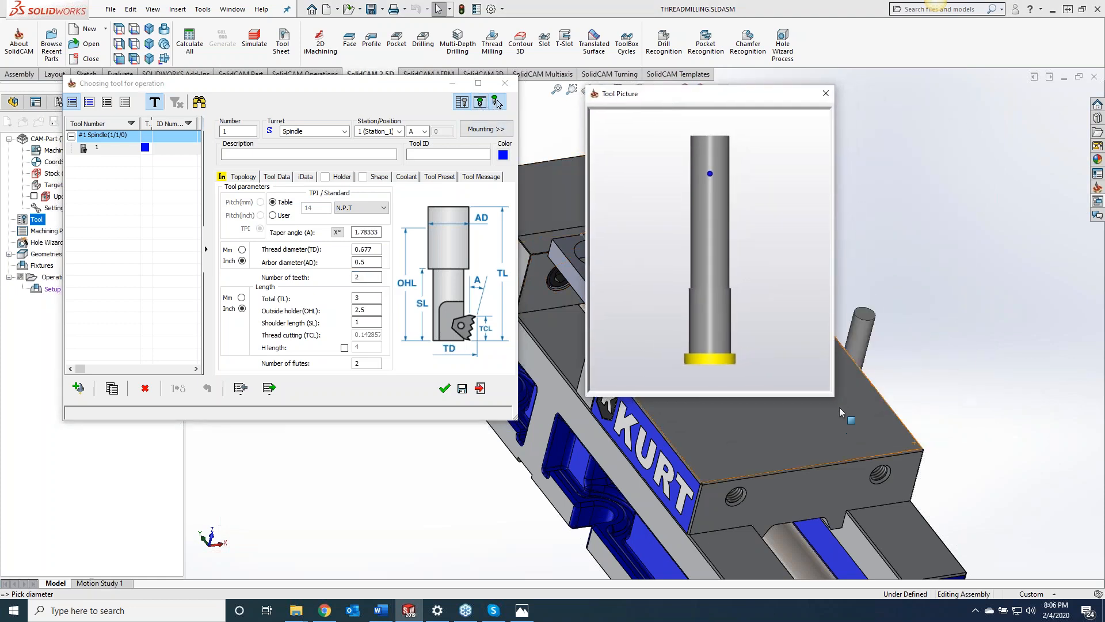
drag(834, 396, 972, 462)
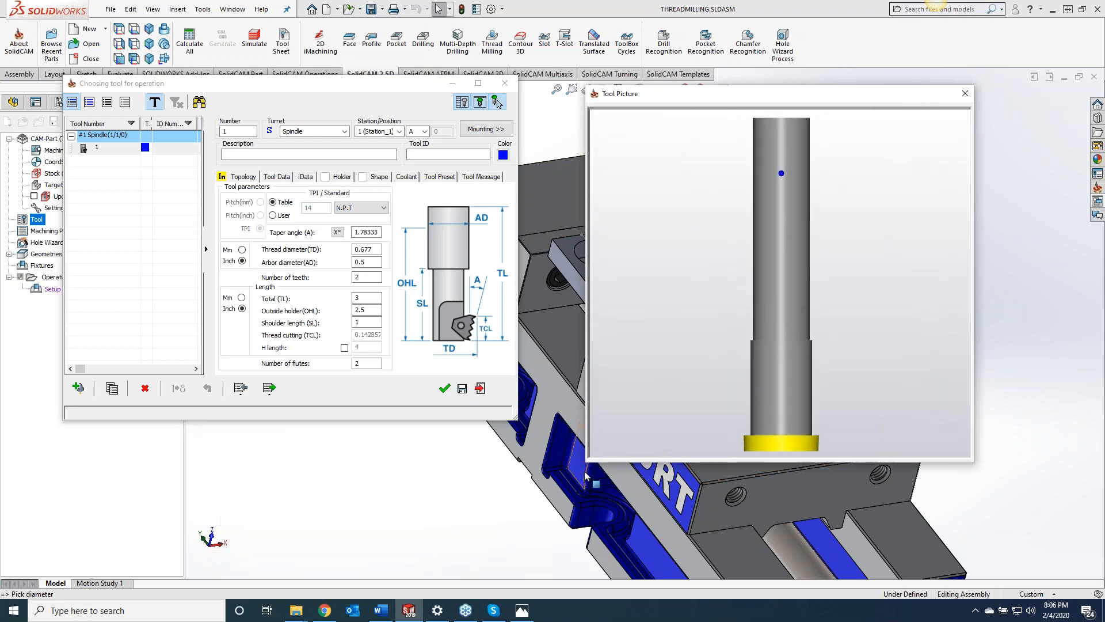
click(365, 279)
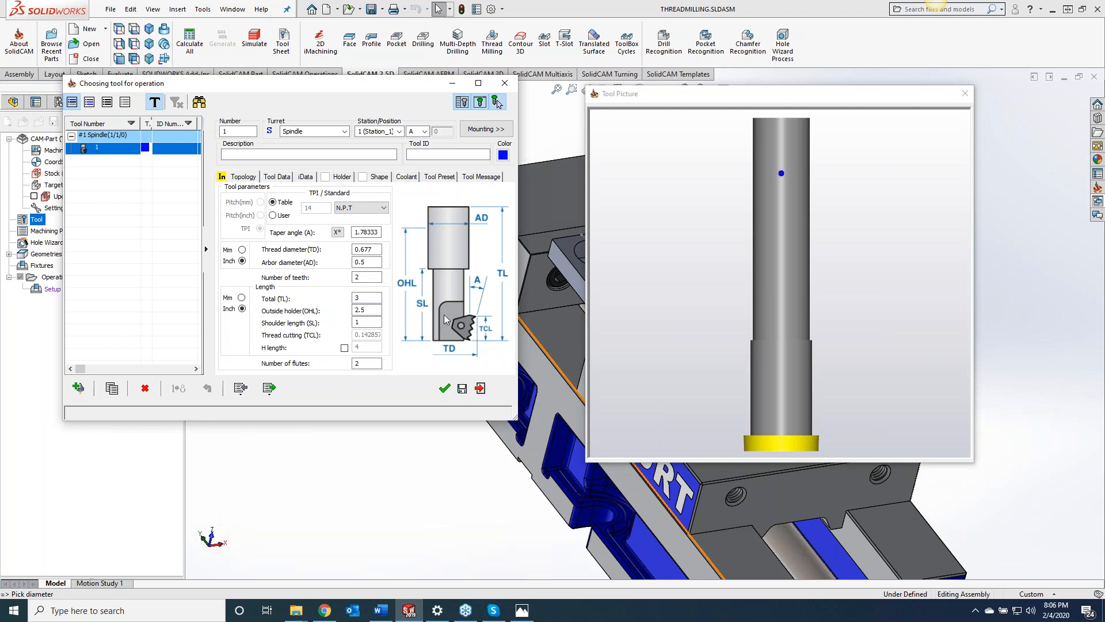
double_click(370, 278)
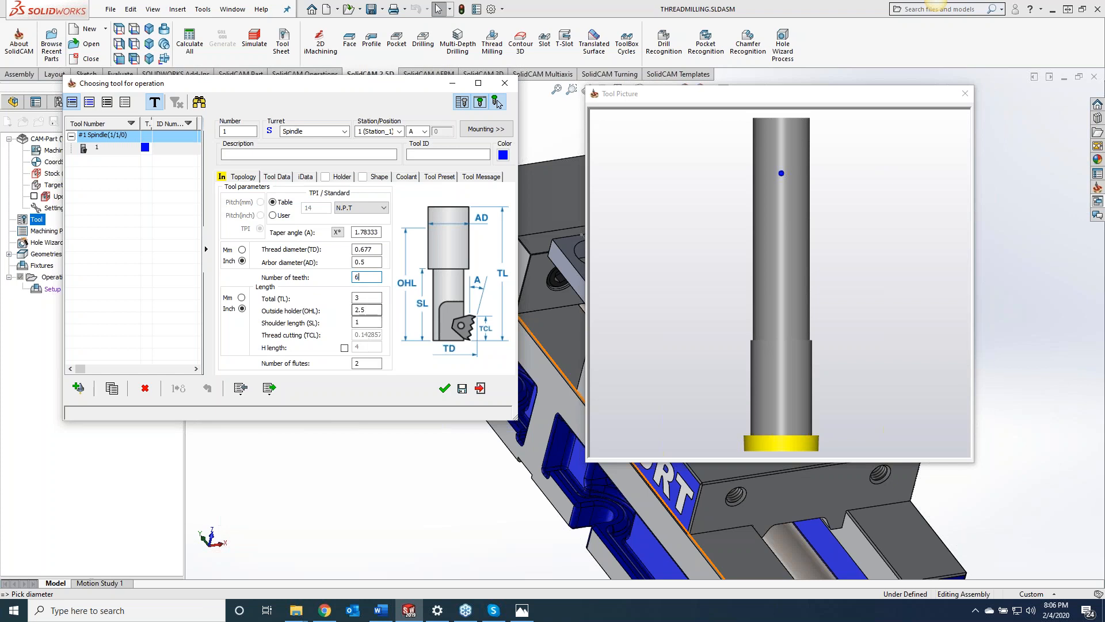
Step: Set the taper thread mill's number of teeth to 10 and accept the tool for the thread milling operation
key(Tab)
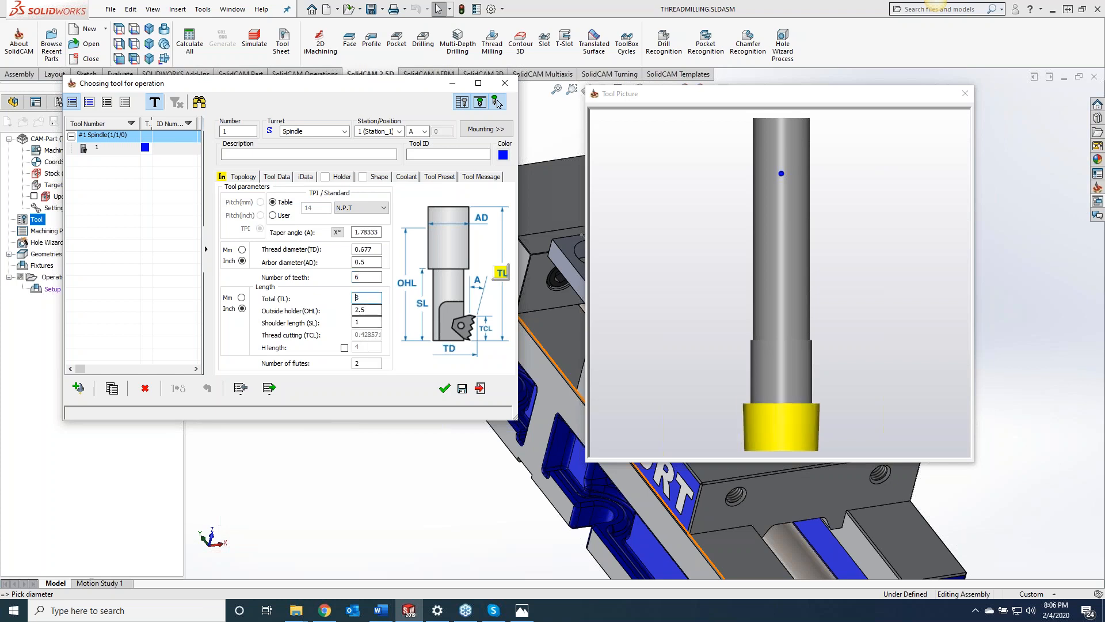
click(770, 445)
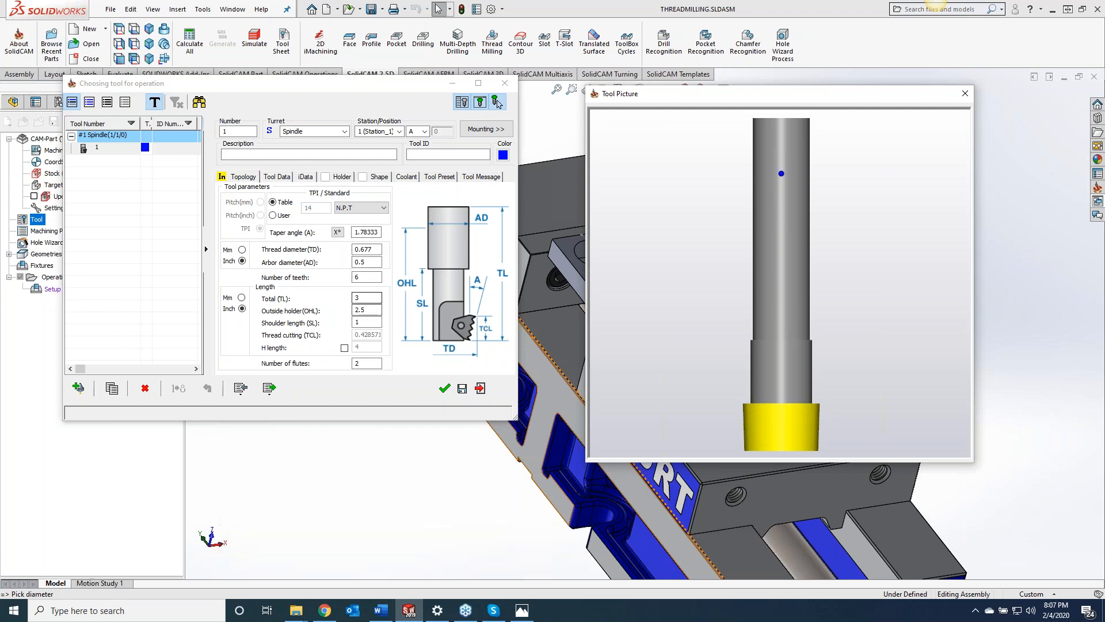
click(364, 277)
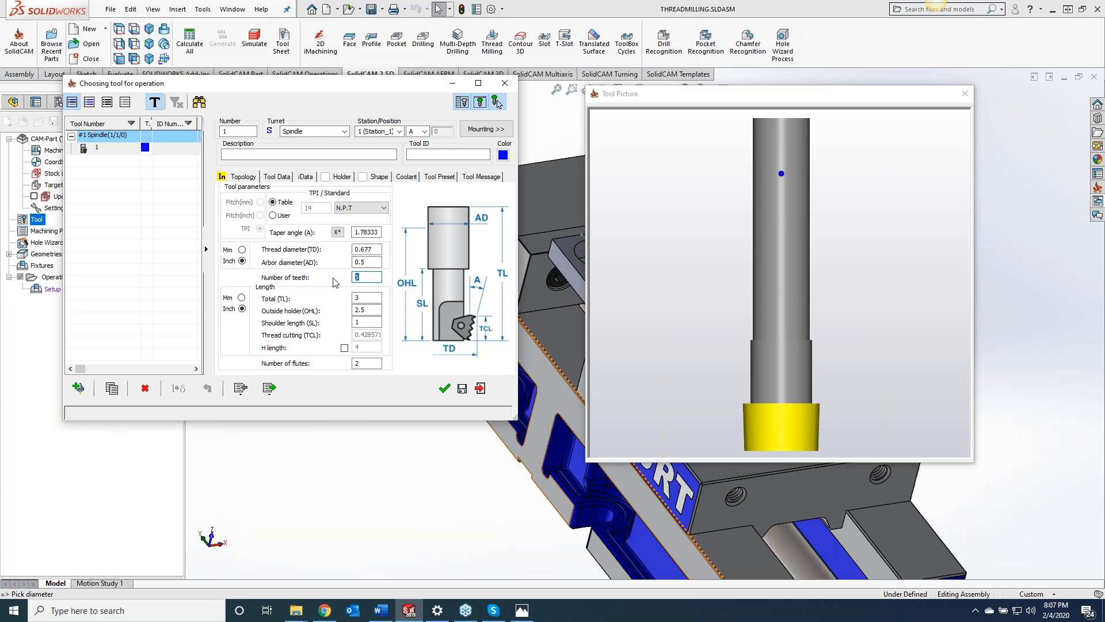
text(10)
key(Tab)
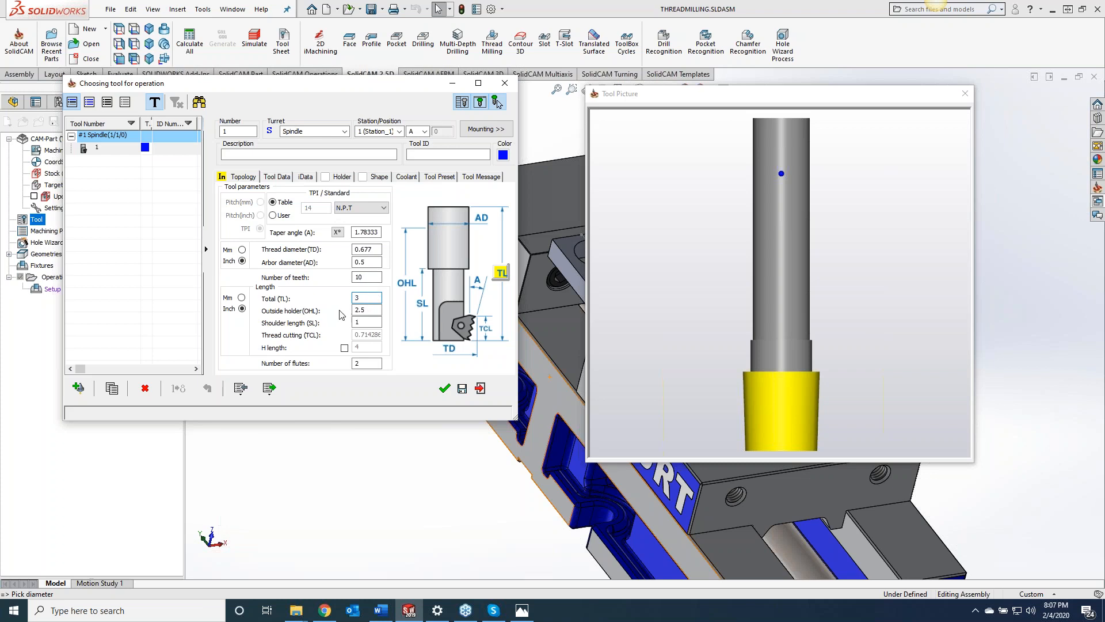
click(370, 312)
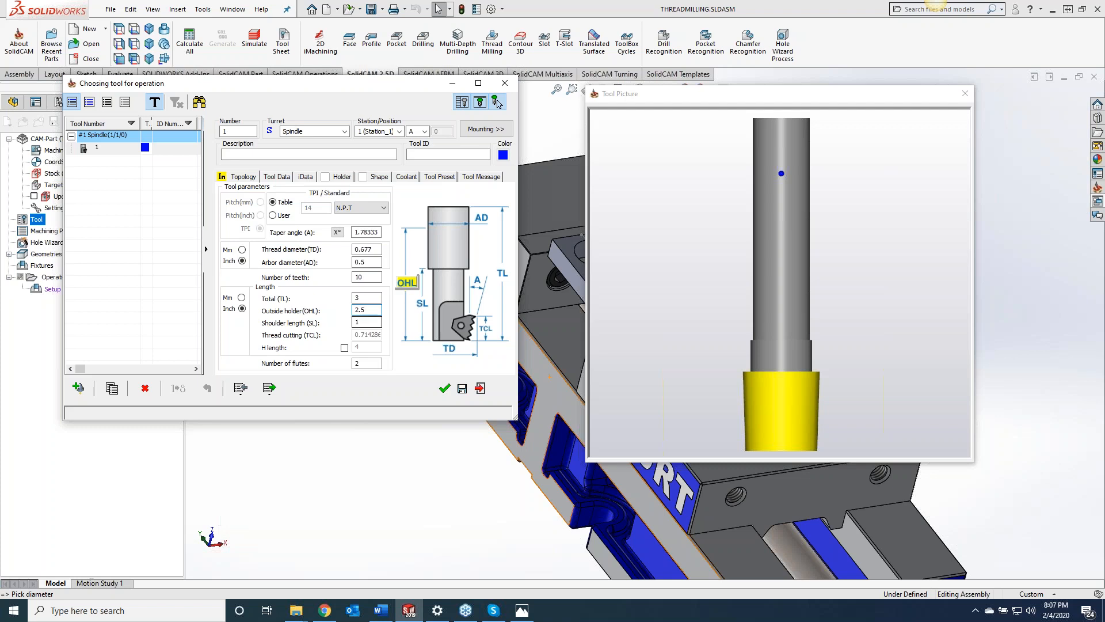
click(365, 323)
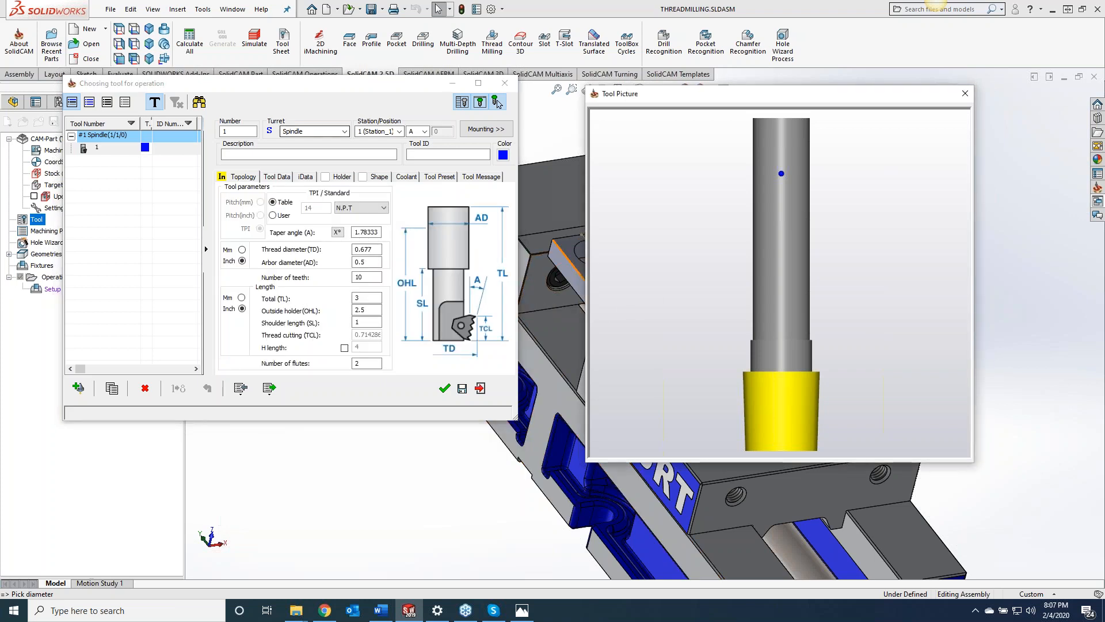
click(444, 388)
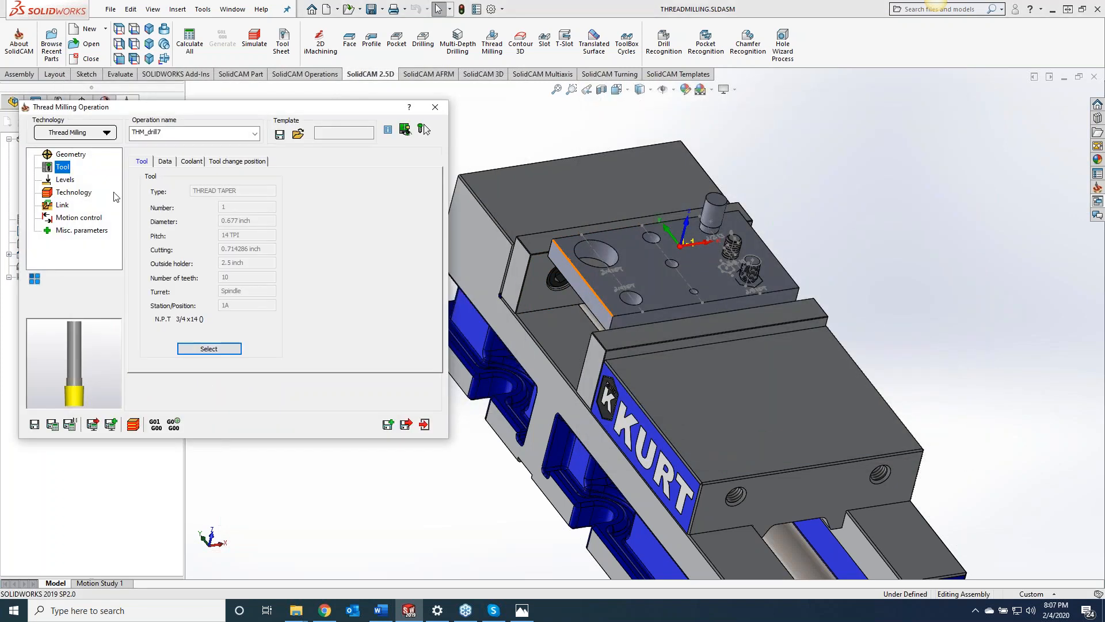
Step: Define the upper milling level from the plate's top face and pick the plate's lower edge for a 0.5 thread depth
click(60, 183)
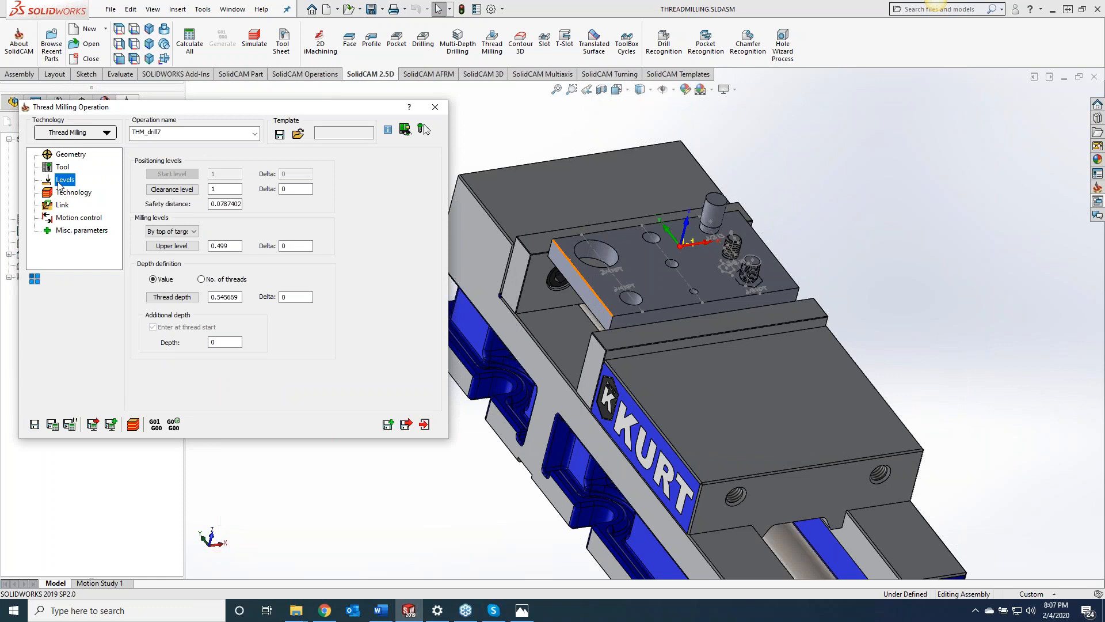
click(175, 246)
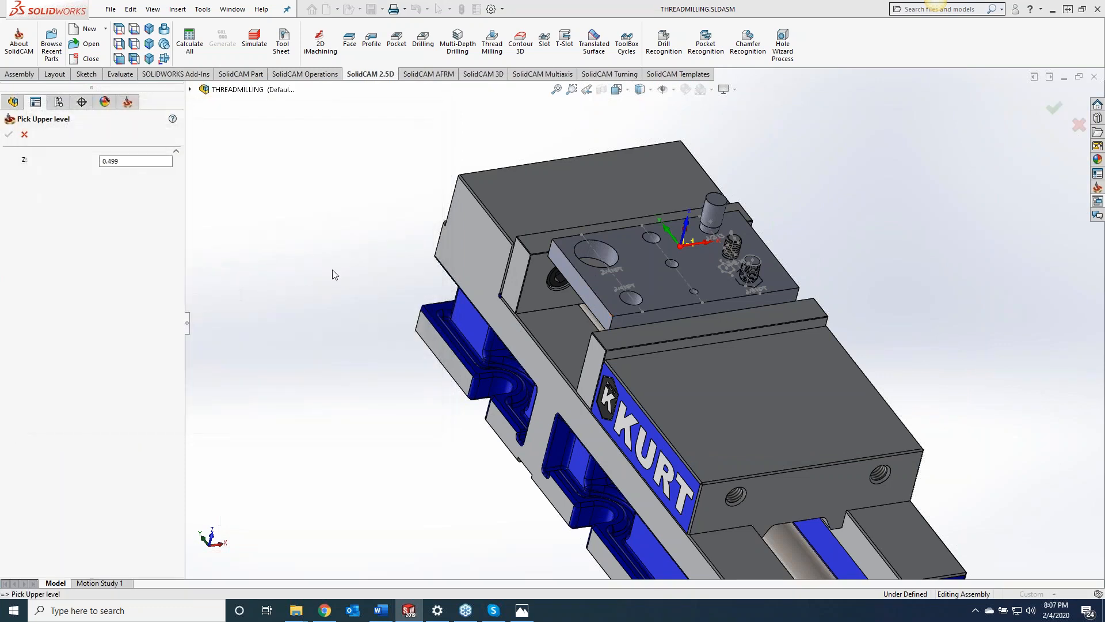
click(629, 277)
click(9, 134)
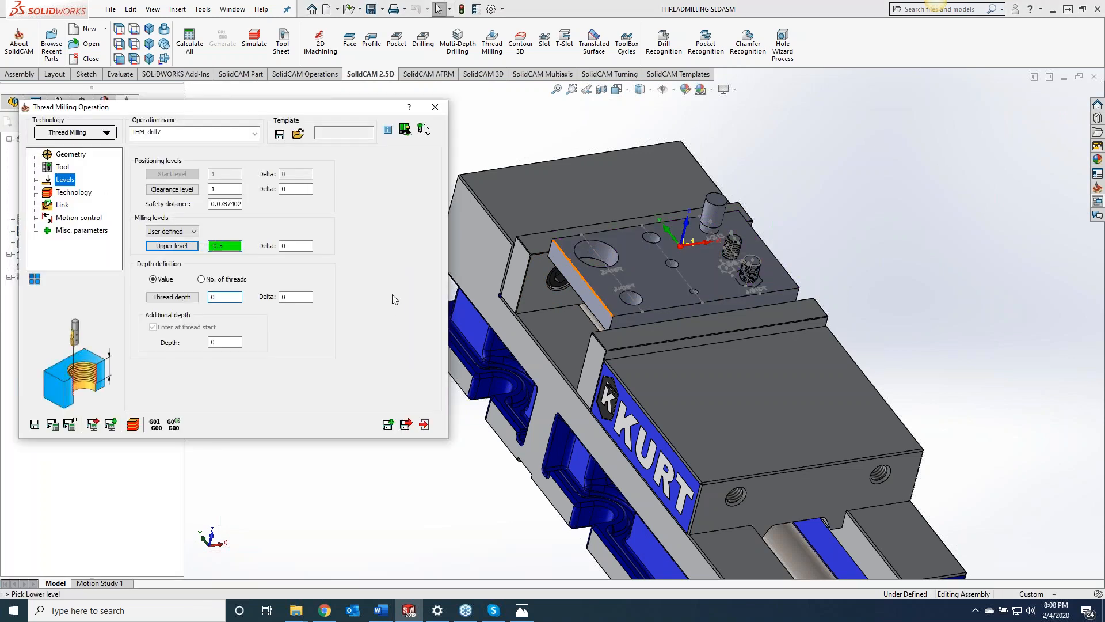
click(581, 296)
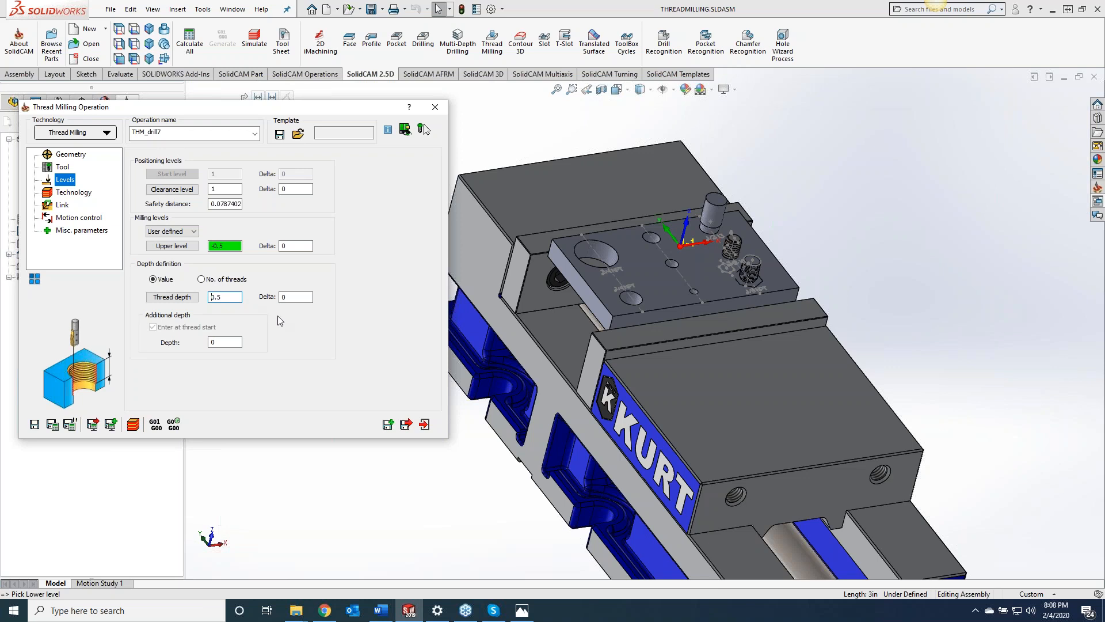
Step: Set the additional depth of the thread milling operation to .05
double_click(215, 343)
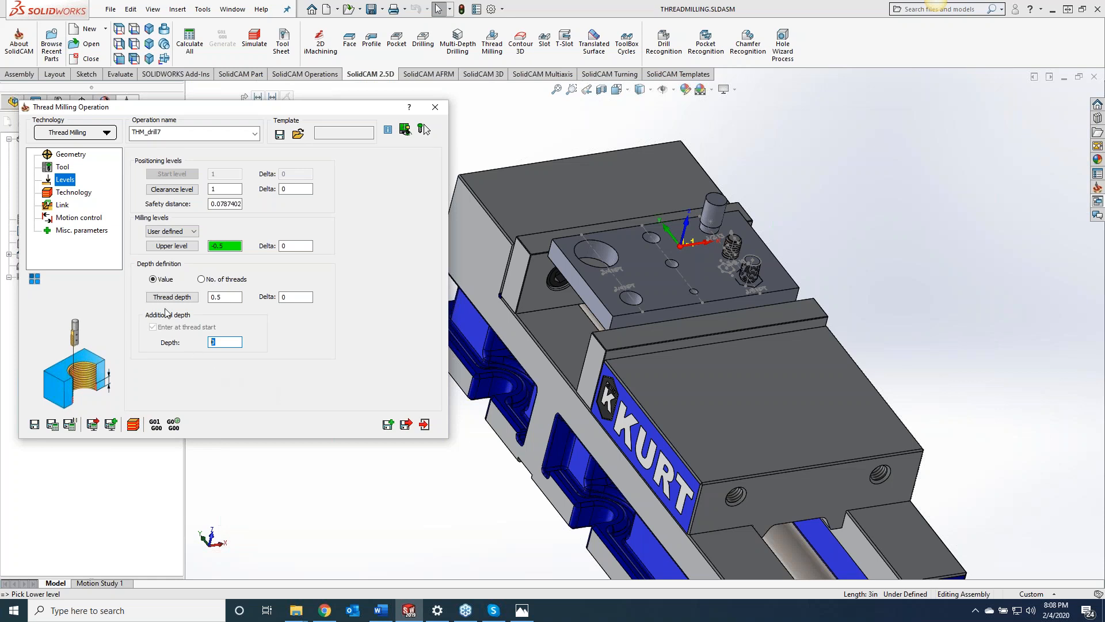
text(-.05)
drag(225, 343, 199, 338)
text(.05)
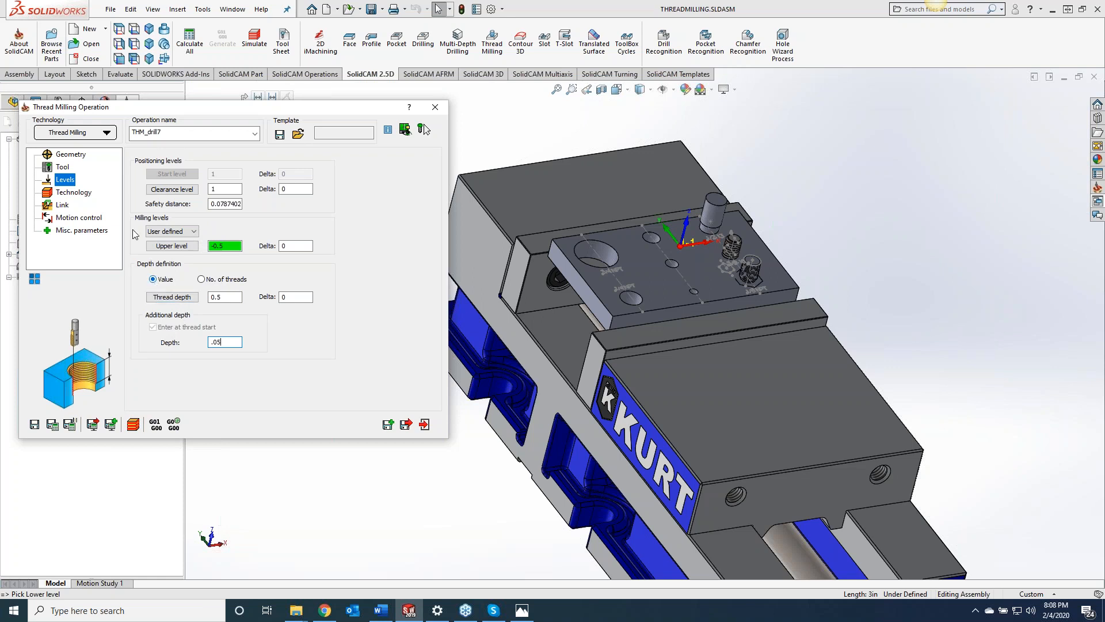
Step: Examine the linear and circular advanced sorting patterns for the hole order, and return the sorting to Default
click(75, 194)
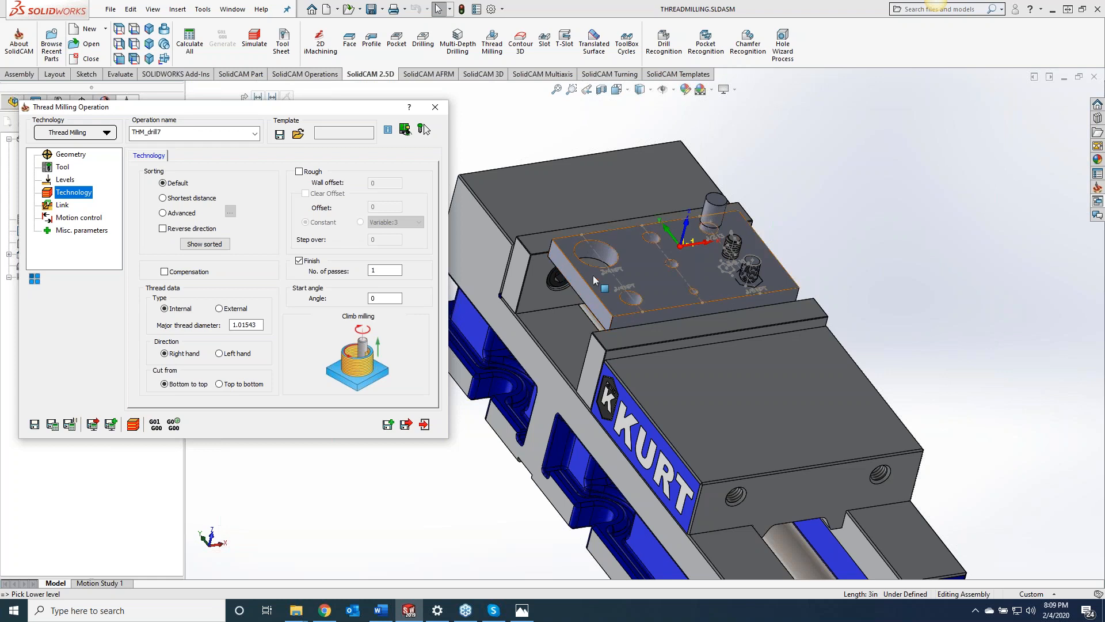
mouse_move(202, 207)
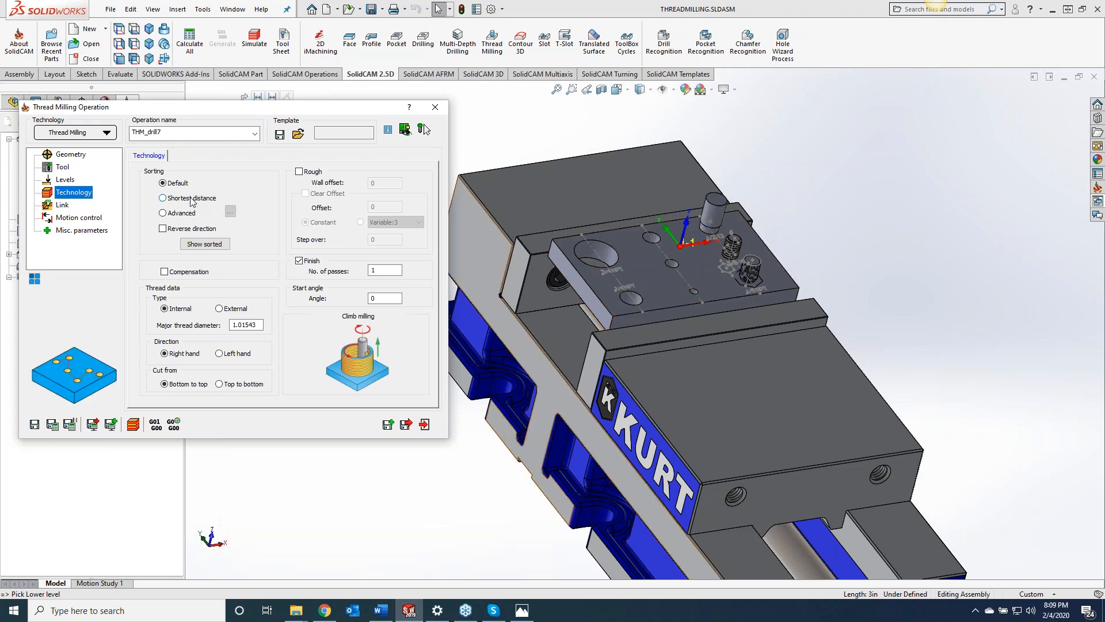
click(163, 213)
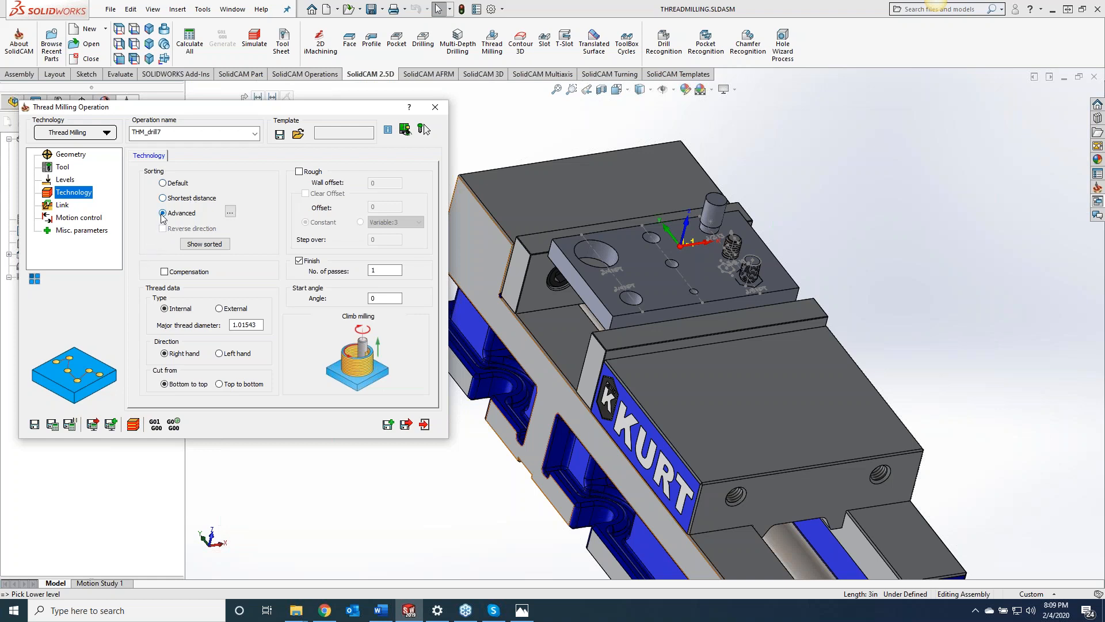
click(230, 211)
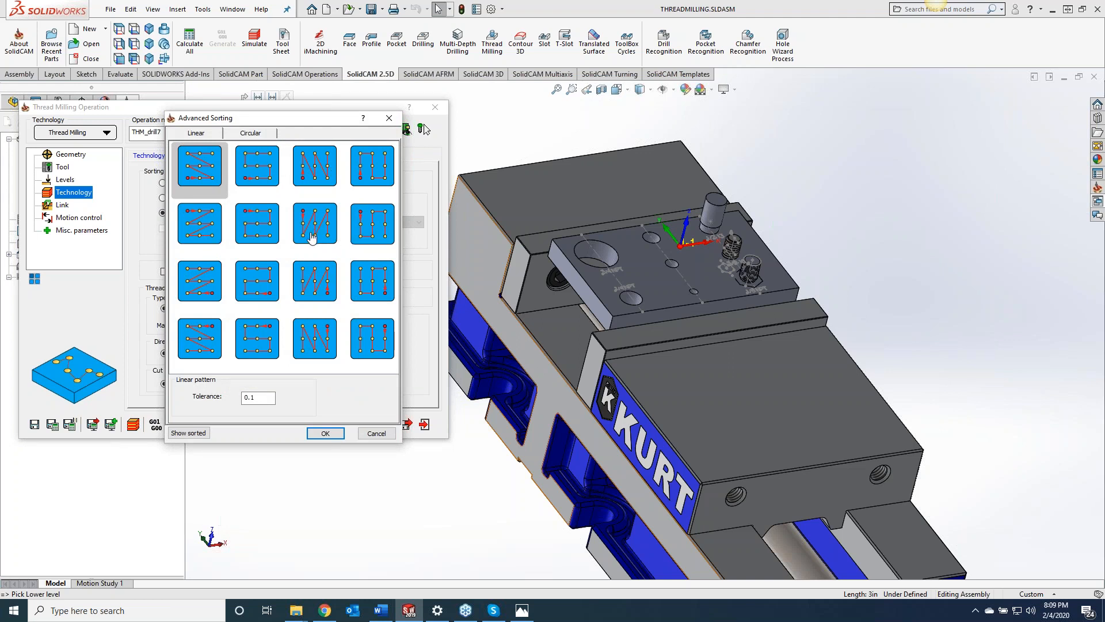
click(251, 134)
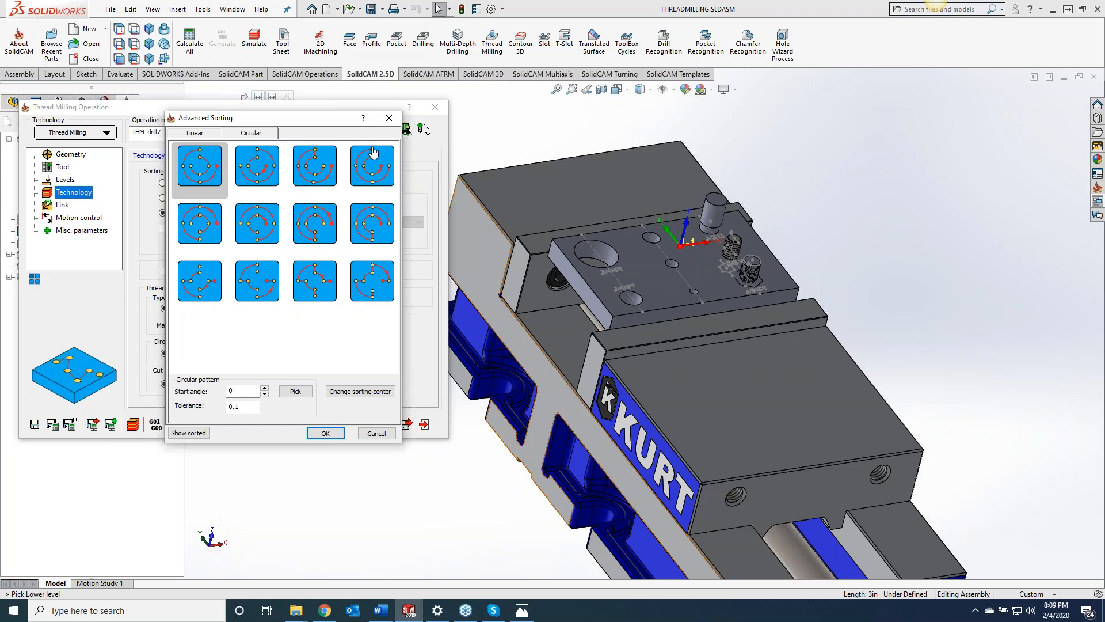
click(389, 120)
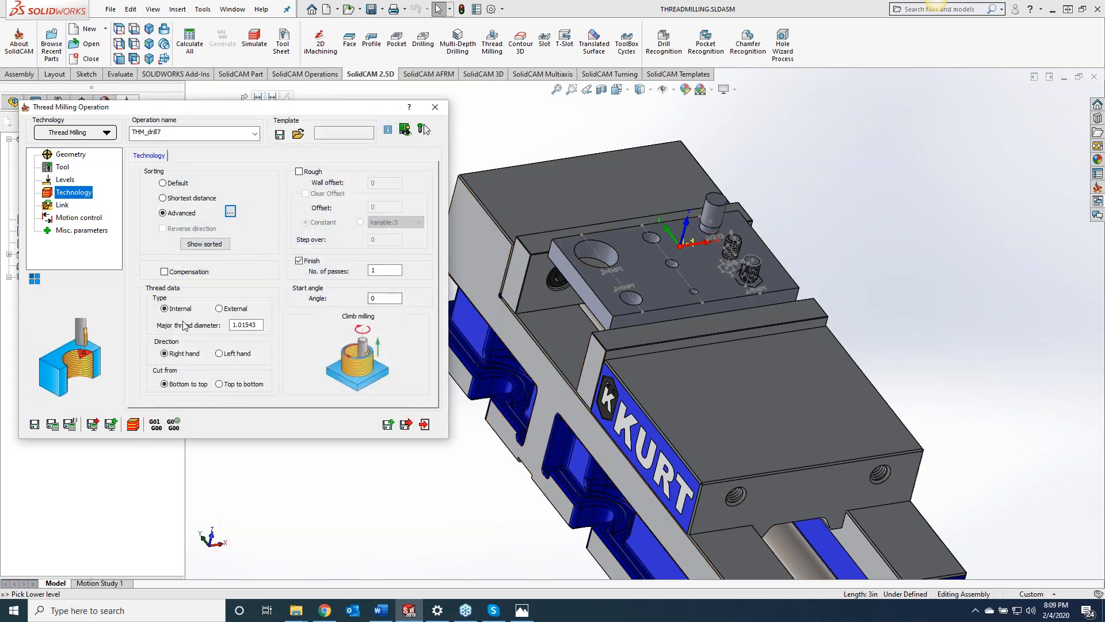
click(163, 183)
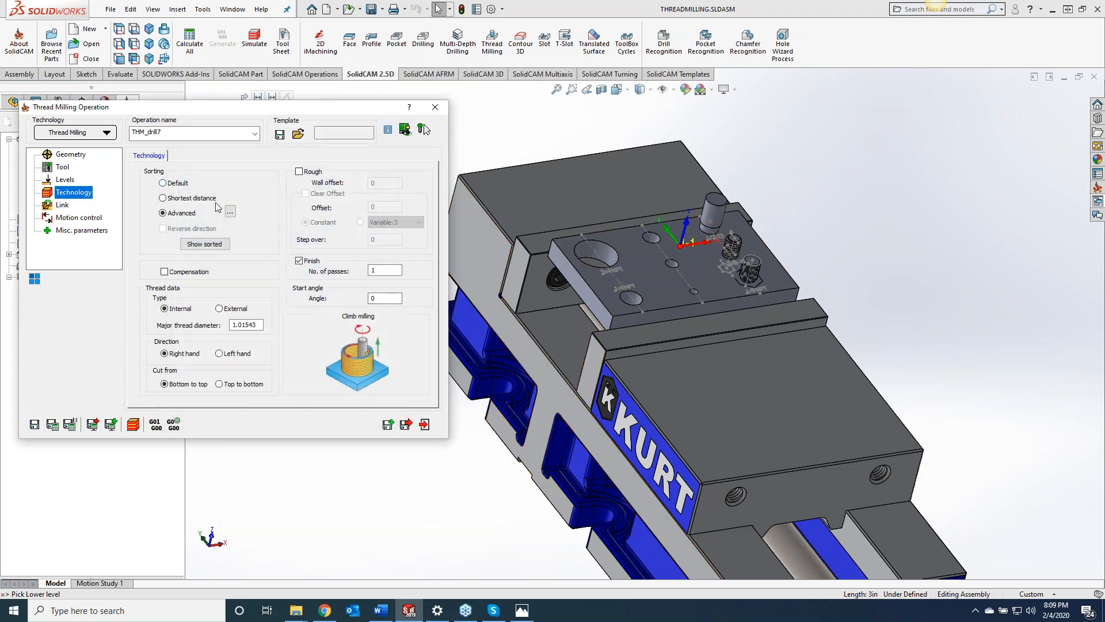
Step: Turn on compensation for the operation and consult the help on the major thread diameter of internal and external threads
click(166, 272)
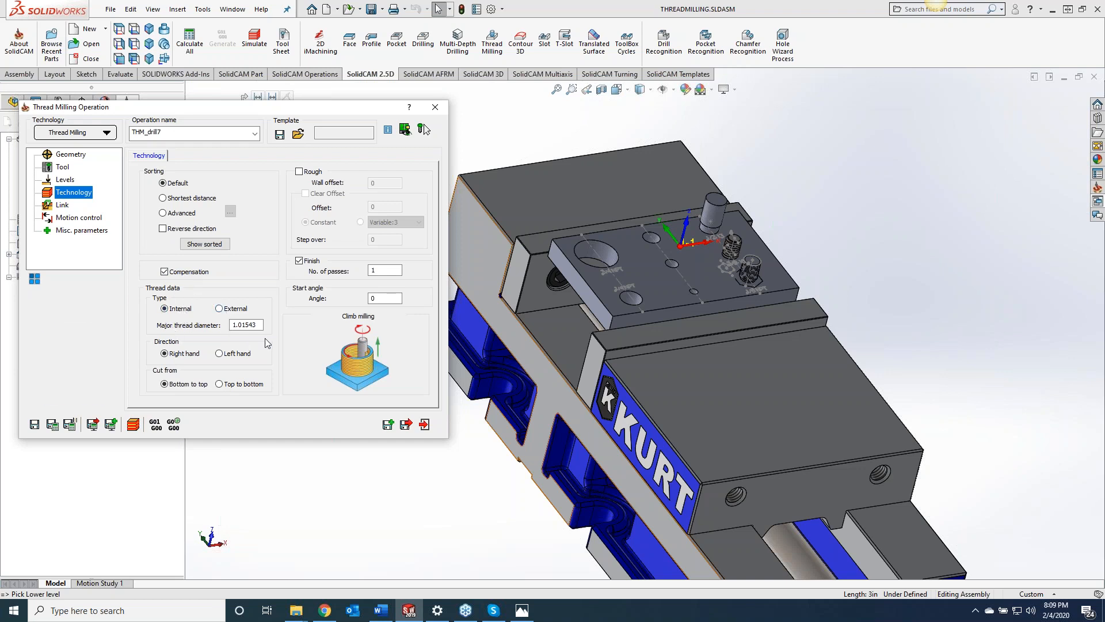
mouse_move(251, 325)
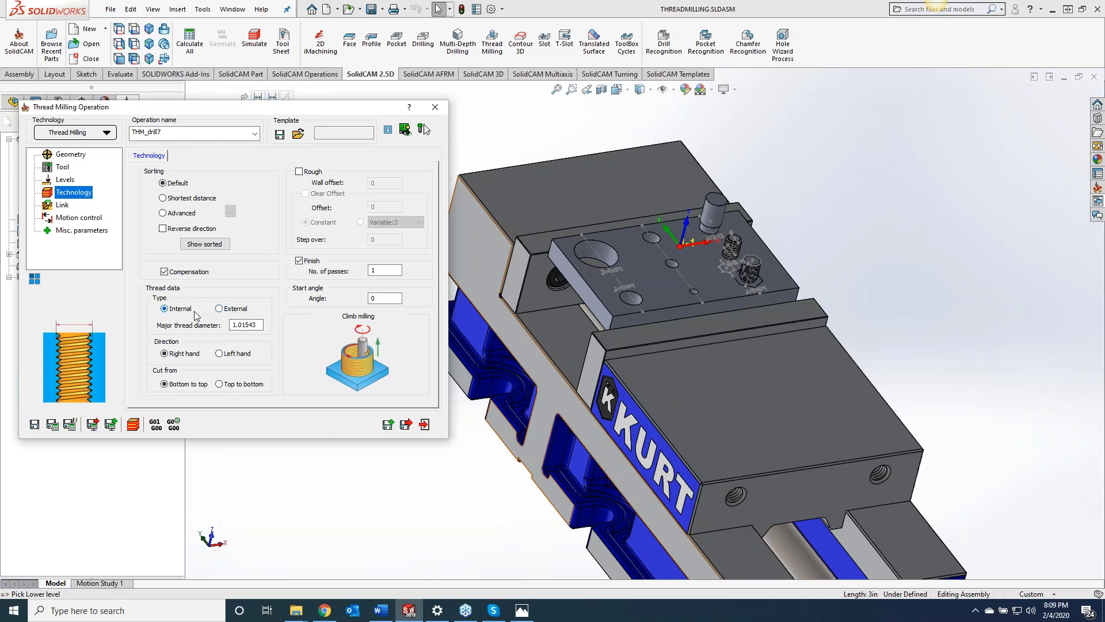
click(409, 107)
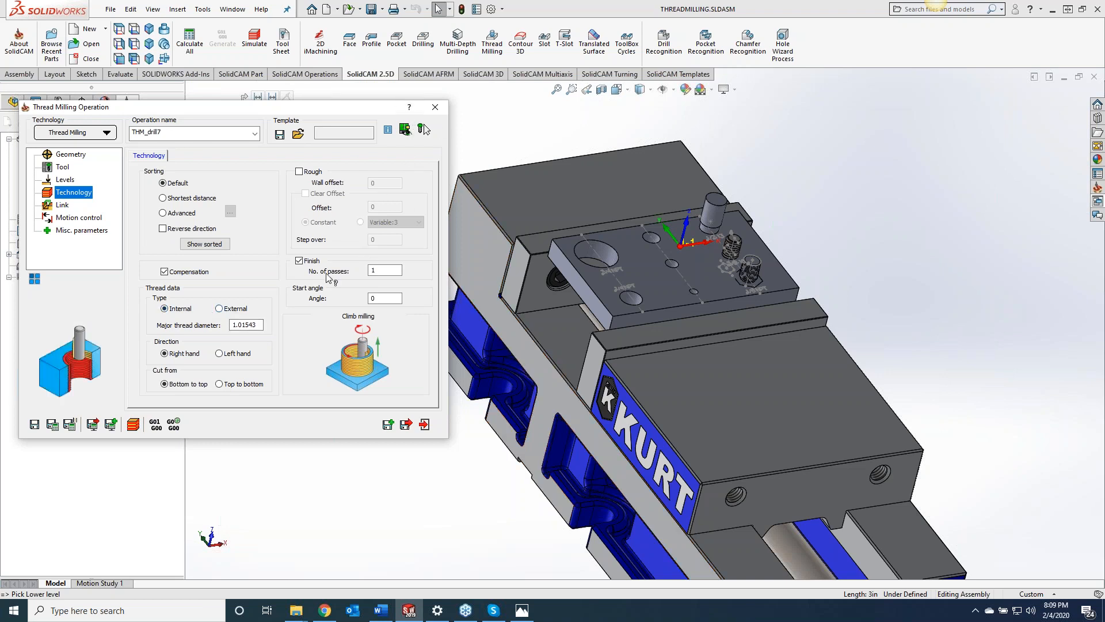
click(254, 324)
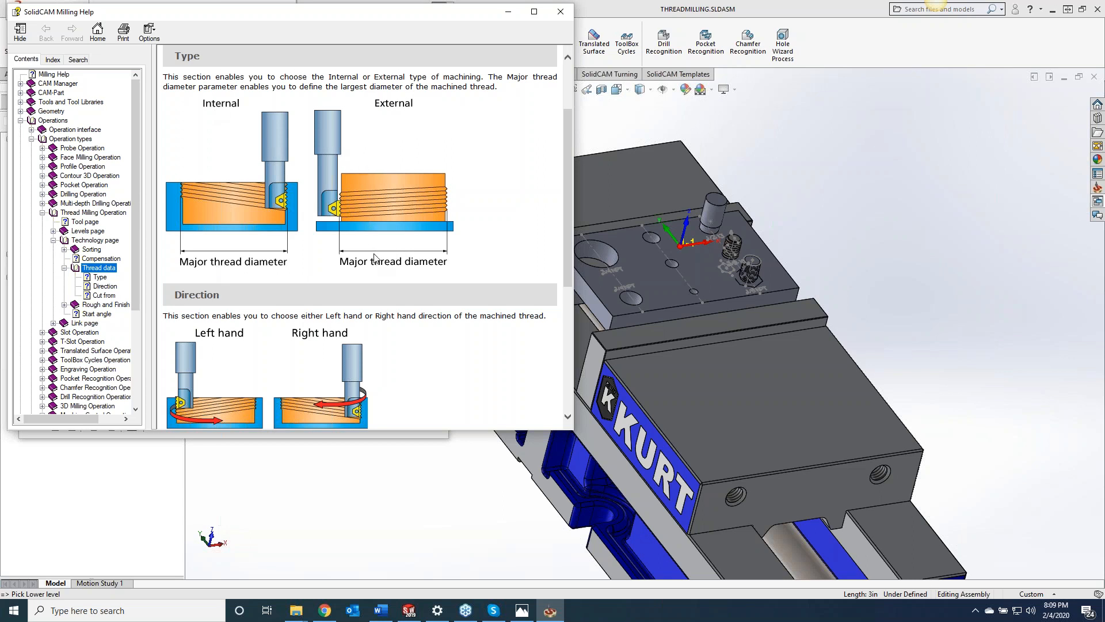
click(568, 16)
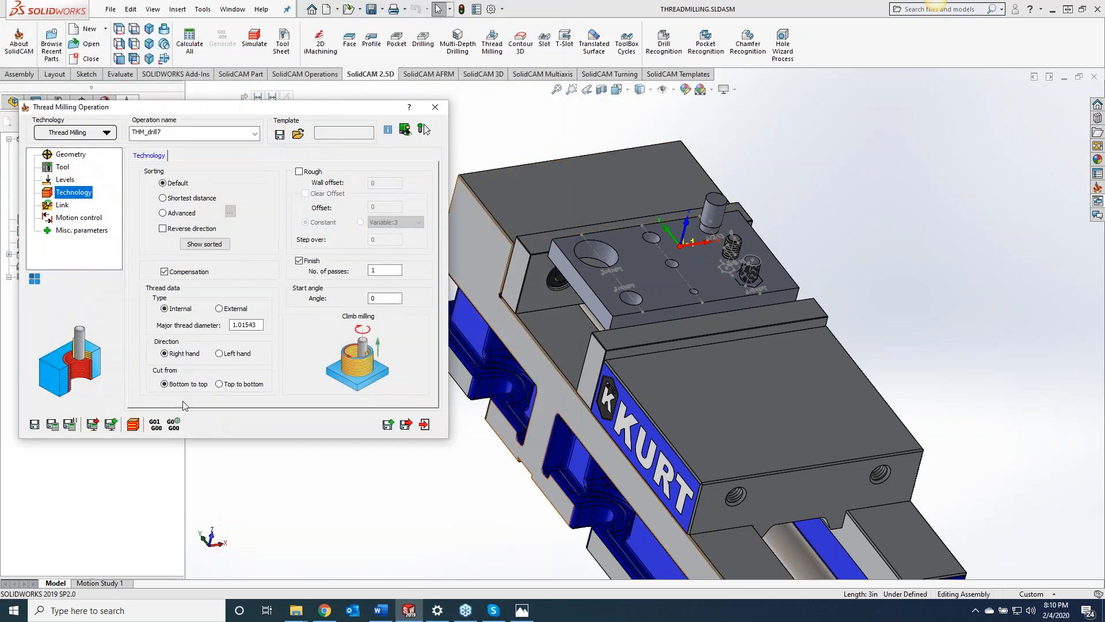
Step: Preview the External thread type, restore Internal, and set the thread to be cut from top to bottom
click(220, 309)
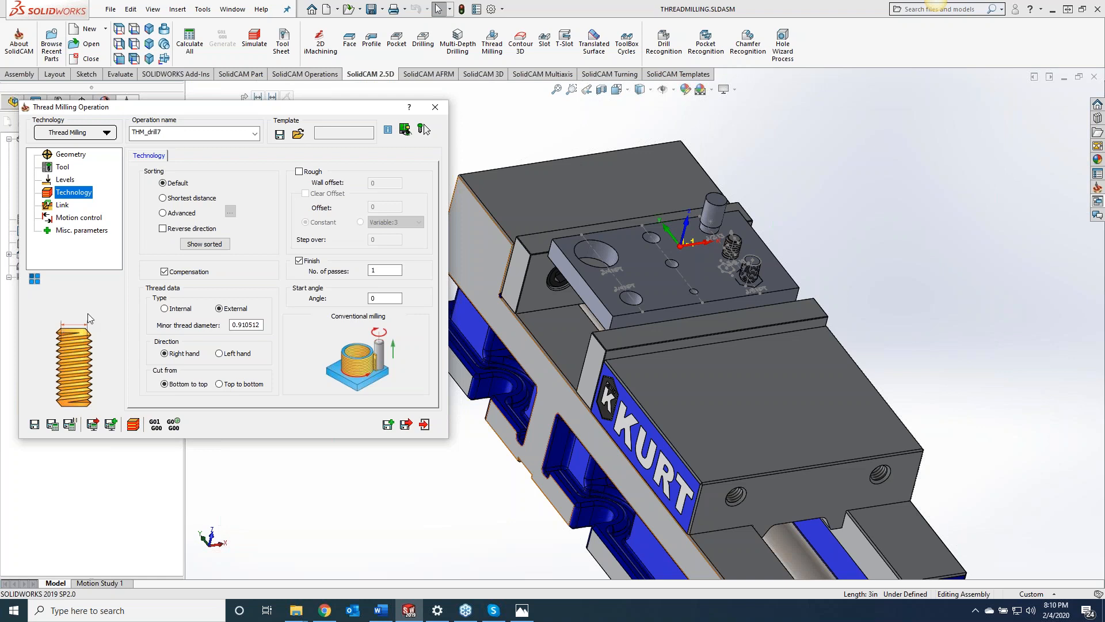
click(165, 308)
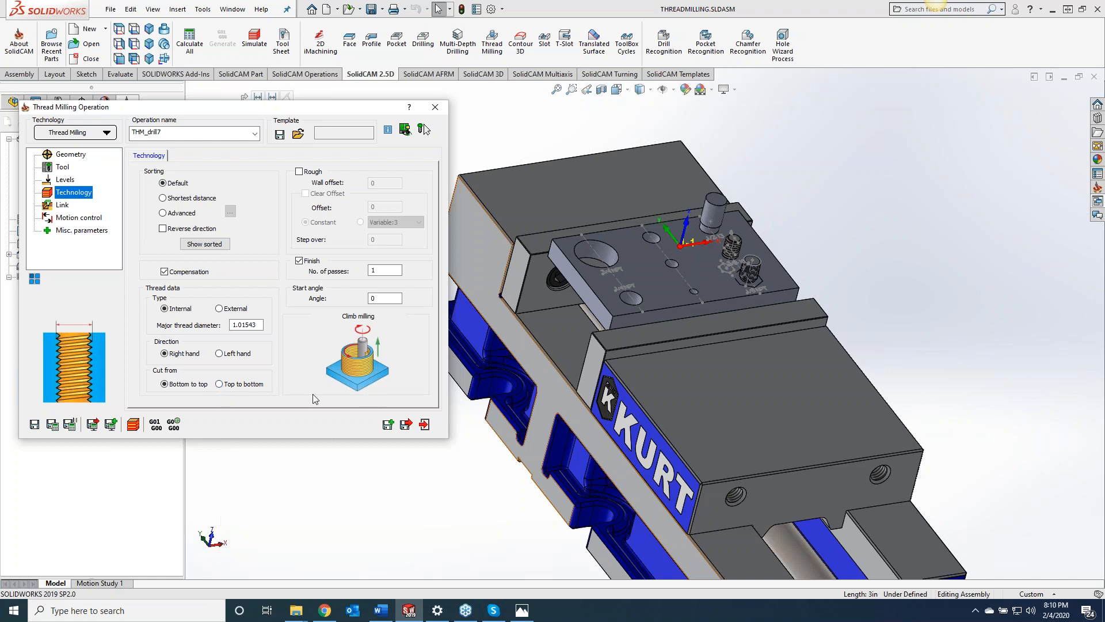
click(220, 383)
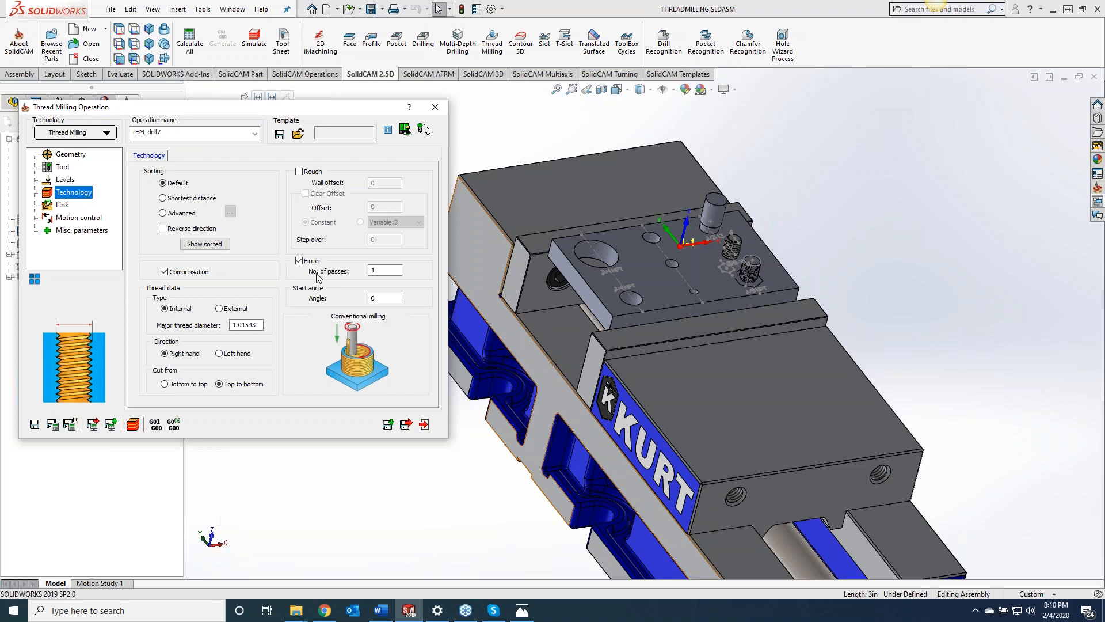
Step: Display the tool in the model and take a closer look at the plate held in the vise
click(423, 129)
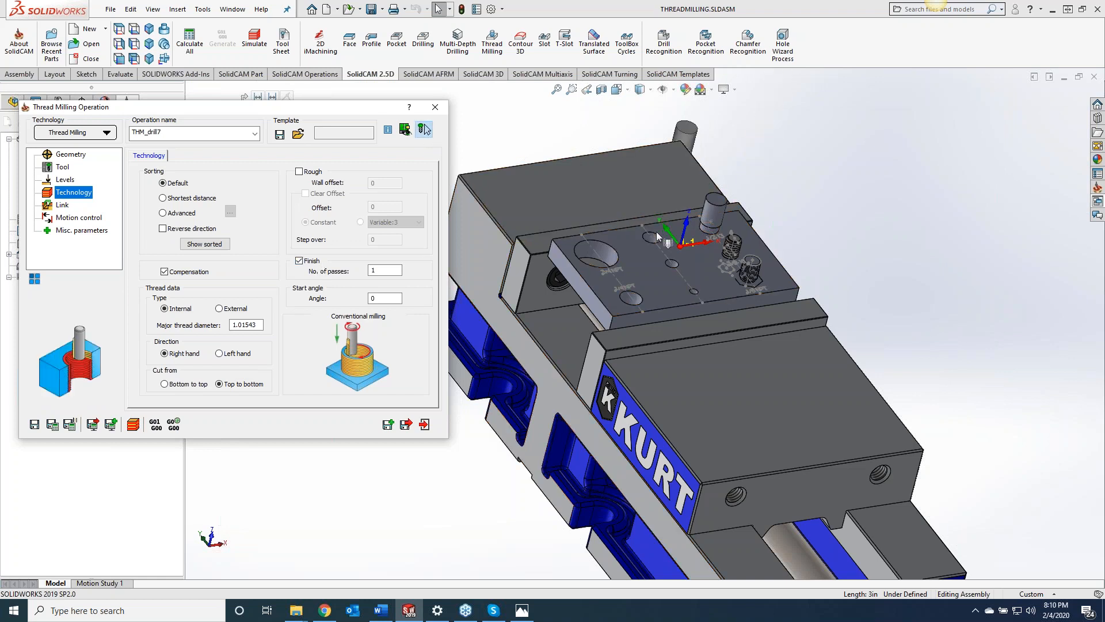
middle_drag(754, 208, 469, 276)
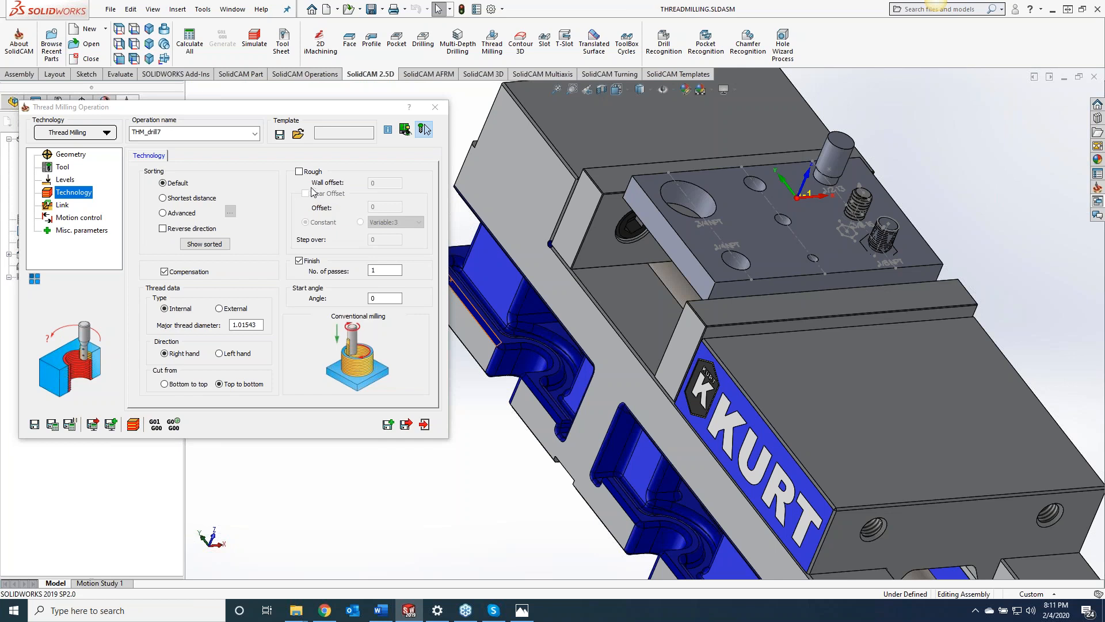
Step: Review the 3/4 x 14 drill and cylinder preparation diameters in the thread mill's N.P.T threading table
click(68, 169)
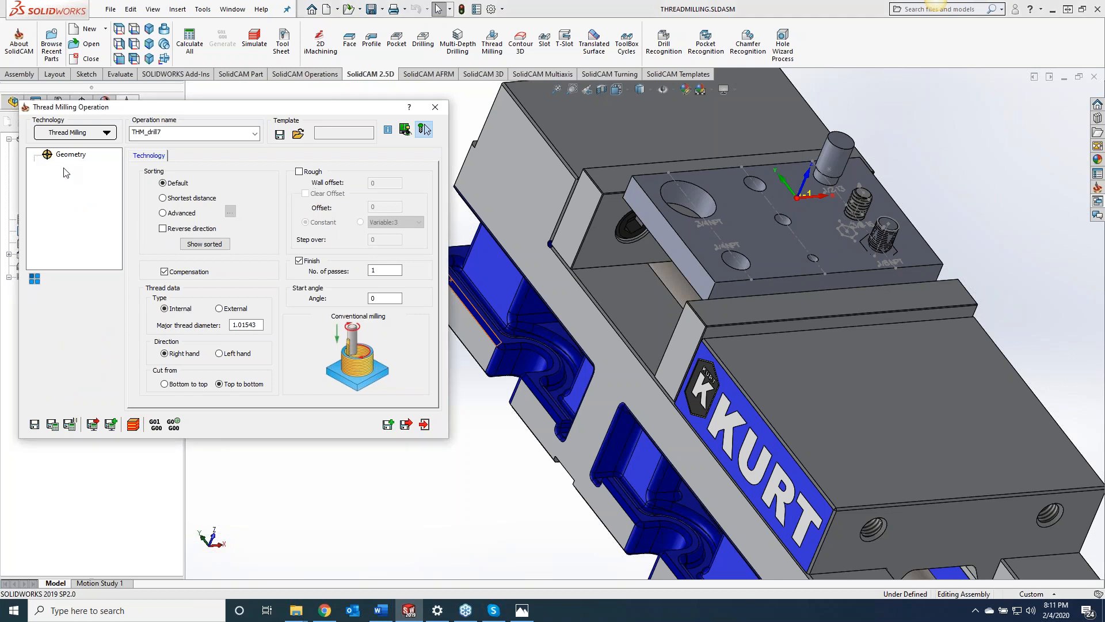
click(222, 348)
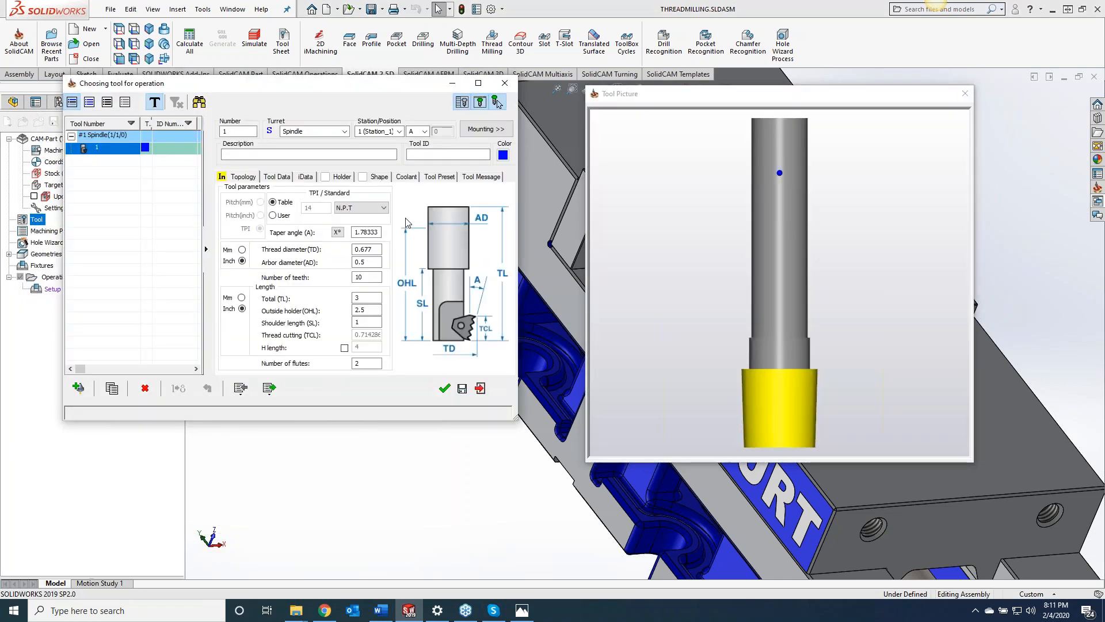
click(358, 208)
click(358, 233)
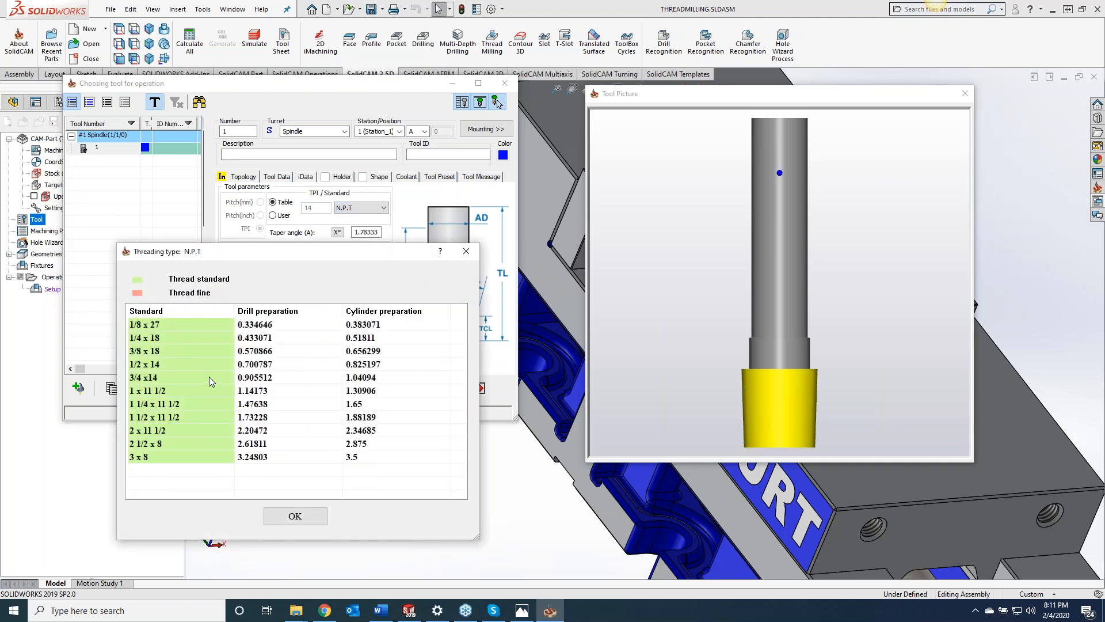
drag(687, 94, 708, 178)
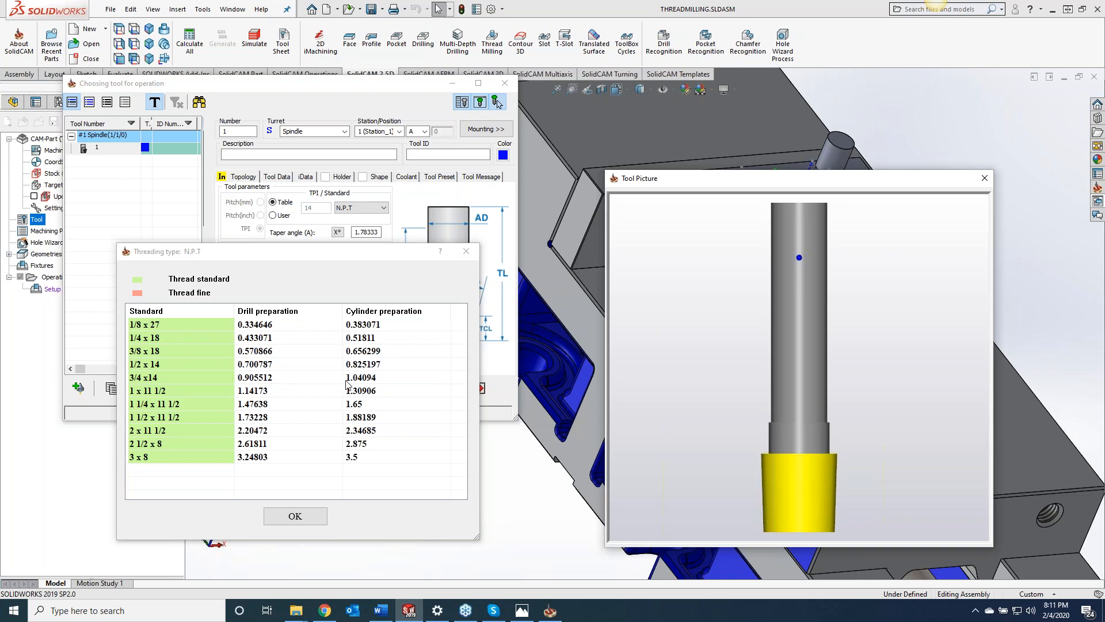
click(465, 252)
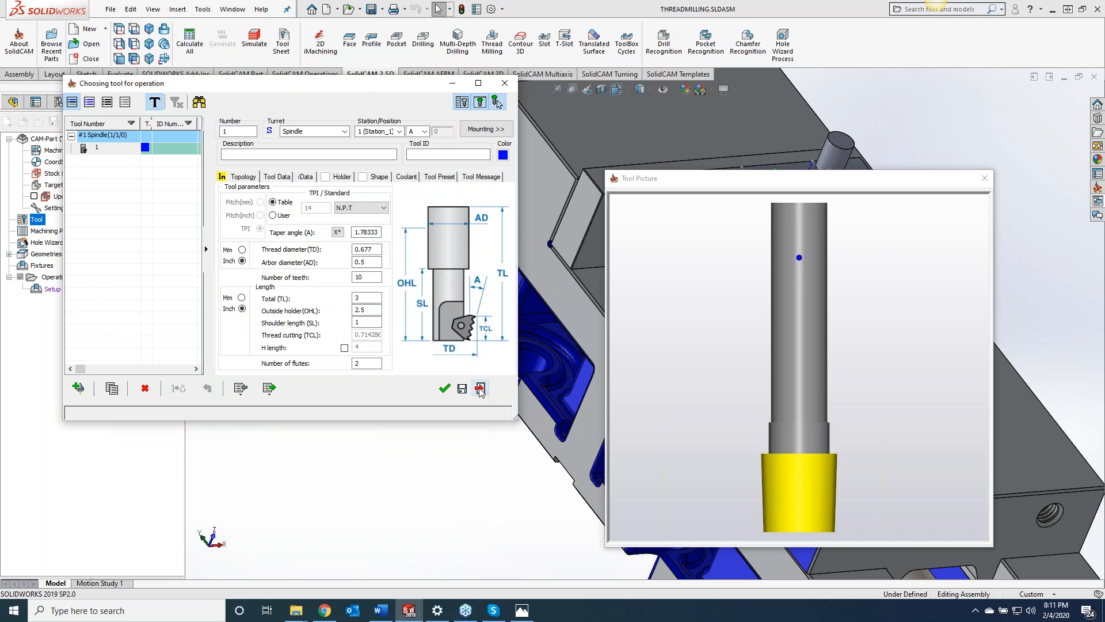
Step: Close the tool selection and enable roughing with a clear offset, setting the rough wall offset to 0.005
click(480, 388)
click(272, 196)
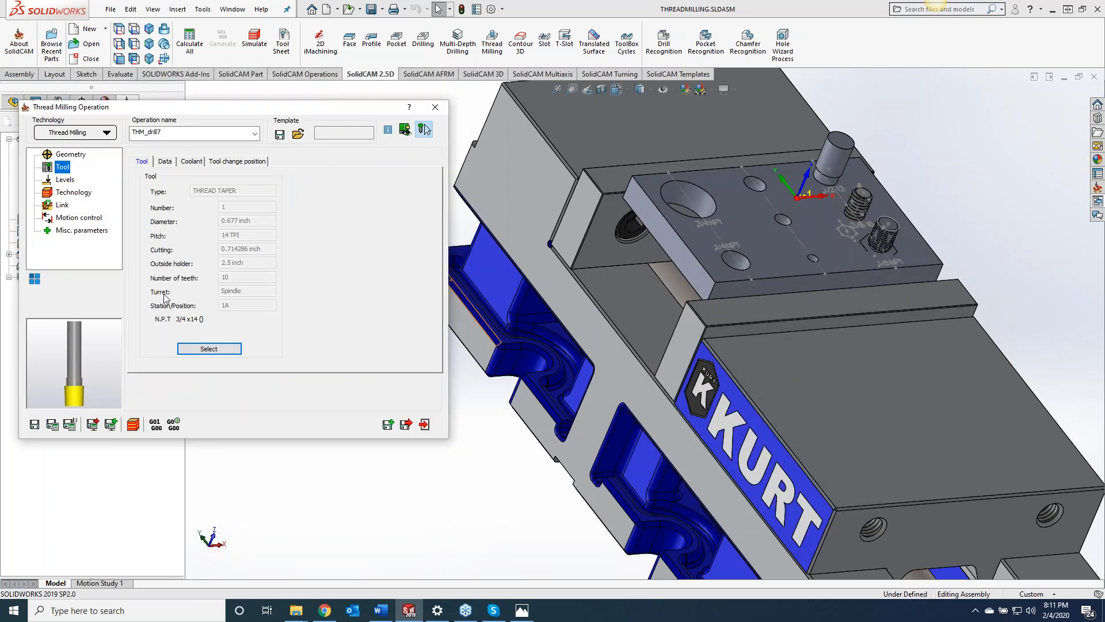
click(75, 192)
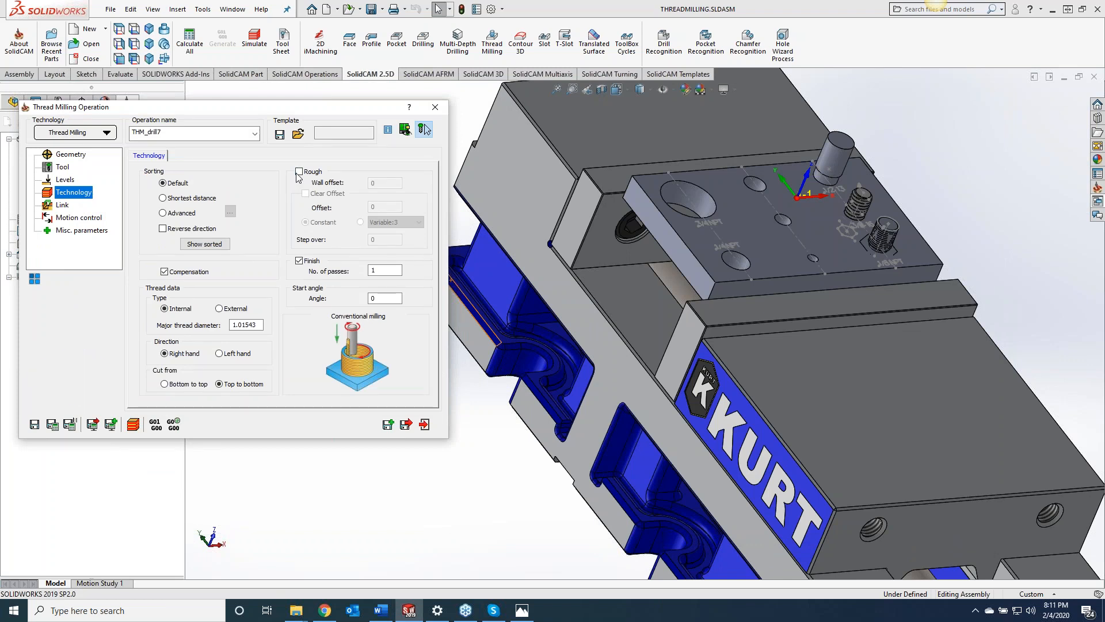
click(300, 171)
click(305, 194)
click(384, 183)
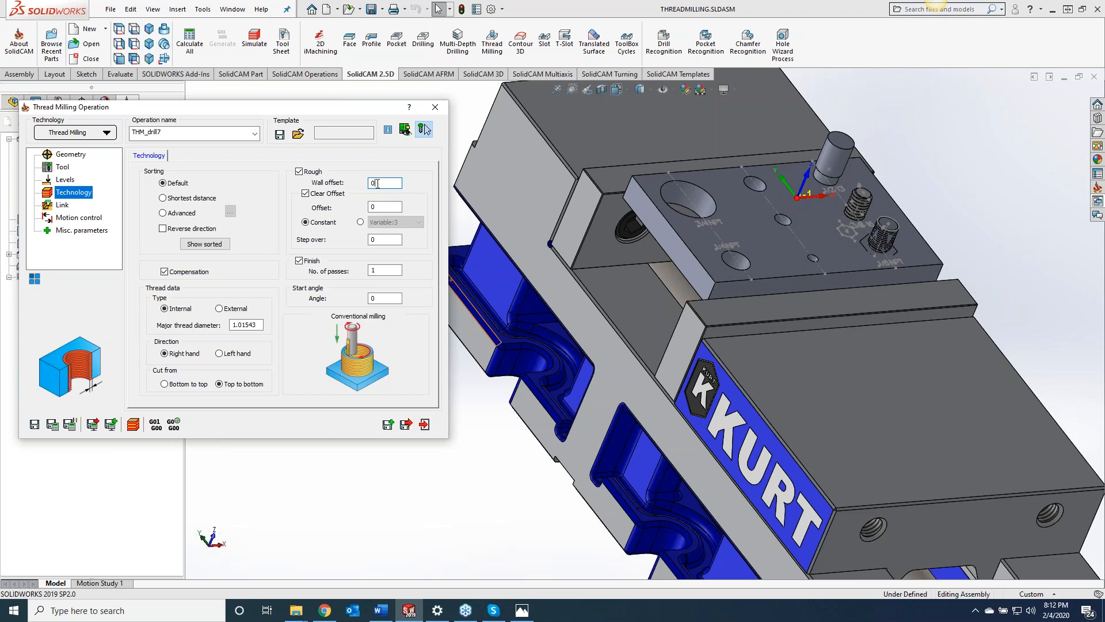
text(.001)
key(BackSpace)
text(5)
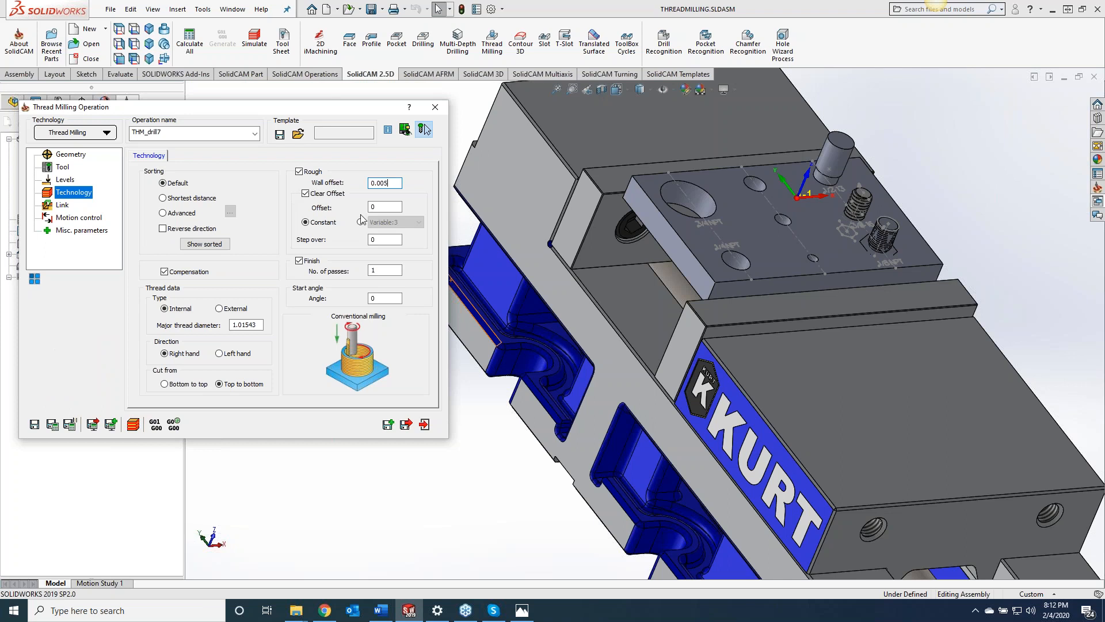
Step: Set the rough clear offset to 0.015 and the constant step over to 0.005
double_click(389, 206)
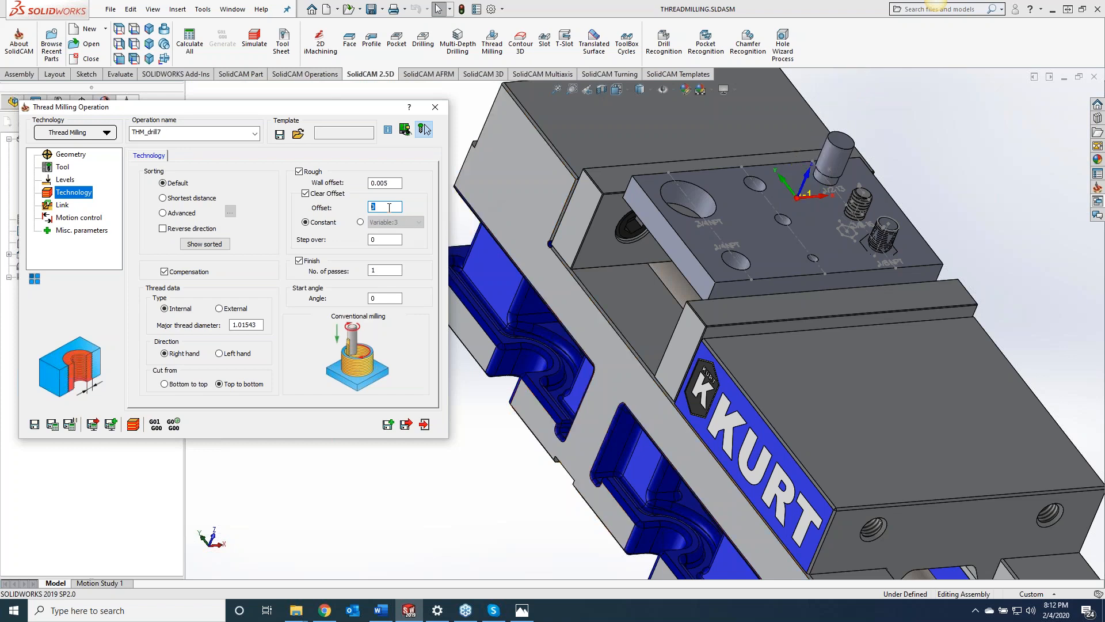
text(.015)
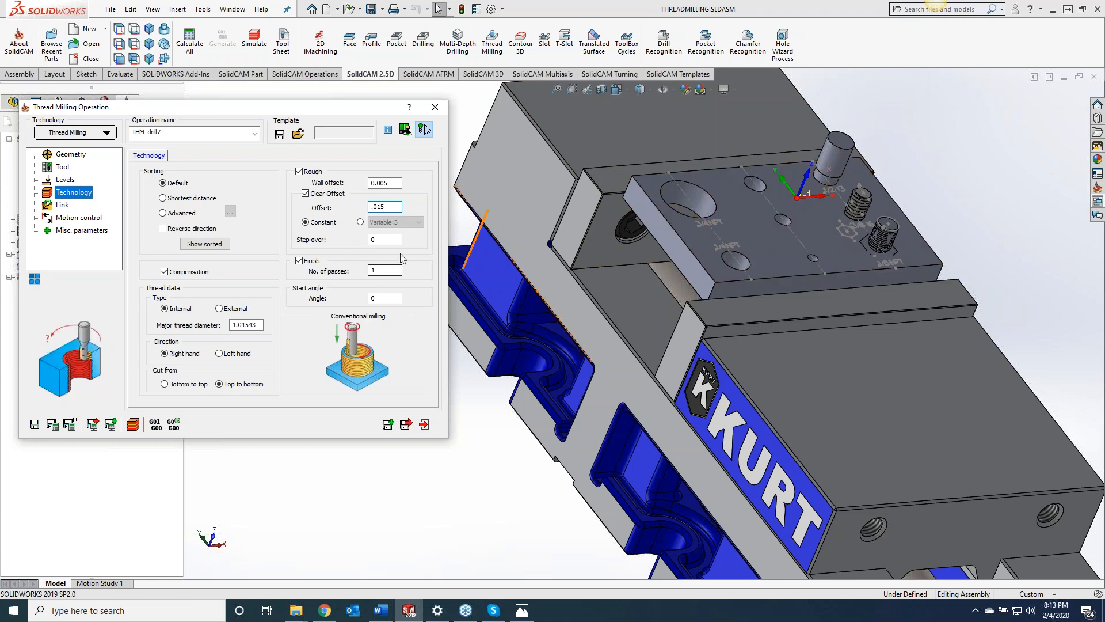
click(392, 241)
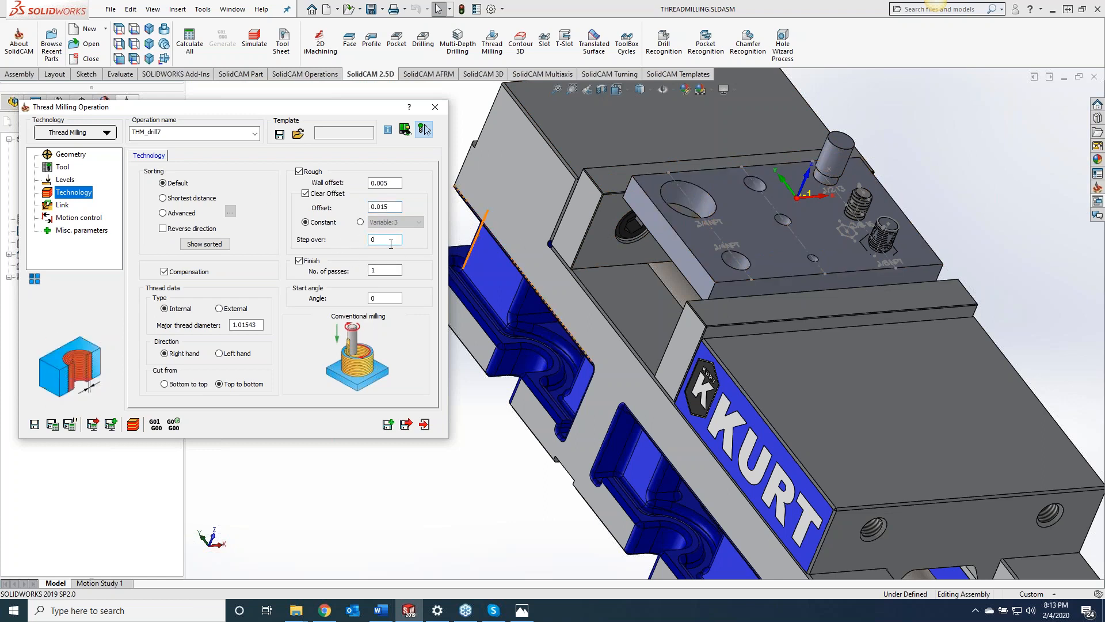
text(.005)
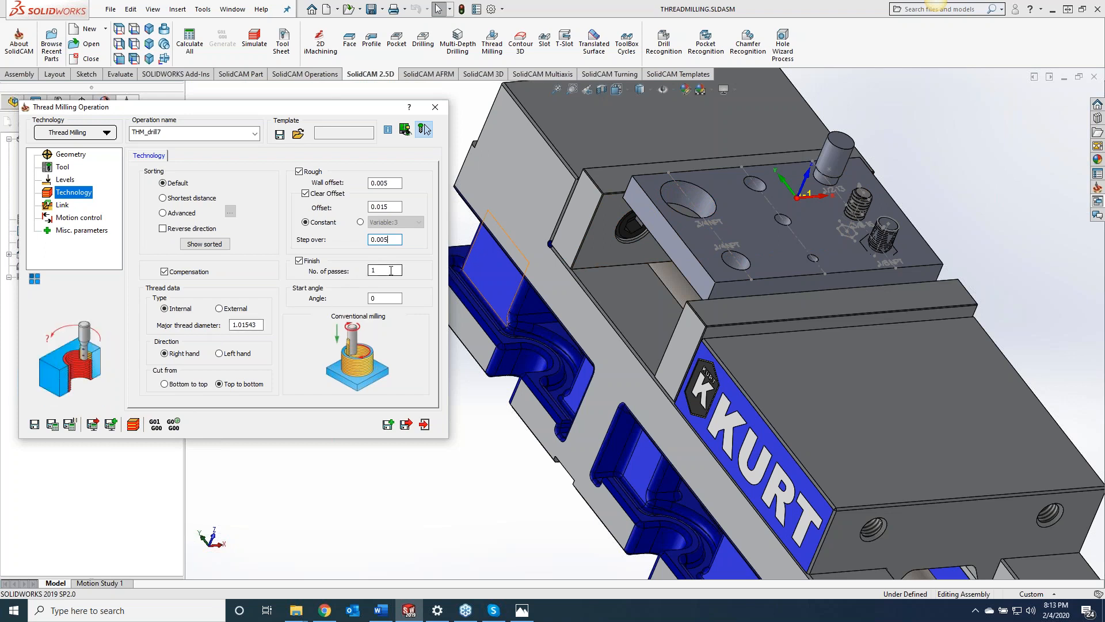
Step: Try to save and calculate the thread milling operation
click(424, 129)
click(91, 424)
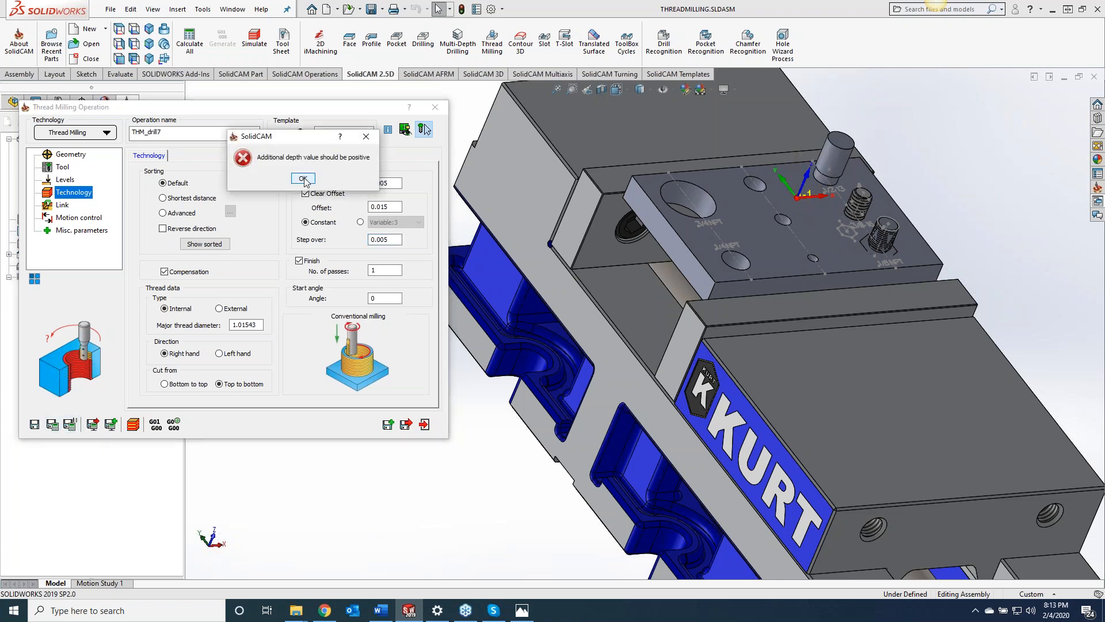
click(303, 178)
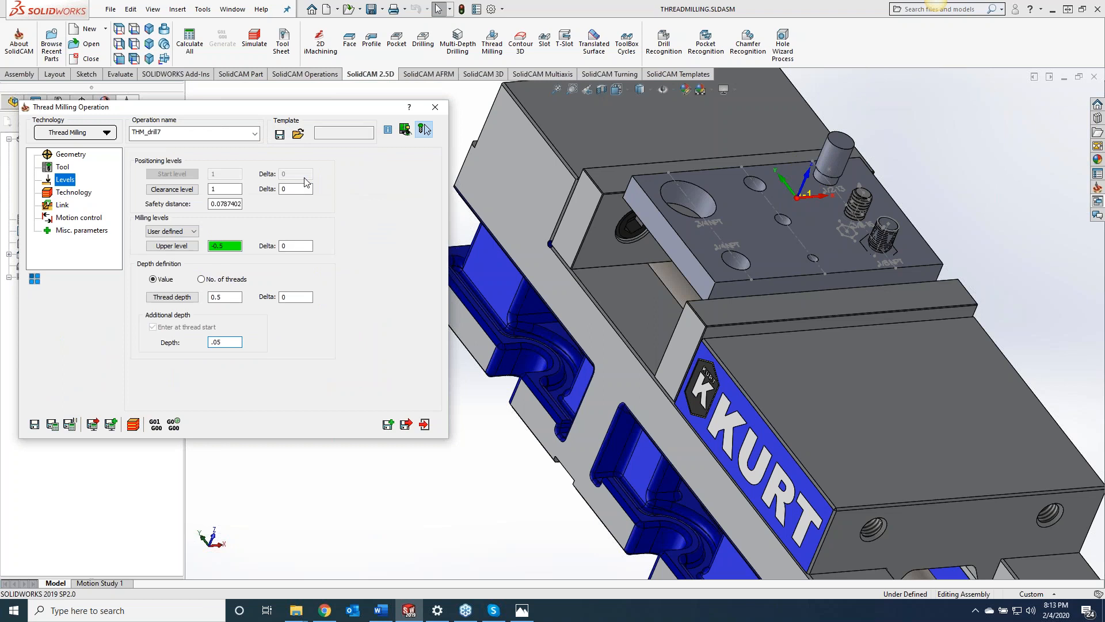
Step: Set the additional depth to 0 and the thread depth delta to -0.05, and save and calculate the operation
drag(233, 342, 194, 340)
text(0)
key(shift+Tab)
text(-.)
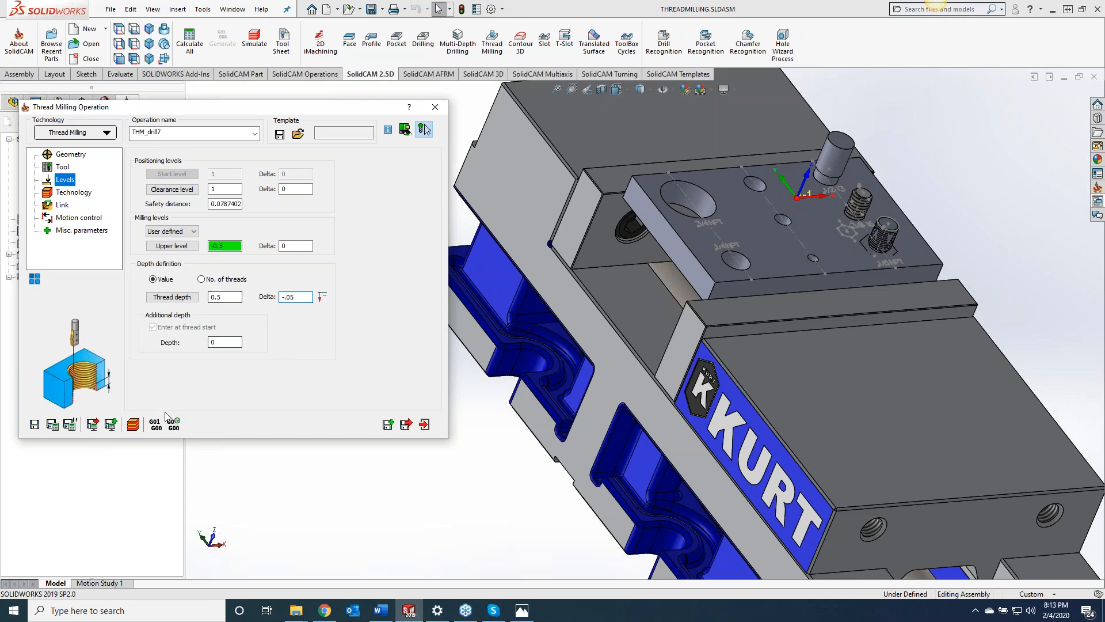
click(54, 424)
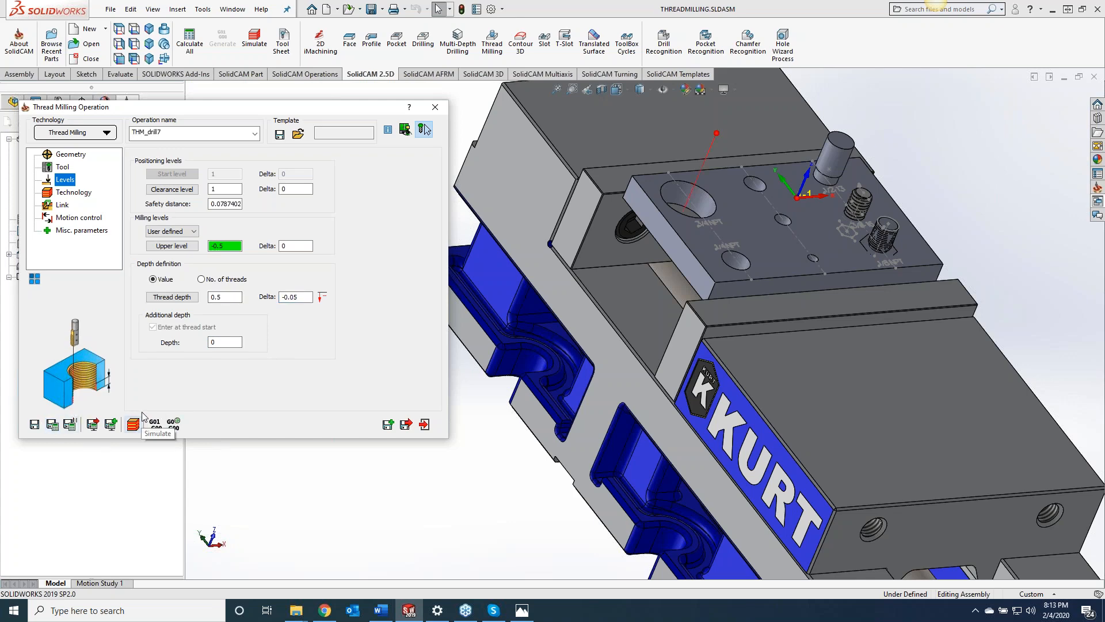
Step: Examine the calculated thread milling toolpath inside the plate's 3/4 NPT hole
middle_drag(811, 159, 742, 252)
scroll(743, 251, down, 8)
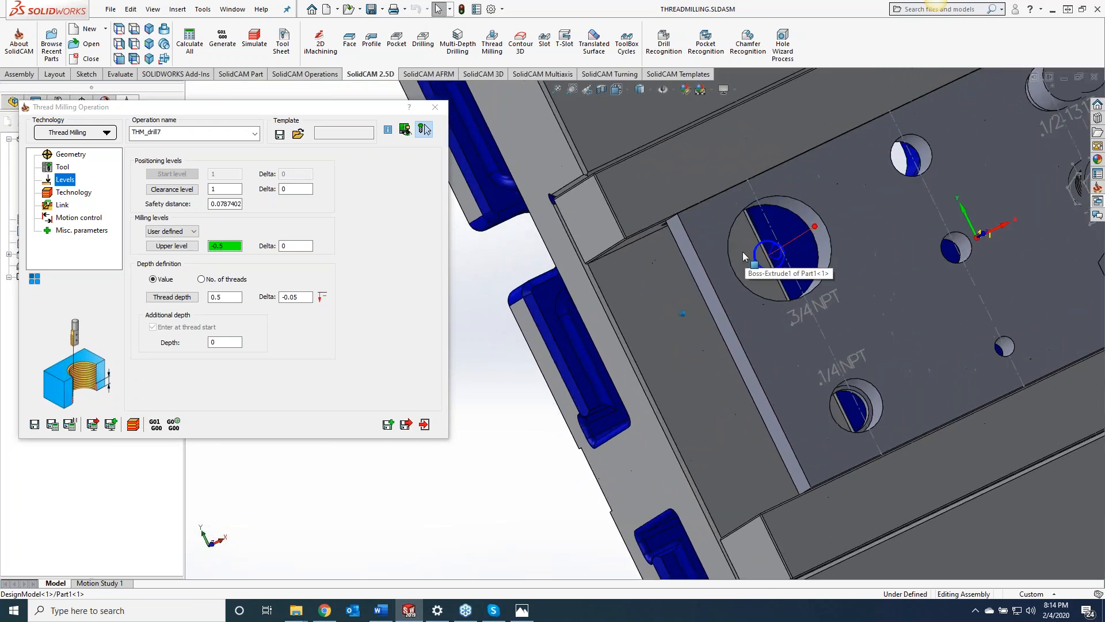
scroll(735, 251, down, 8)
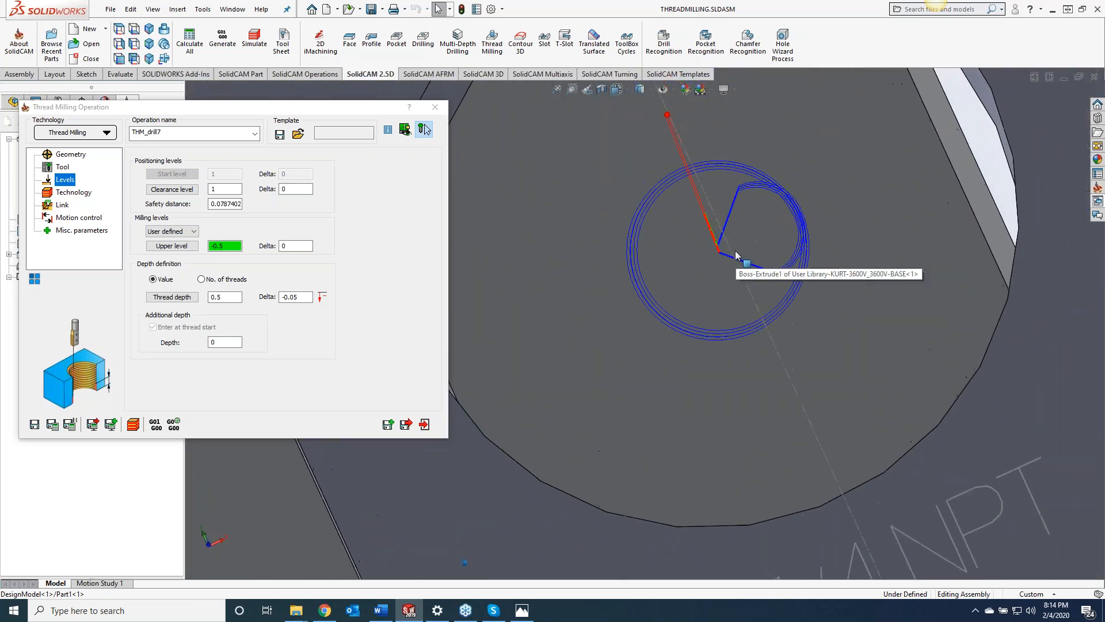
scroll(734, 251, down, 4)
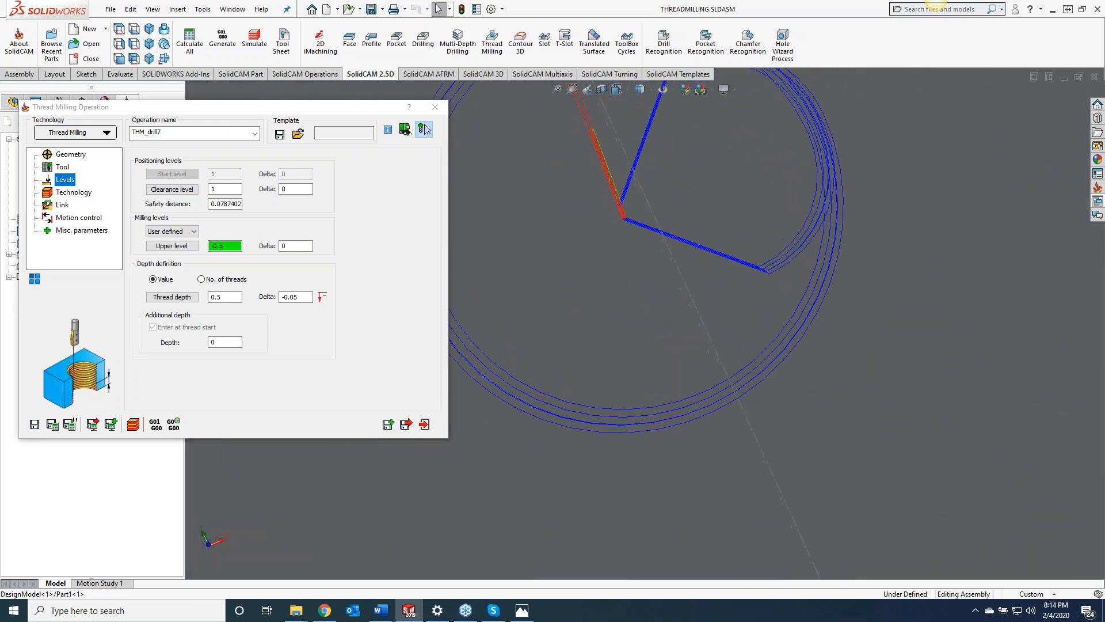
middle_drag(735, 251, 735, 263)
scroll(726, 280, up, 10)
Step: View the plate's top face square-on and hide the tool in the model to examine the individual thread passes
click(785, 386)
key(space)
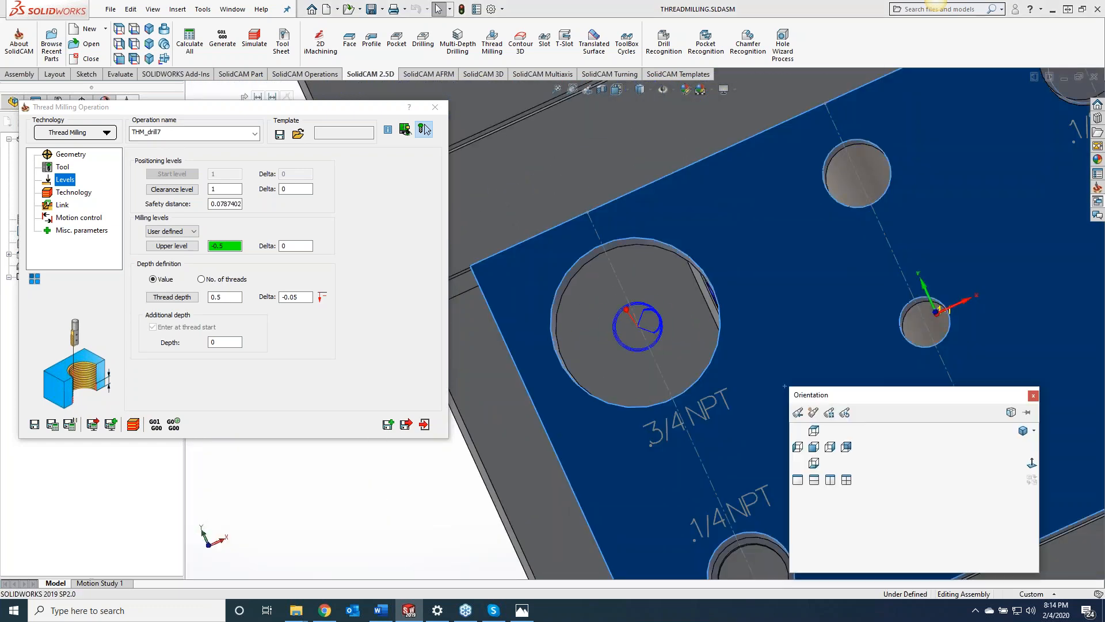
click(1030, 465)
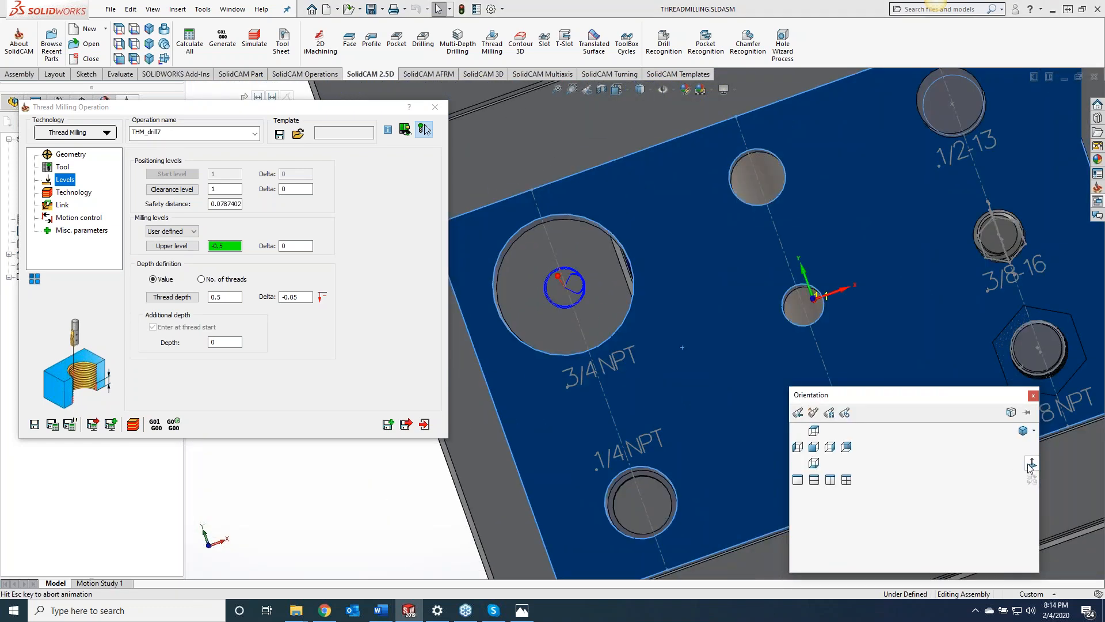
scroll(609, 241, down, 4)
scroll(627, 259, down, 6)
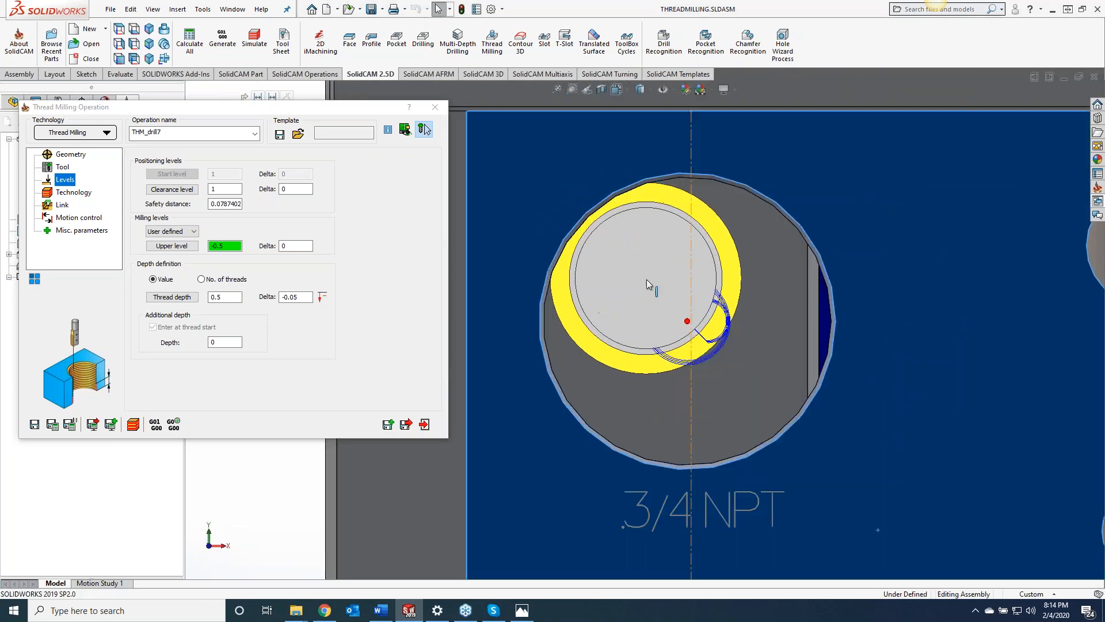
click(424, 130)
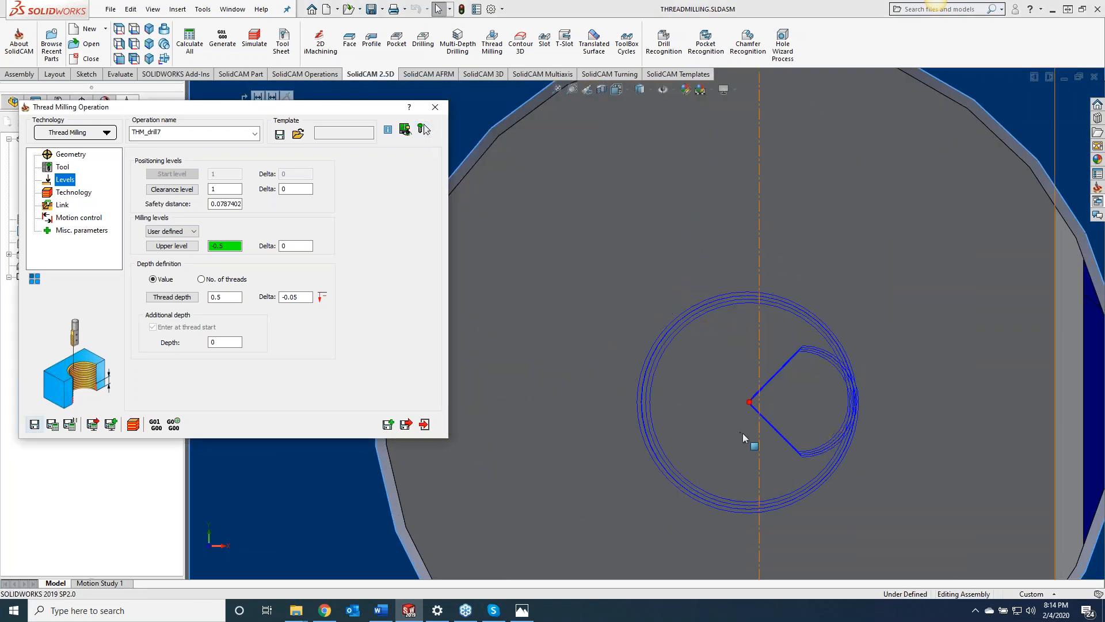
scroll(780, 433, down, 5)
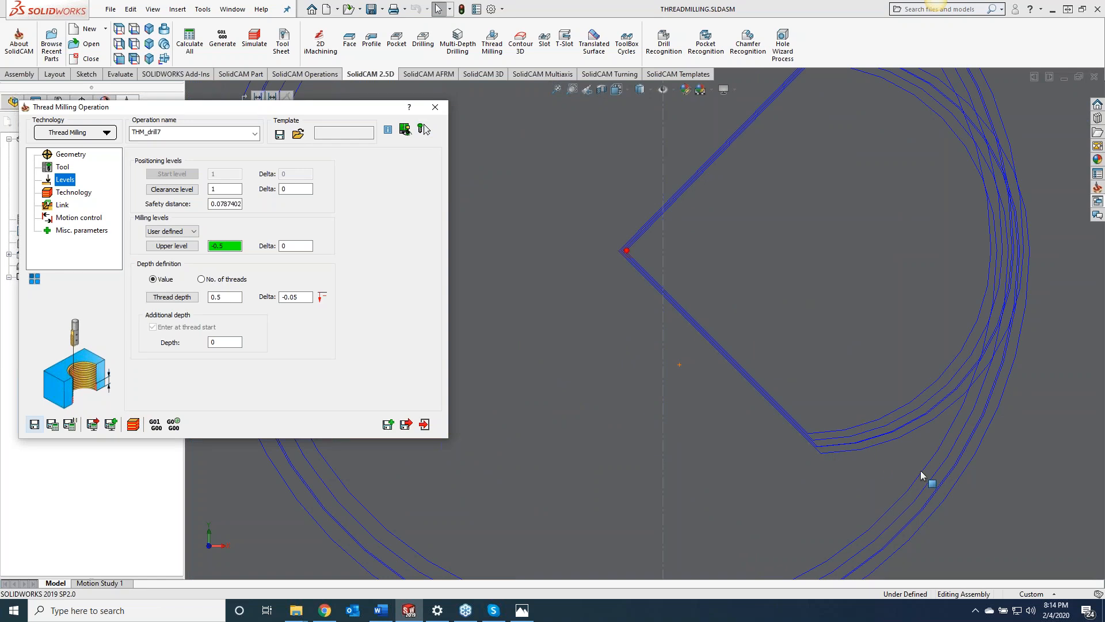
Step: Set the thread's start angle to 270 and save and calculate the operation
click(70, 193)
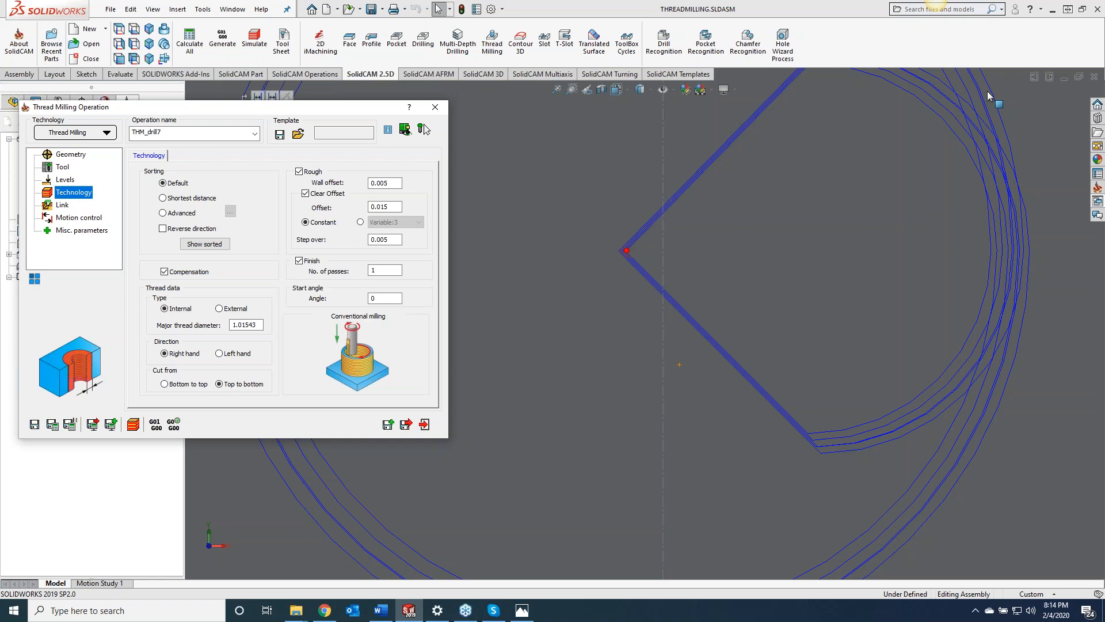
scroll(986, 91, up, 8)
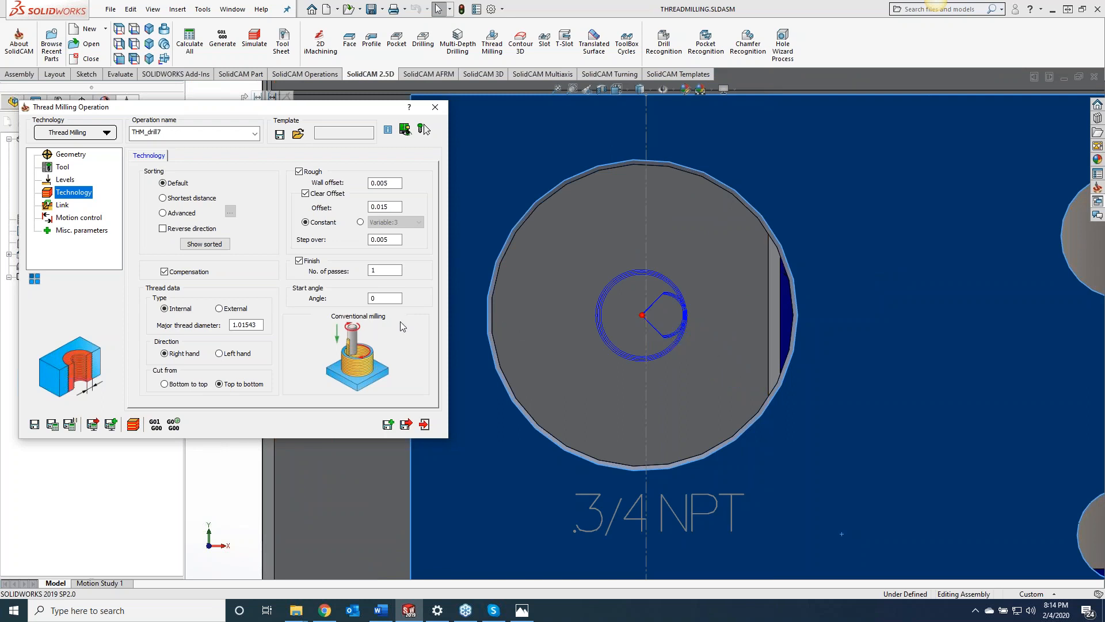
double_click(372, 298)
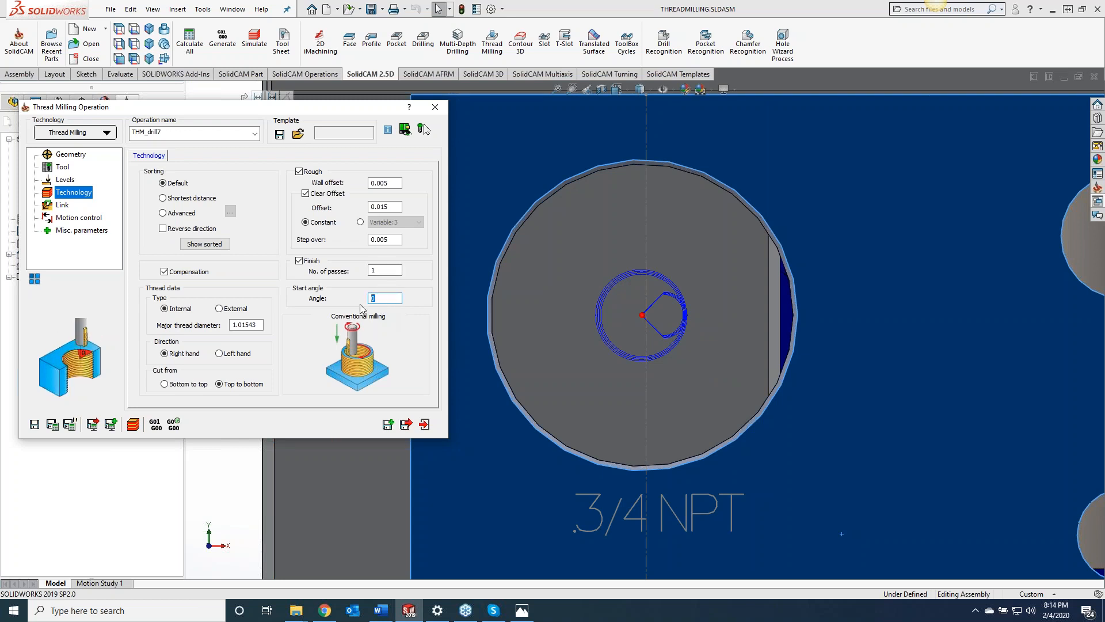
text(270)
click(52, 424)
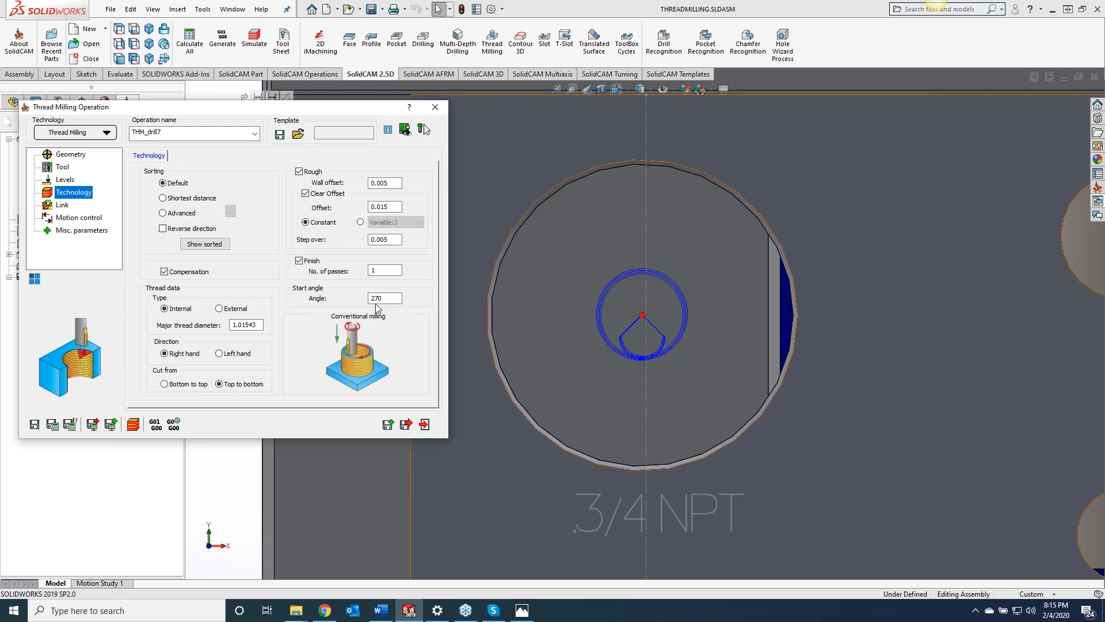
Step: Return the start angle to 0 and recalculate the thread milling operation
double_click(379, 299)
text(0)
click(54, 426)
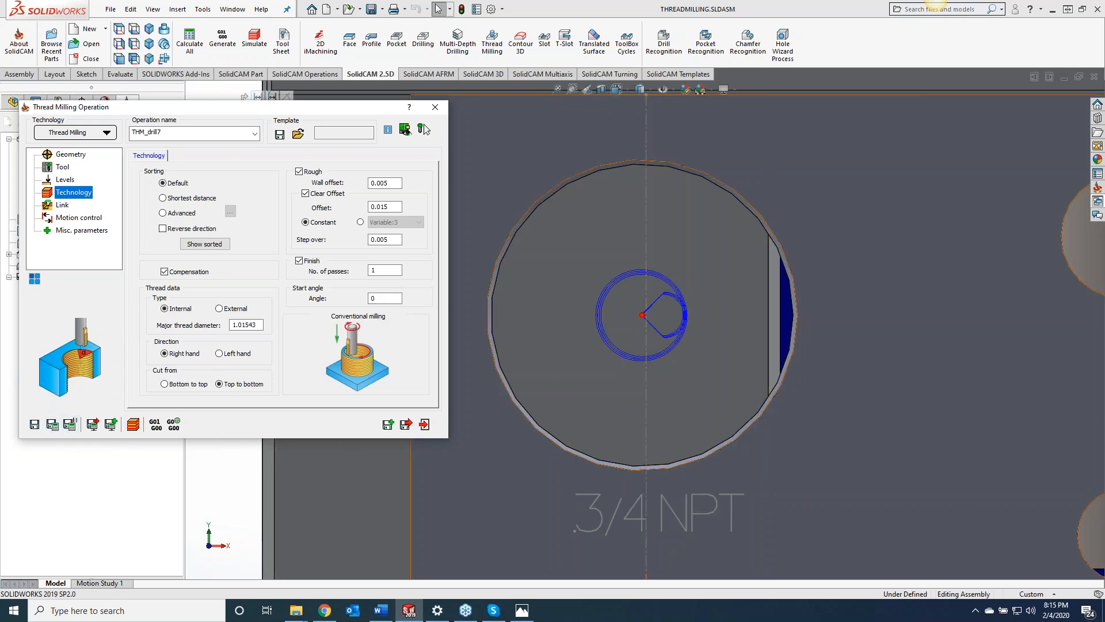
Step: Save and copy the thread milling operation, set the copy's start angle to 180, and calculate it
click(389, 424)
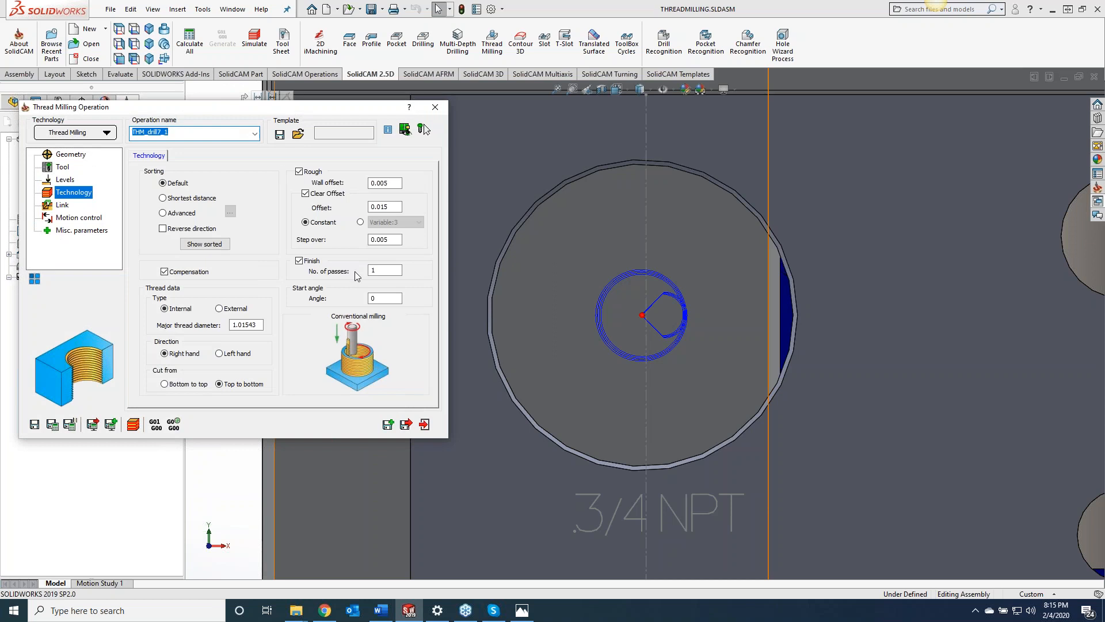
click(378, 297)
text(187)
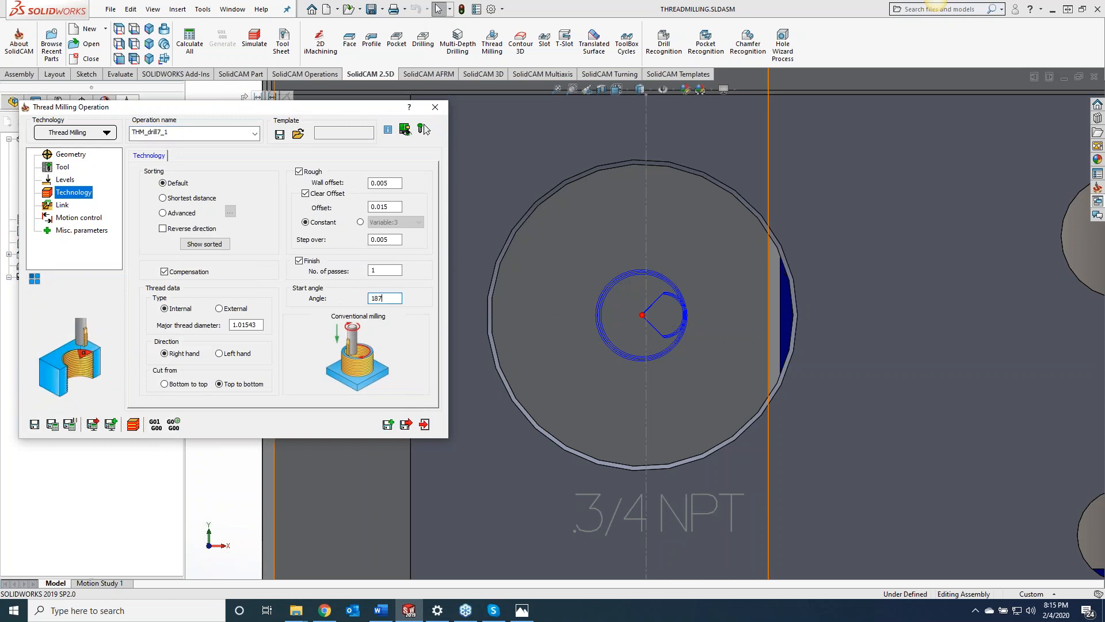
key(BackSpace)
key(BackSpace)
click(54, 424)
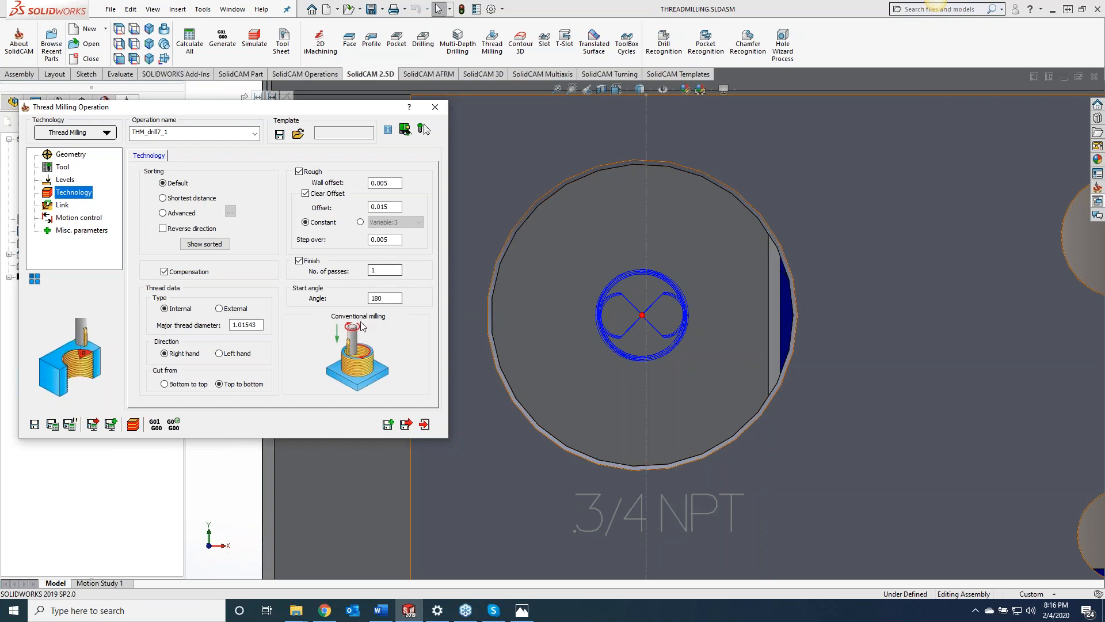
Step: Review the copied operation's lead in/out arc options, Flat retreat and Start from the center, and close the operation
click(60, 206)
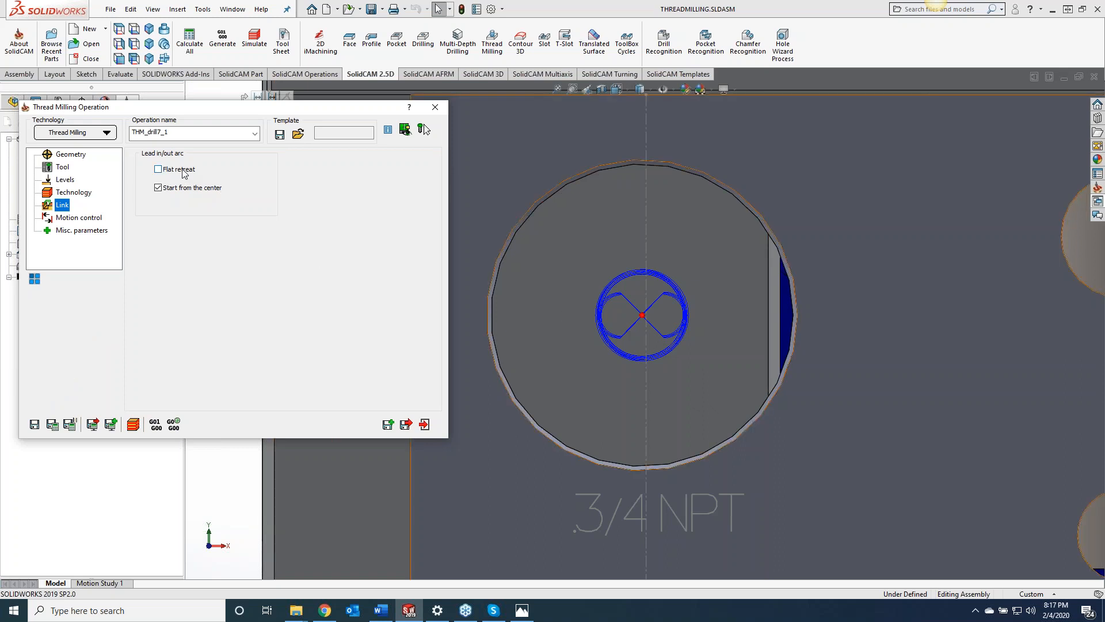
mouse_move(159, 175)
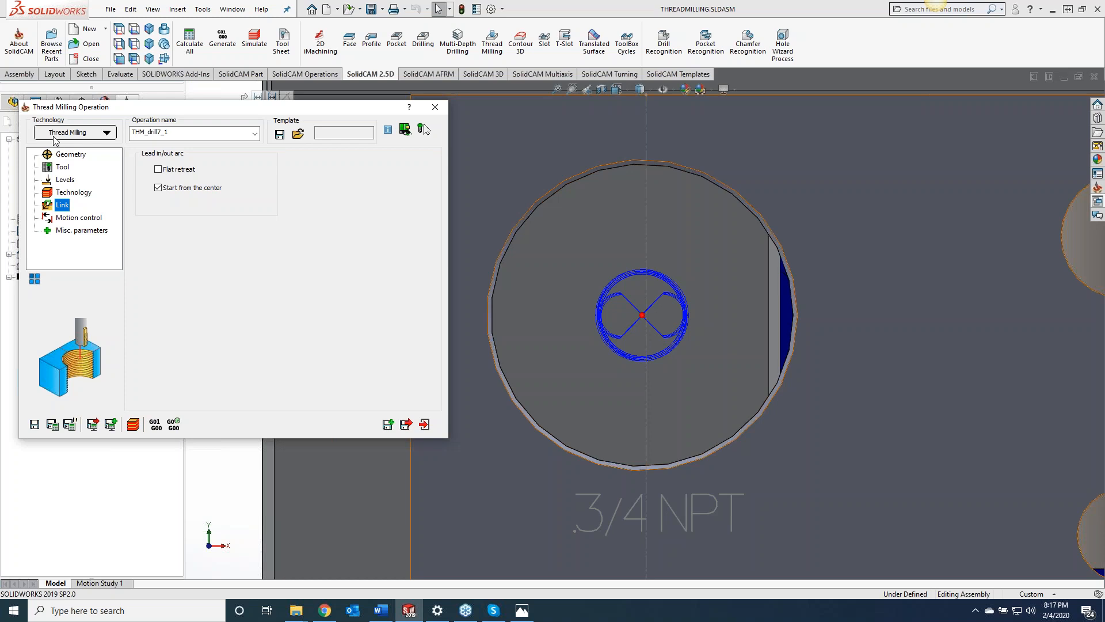
click(435, 108)
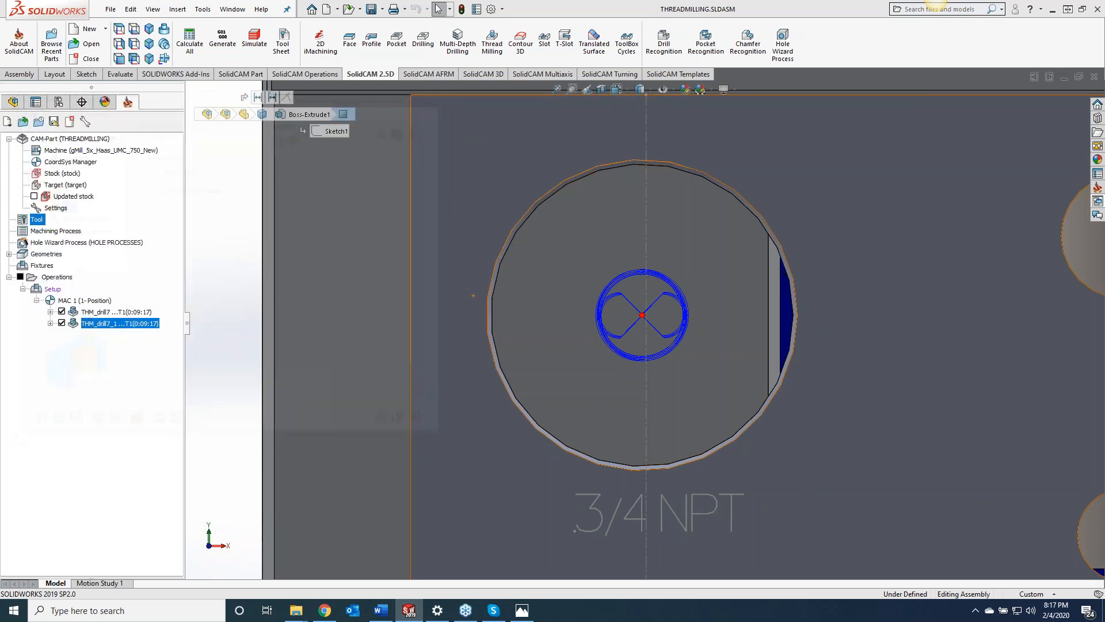
Step: Add a thread milling operation with the 1/4 NPT hole as its drill geometry
scroll(744, 564, up, 7)
scroll(716, 499, down, 1)
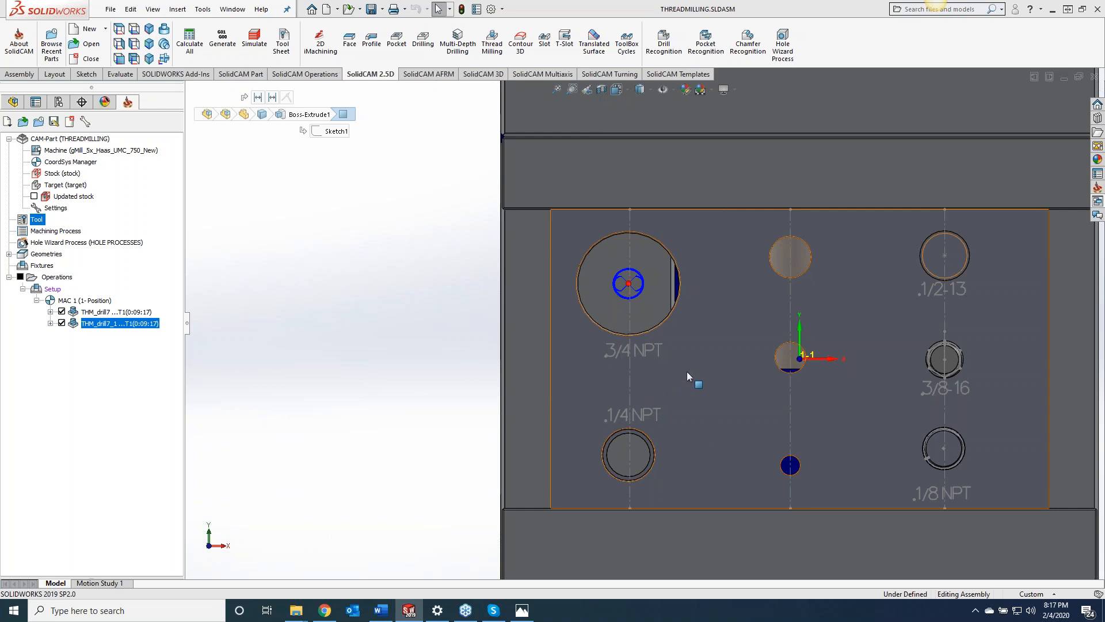
scroll(718, 378, down, 1)
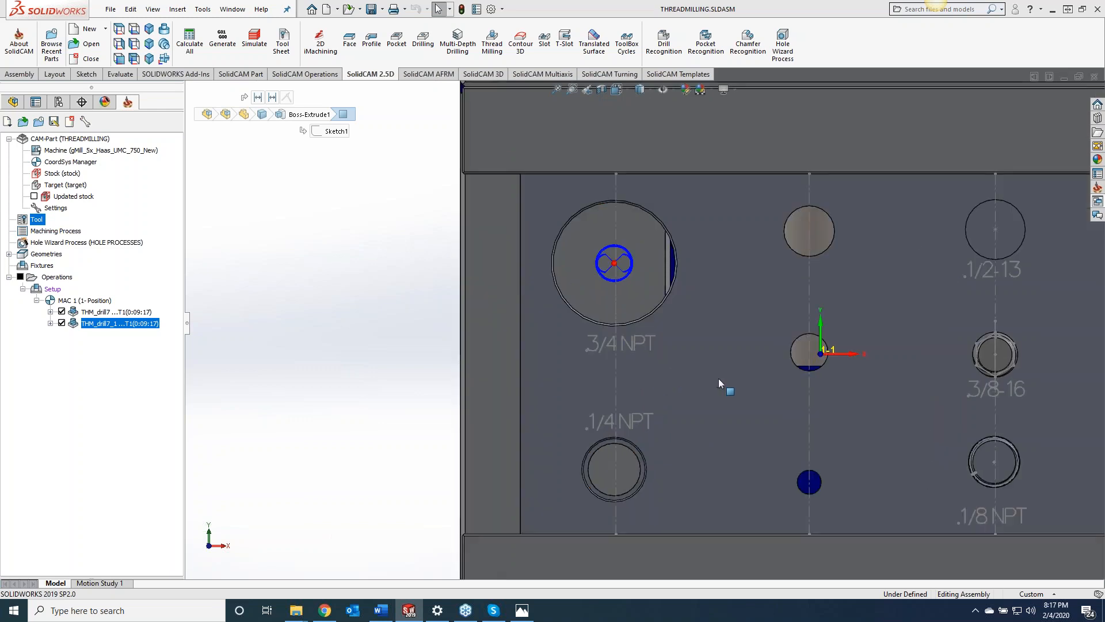
right_click(128, 326)
click(444, 248)
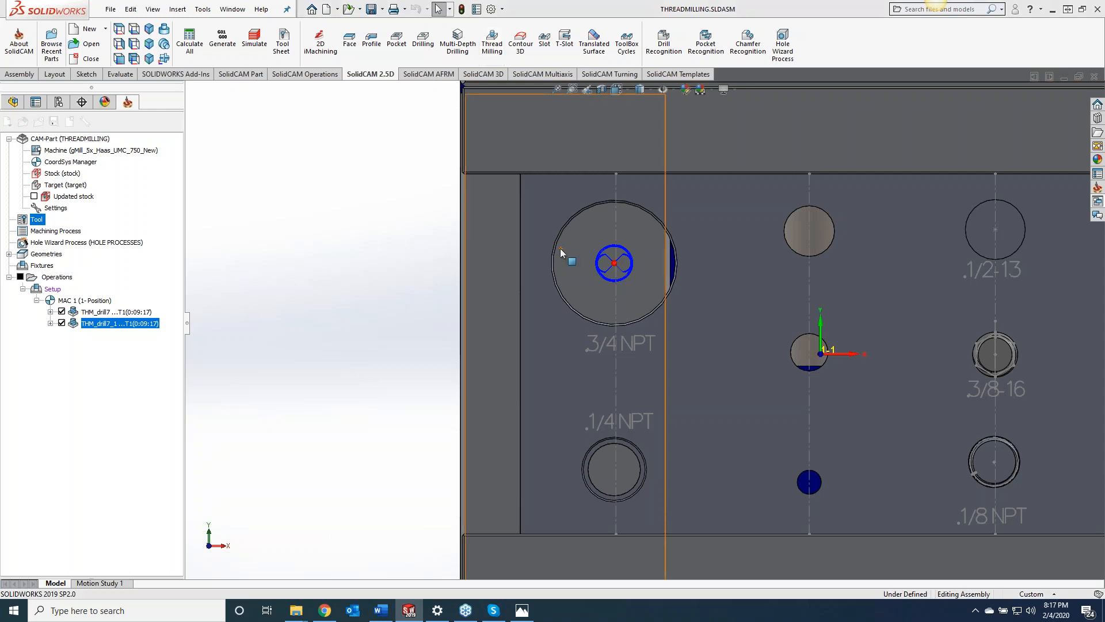
click(162, 183)
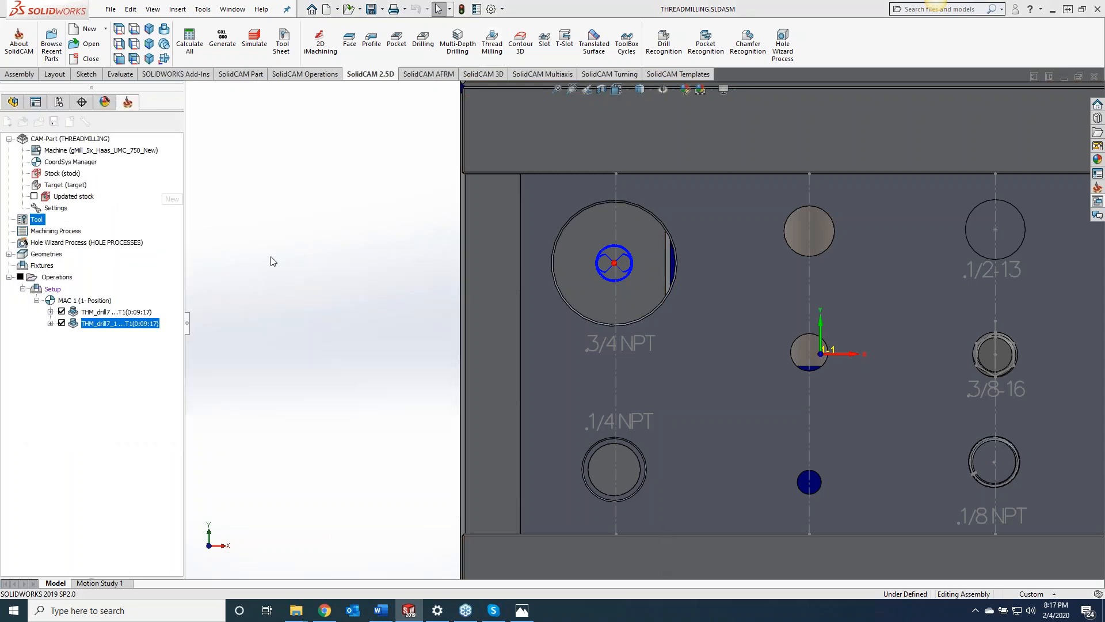
middle_drag(533, 478, 575, 412)
click(600, 420)
click(9, 134)
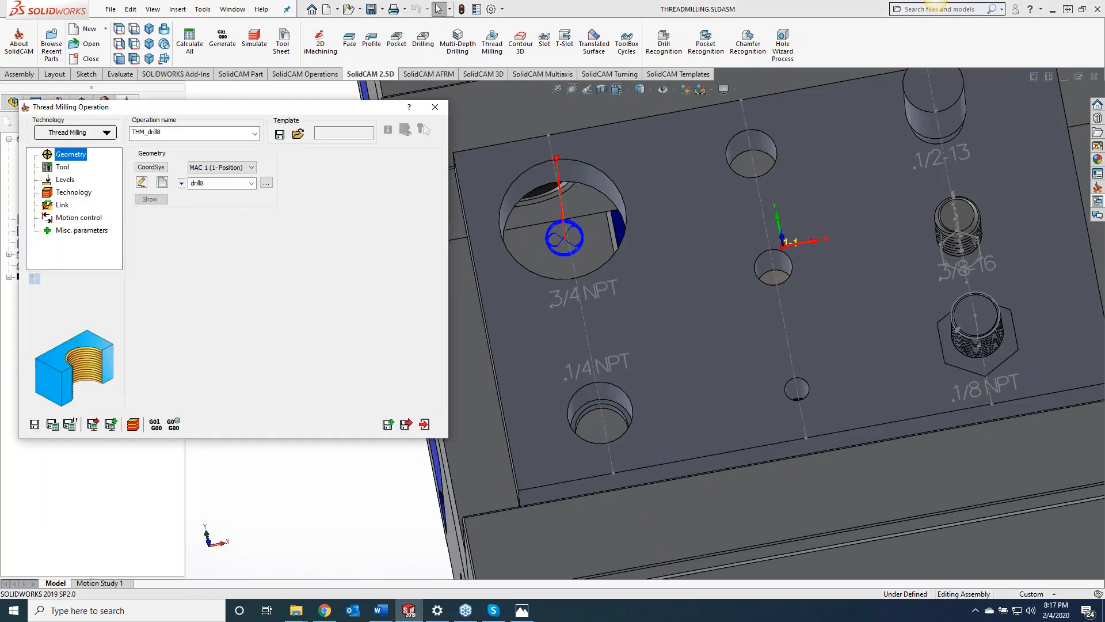
Step: Create a new taper thread mill for the operation using the N.P.T standard size 1/4 x 18
click(64, 167)
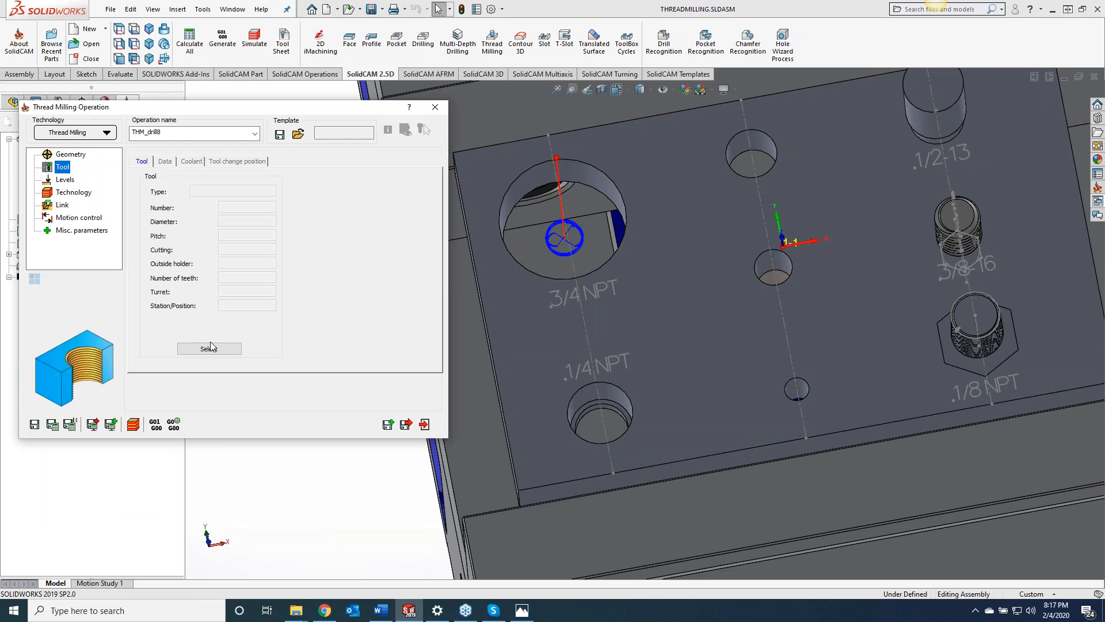
click(209, 349)
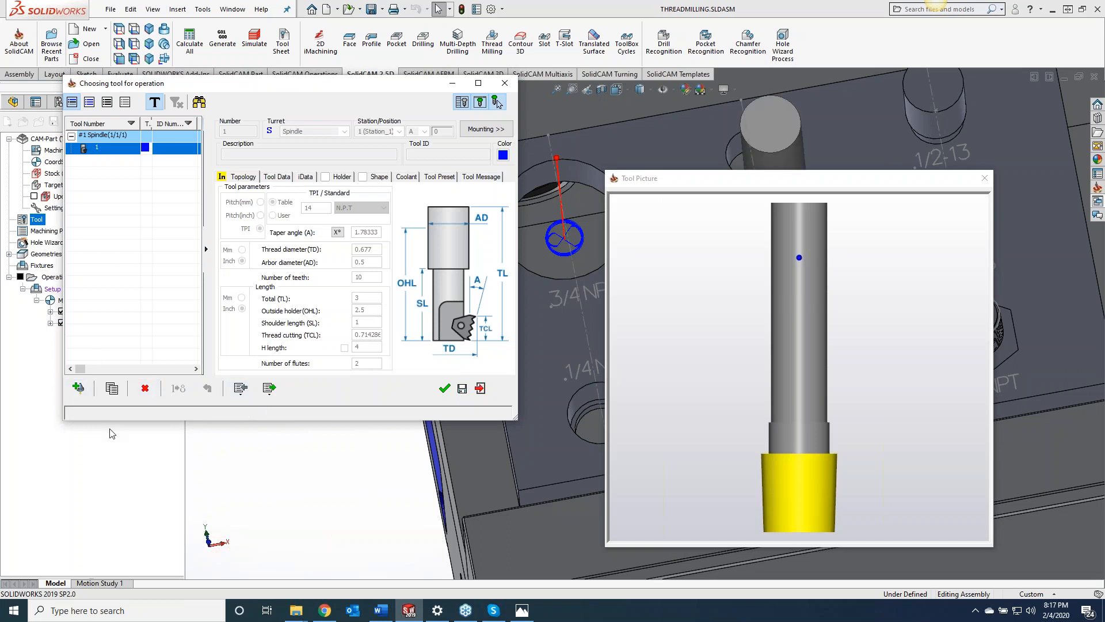
click(78, 388)
click(223, 138)
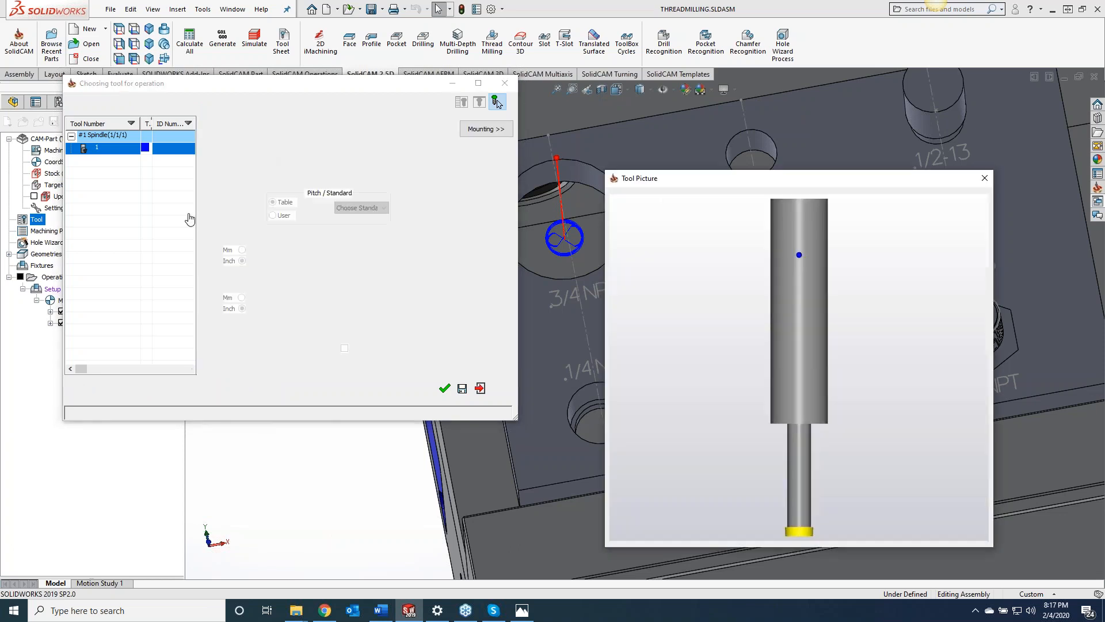
click(353, 208)
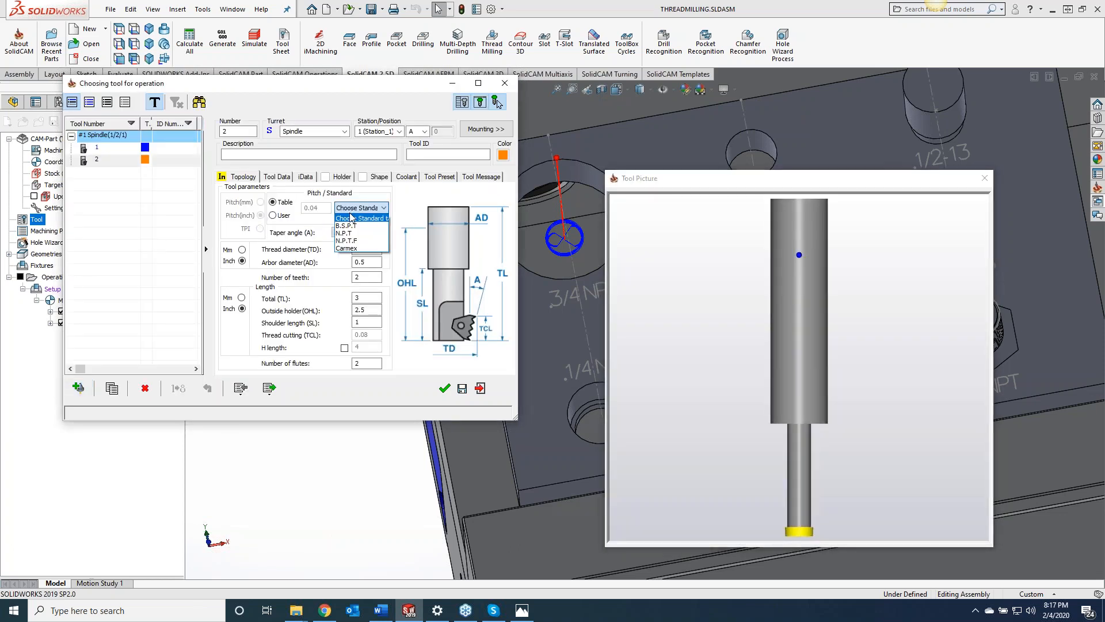
click(351, 234)
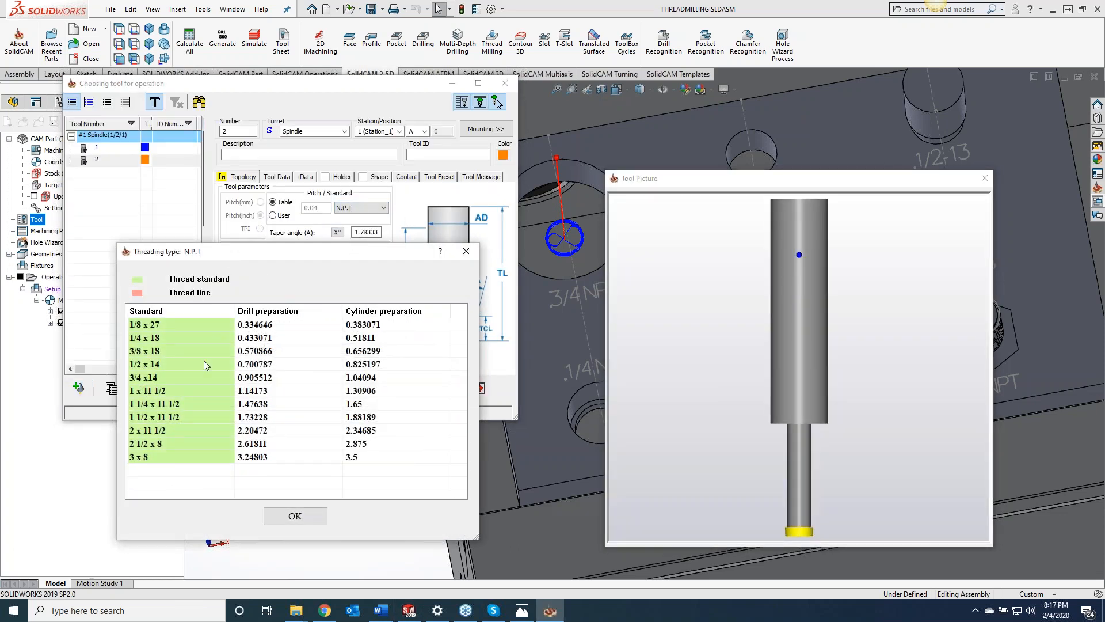
click(155, 339)
click(296, 515)
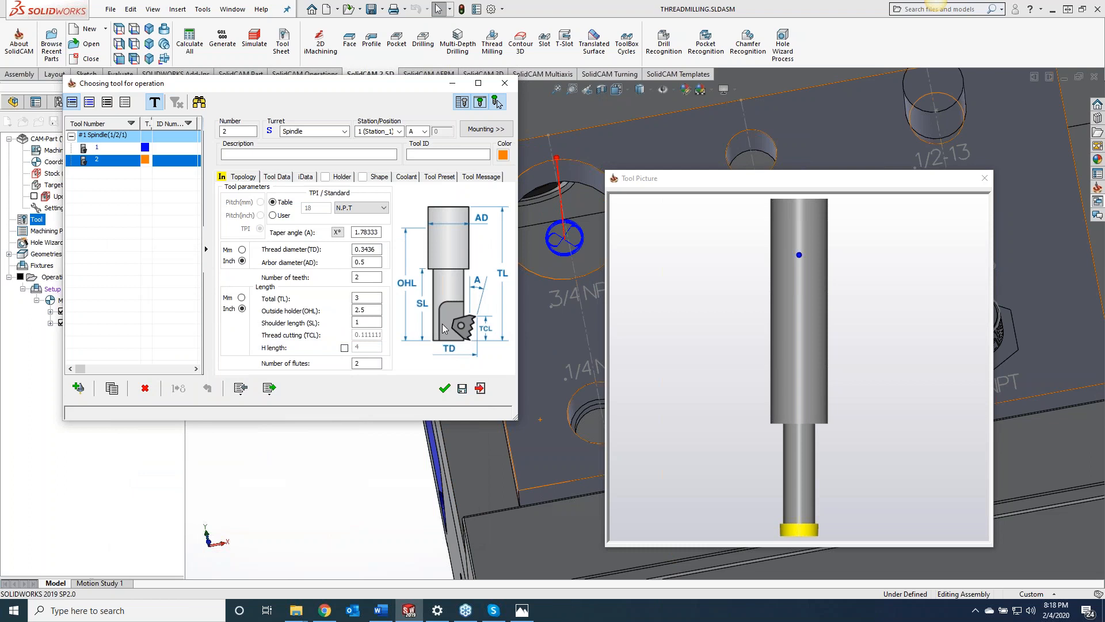
Step: Set the new taper thread mill's number of teeth to 1
double_click(367, 279)
text(1)
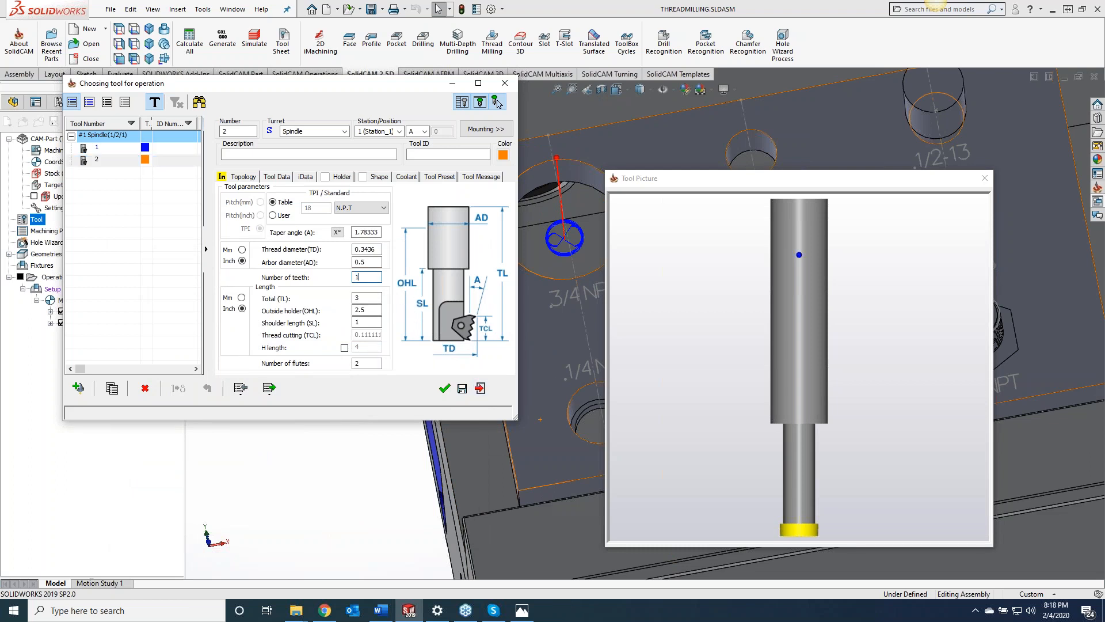
key(Tab)
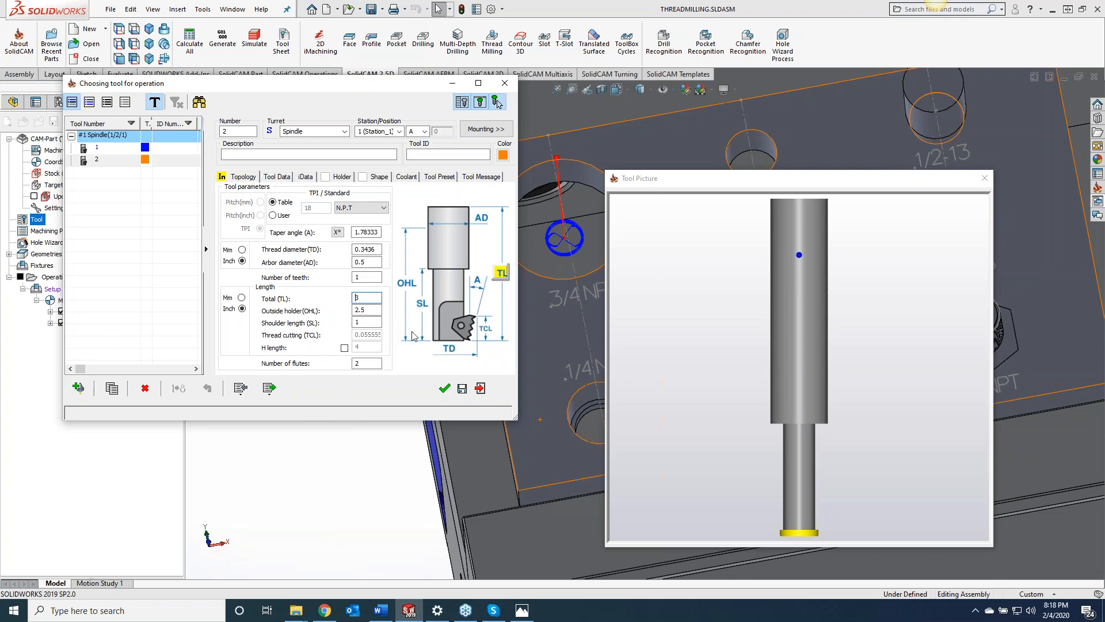
Step: Examine the N.P.T.F, N.P.T and B.S.P.T thread tables and the Carmex option among the tool's thread standards
click(375, 207)
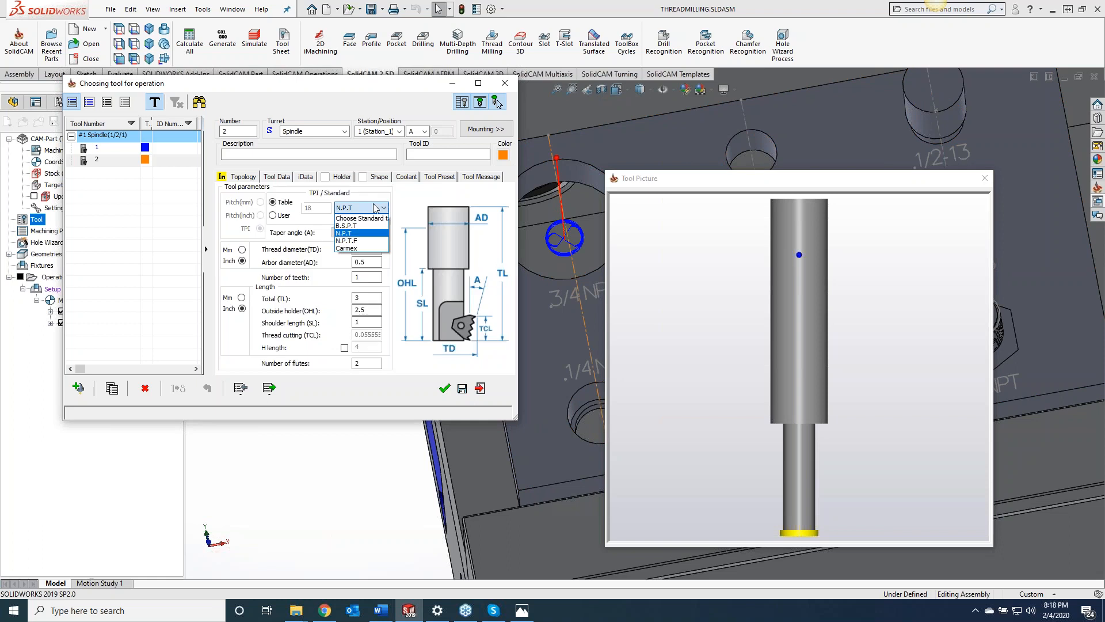
click(369, 241)
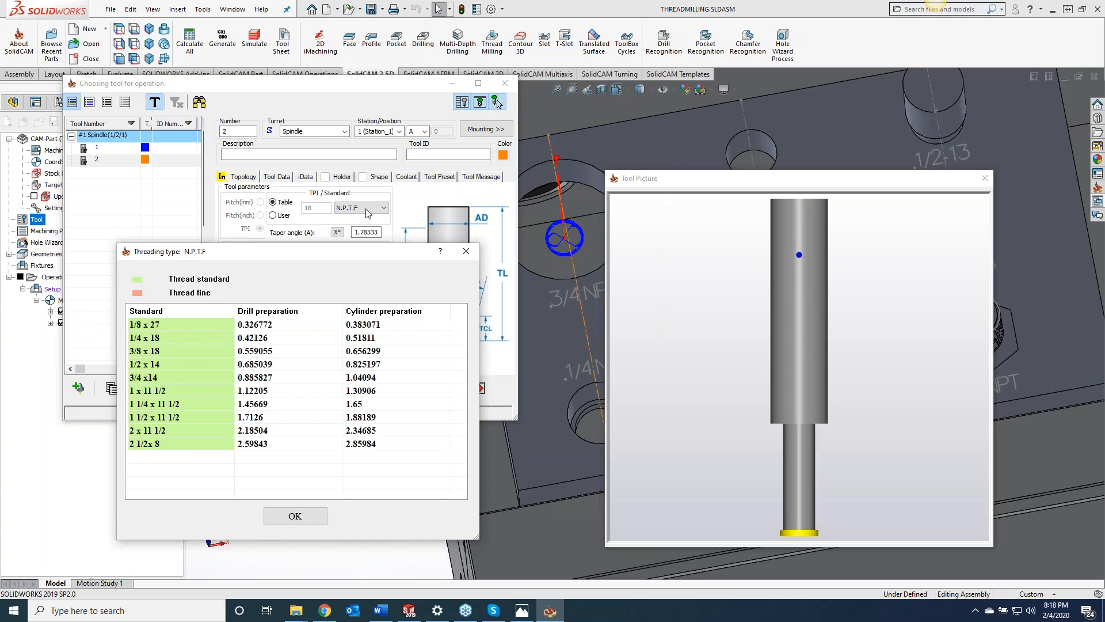
key(Return)
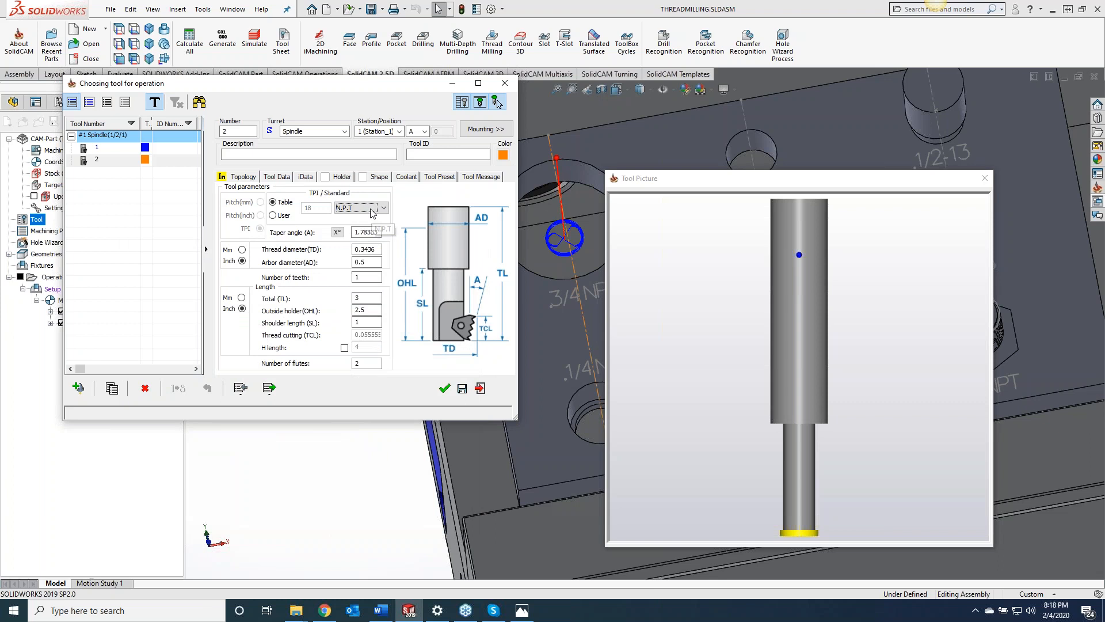
click(371, 213)
click(363, 236)
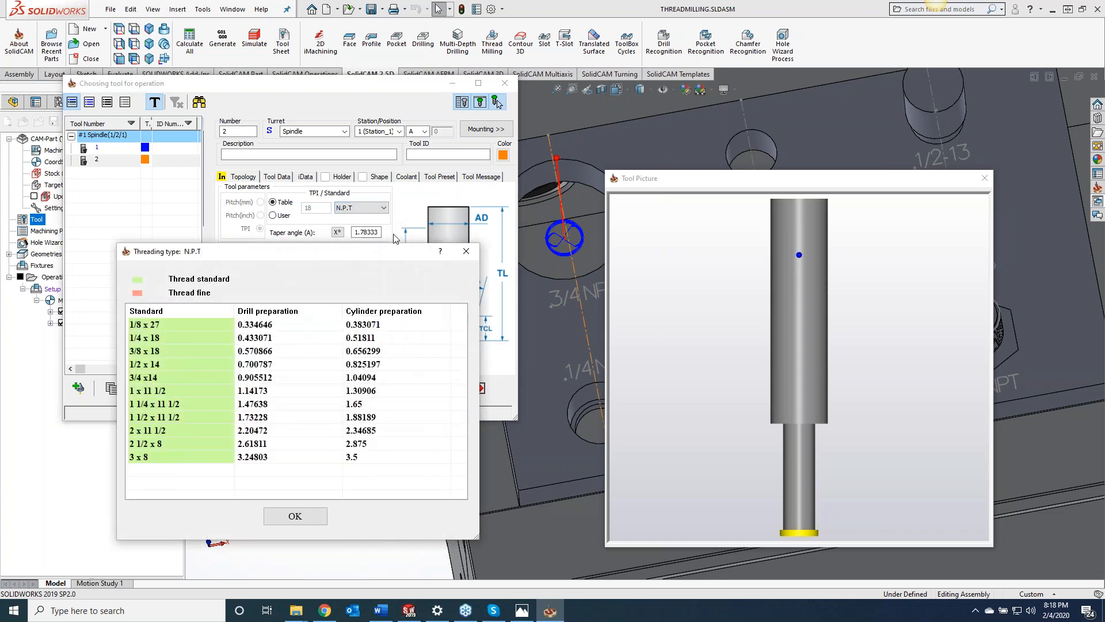
click(466, 251)
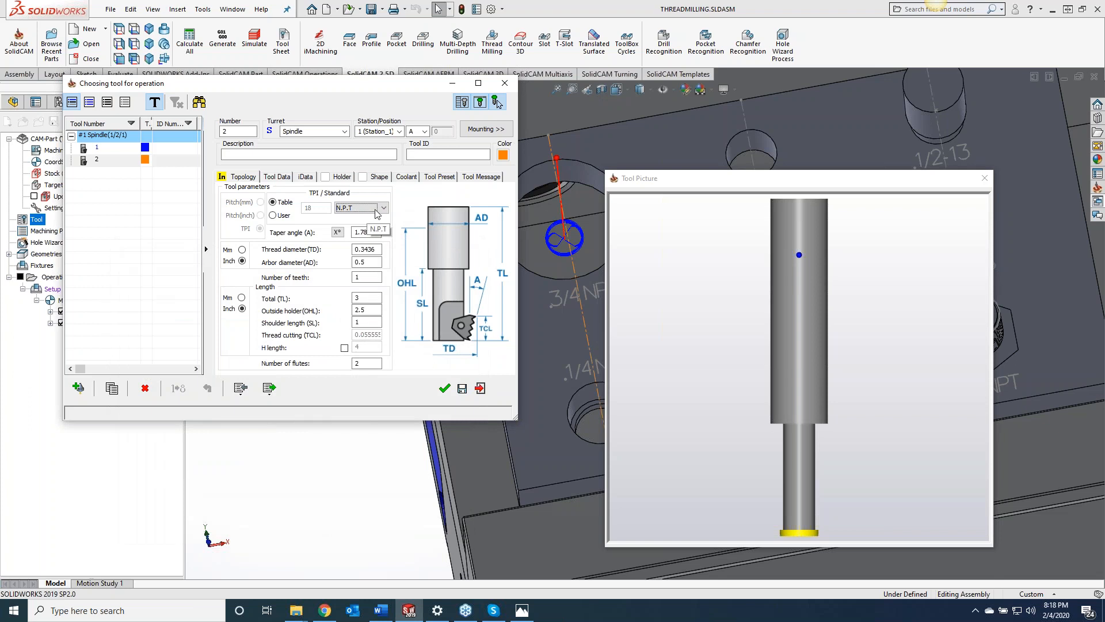
click(377, 211)
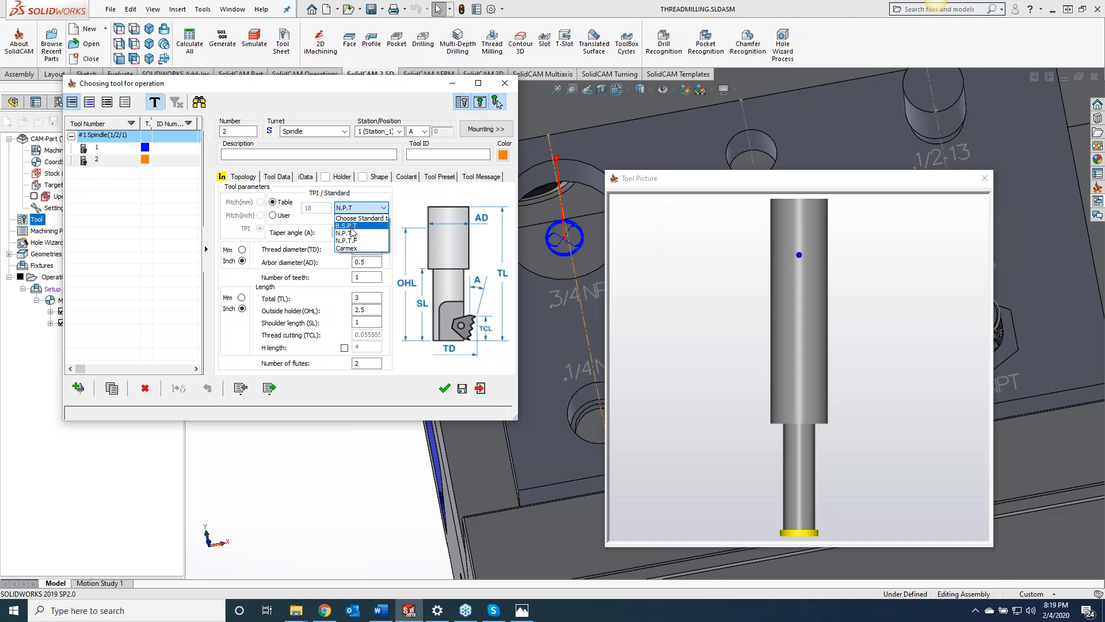
click(352, 228)
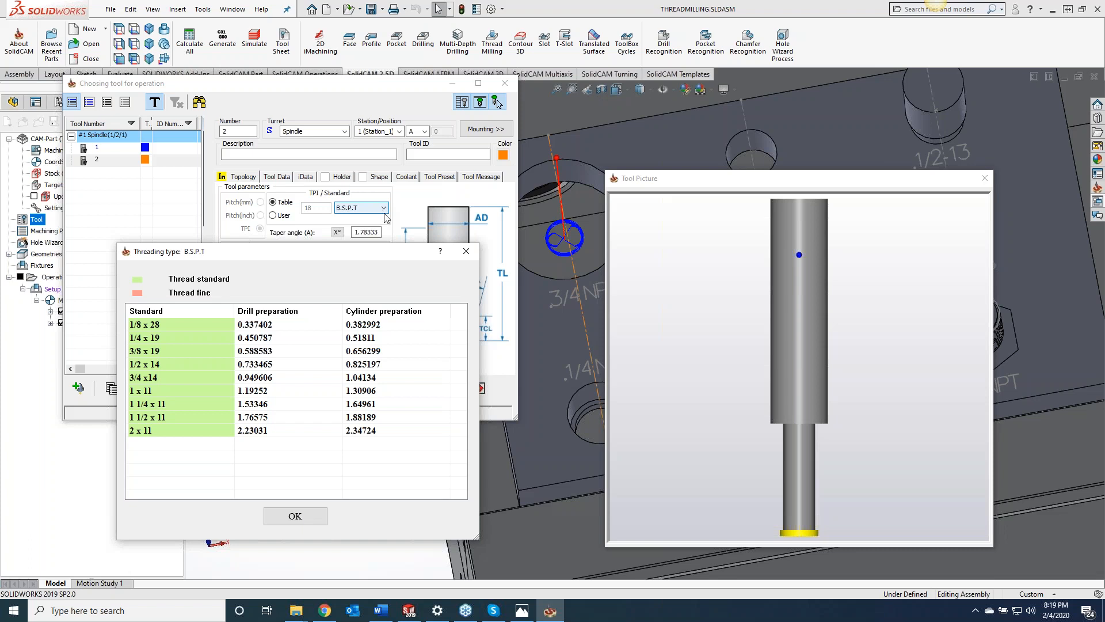
click(467, 252)
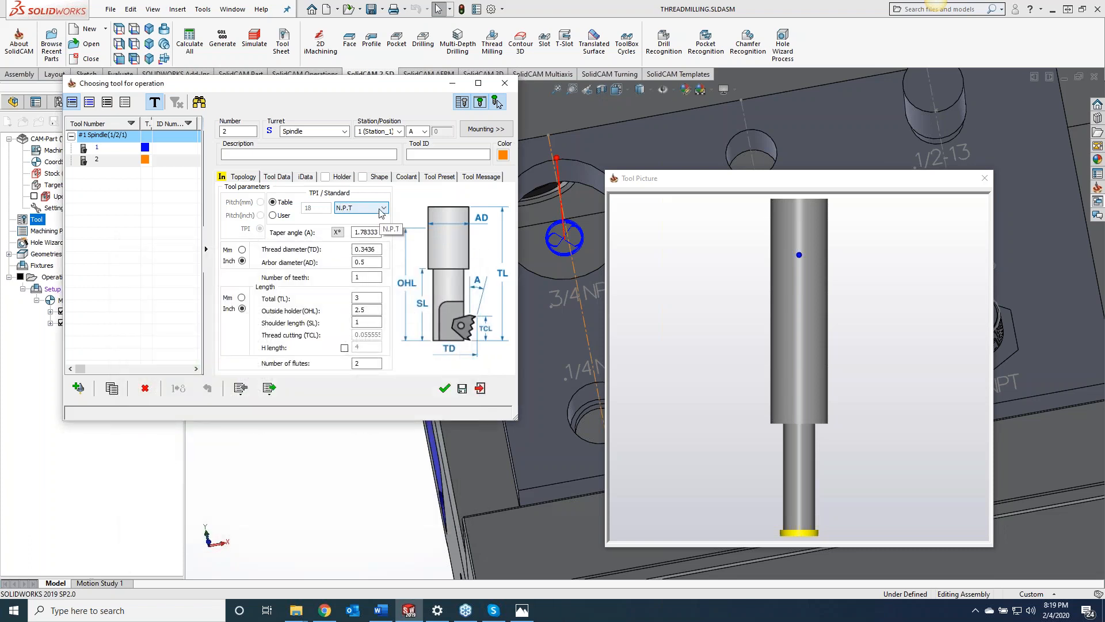
click(383, 207)
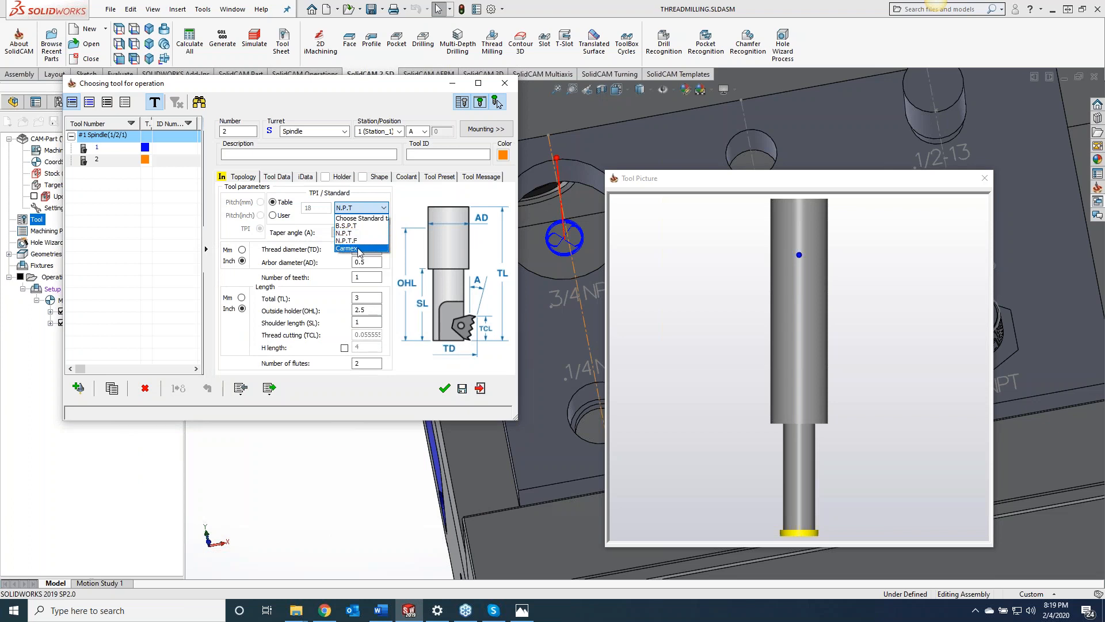
click(358, 249)
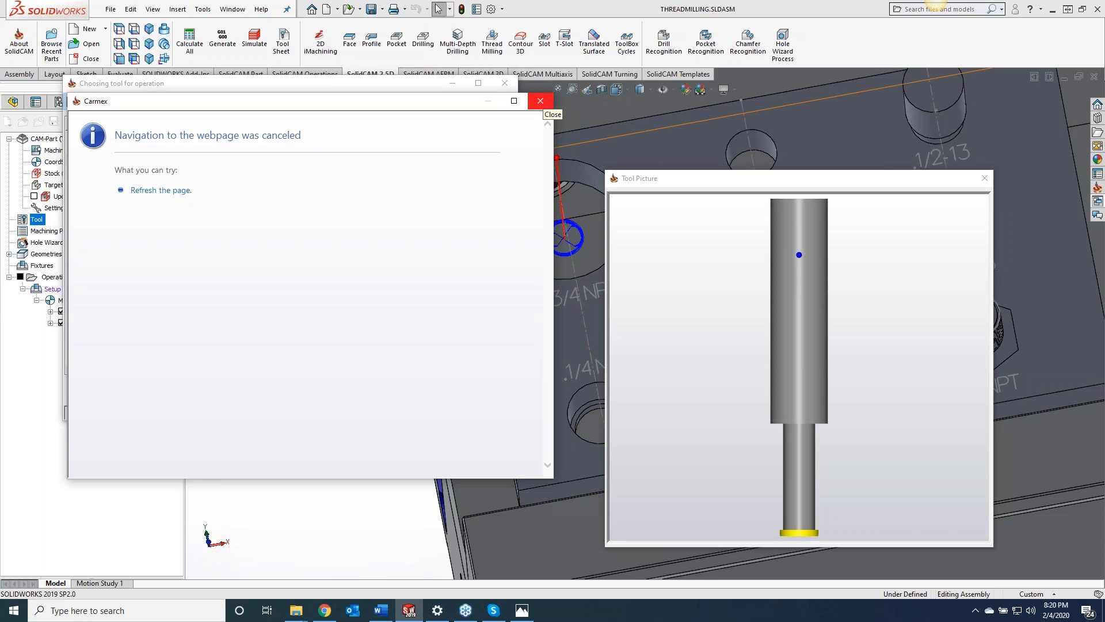
click(541, 102)
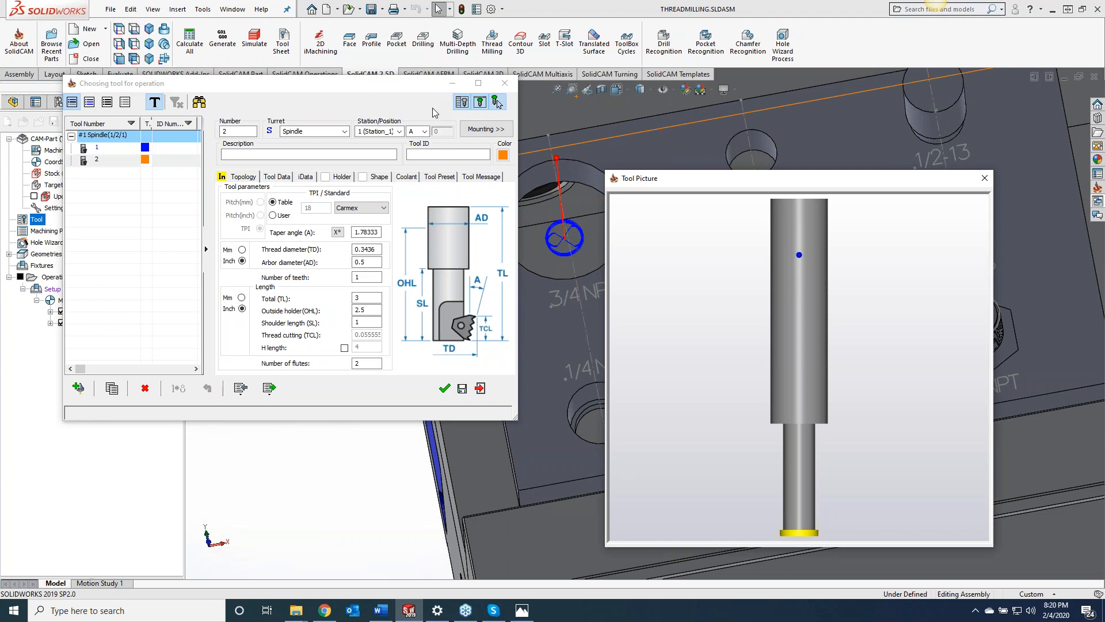
Step: Set the tool's thread standard back to N.P.T 1/4 x 18 and assign the tool to the operation
click(384, 209)
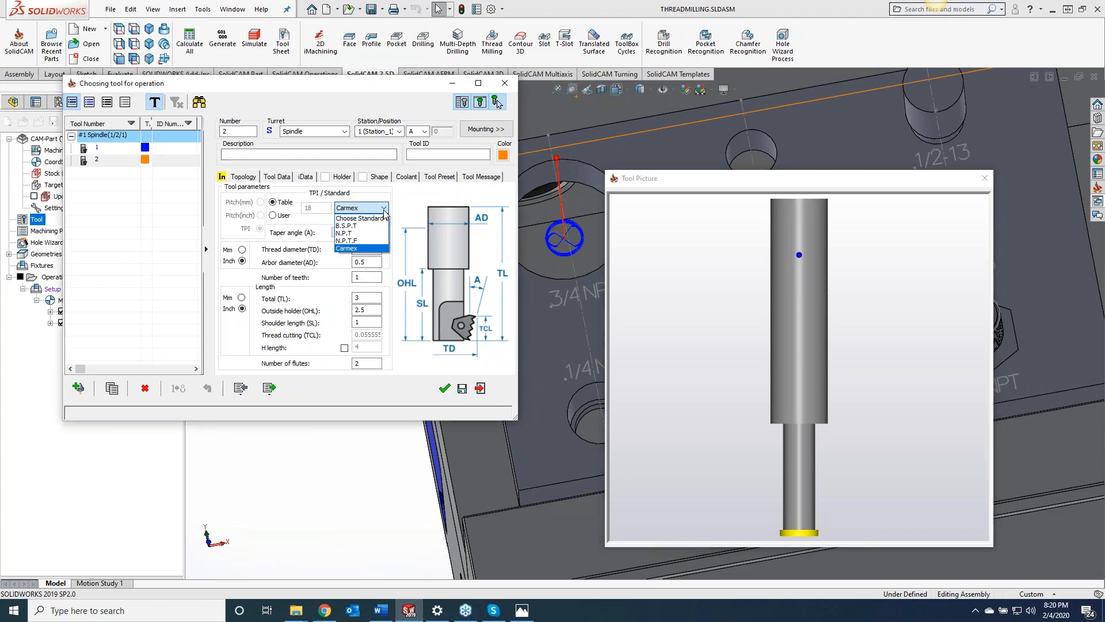
click(353, 233)
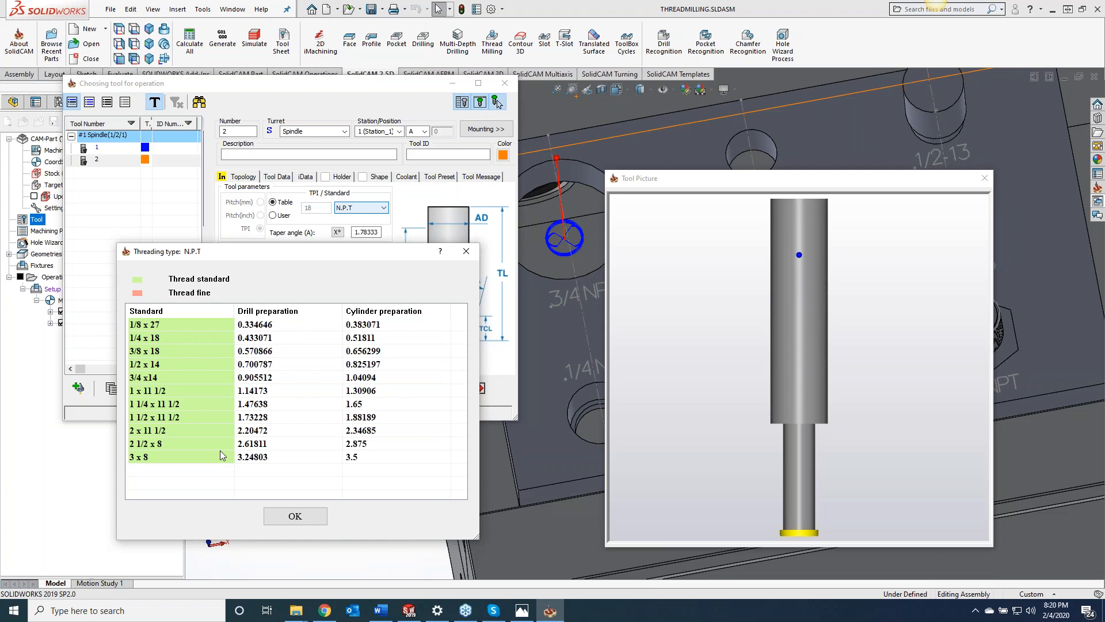
drag(719, 182, 760, 176)
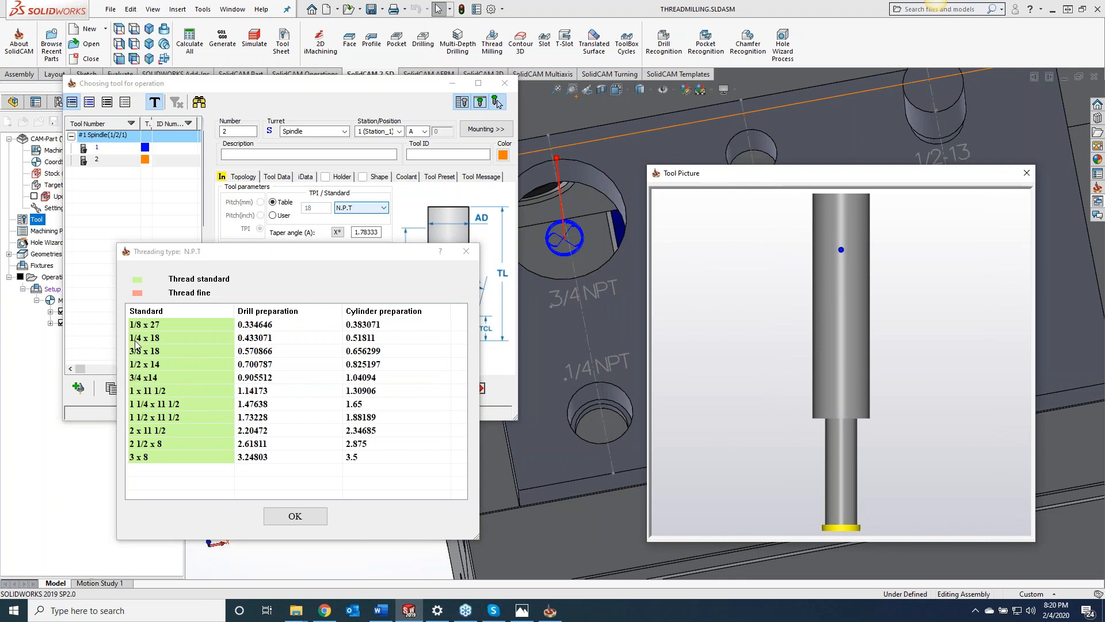
click(295, 516)
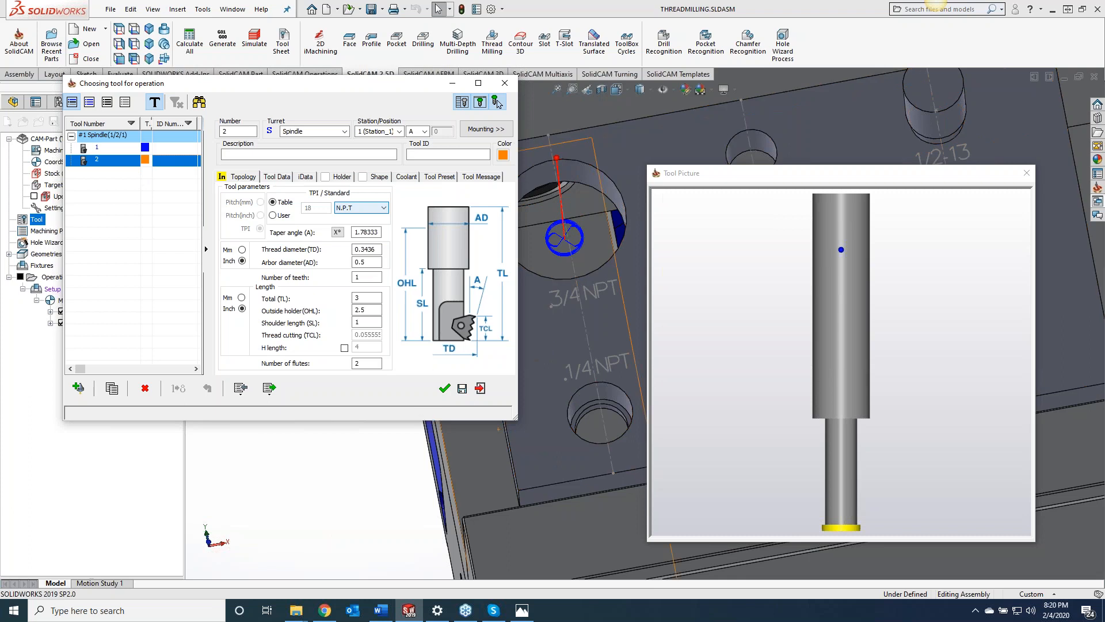
click(361, 277)
click(444, 387)
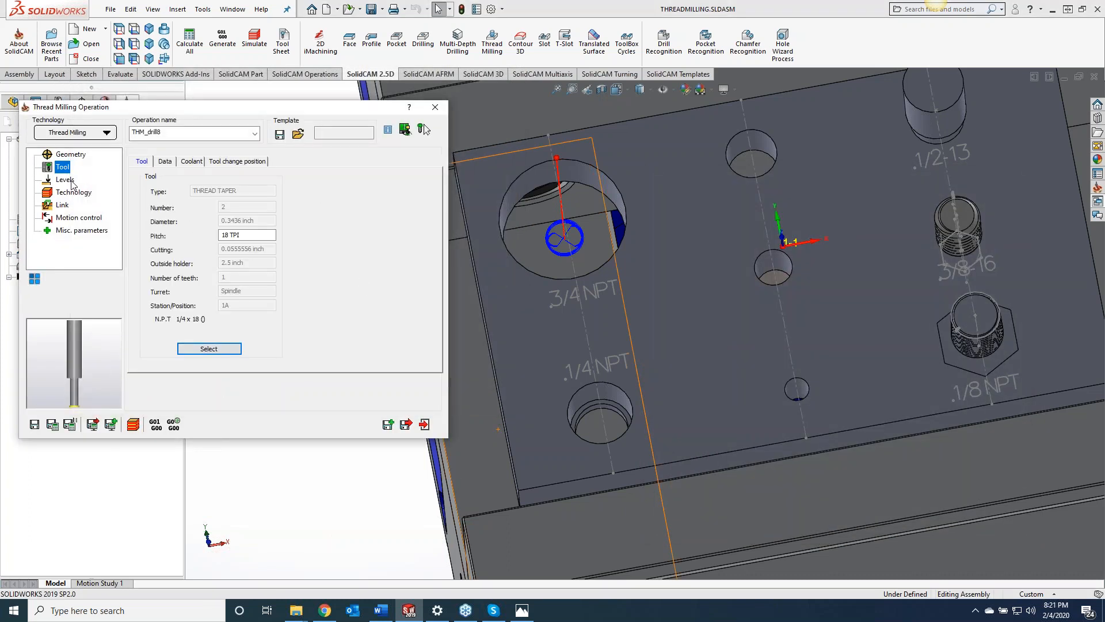
Step: Set the thread depth to 1.499 by picking the lower edge of the 1/4 NPT hole
click(64, 180)
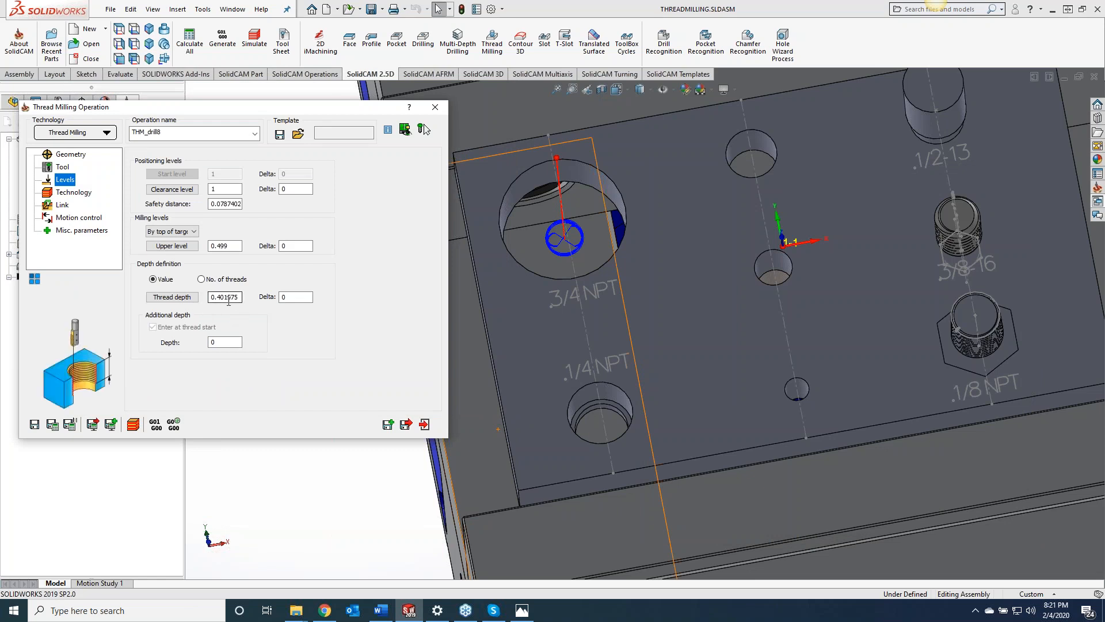
click(233, 301)
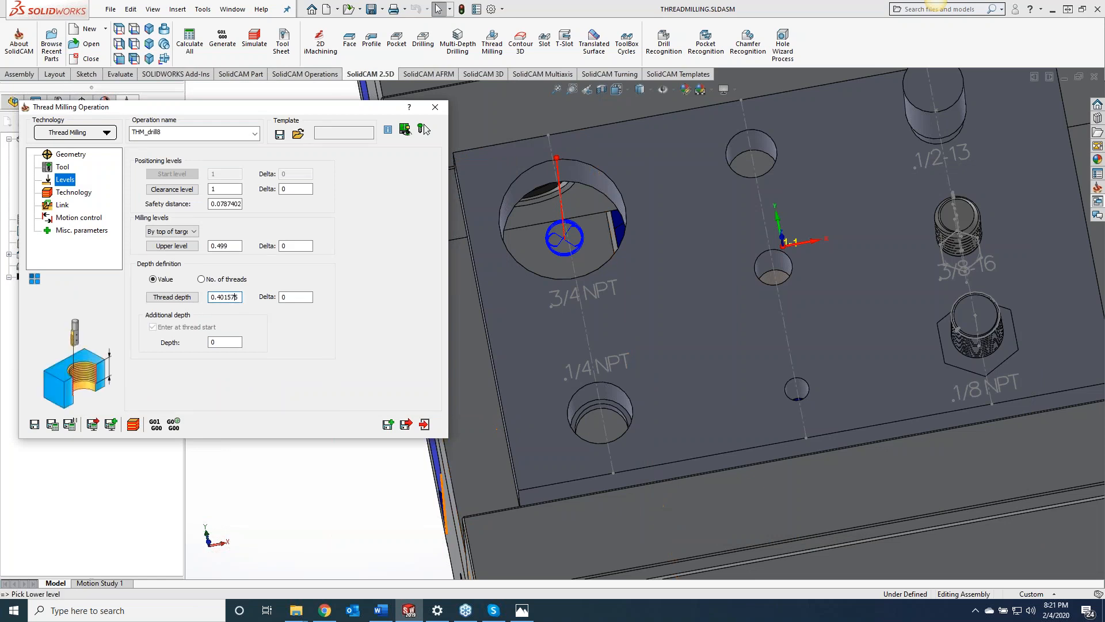
click(592, 415)
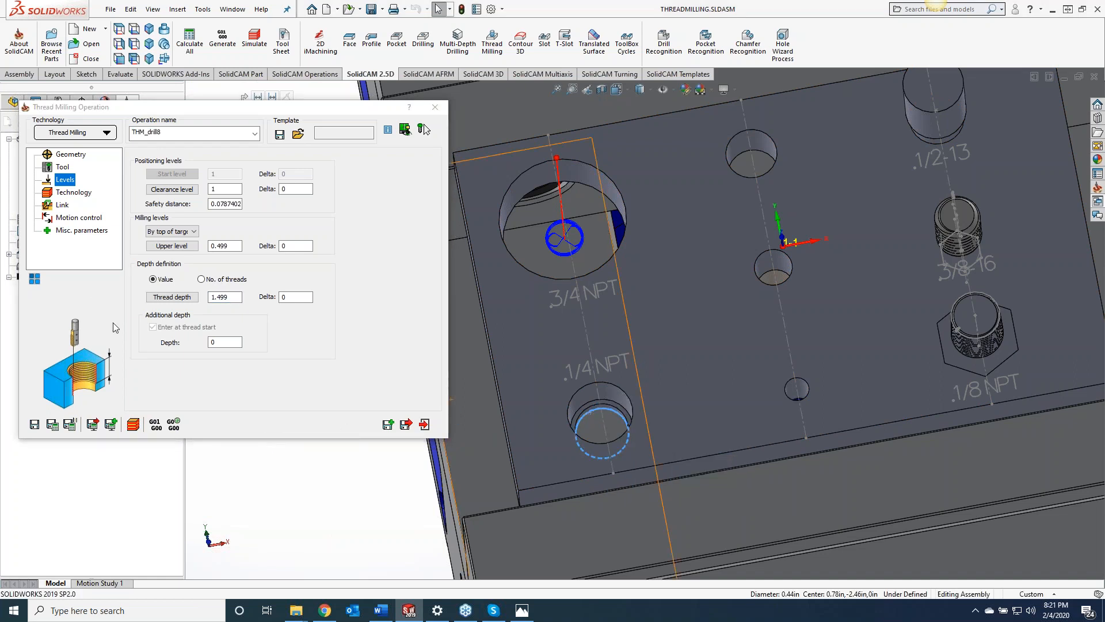
Step: Set the 1/4 NPT thread to be cut from top to bottom
click(73, 193)
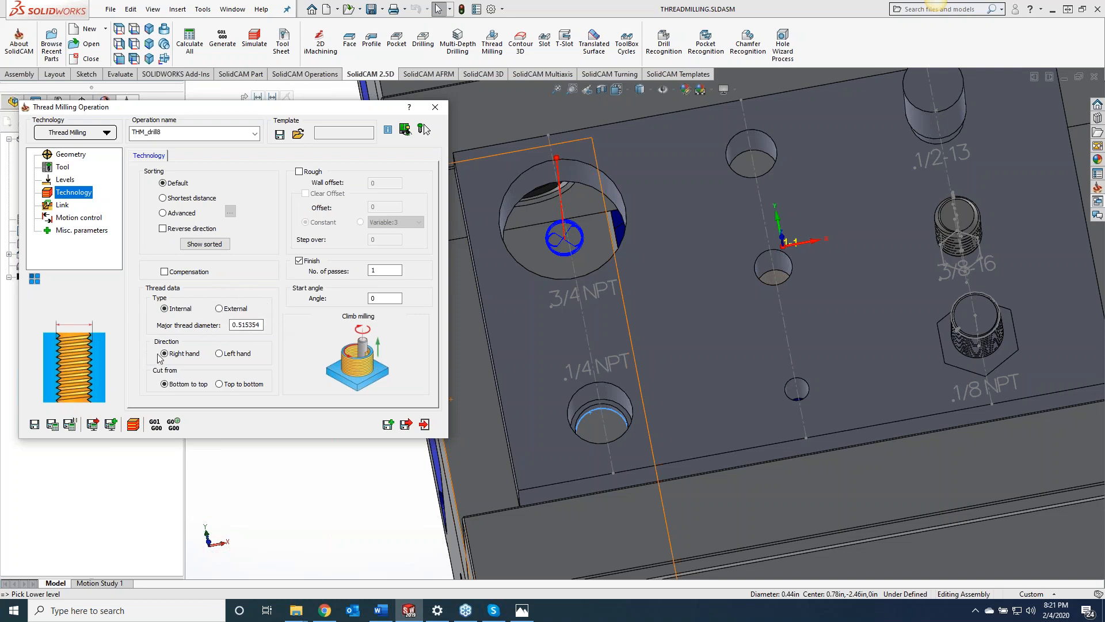
click(220, 384)
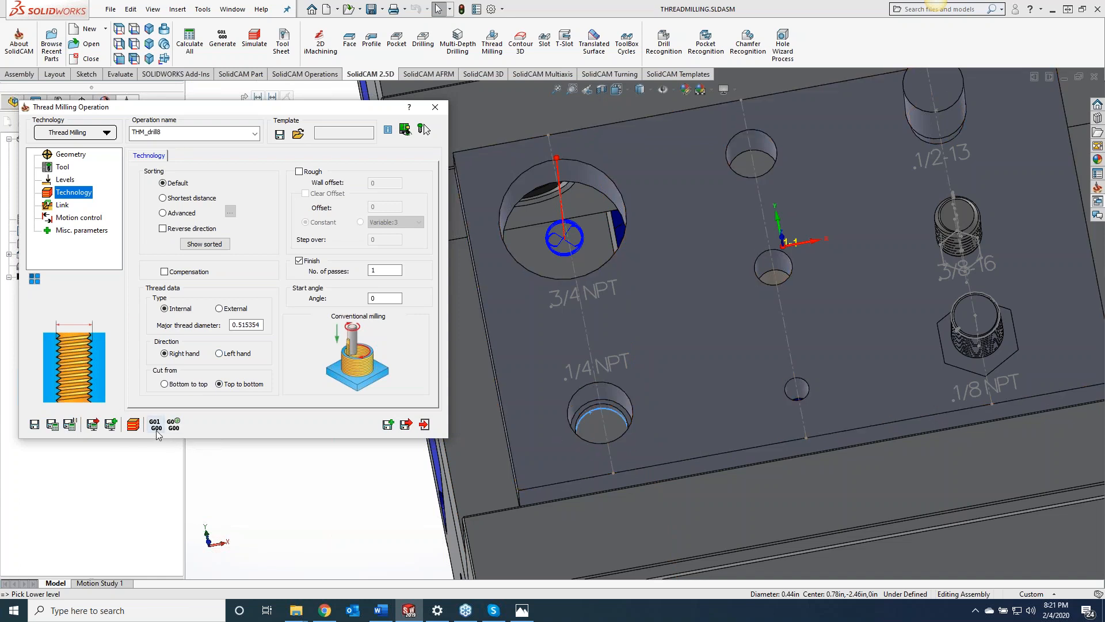
click(375, 297)
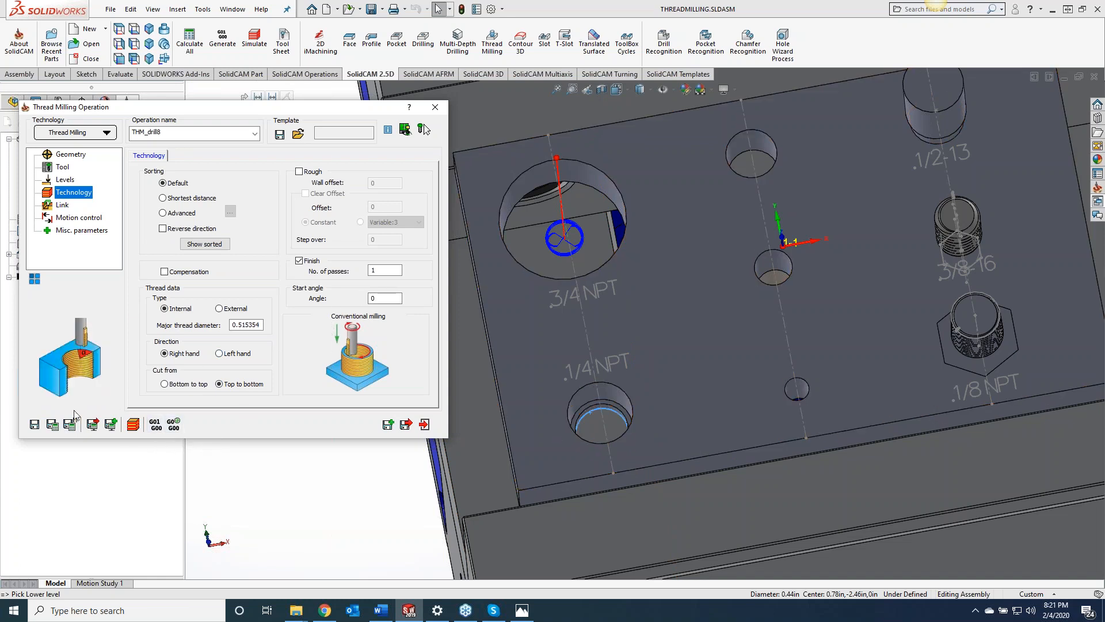
Step: Set the upper level from the plate's top and the thread depth to 0.39 from the 1/4 NPT hole's lower edge, and calculate the operation
click(52, 424)
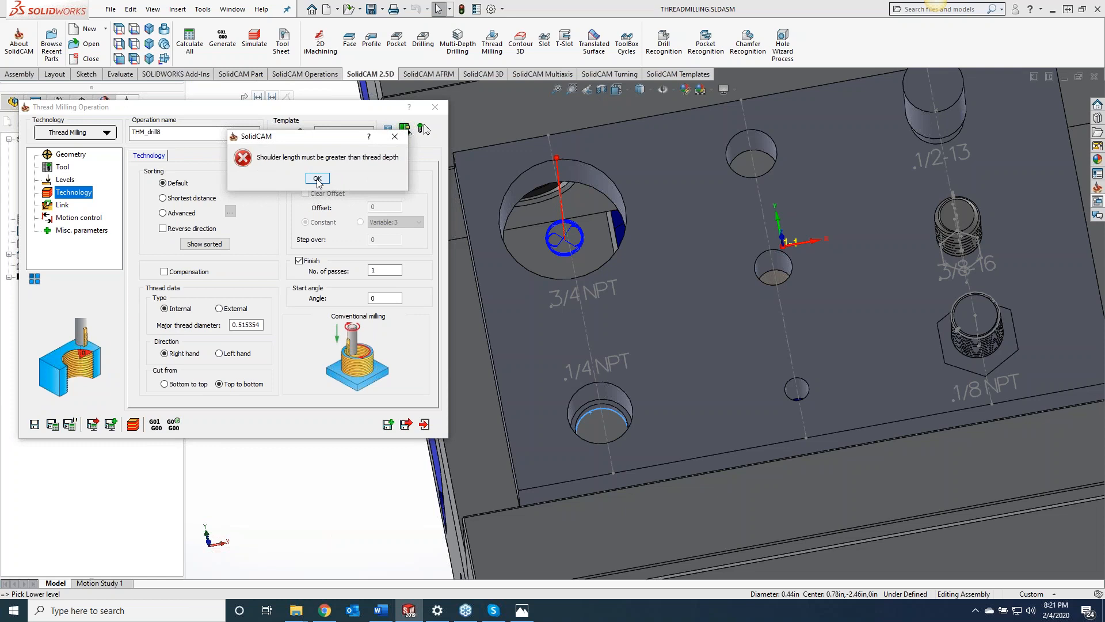
click(318, 178)
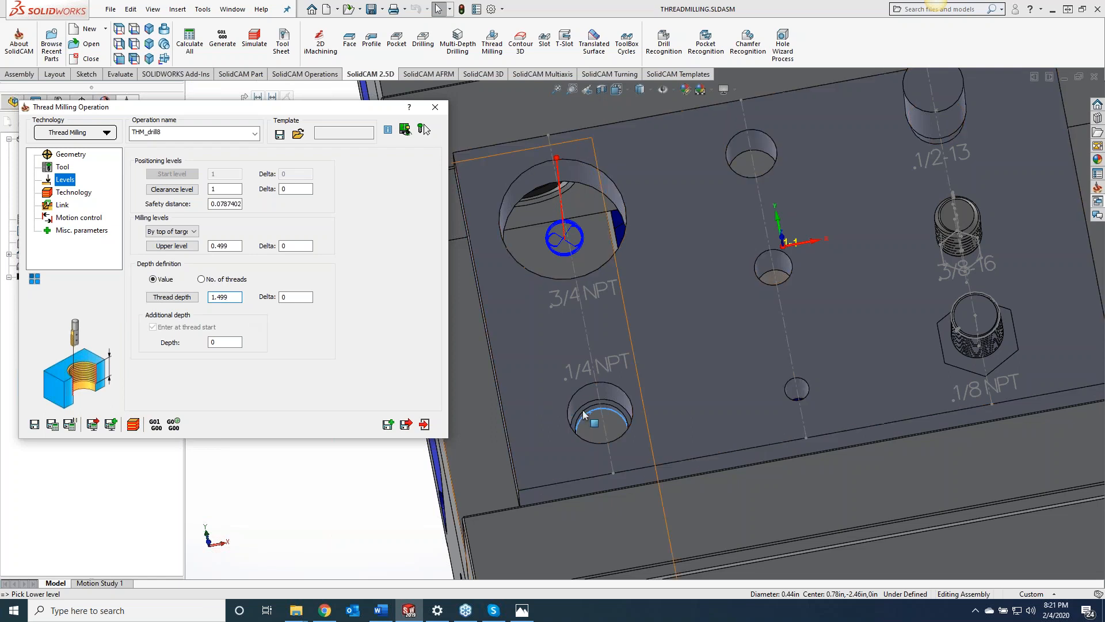
click(519, 412)
click(245, 315)
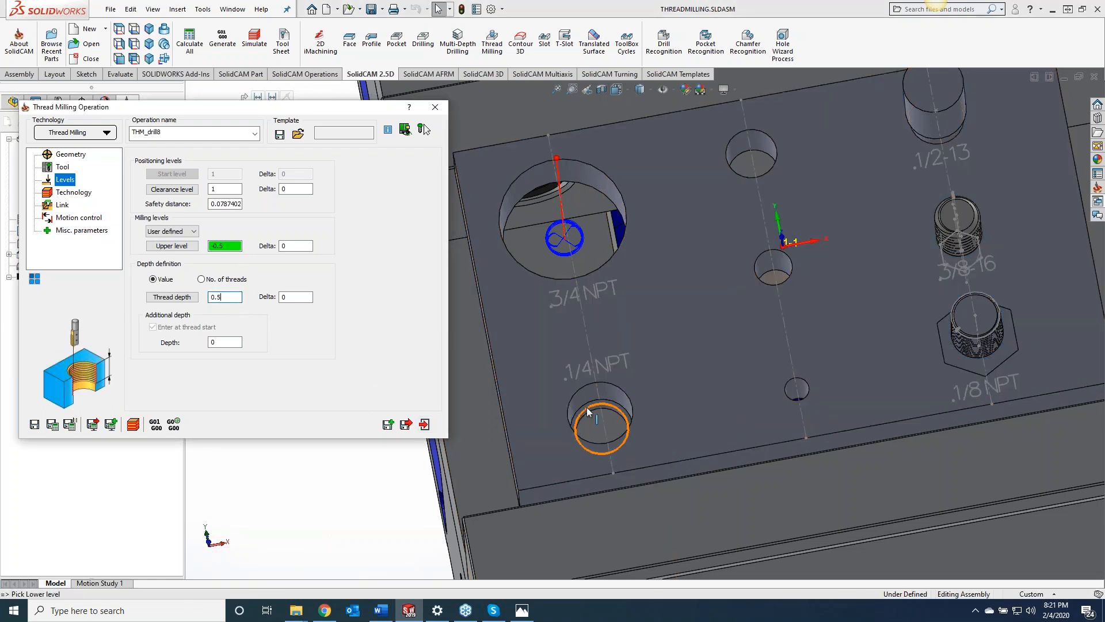
click(588, 411)
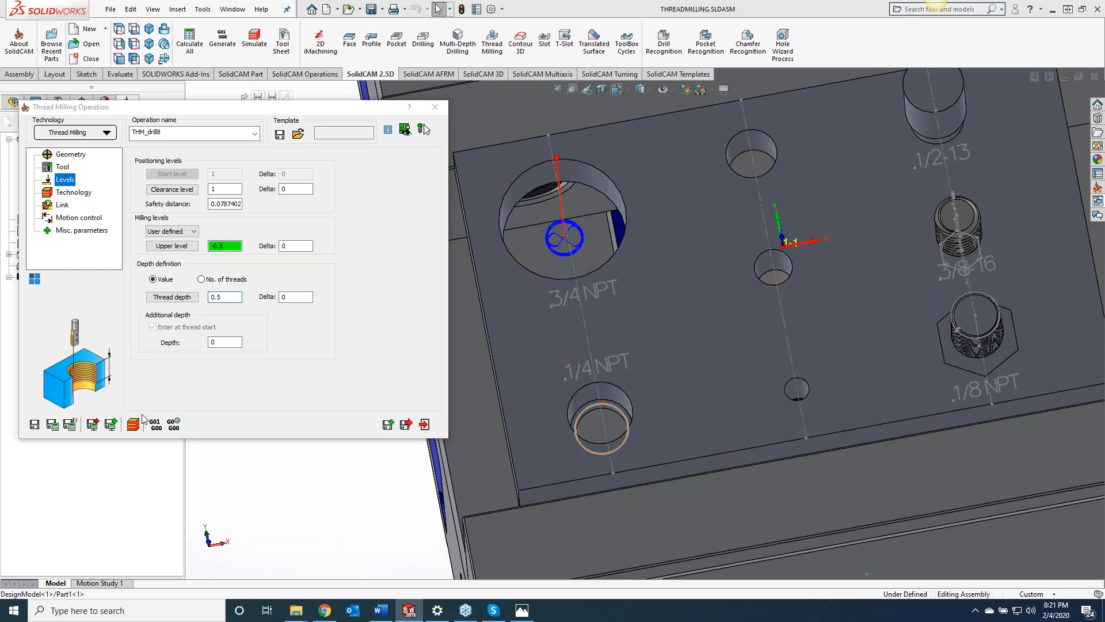
click(53, 425)
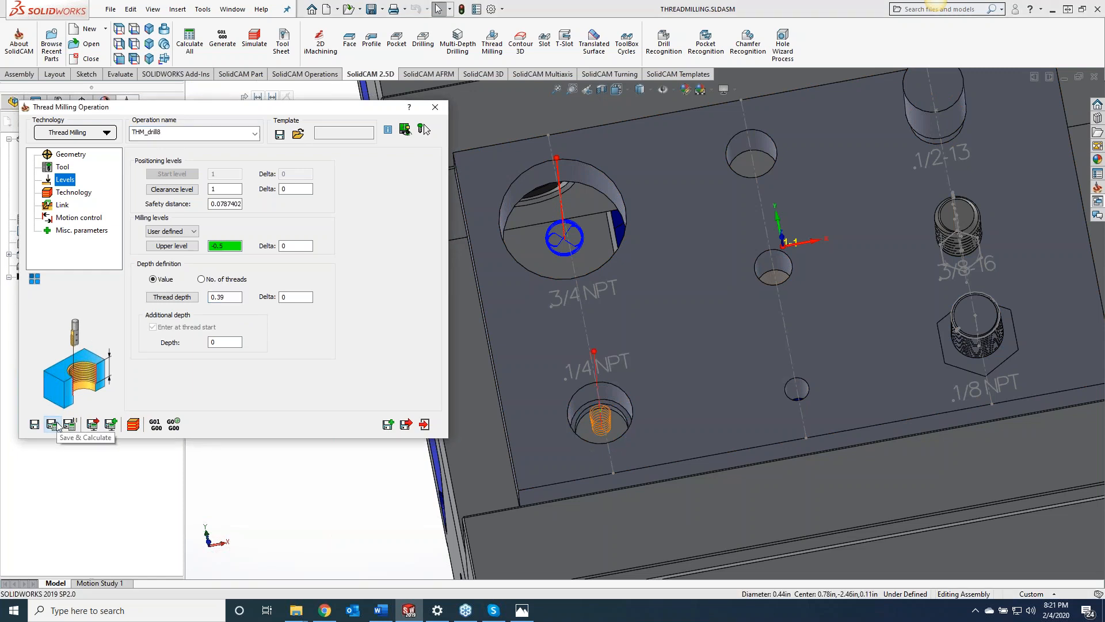
Step: Run the SolidVerify simulation of the 1/4 NPT thread milling operation
click(707, 390)
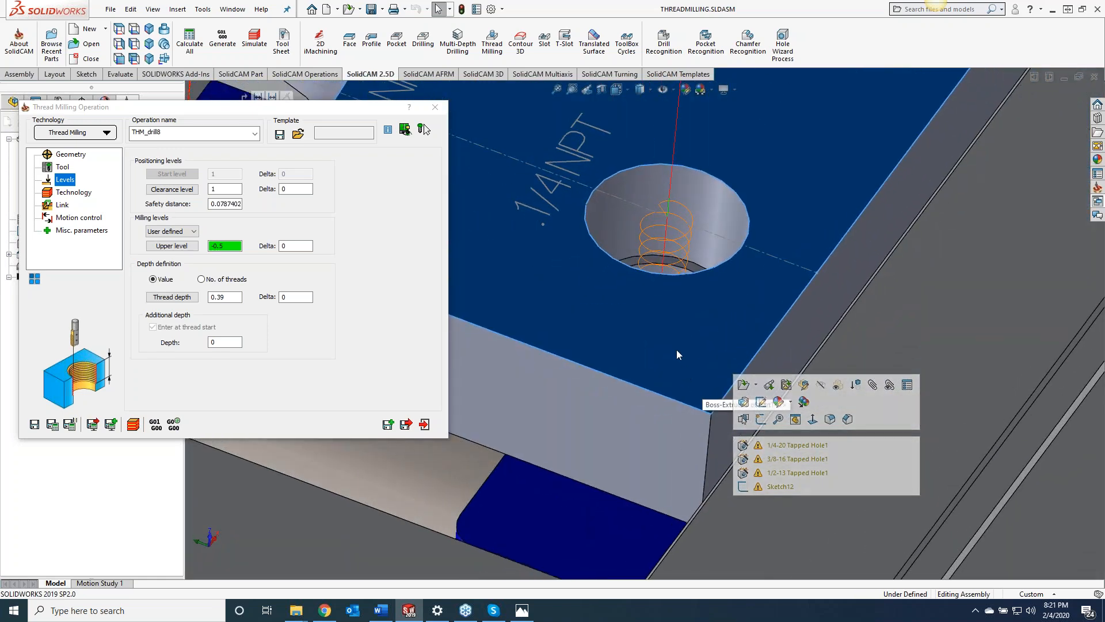
middle_drag(658, 324, 681, 281)
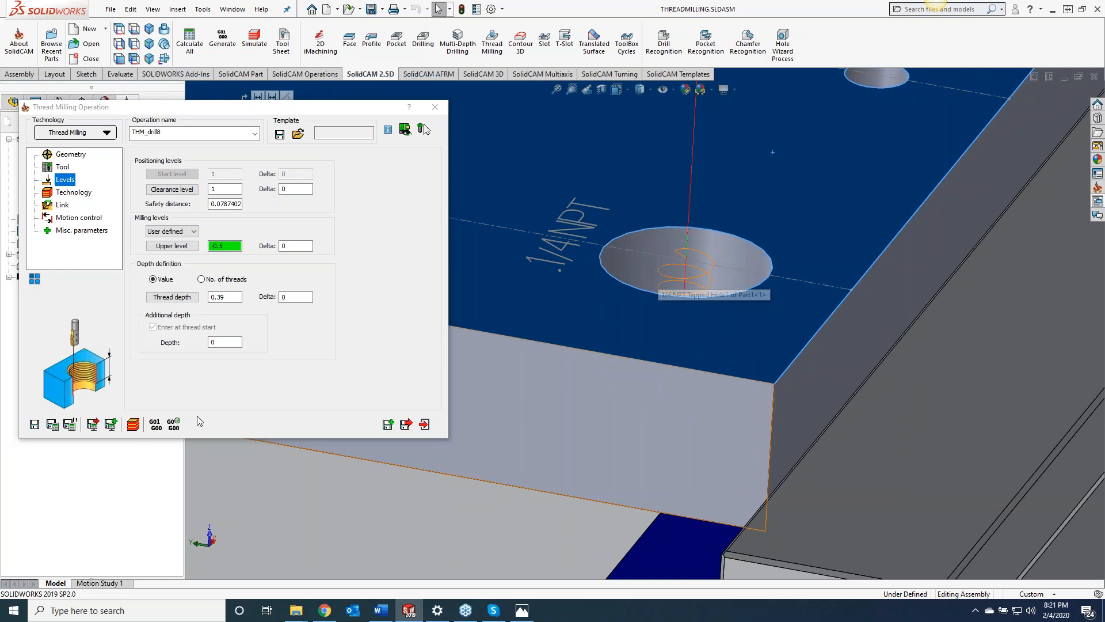
click(133, 425)
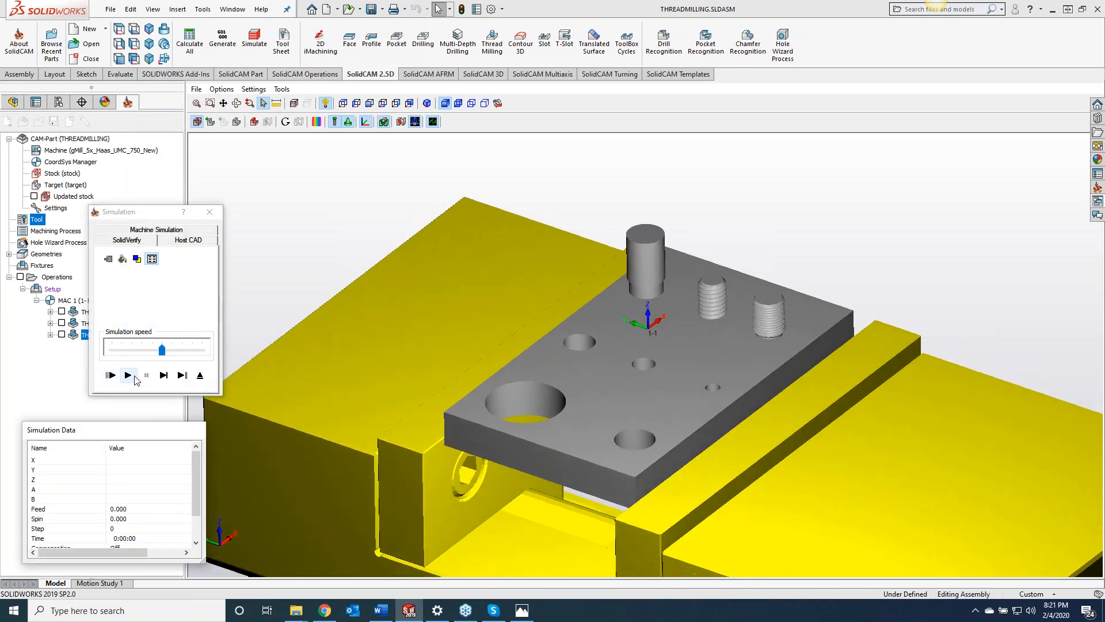
click(134, 376)
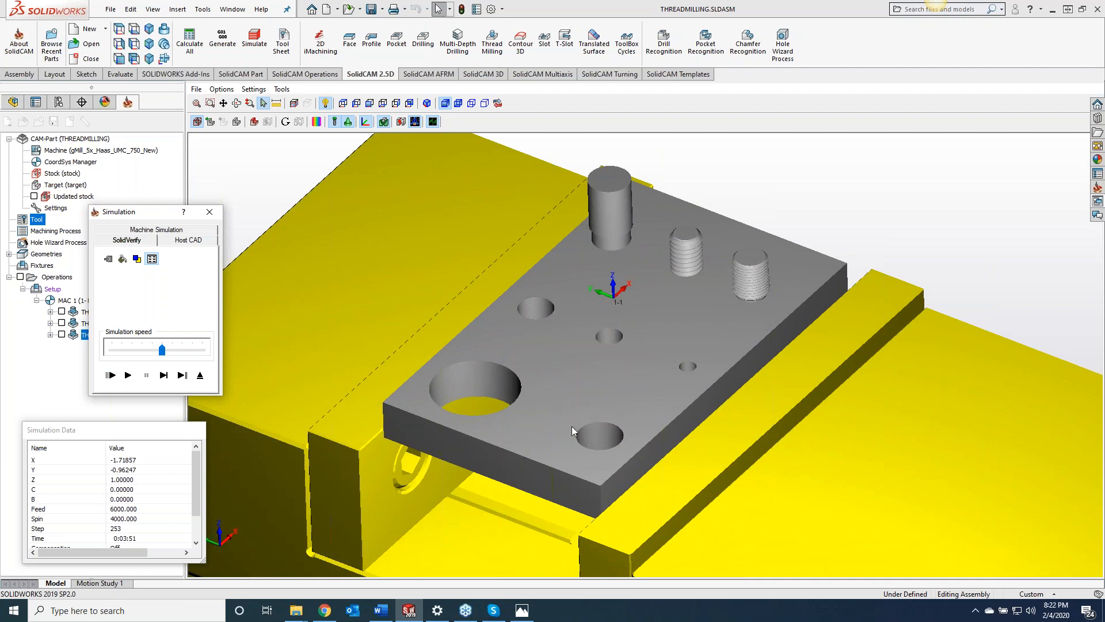
click(214, 211)
Step: Examine the 1/4 NPT taper thread toolpath and its entry and exit arcs in a view normal to the plate's top face
click(665, 333)
middle_drag(666, 333, 648, 323)
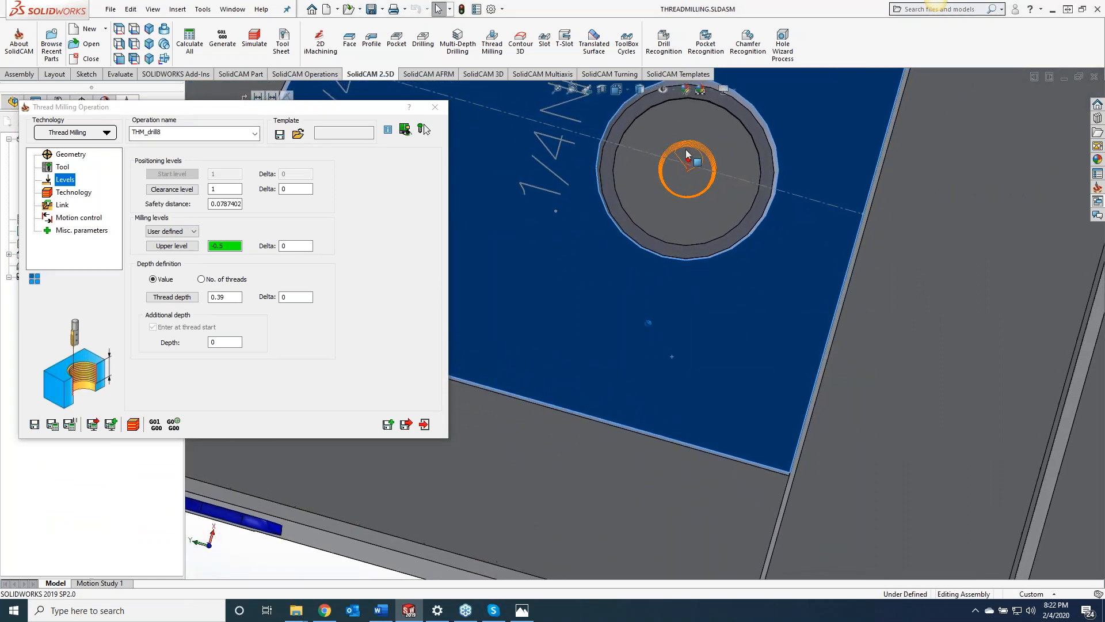
key(space)
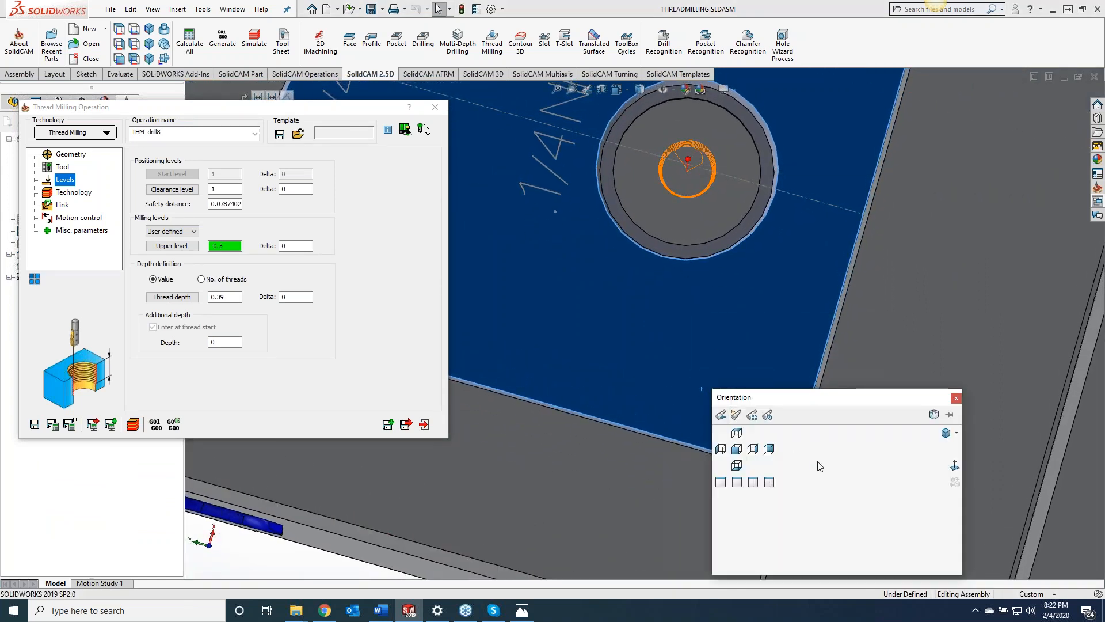
click(952, 467)
scroll(643, 304, down, 5)
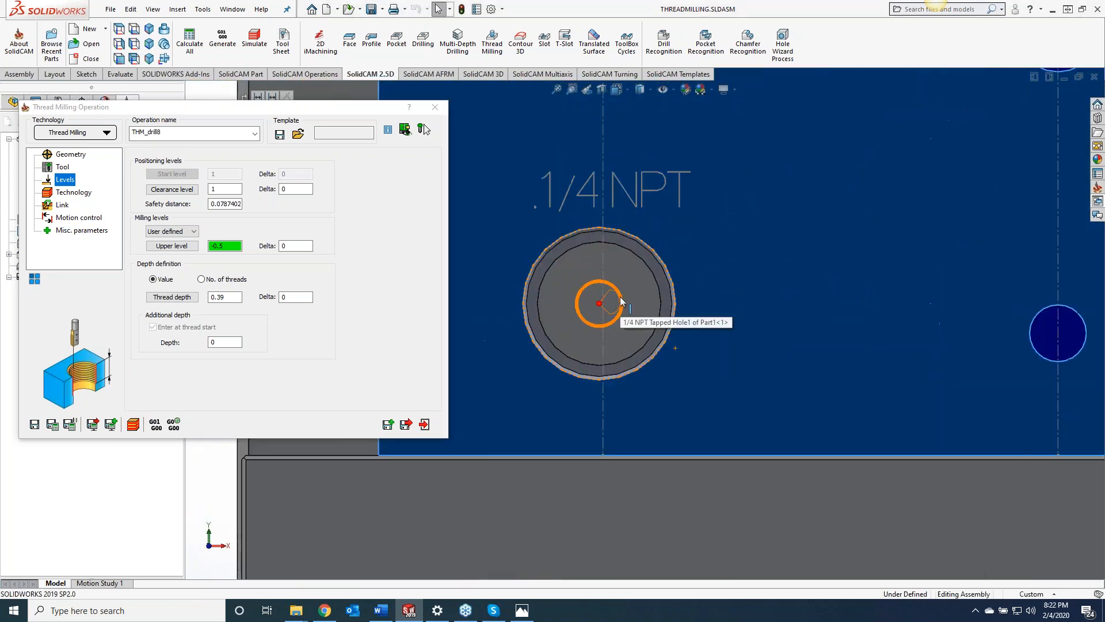
scroll(620, 301, down, 5)
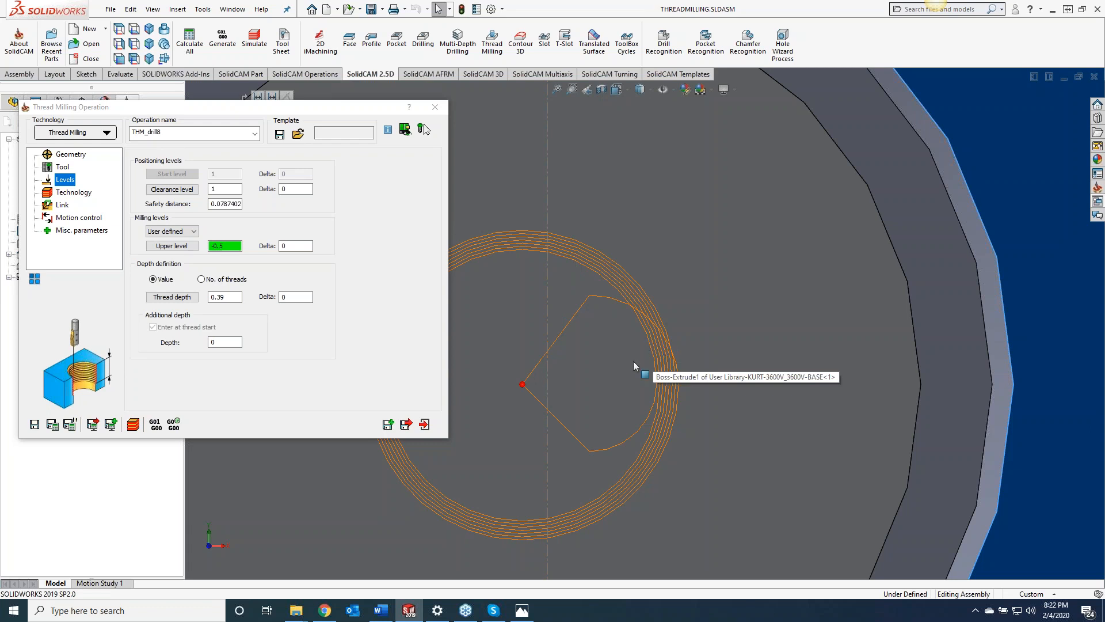
scroll(754, 374, down, 6)
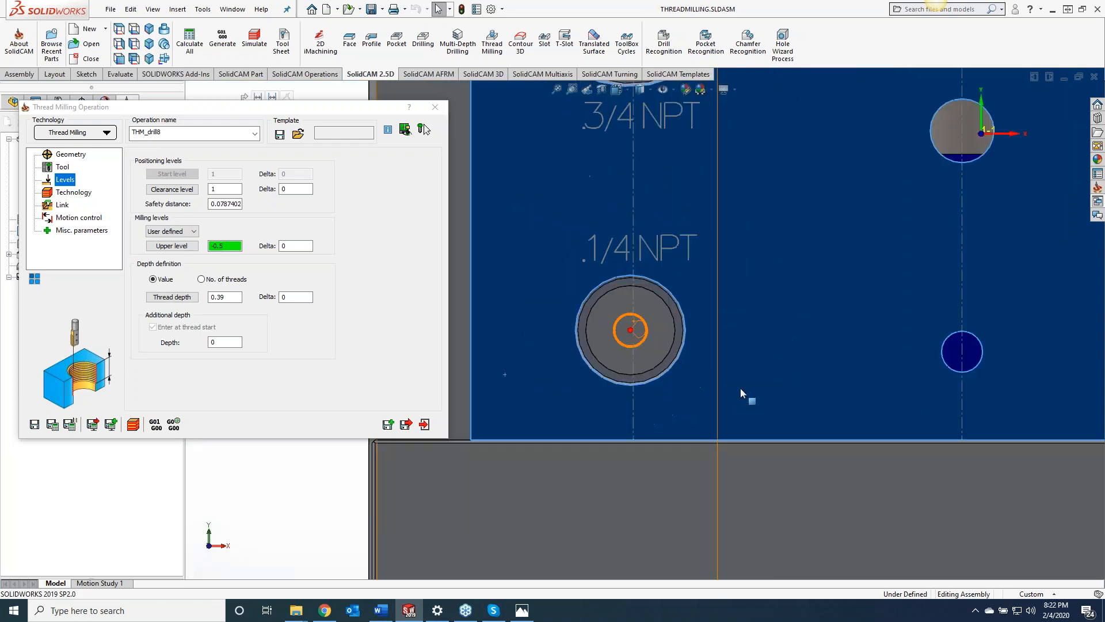
scroll(752, 317, down, 4)
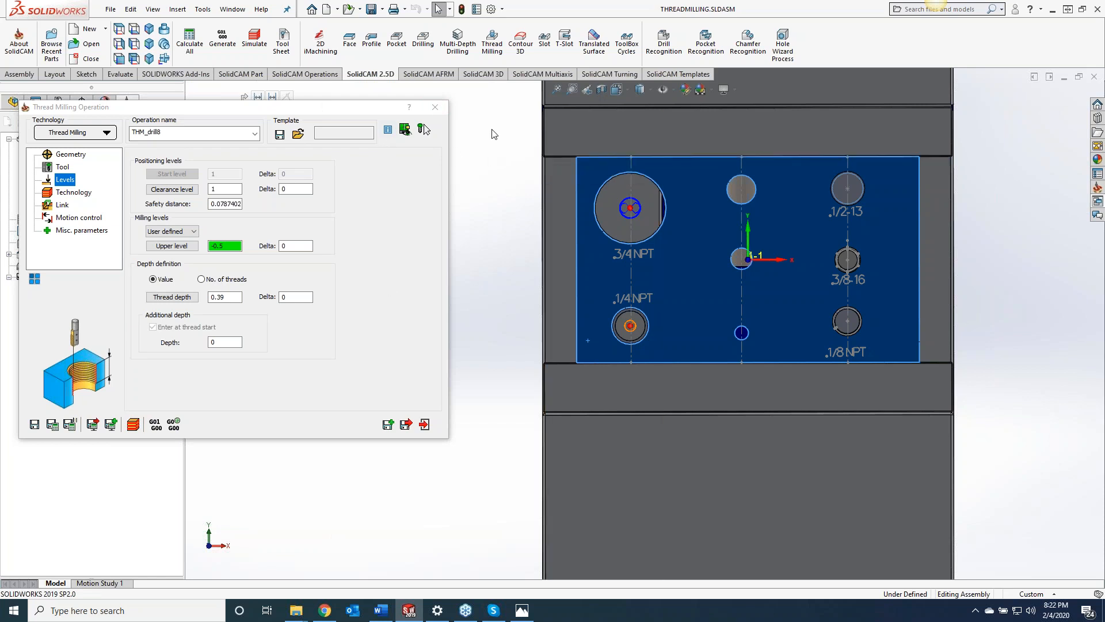
Step: Close the 1/4 NPT operation and hide the toolpaths of all three thread milling operations
click(435, 107)
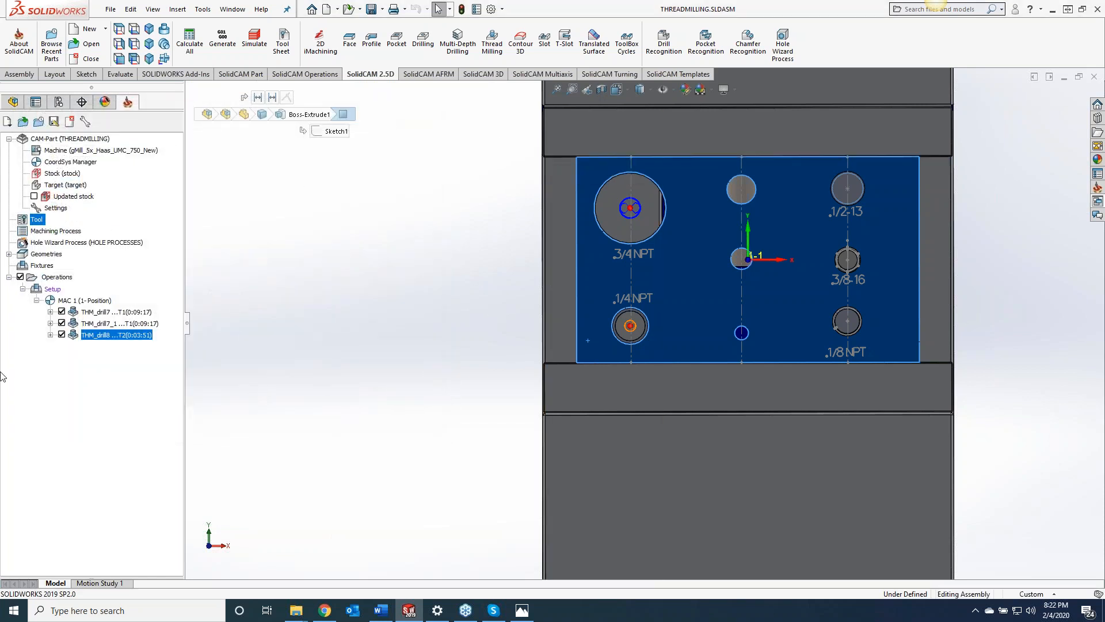
click(62, 334)
click(62, 323)
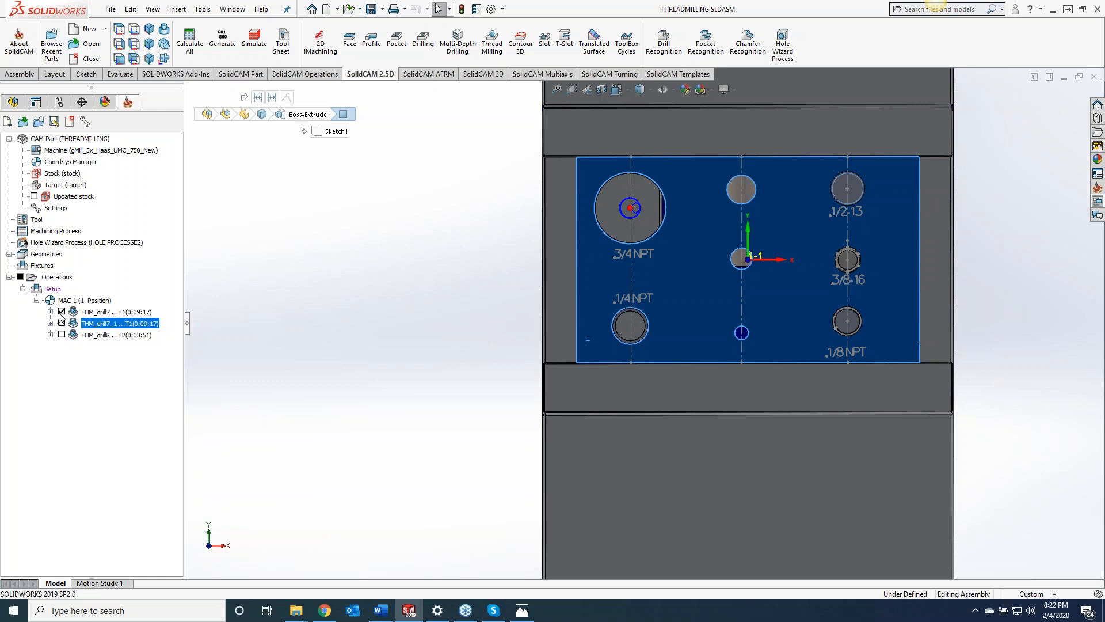
click(62, 312)
middle_drag(211, 365, 195, 354)
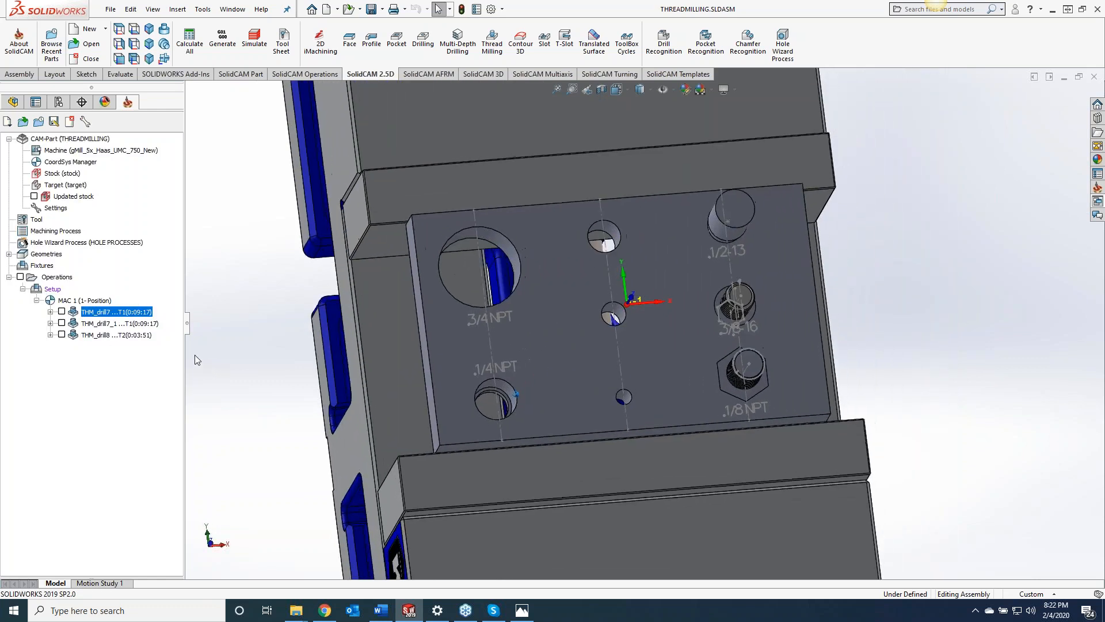
Step: Identify the unlabelled middle-column hole nearest the plate's upper edge by its tapped hole feature in the model tree
click(614, 242)
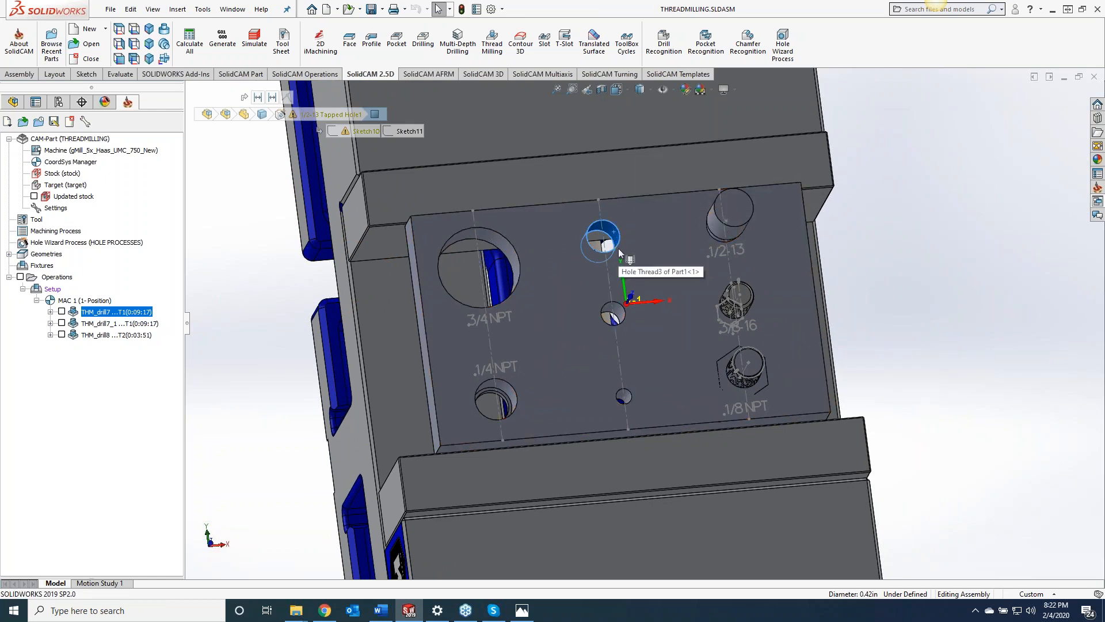
key(Escape)
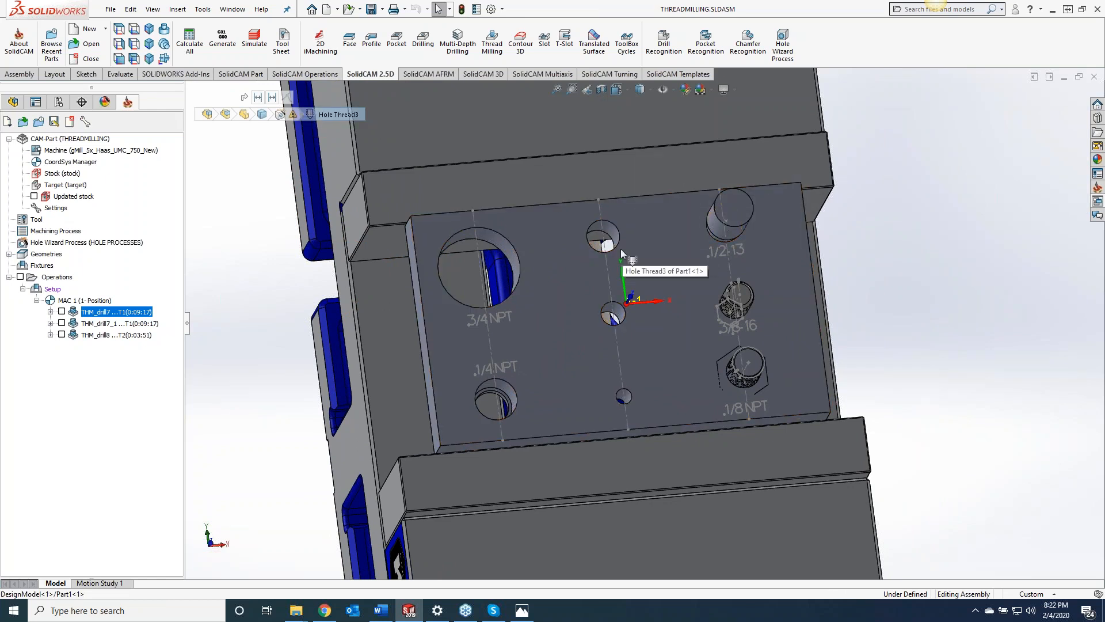
middle_drag(621, 250, 621, 248)
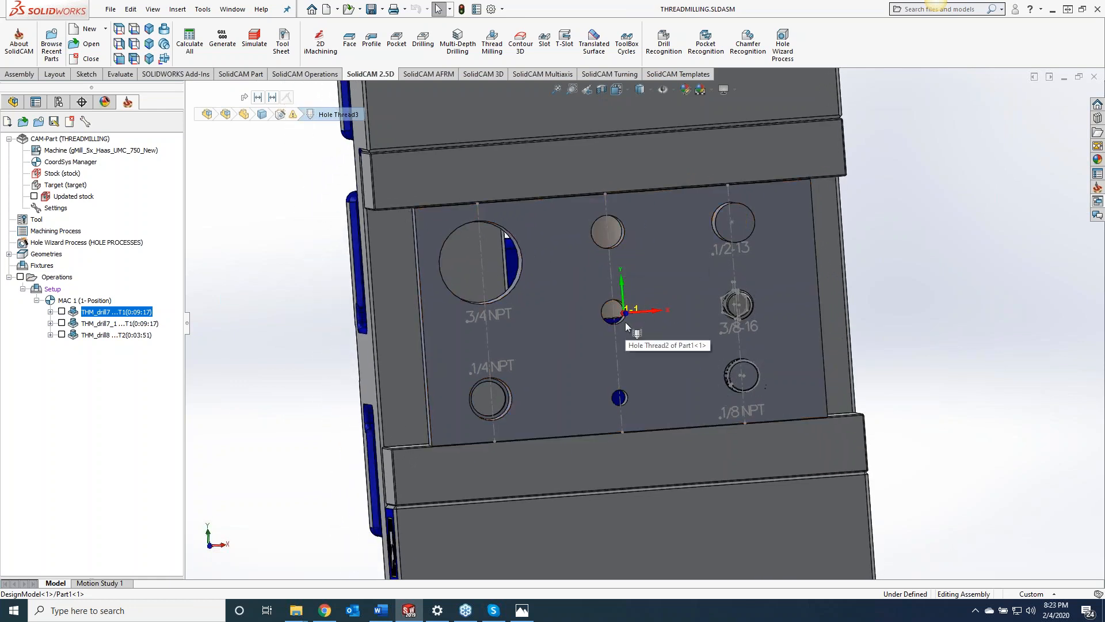
click(13, 102)
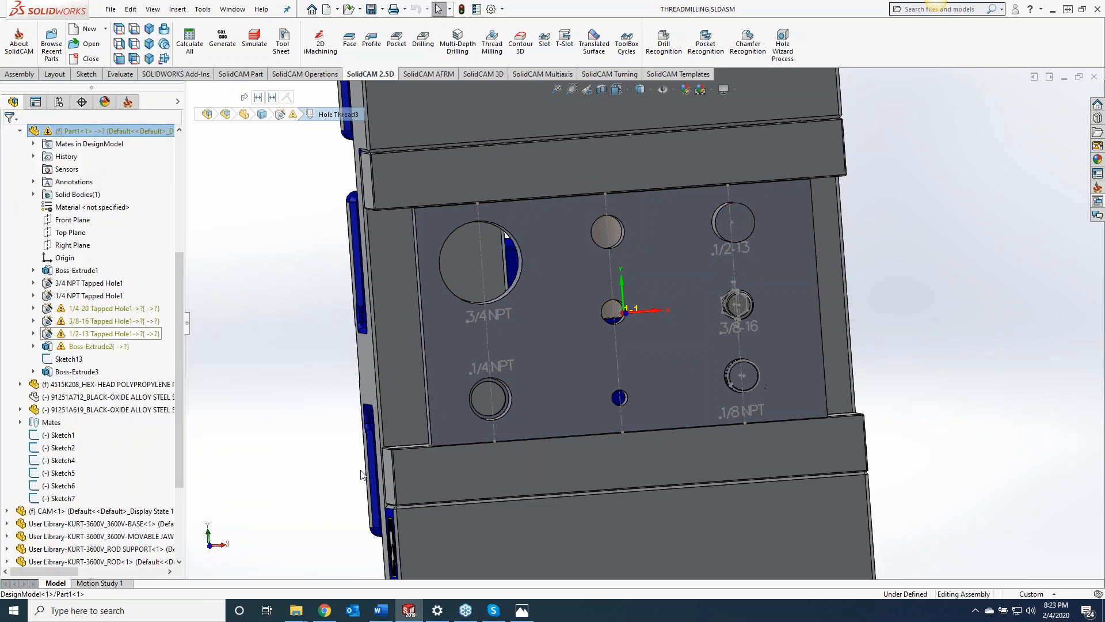
click(244, 264)
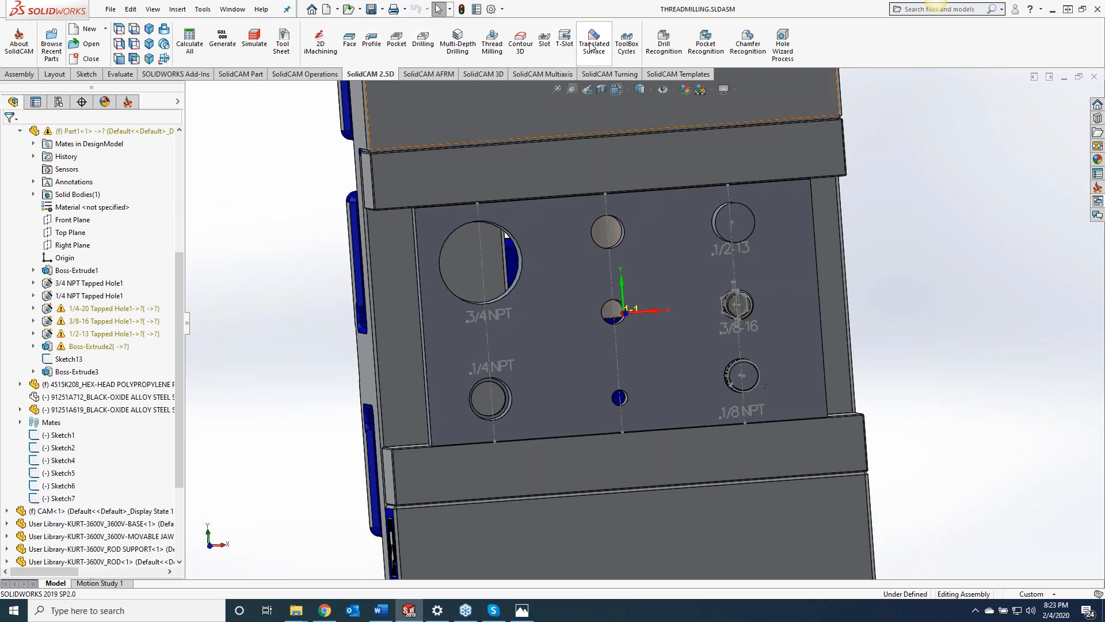
Step: Create a thread milling operation with new drill geometry at the 1/2-13 tapped hole in the plate's middle column
click(491, 46)
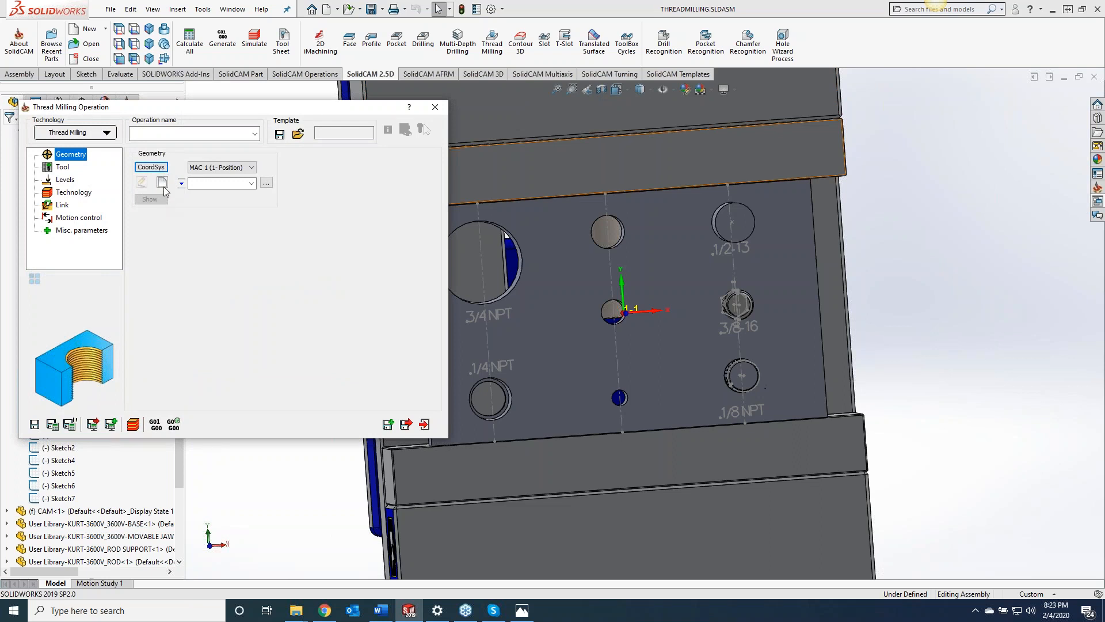
click(162, 184)
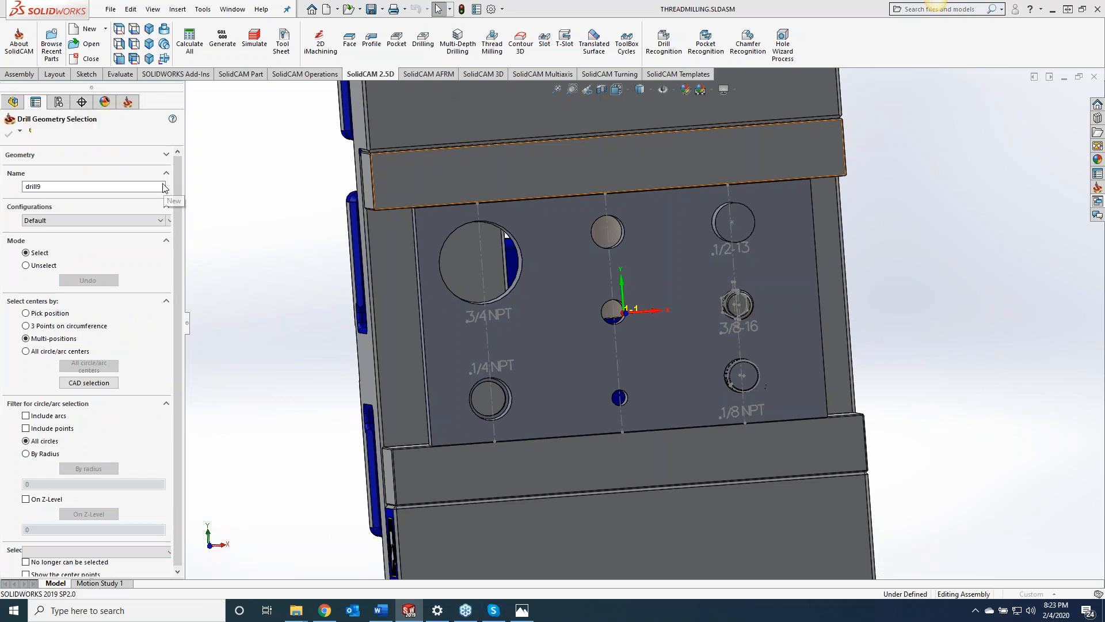
click(605, 249)
click(8, 134)
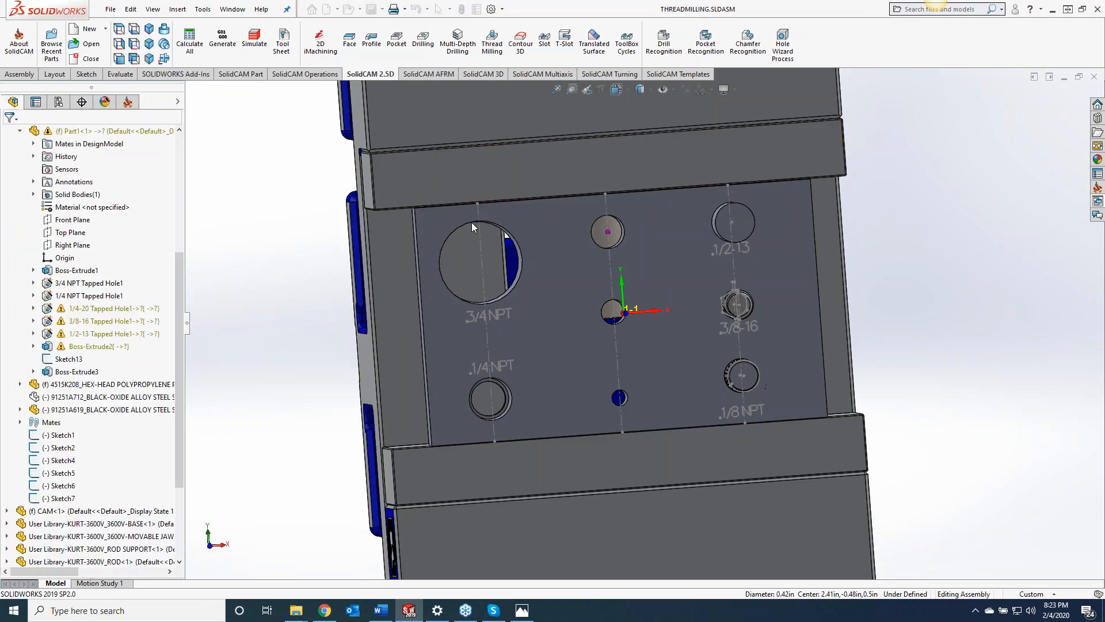
click(84, 168)
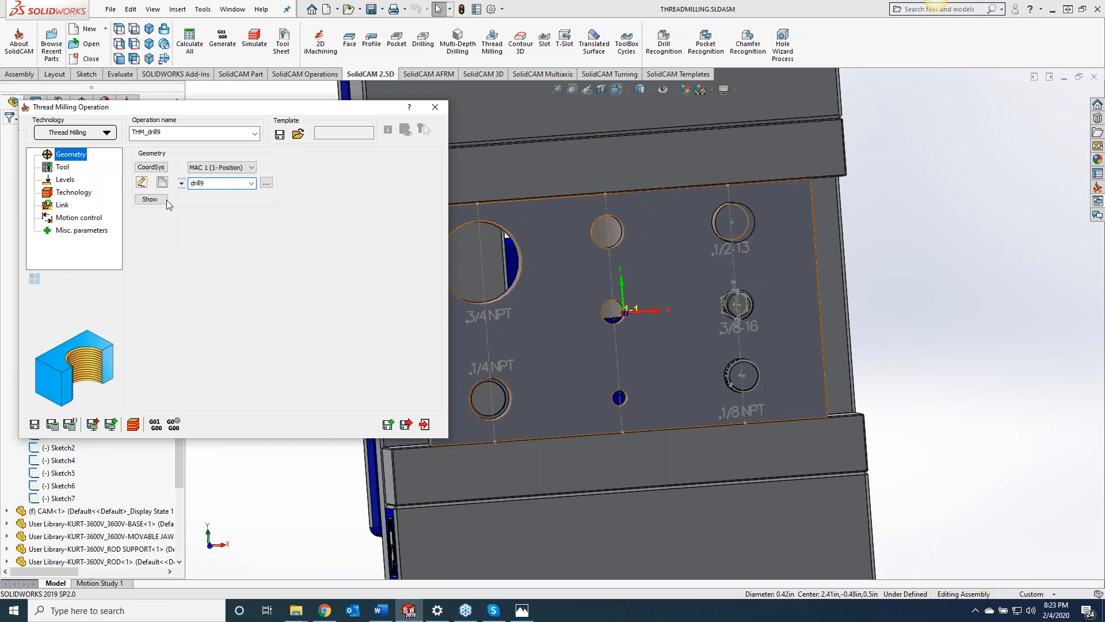
Step: Add a new THREAD MILL tool for the 1/2-13 thread milling operation
click(64, 167)
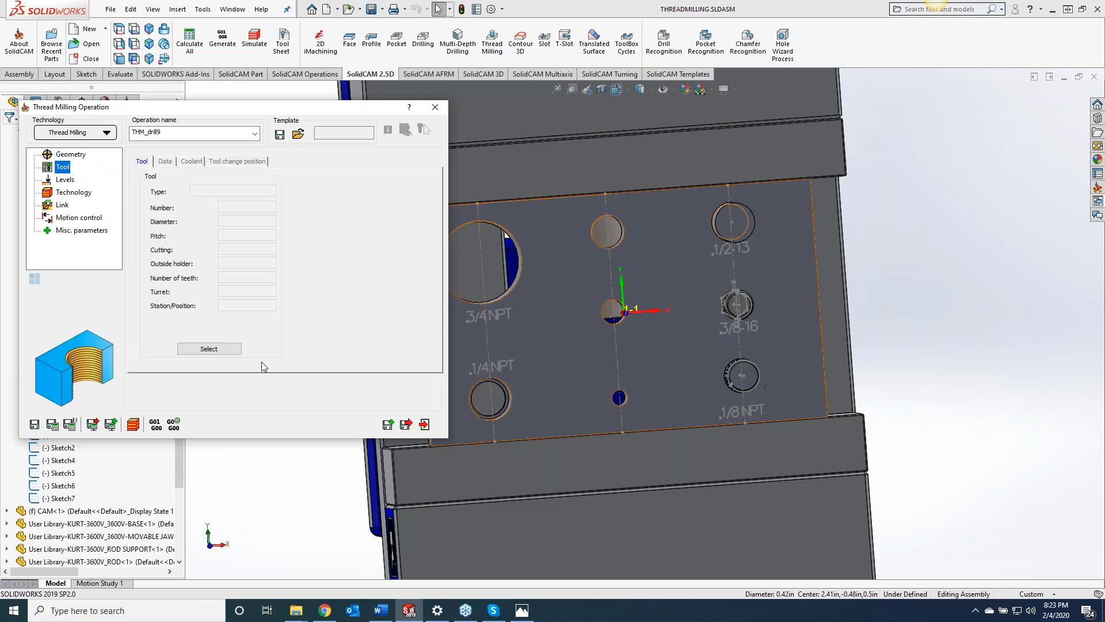
click(230, 348)
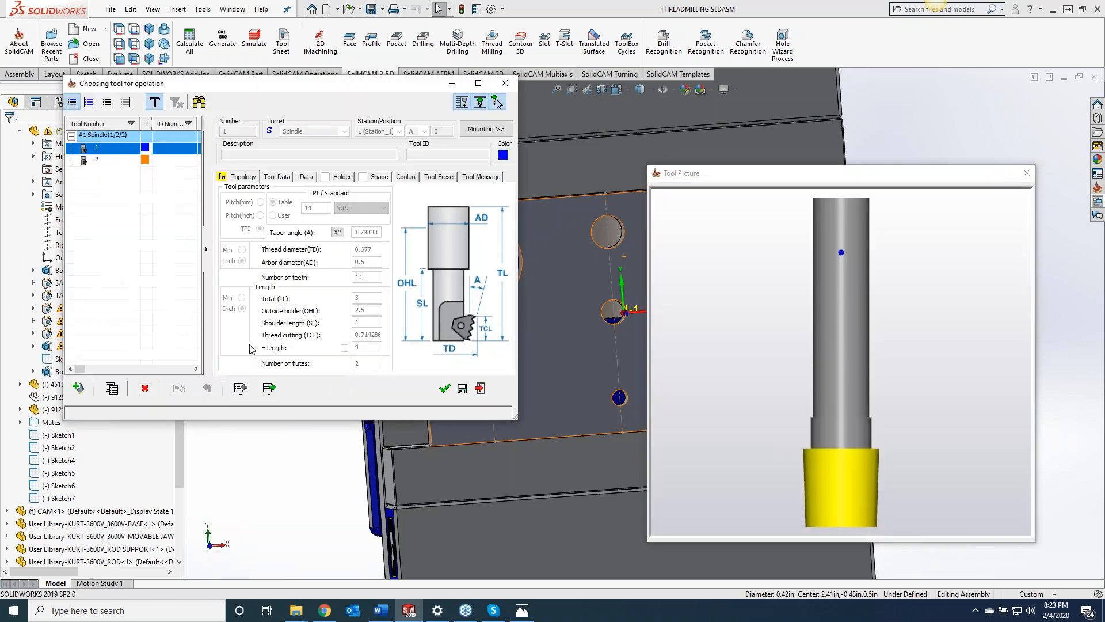
click(87, 393)
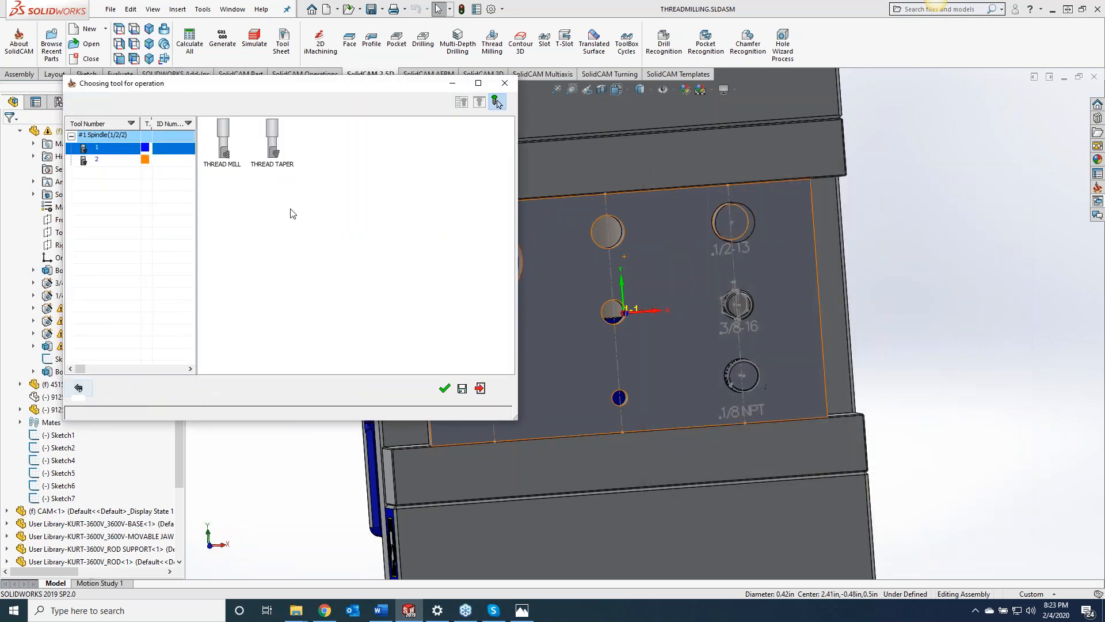
click(225, 148)
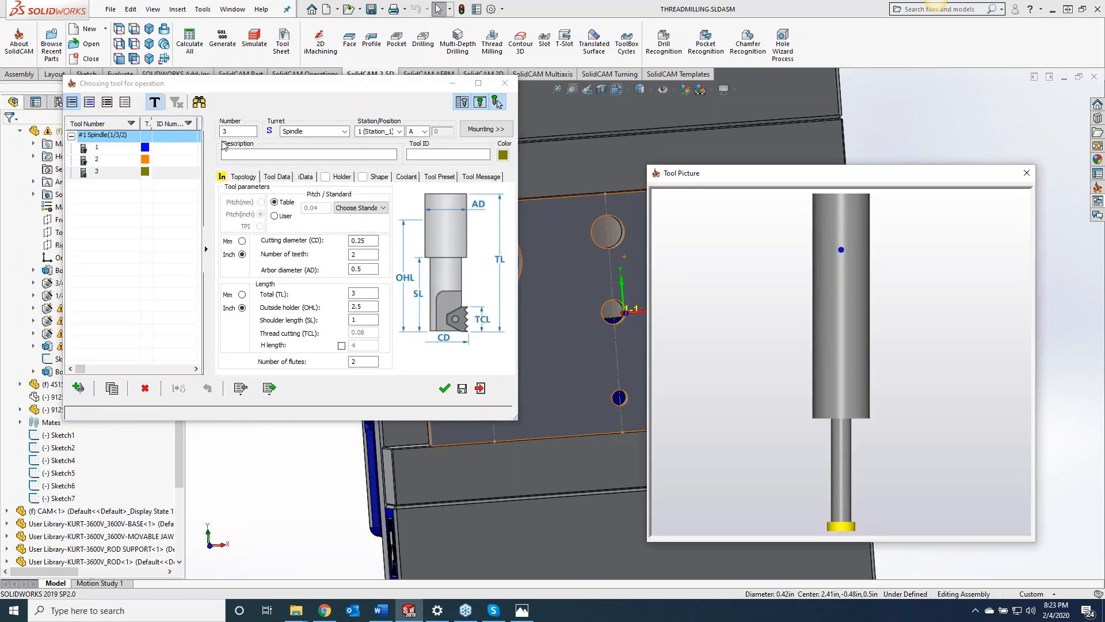
Step: Define the thread mill by the UN standard 1/2 x 13 thread and assign it to the operation
click(364, 208)
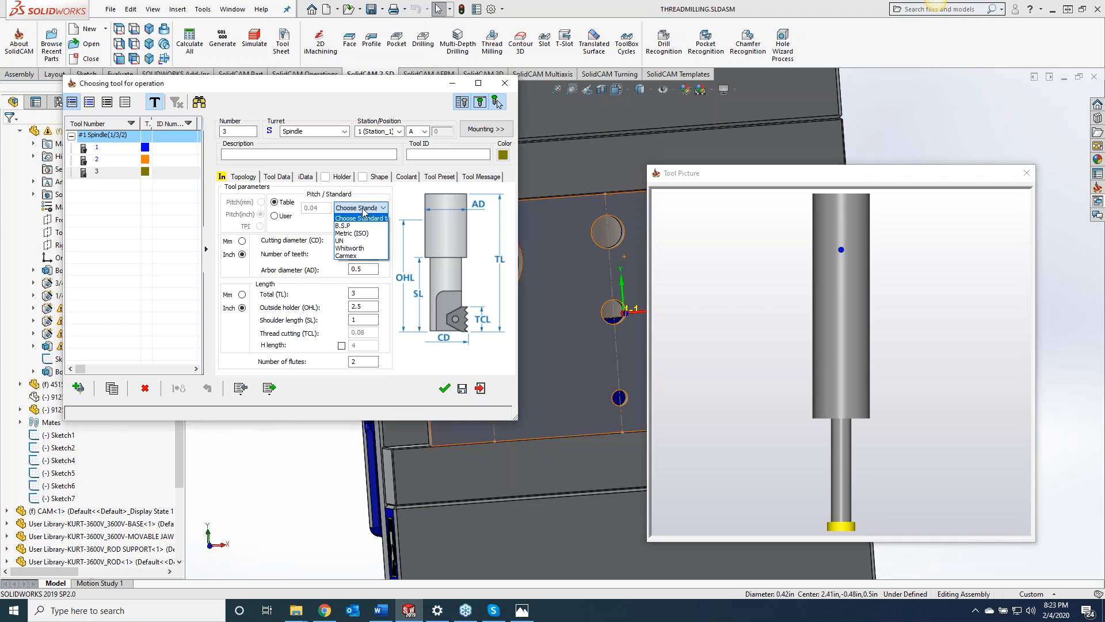
click(346, 242)
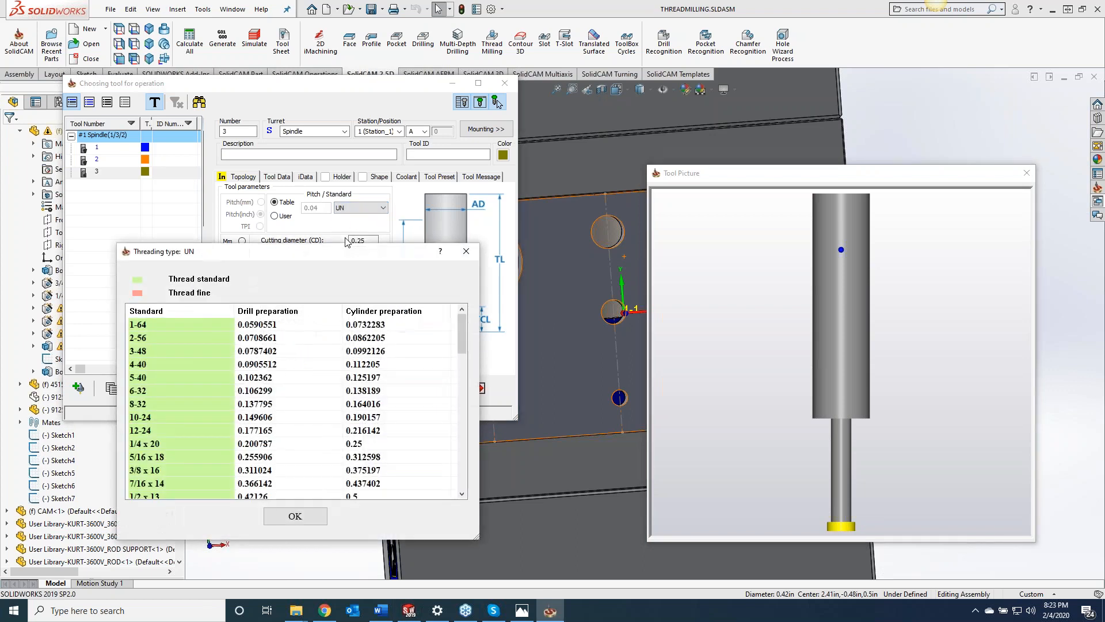
drag(461, 333, 459, 369)
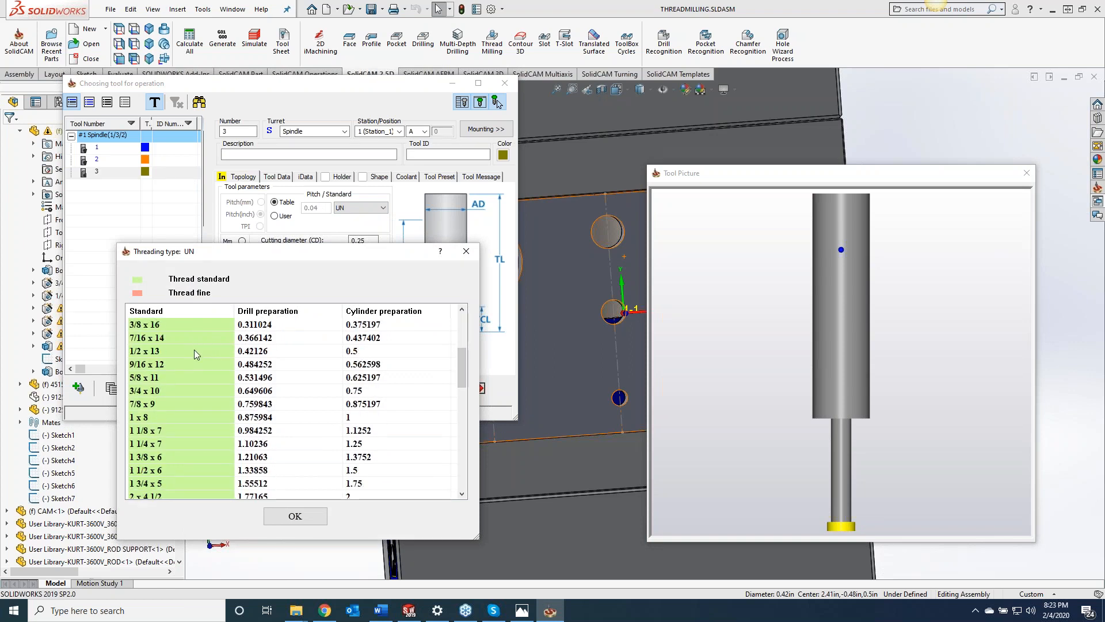
click(254, 353)
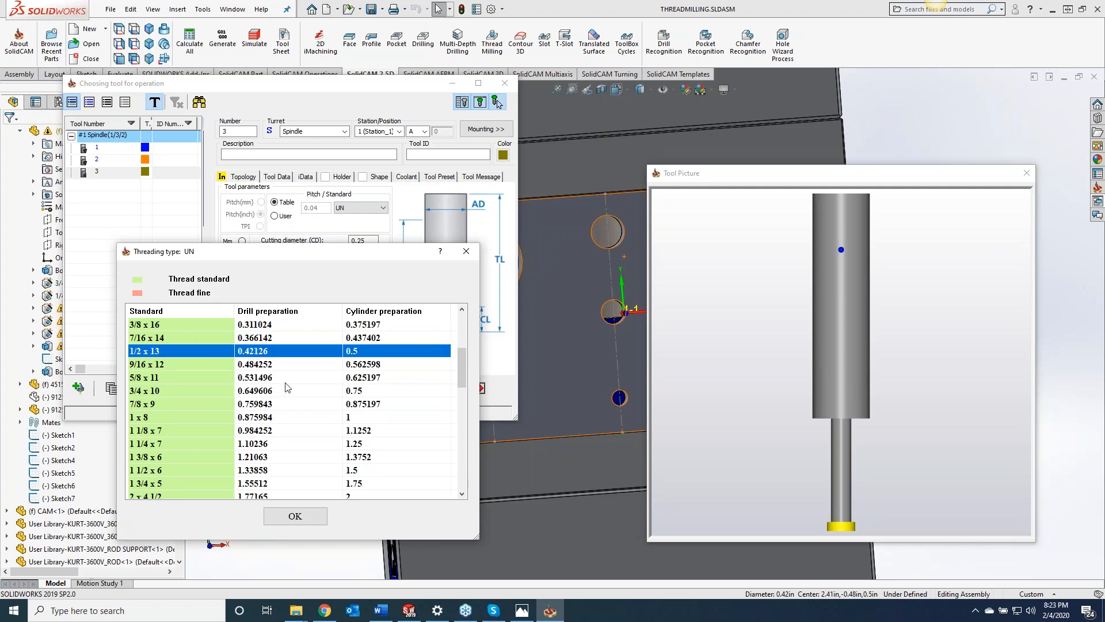
click(314, 515)
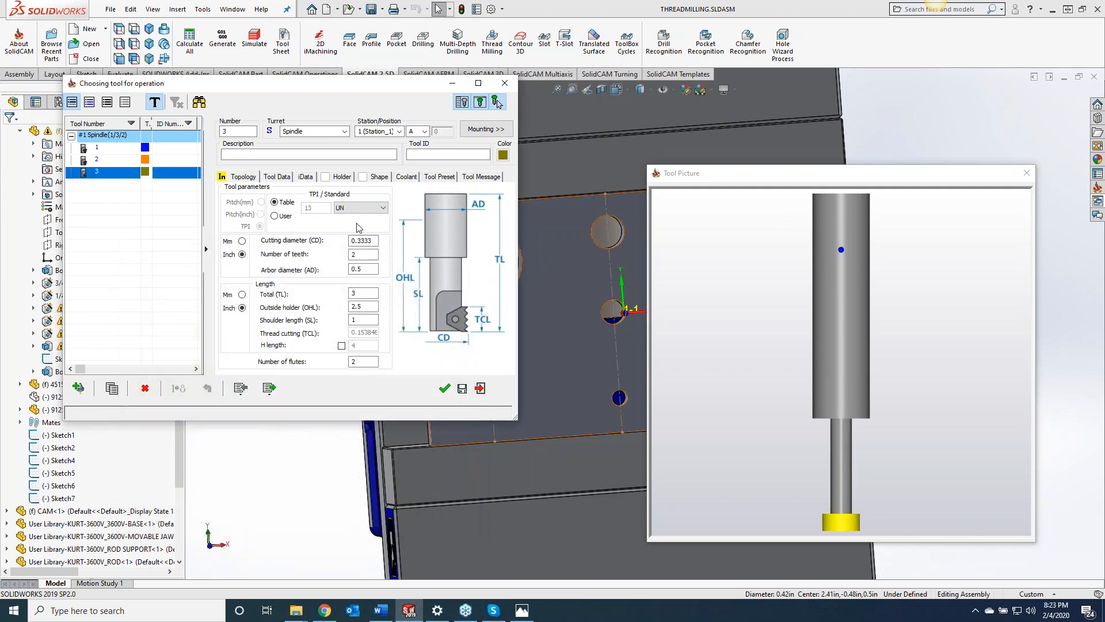
click(444, 390)
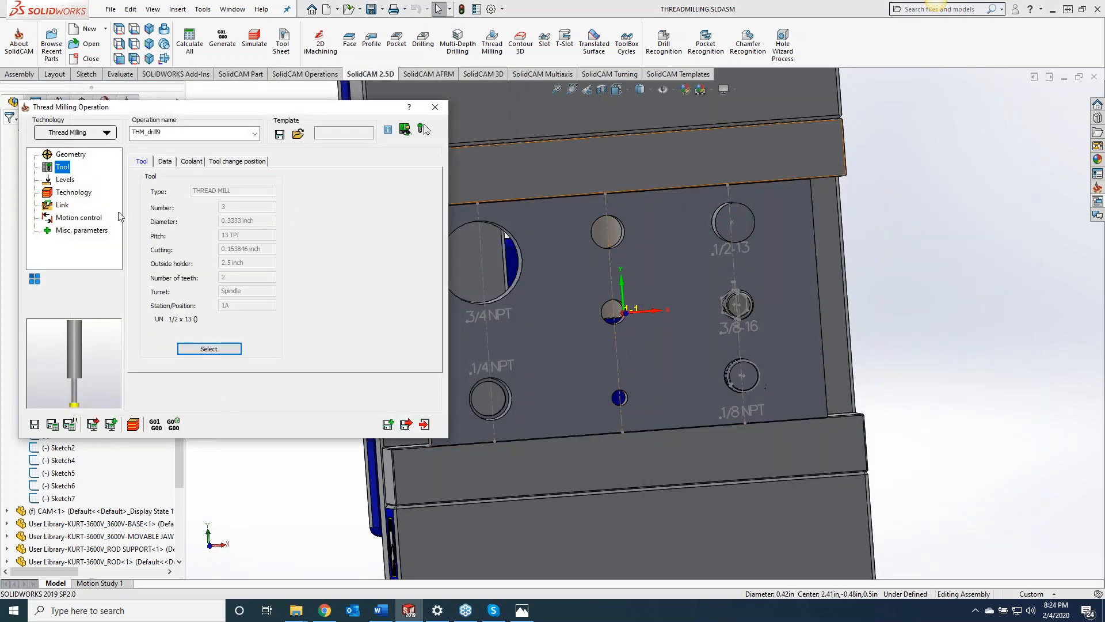
Step: Define the milling levels with an upper level of -0.5 and a thread depth of 0.5 picked from the model
click(63, 180)
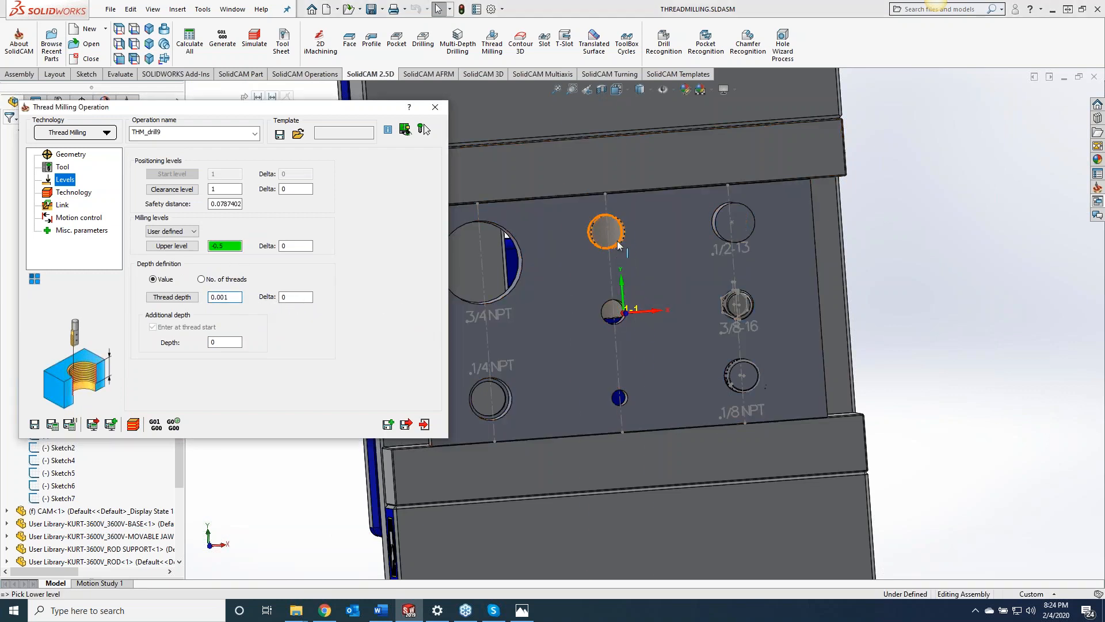
scroll(662, 334, up, 6)
scroll(604, 341, down, 4)
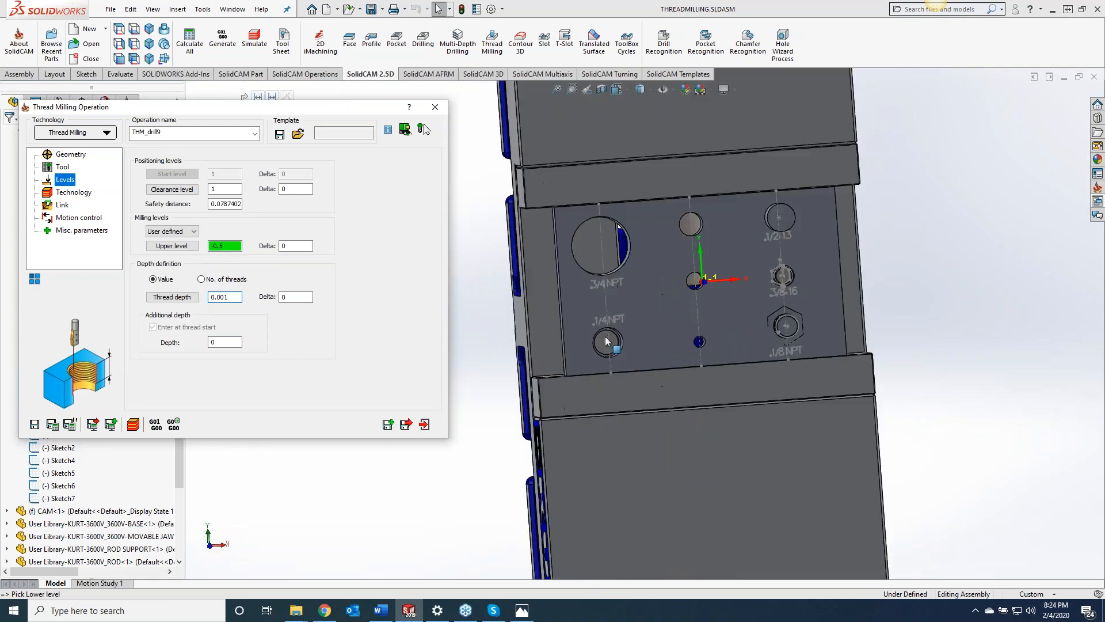
middle_drag(506, 350, 563, 346)
click(570, 352)
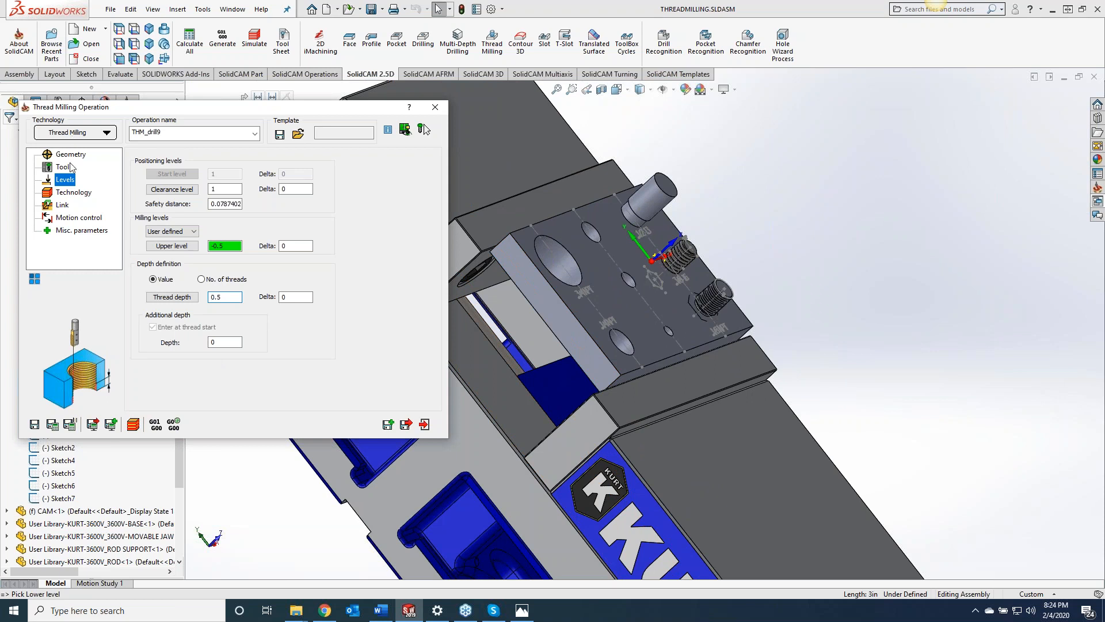
Step: Set the thread to cut from top to bottom and enable roughing with a wall offset of 0.005
click(84, 193)
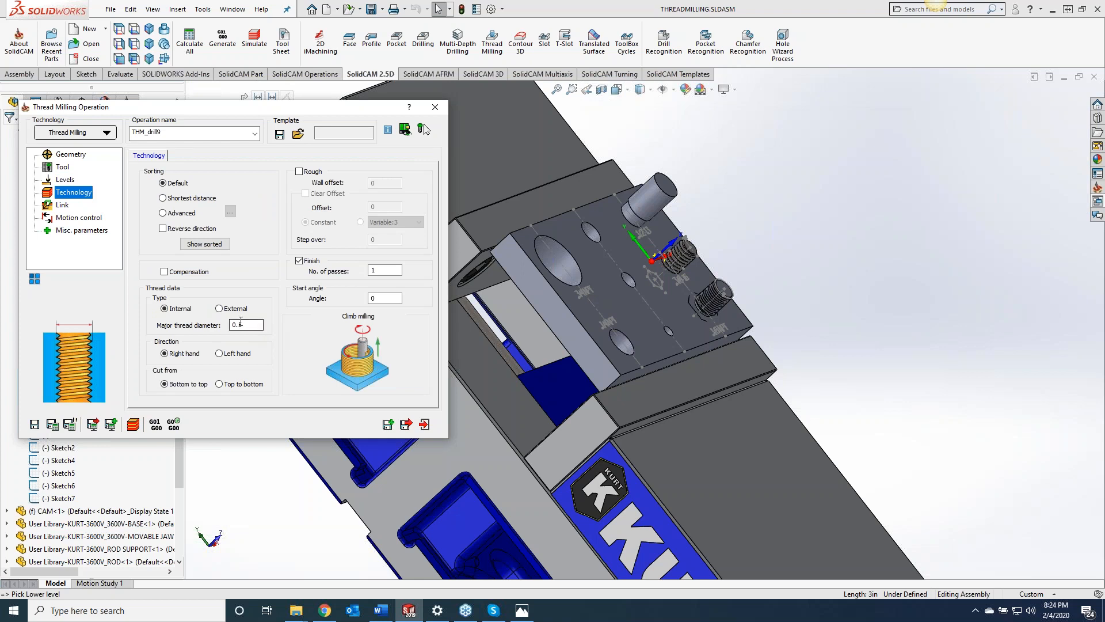
click(220, 384)
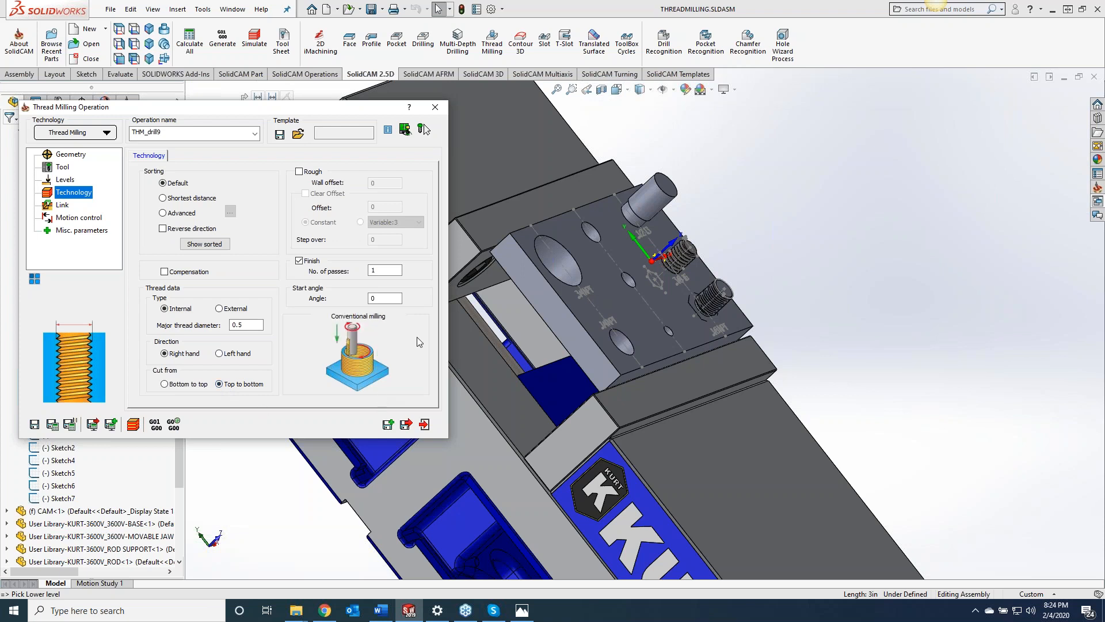
click(307, 173)
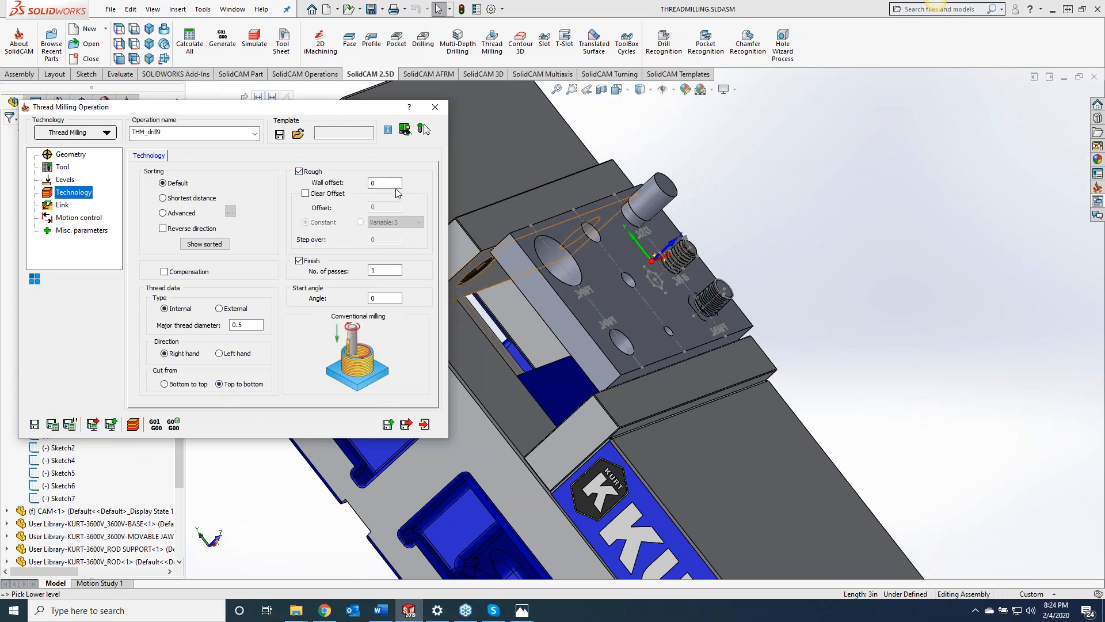
click(386, 183)
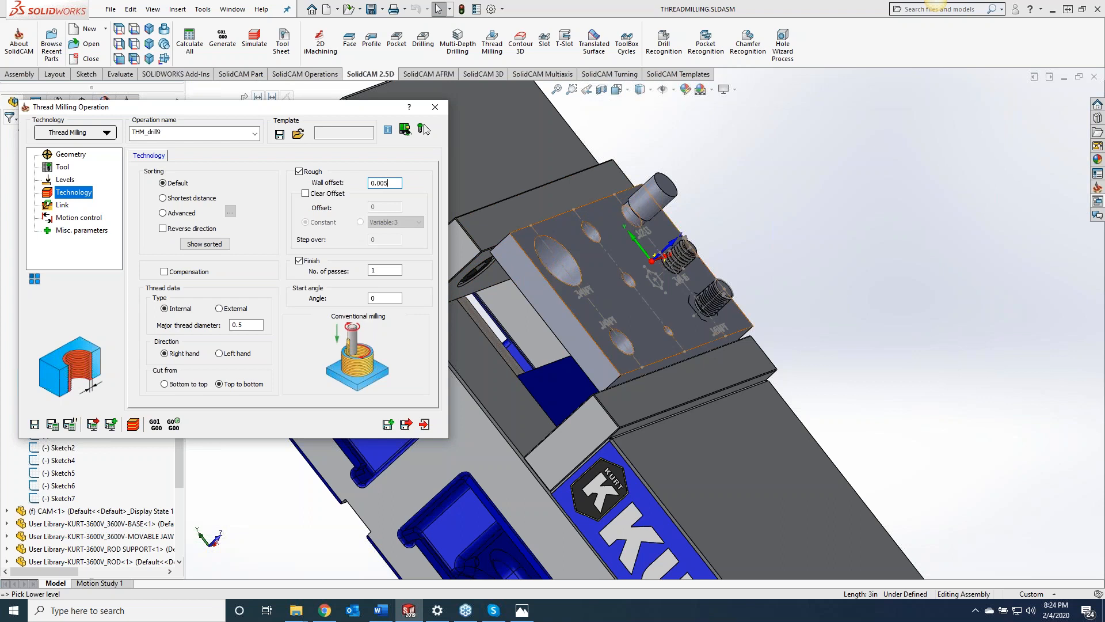
Step: Enable the clear offset for roughing with an offset of 0.015 and a constant step over of 0.005
click(306, 193)
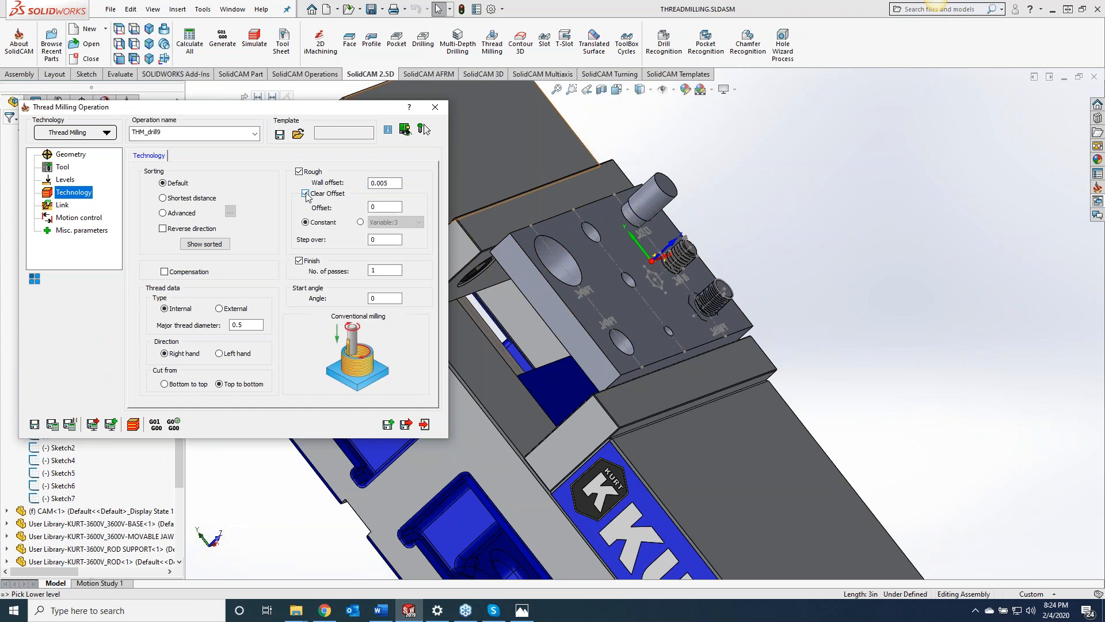
click(380, 205)
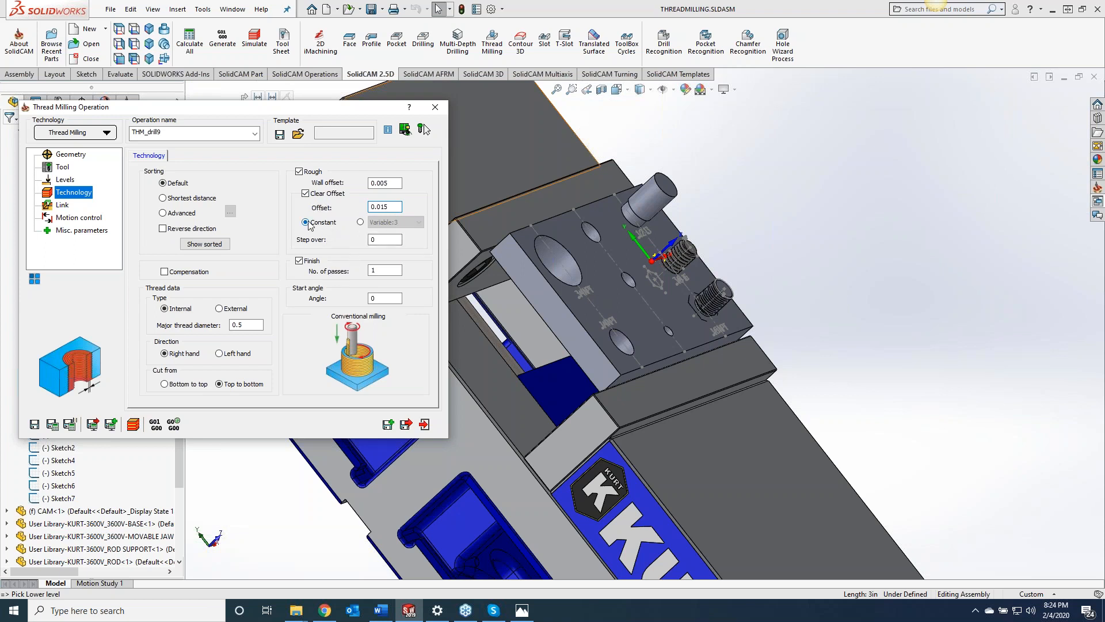
click(376, 239)
text(.005)
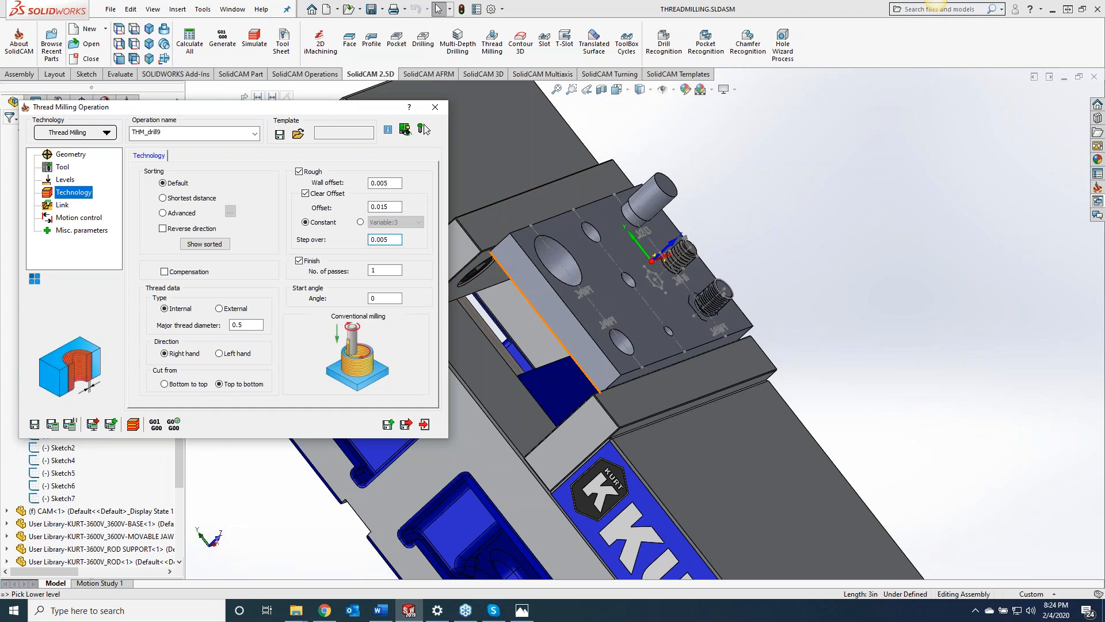
Step: Try the Variable:3, Variable:2 and Variable:1 step over options for the clear offset, and return it to Constant
click(360, 222)
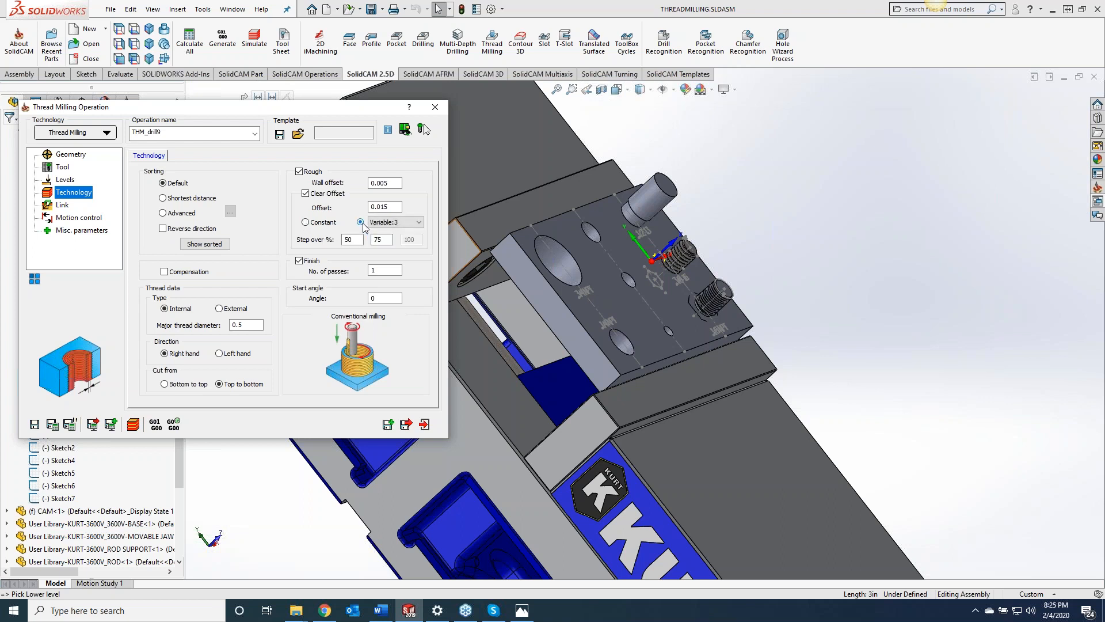
click(352, 240)
click(384, 240)
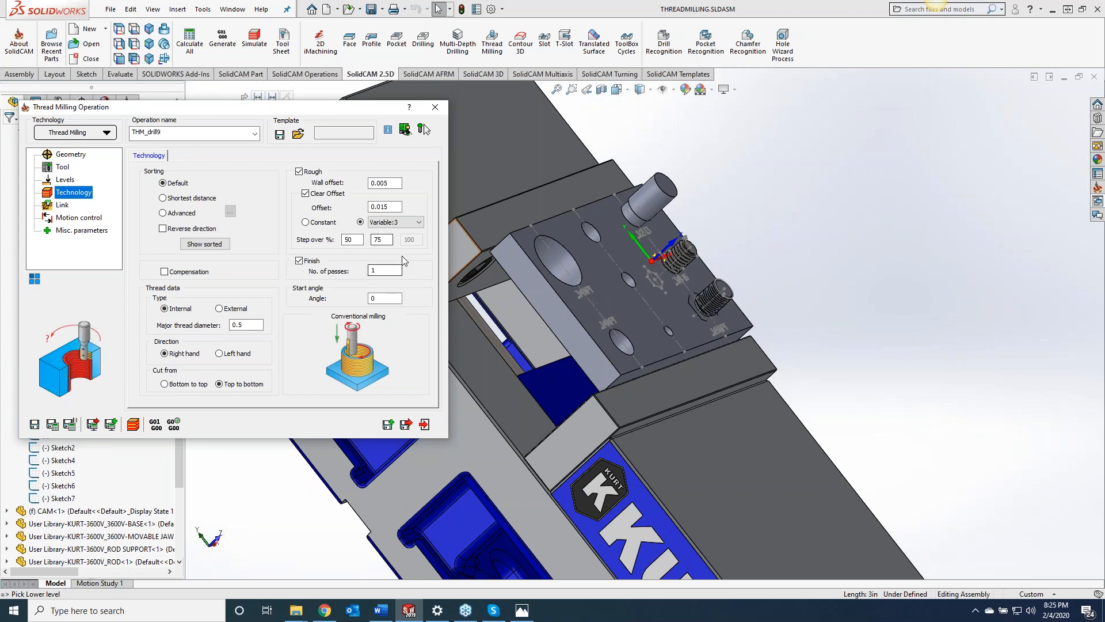
click(410, 223)
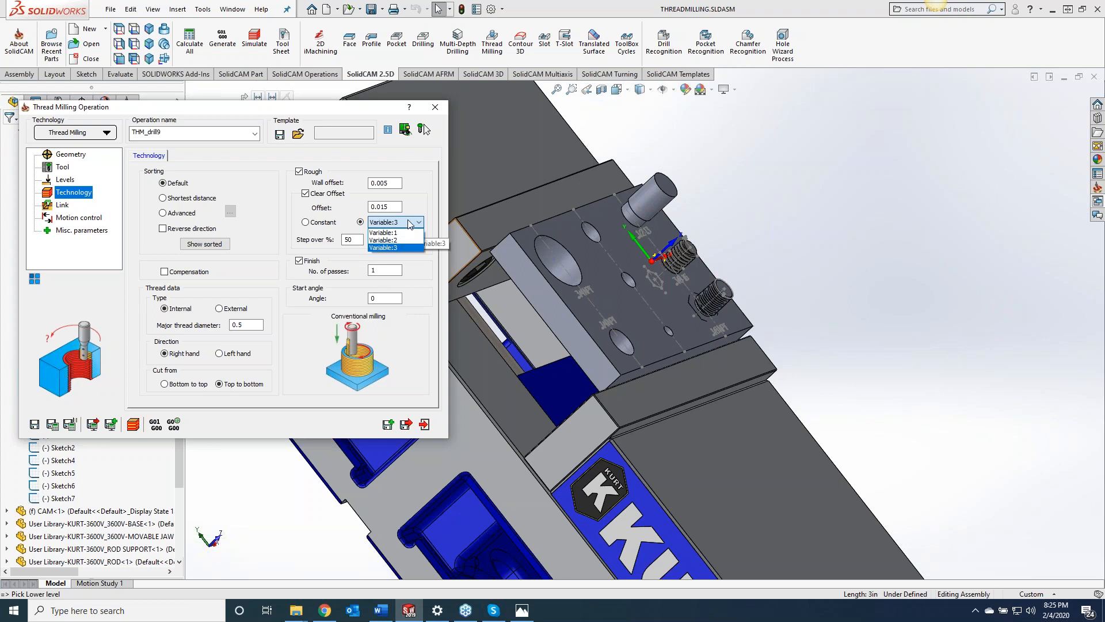
click(410, 240)
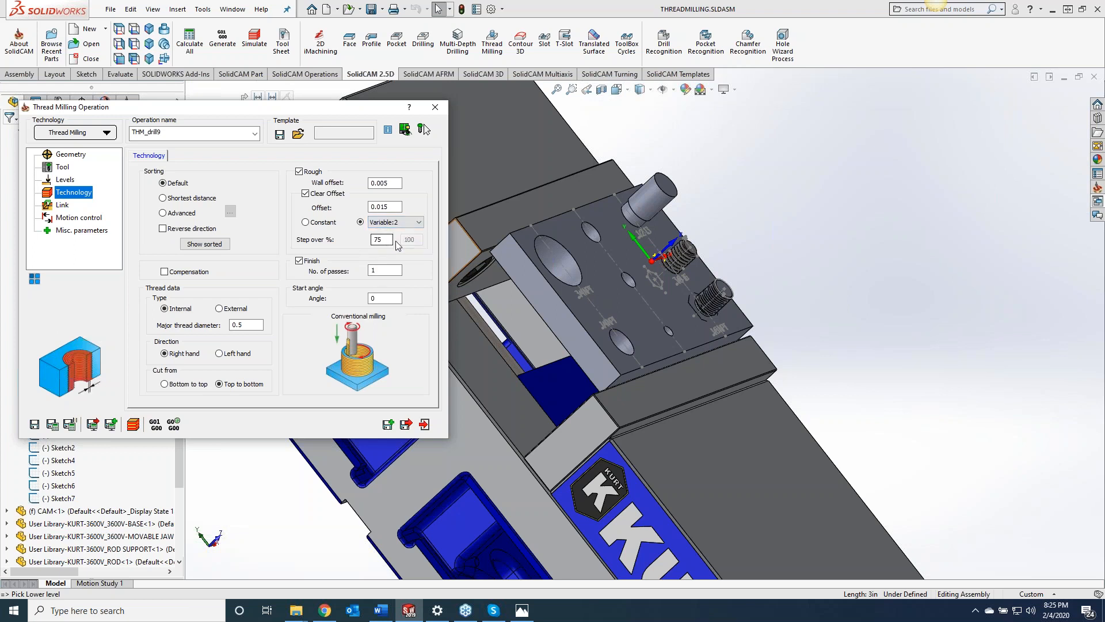
click(410, 222)
click(403, 231)
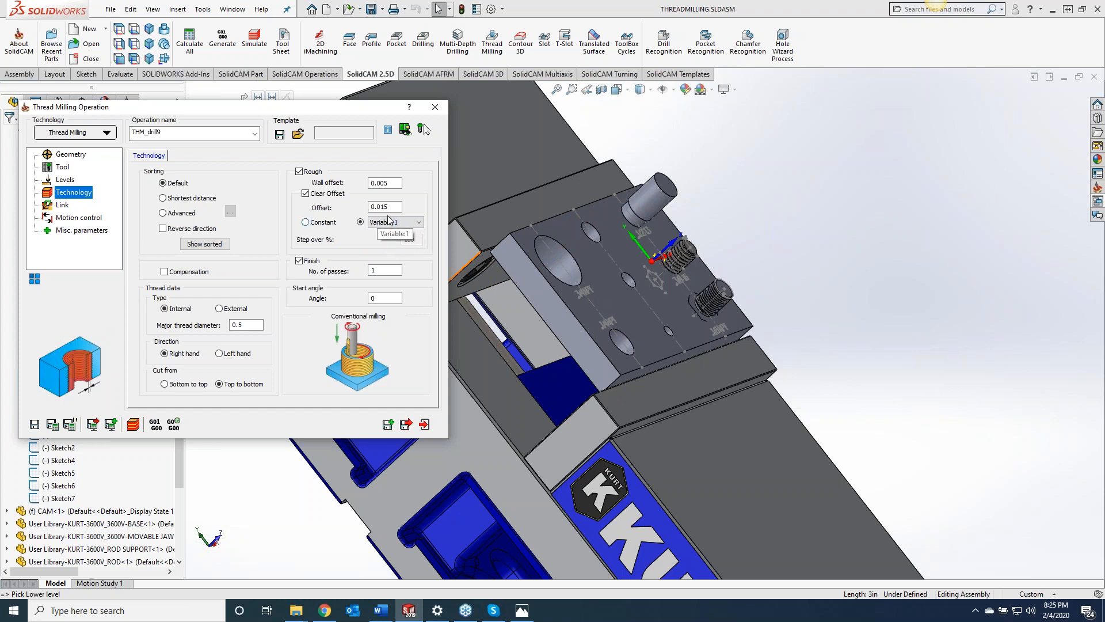
click(304, 223)
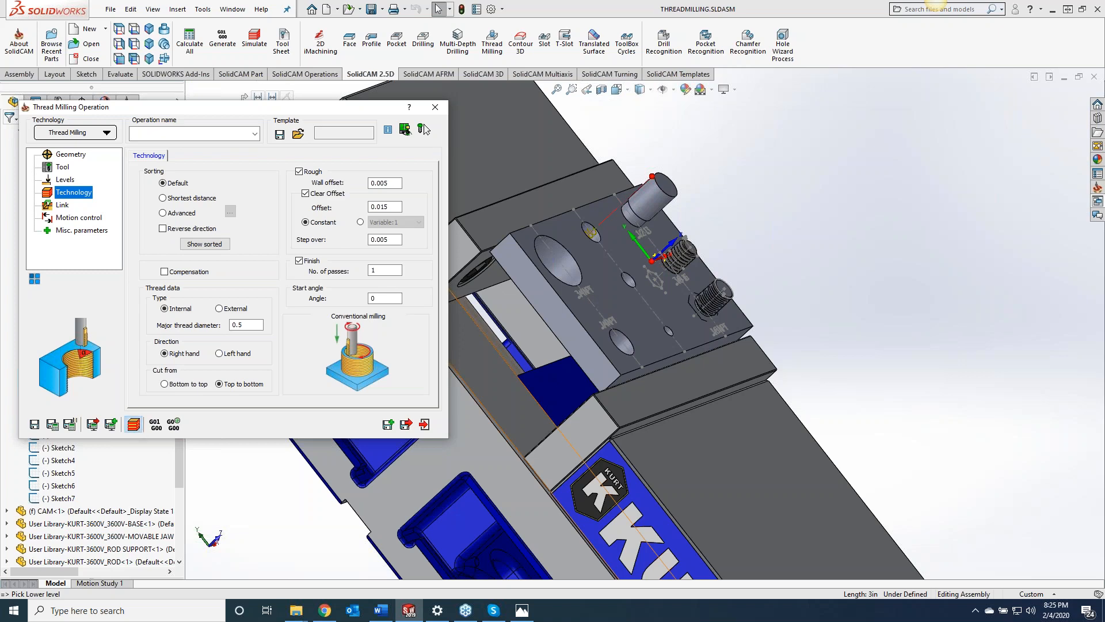
Step: Calculate the 1/2-13 thread milling operation, simulate it in SolidVerify and close the simulation
click(133, 425)
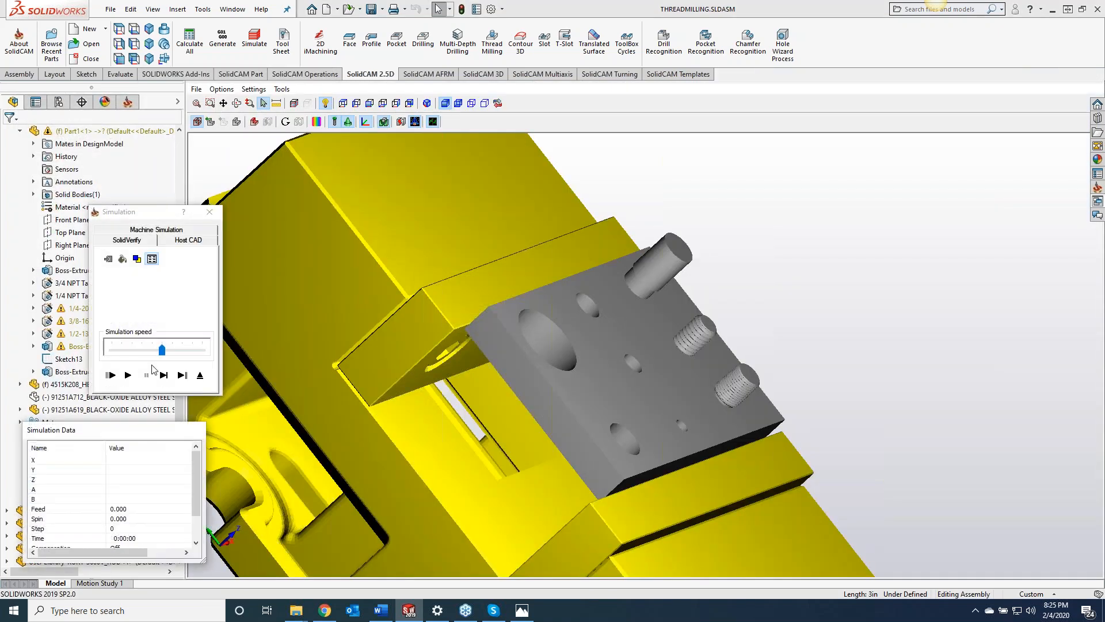
click(128, 375)
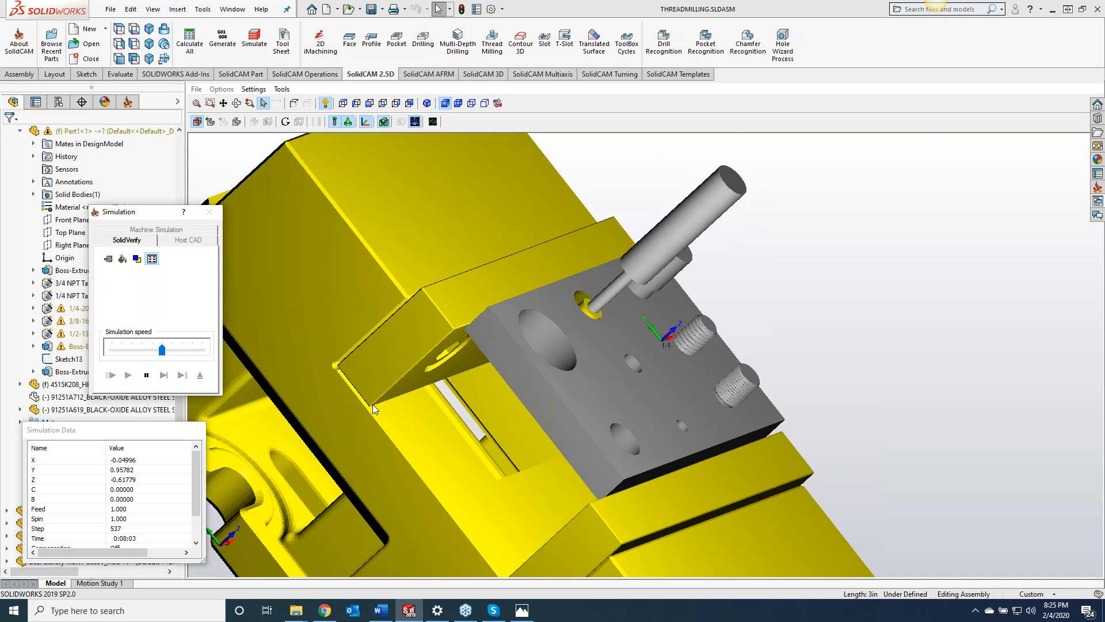
scroll(616, 290, up, 3)
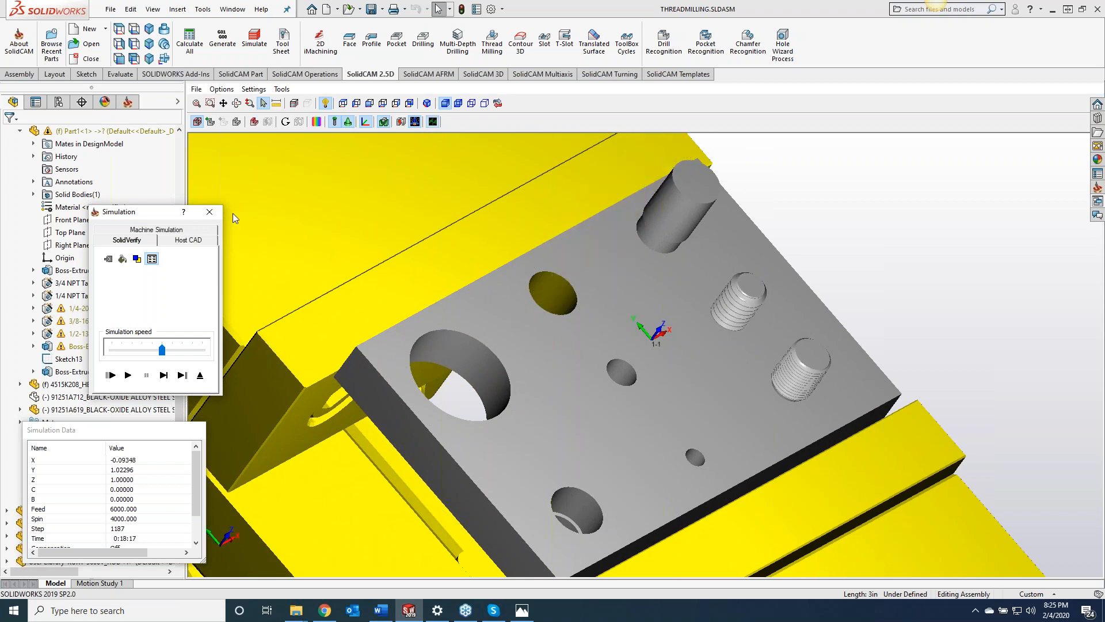
click(212, 211)
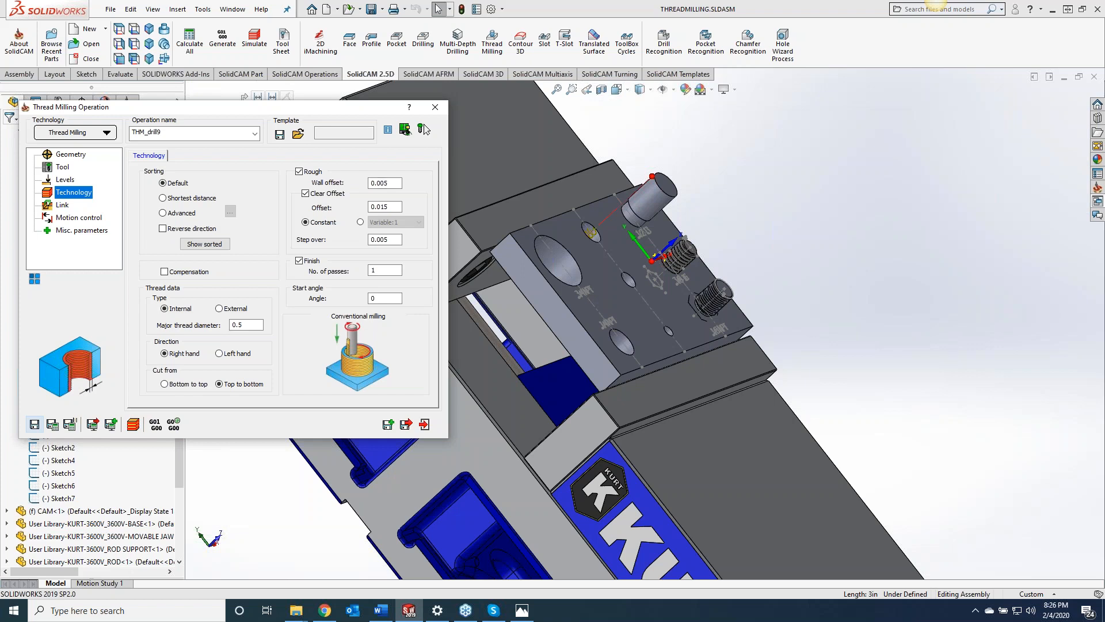
Step: Check the thread sizes of the other two middle-column holes and close the 1/2-13 thread milling operation
click(975, 271)
middle_drag(826, 282, 755, 282)
scroll(767, 279, down, 1)
scroll(765, 279, down, 1)
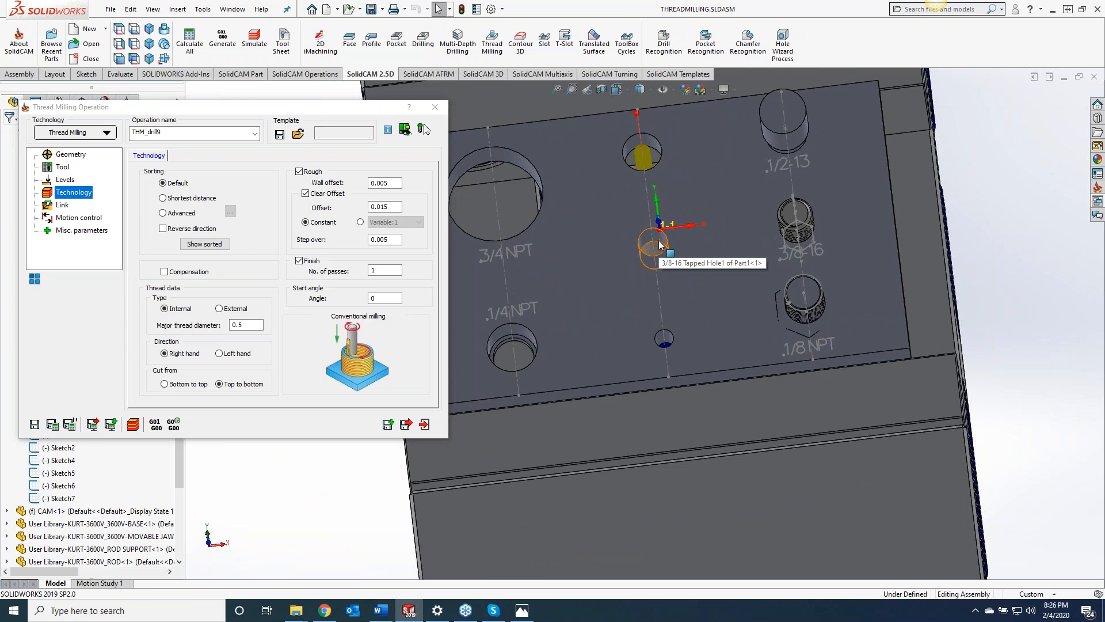
click(668, 347)
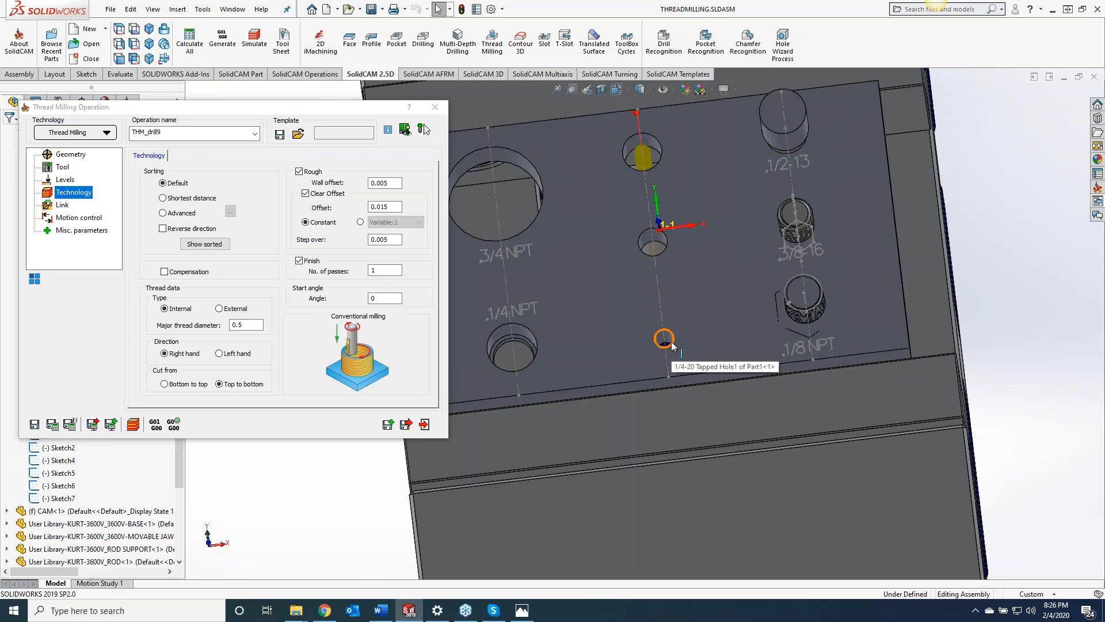
click(435, 107)
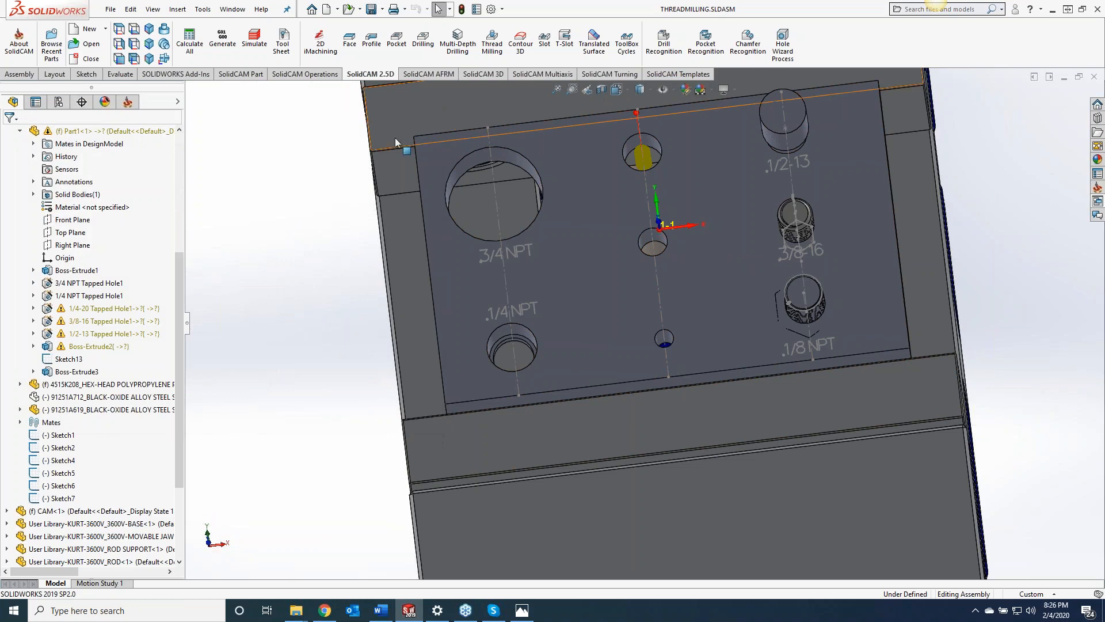
Step: Create a thread milling operation after THM_drill8 with new drill geometry at the 1/8 NPT stud in the plate's right-hand column
scroll(1017, 349, down, 2)
middle_drag(1017, 349, 902, 340)
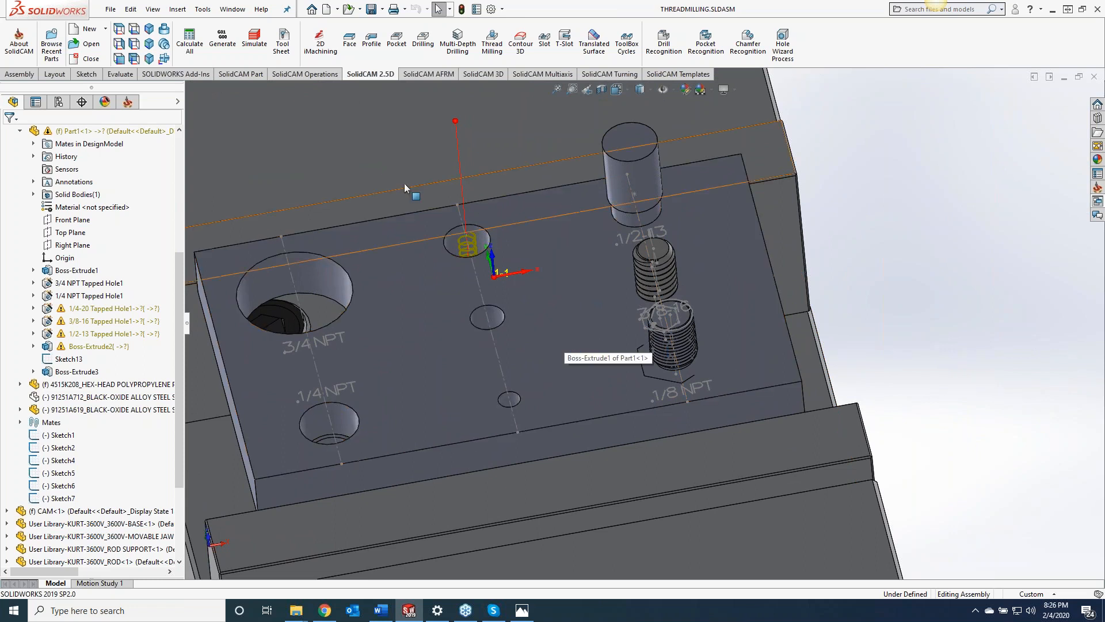
click(128, 102)
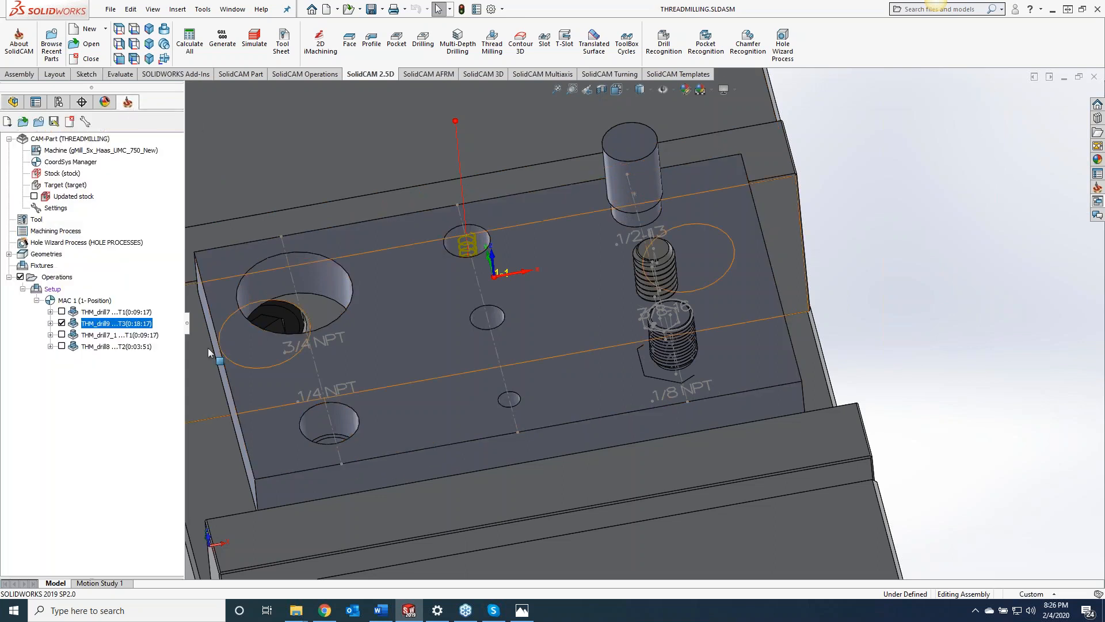
click(86, 347)
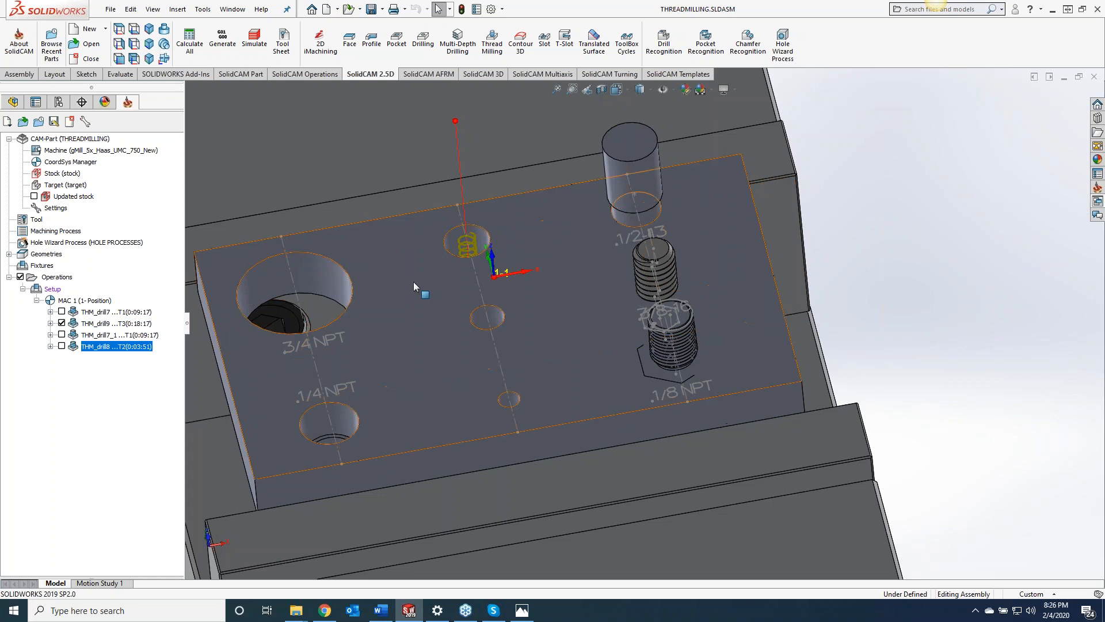
click(492, 46)
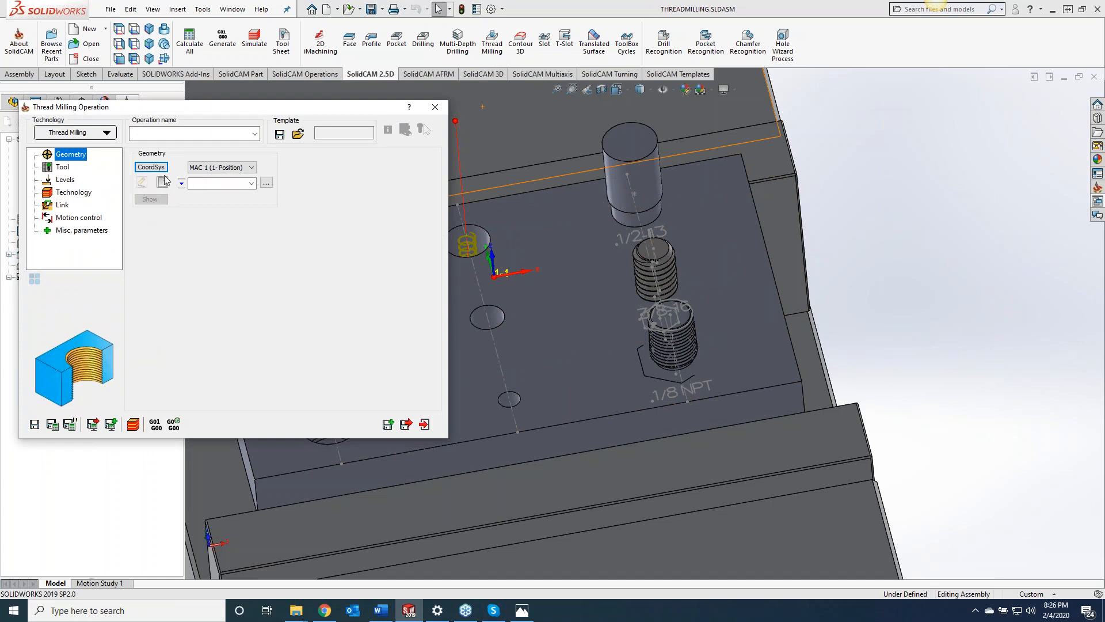
click(164, 181)
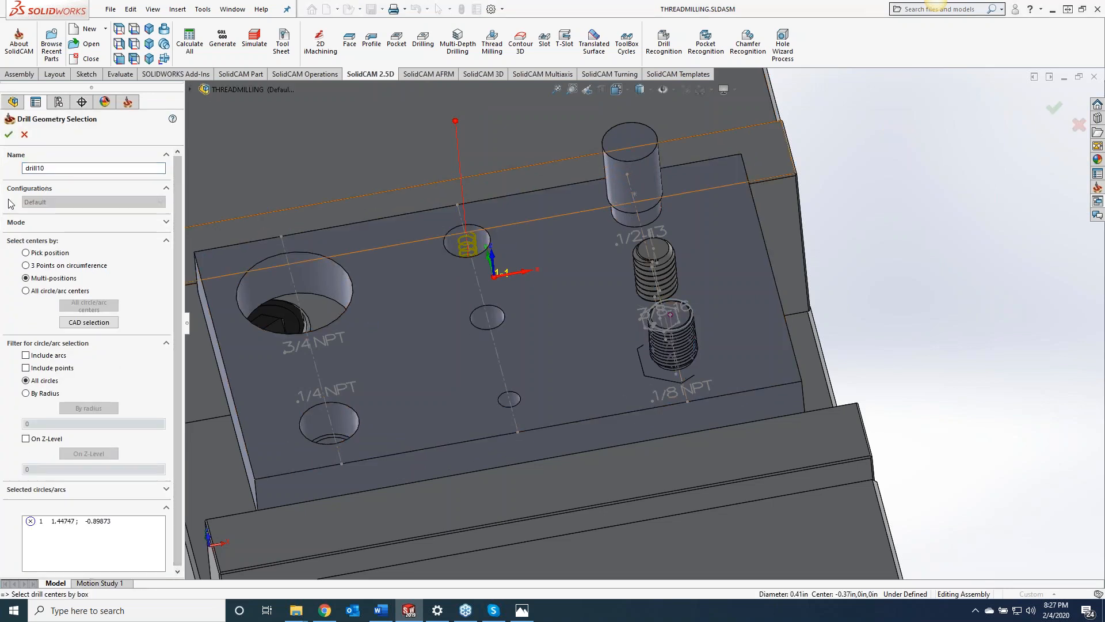
click(8, 134)
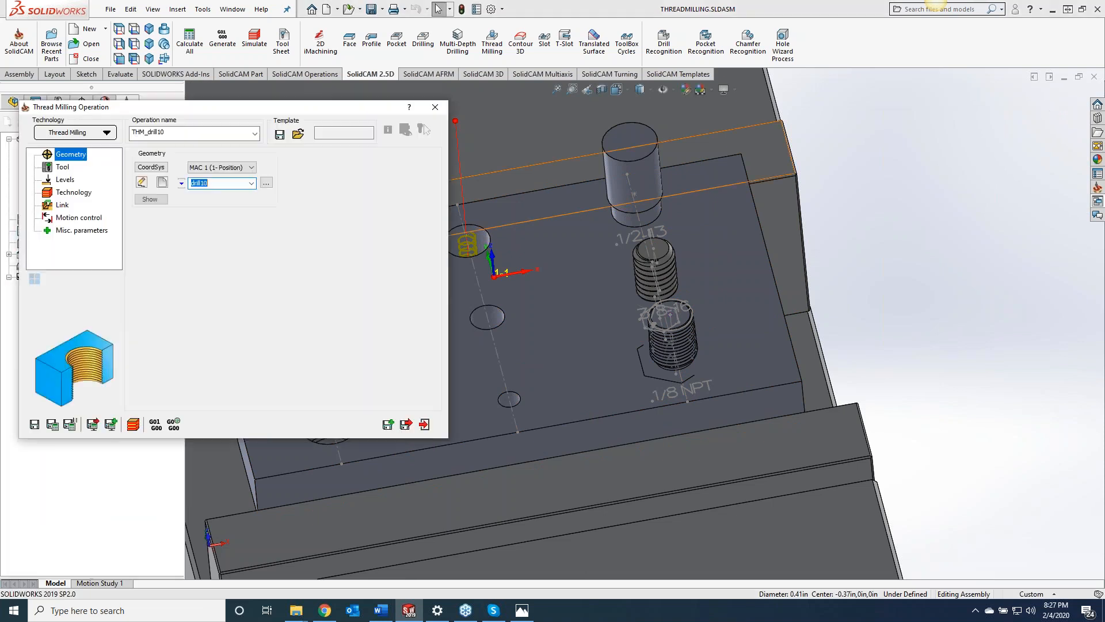
Step: Add a new thread taper tool to the operation using the N.P.T 1/8 x 27 standard
click(68, 168)
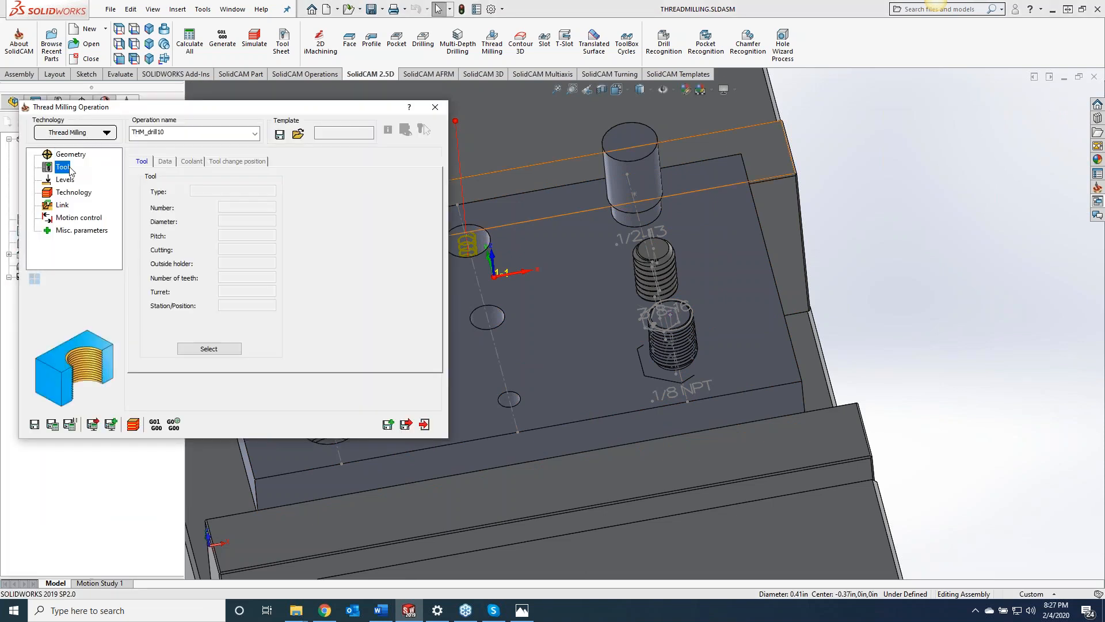
click(195, 347)
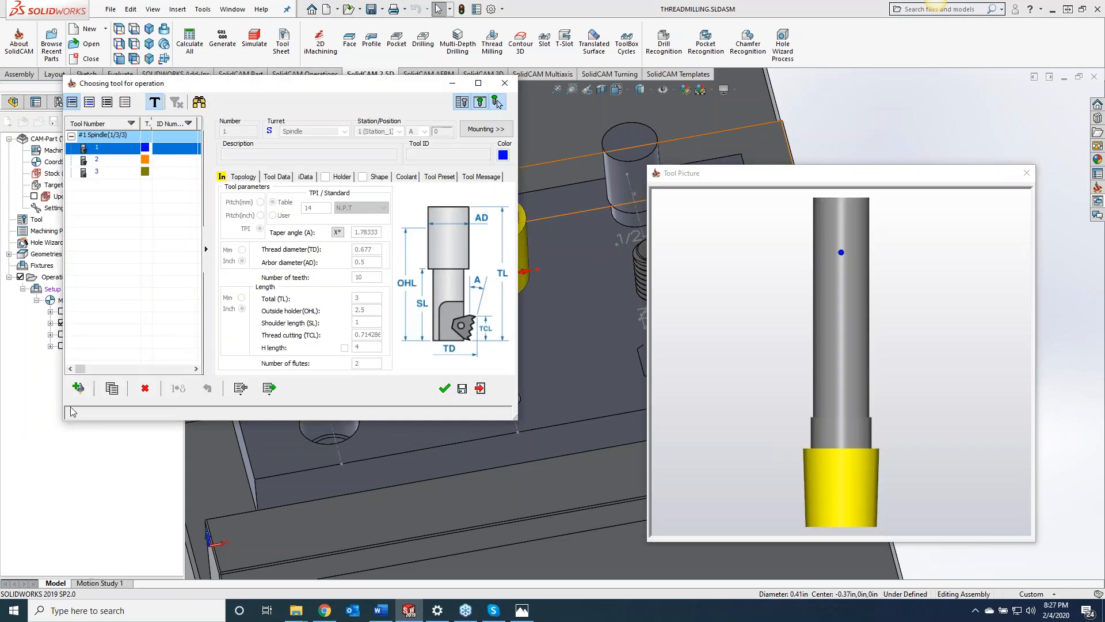
click(78, 388)
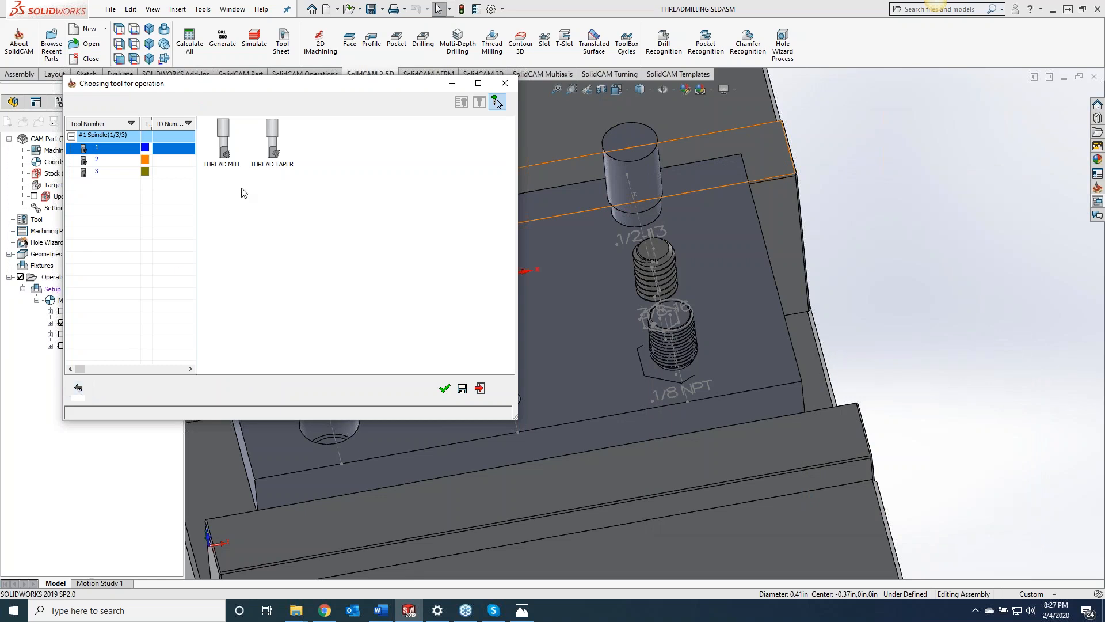
double_click(274, 163)
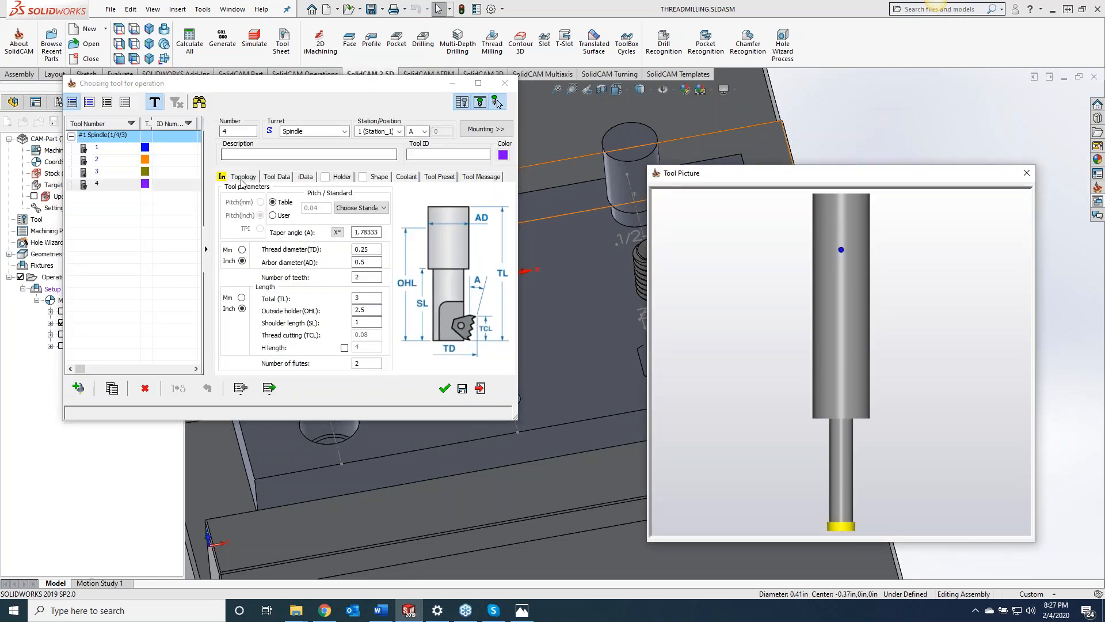
click(362, 208)
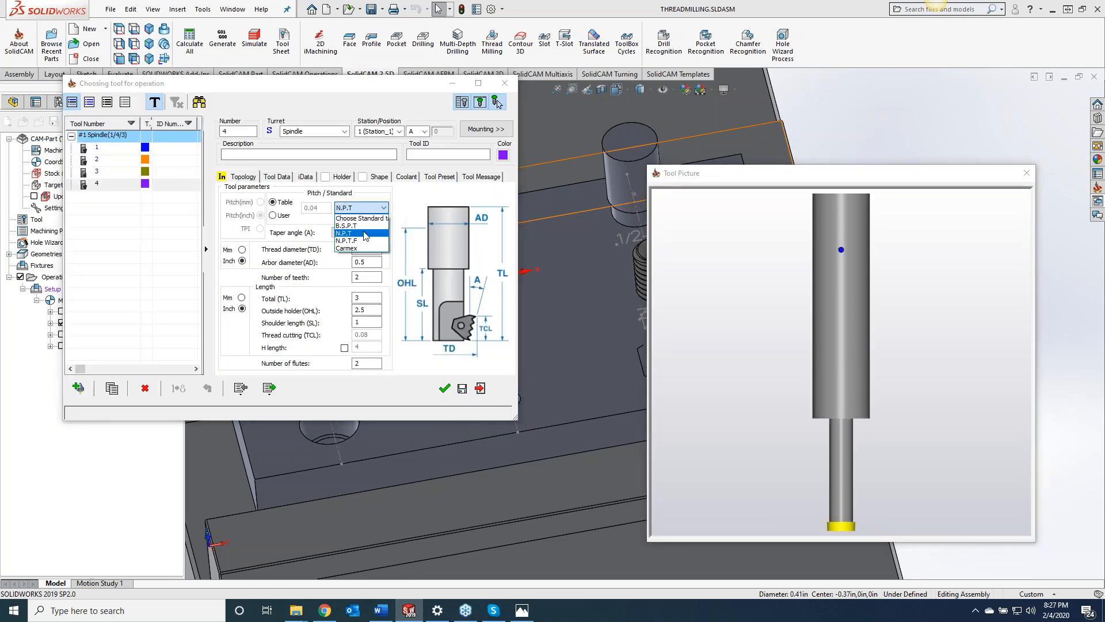
click(364, 233)
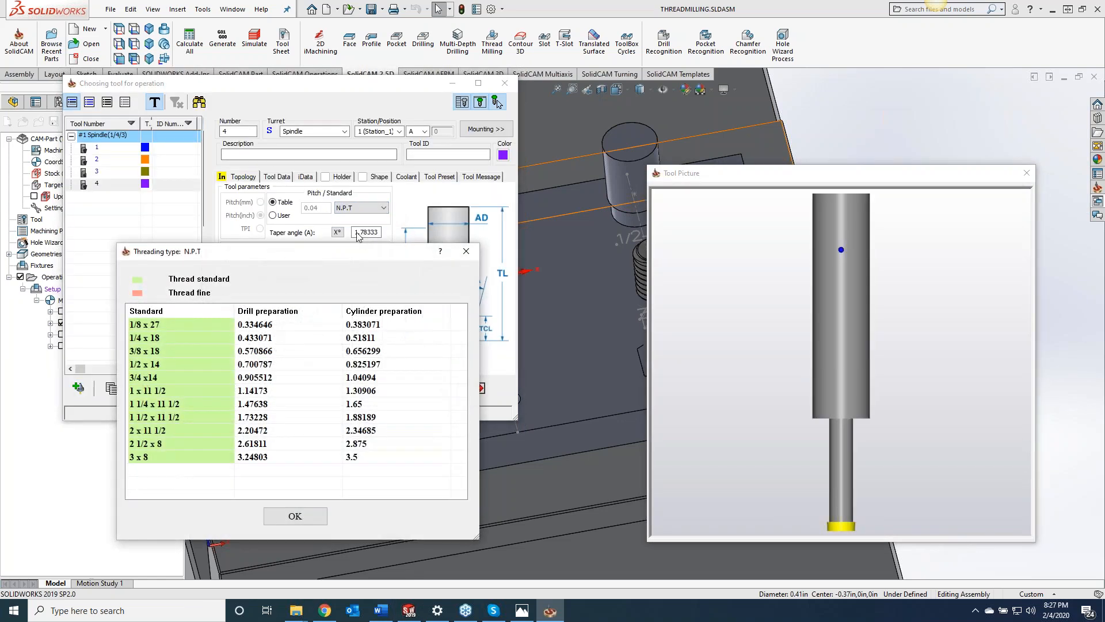
click(160, 325)
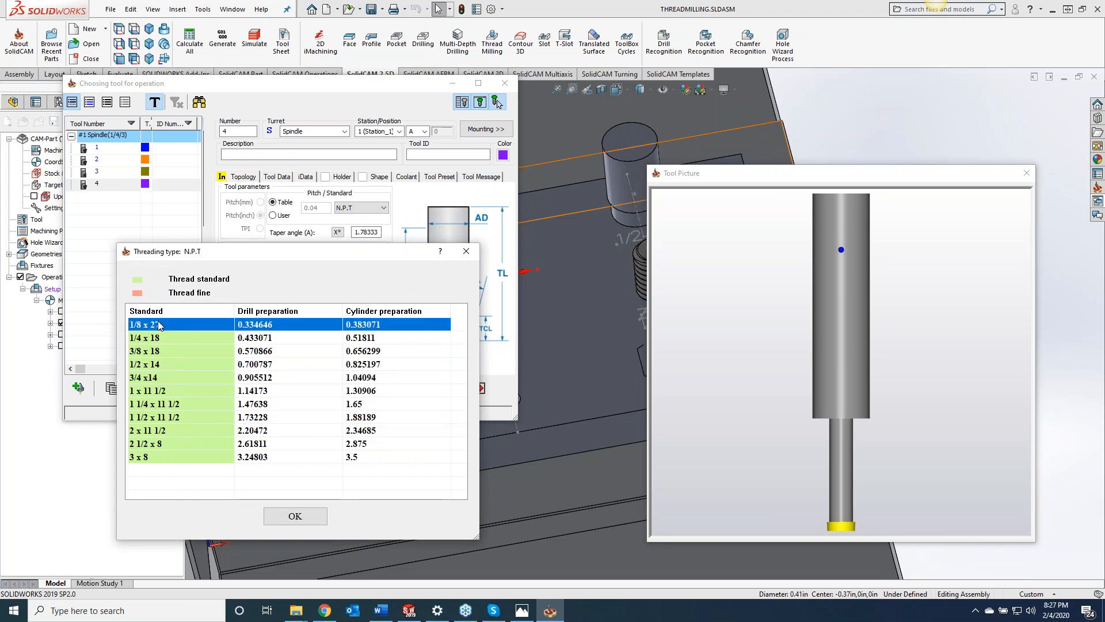
click(297, 516)
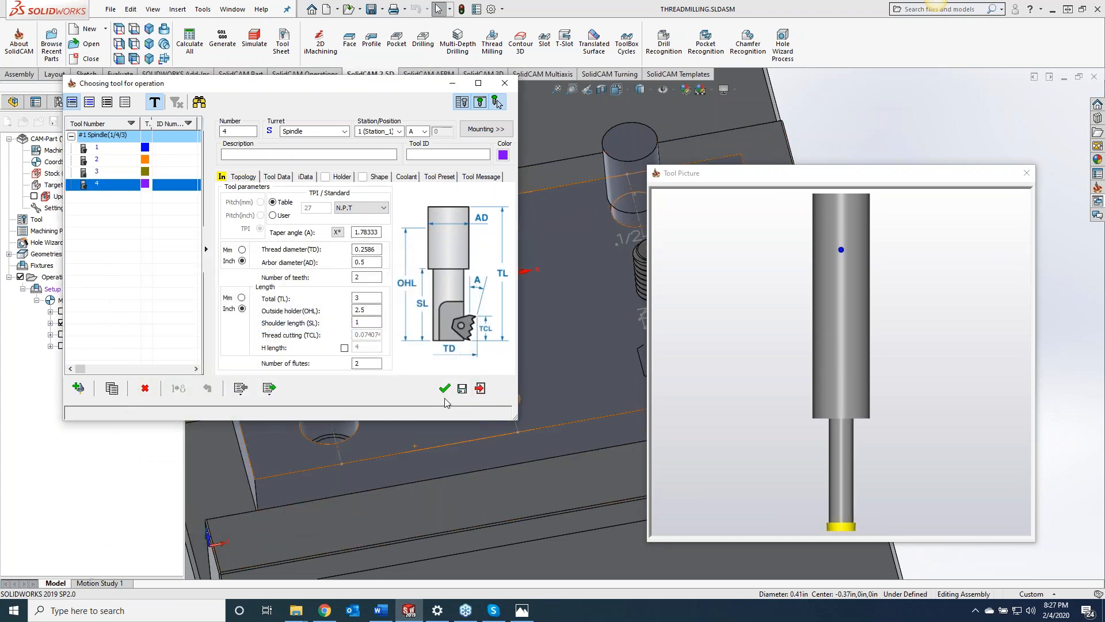
Step: Set the thread taper tool's number of teeth to 1 and accept it for the operation
double_click(368, 277)
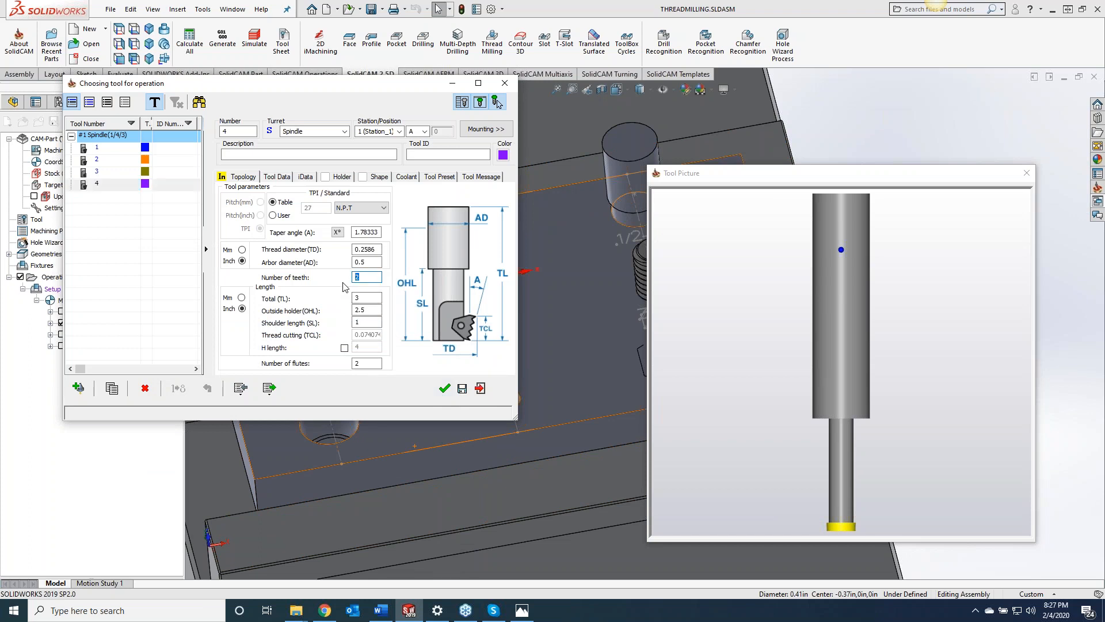
text(1)
click(444, 388)
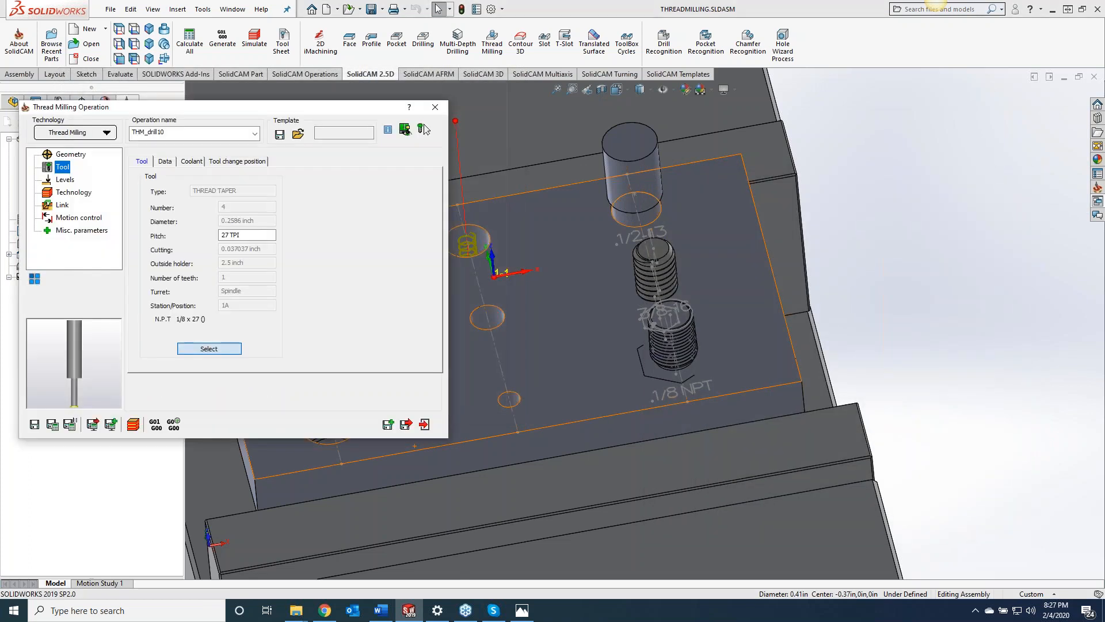
Step: Define the upper level from the 1/8 NPT stud's top face and the thread depth from the plate's top face
click(65, 179)
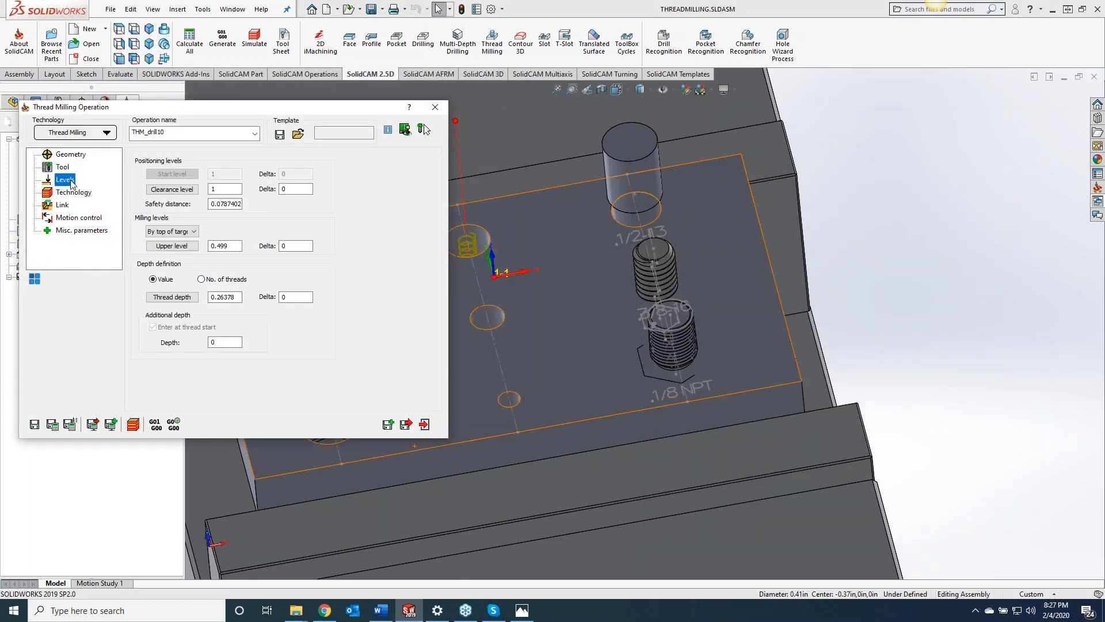
click(172, 246)
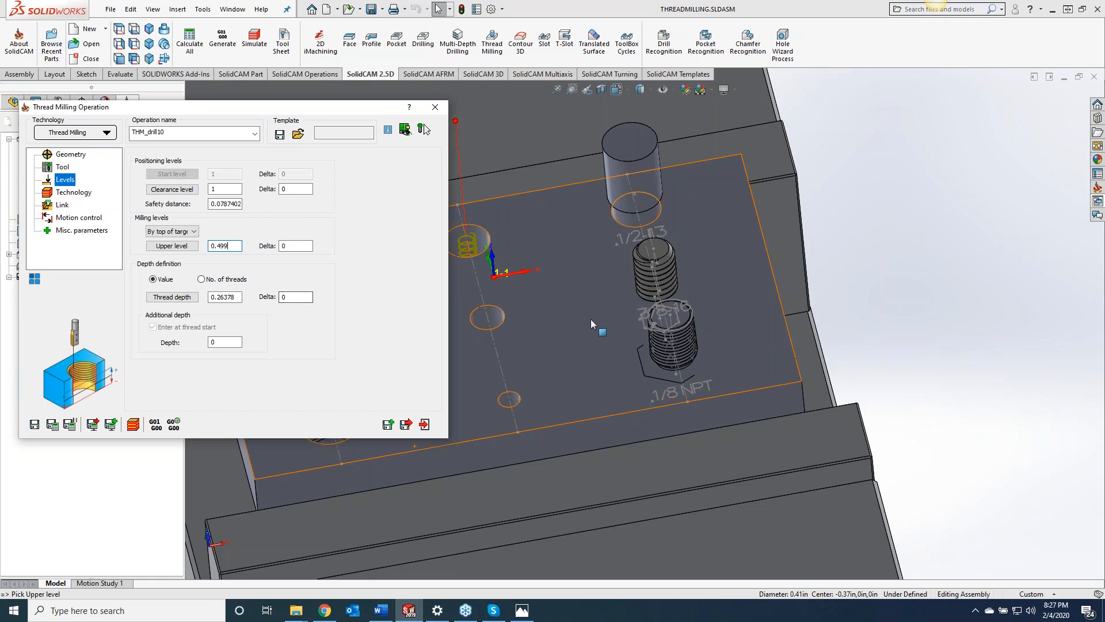
click(670, 317)
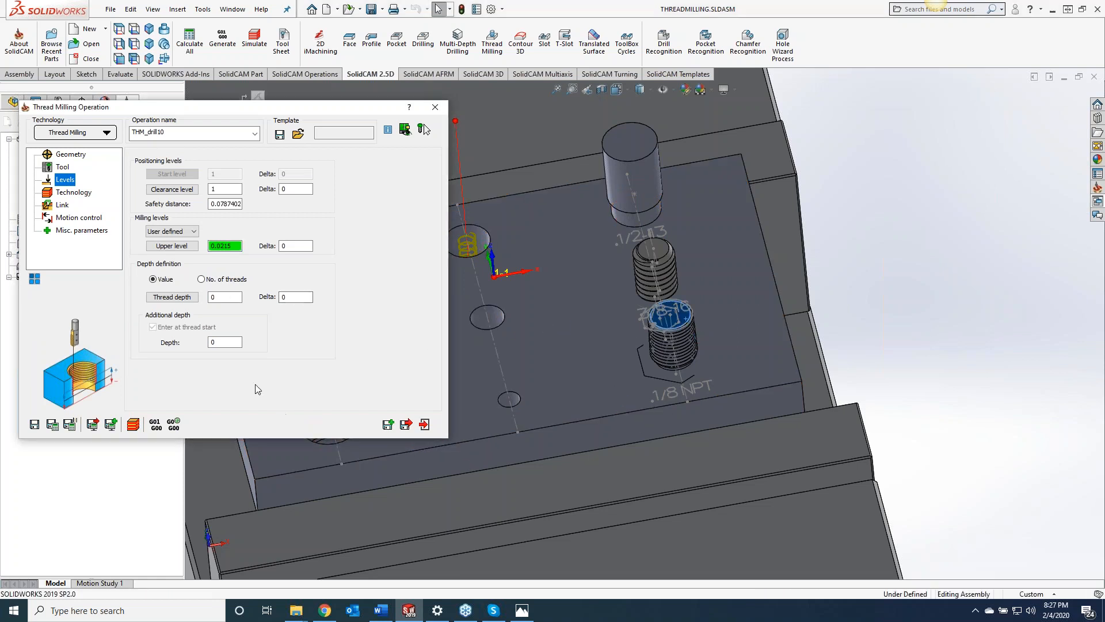
click(172, 296)
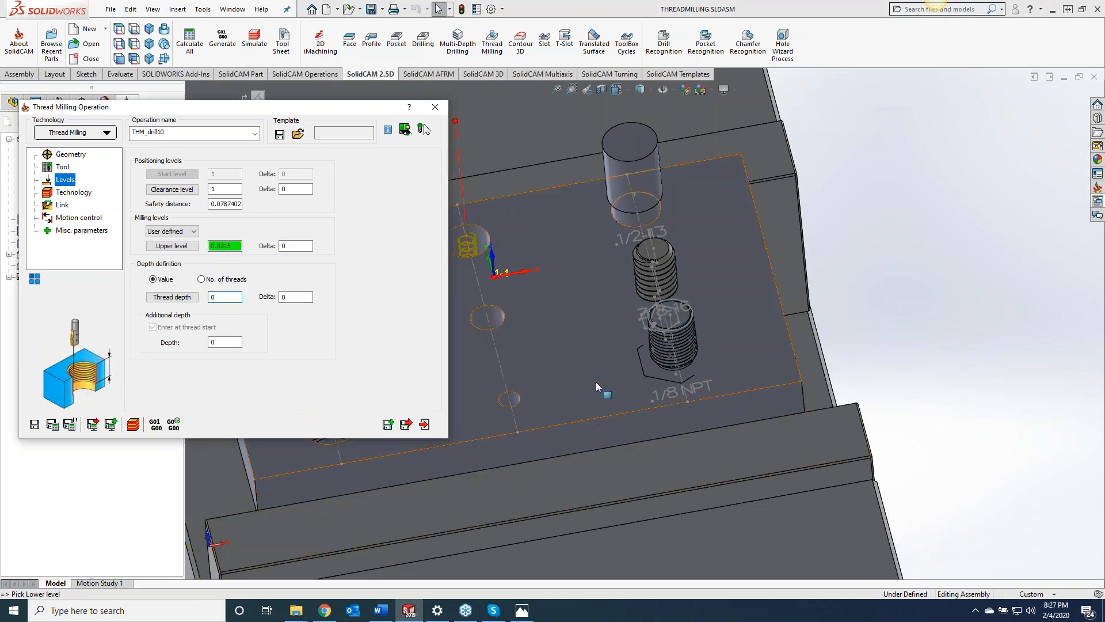
click(574, 395)
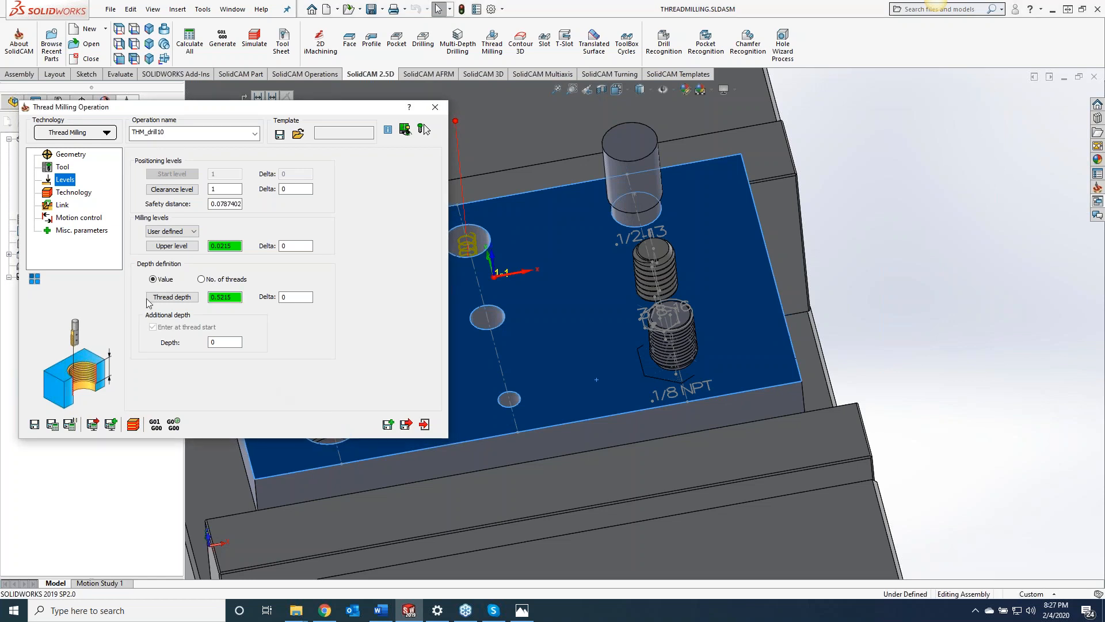
Step: Set the thread type to External in the operation's technology data
click(76, 194)
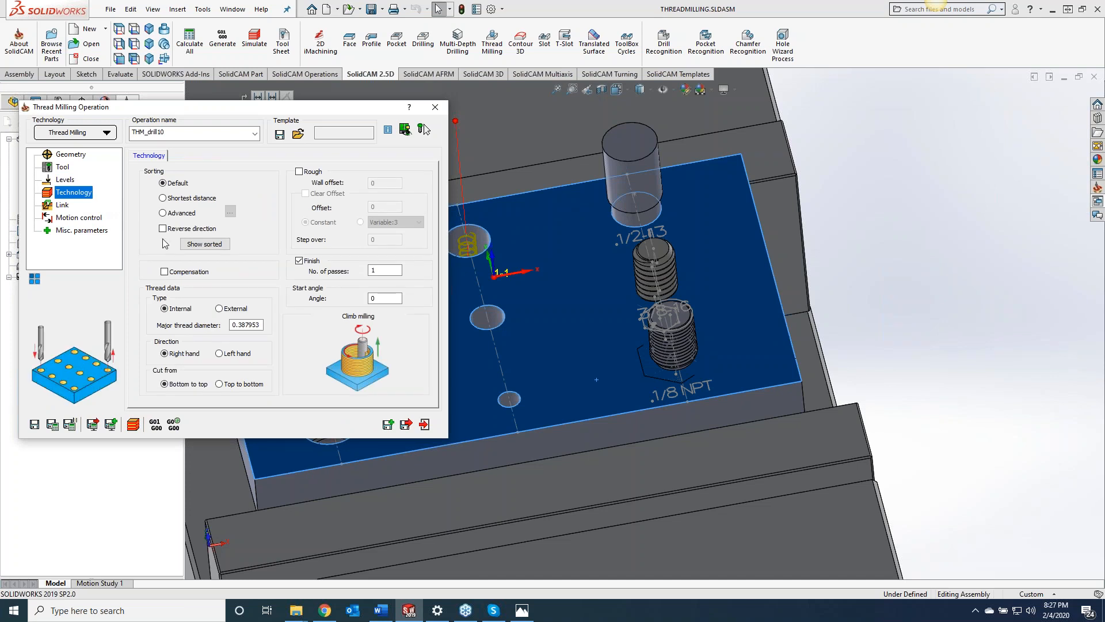
click(220, 309)
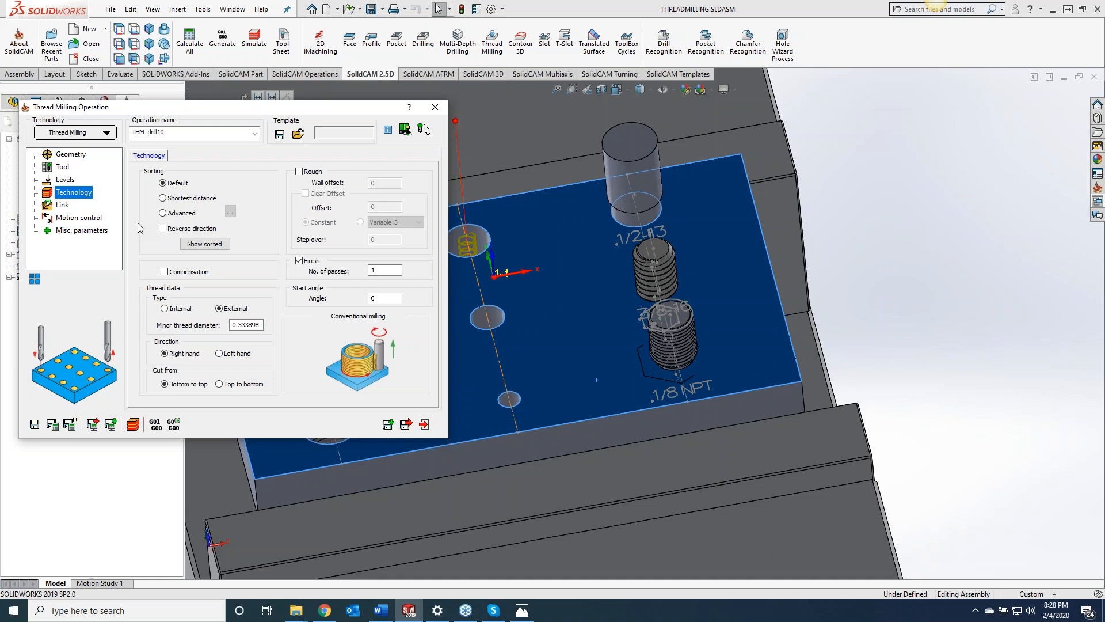
Step: Review the N.P.T standard table for the 1/8 x 27 preparation diameters, close the tool picture and keep tool 4 for the operation
click(62, 167)
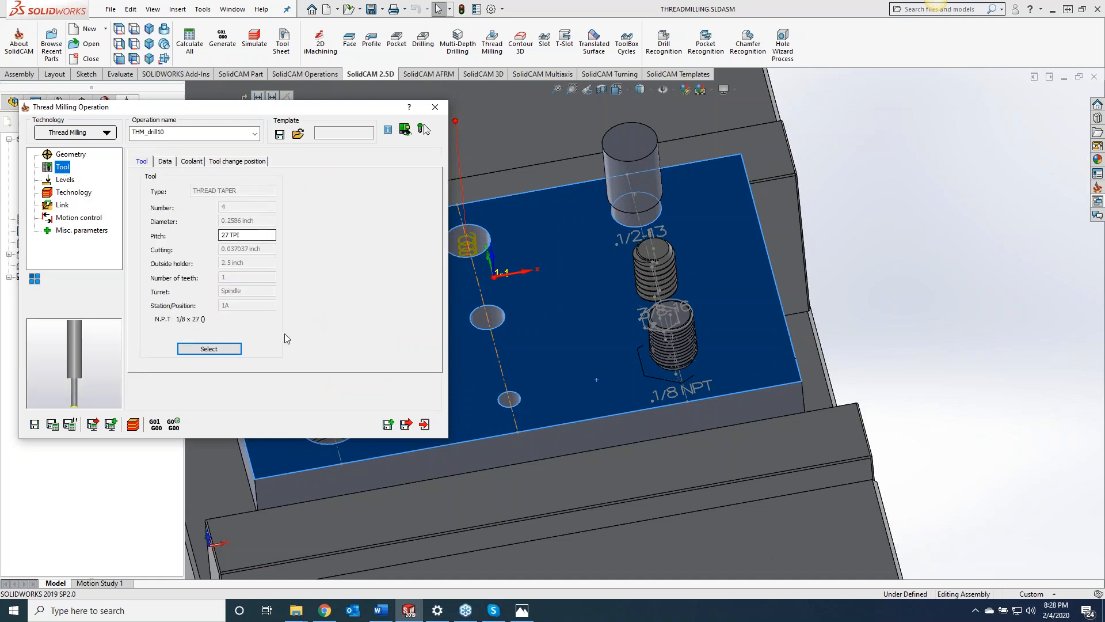
click(226, 346)
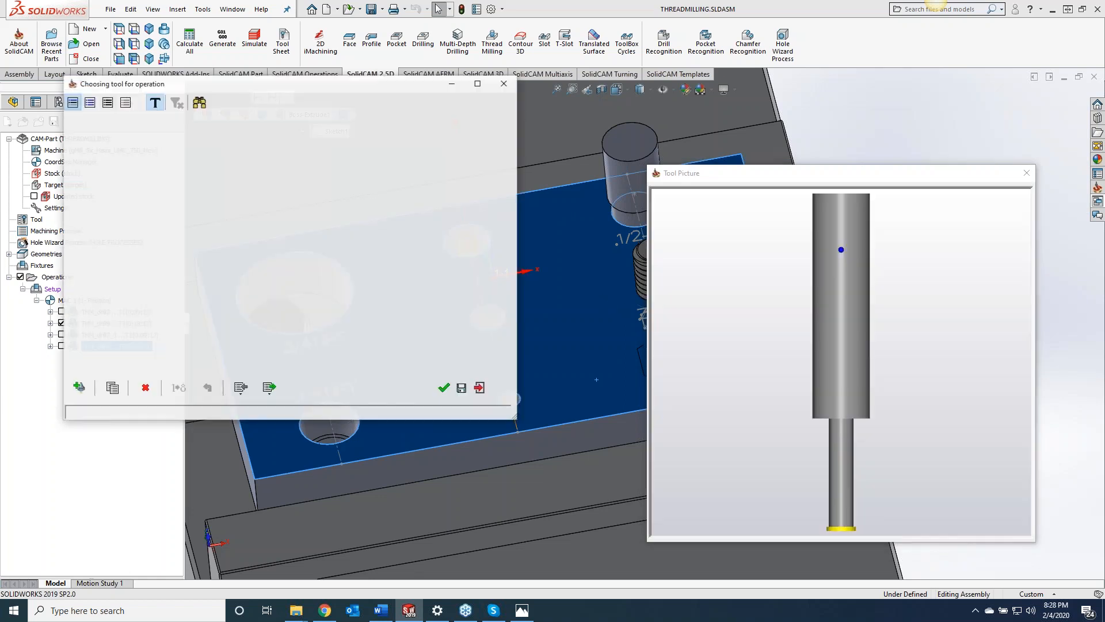
click(366, 211)
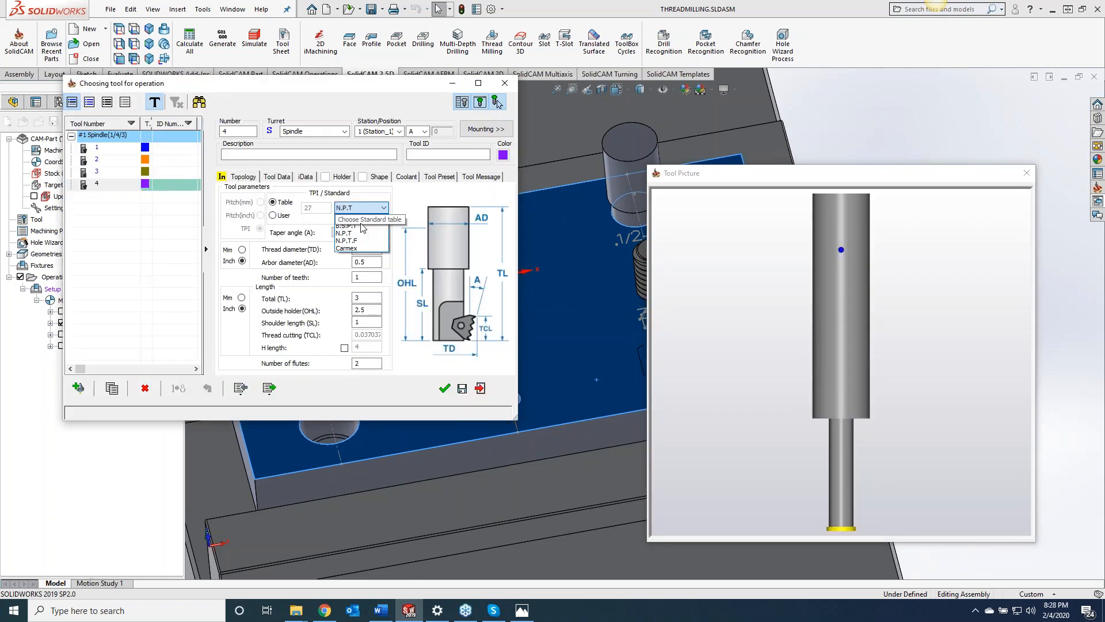
click(348, 217)
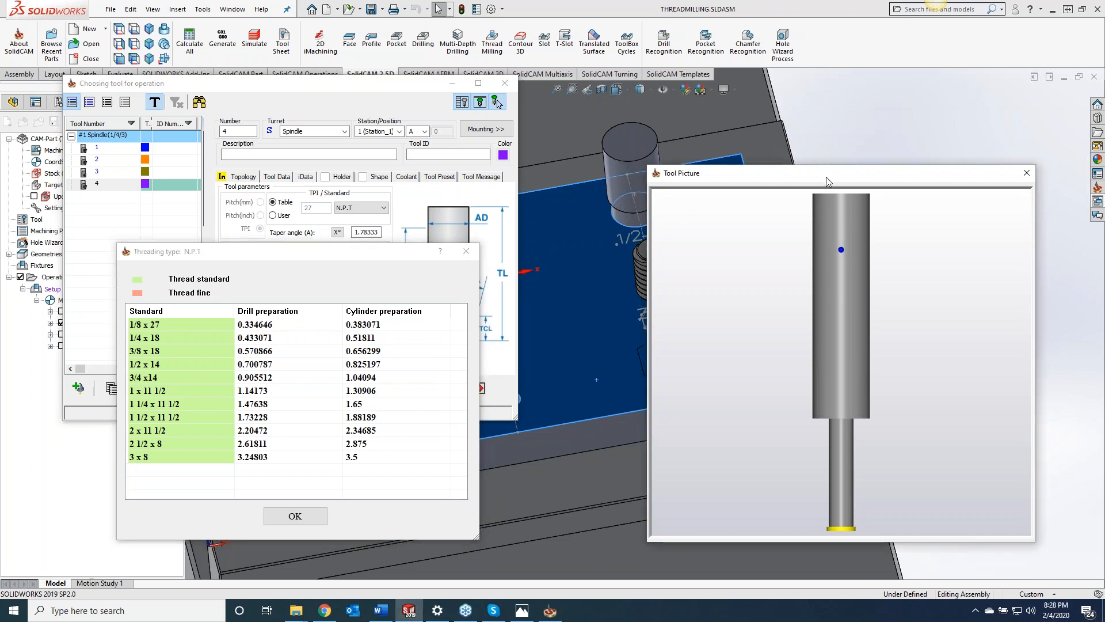
drag(772, 174, 945, 280)
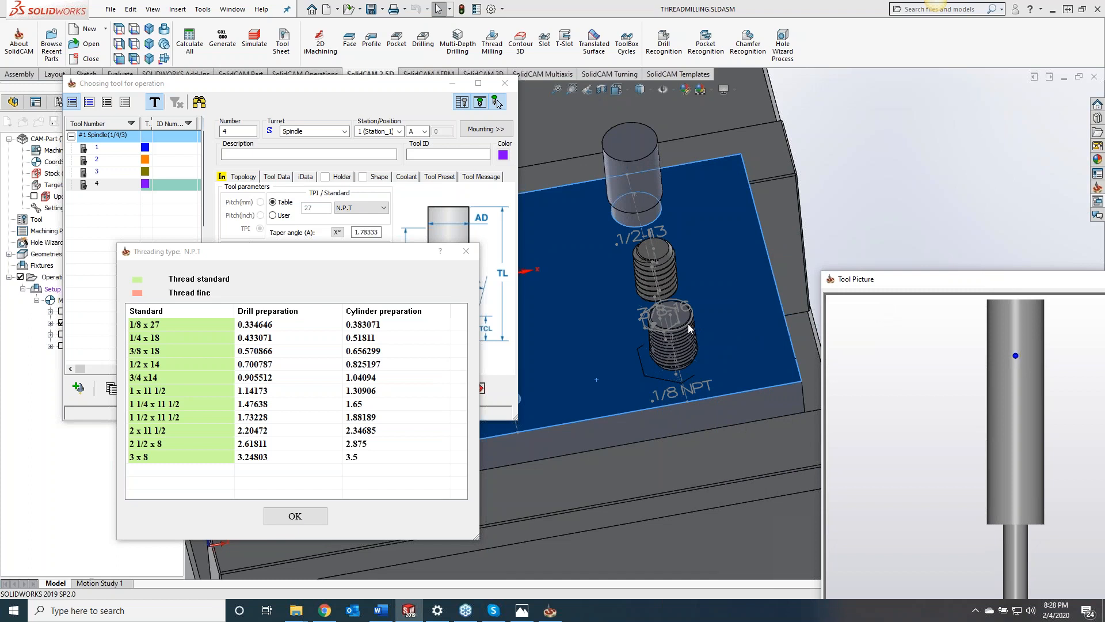
drag(992, 282, 807, 268)
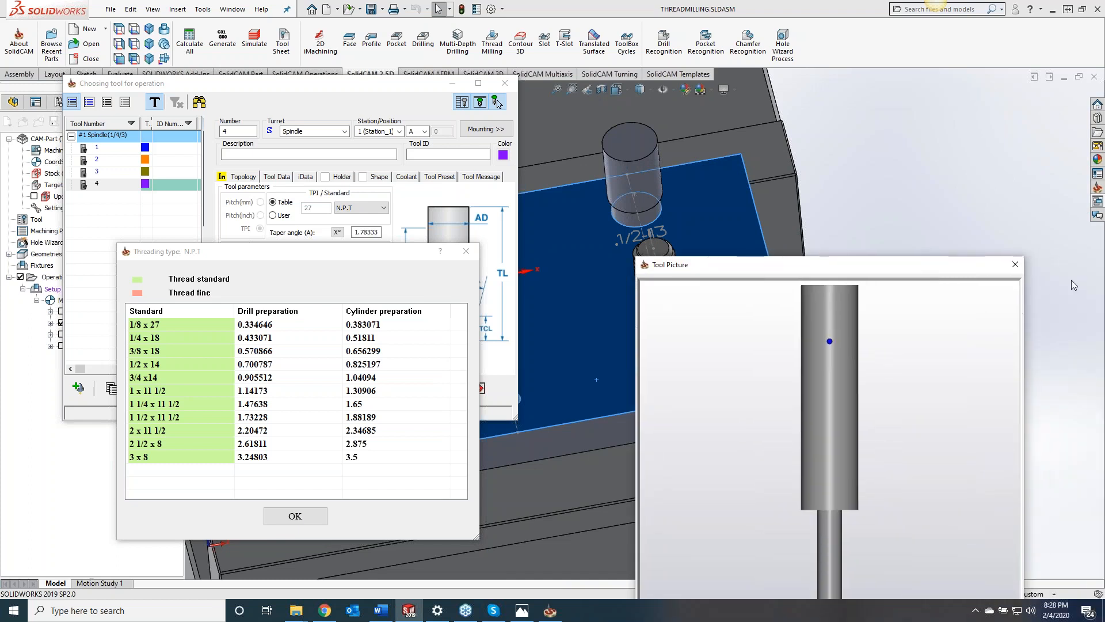
click(1016, 266)
click(466, 251)
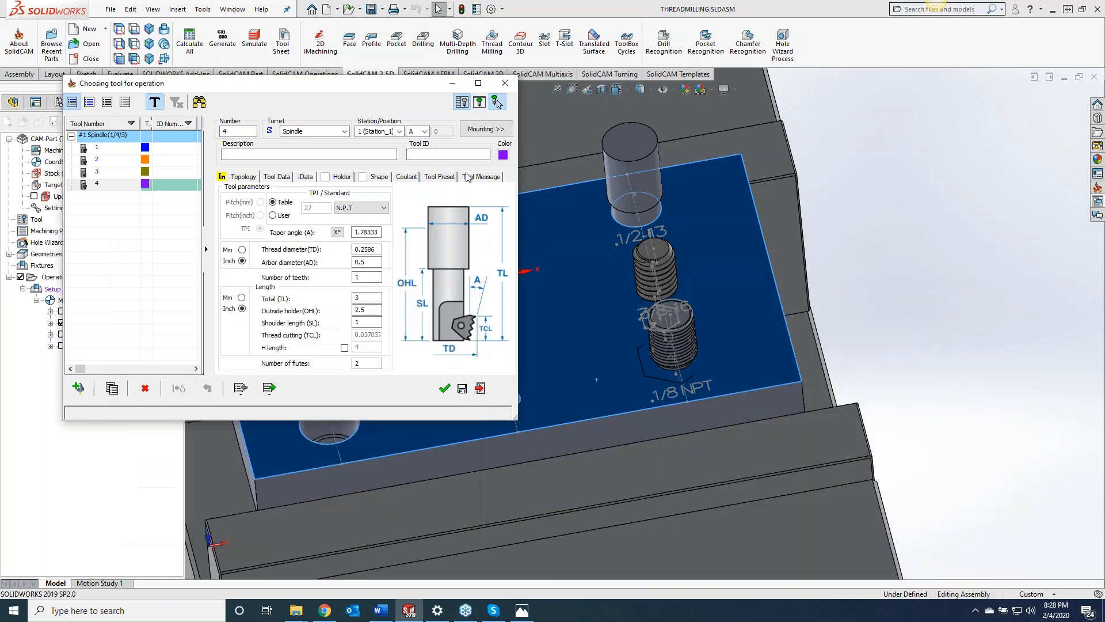
click(98, 184)
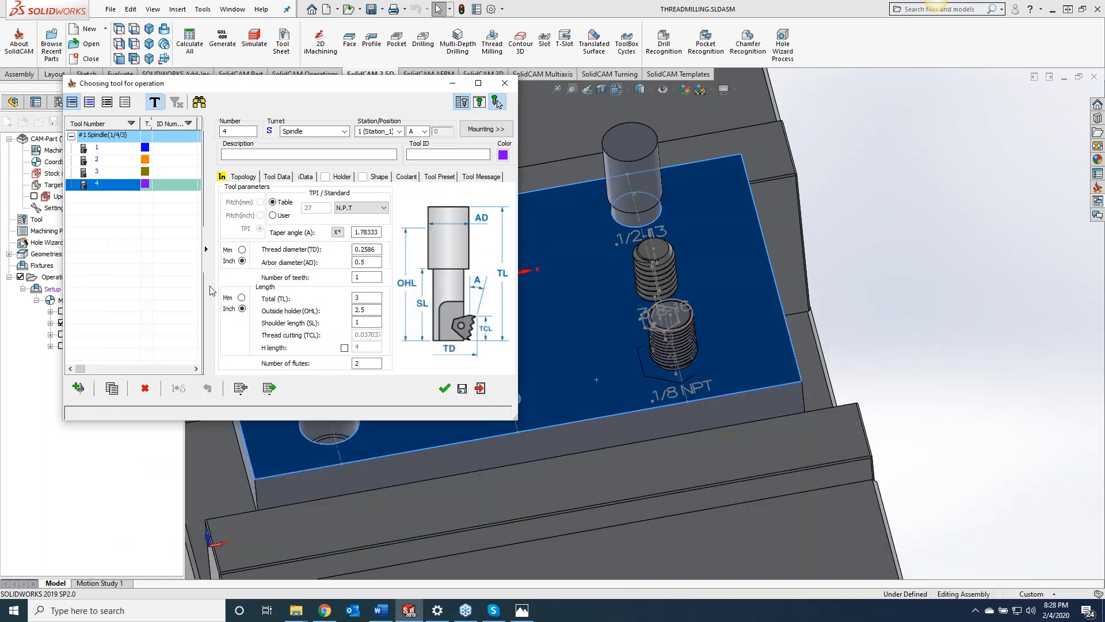
click(444, 387)
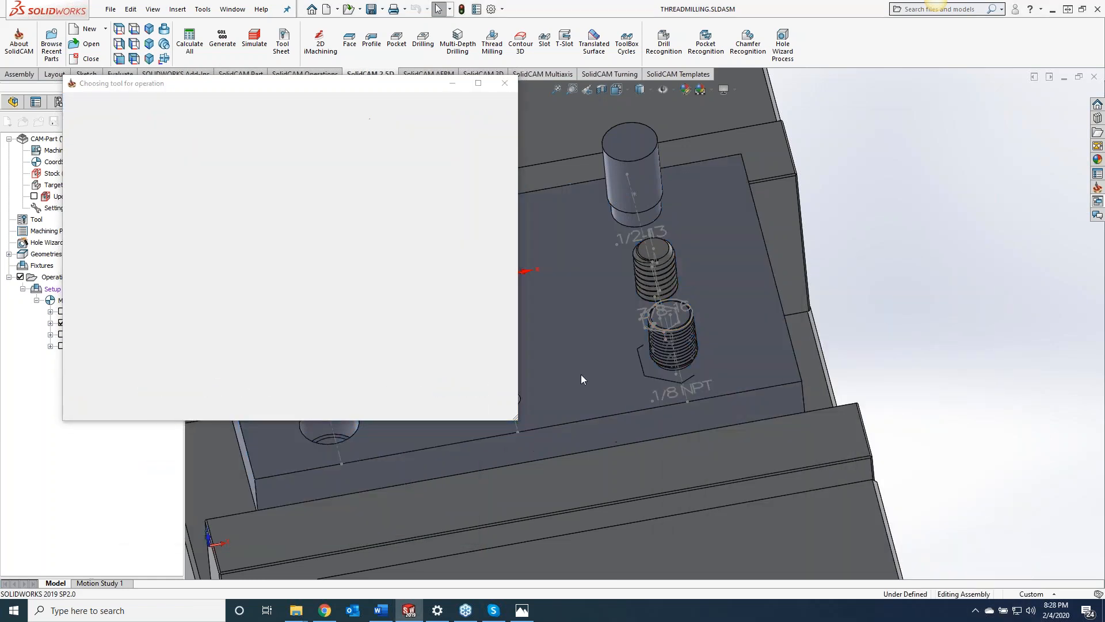
Step: Check the diameter of the 1/8 NPT stud's top edge and the operation's minor thread diameter
click(687, 325)
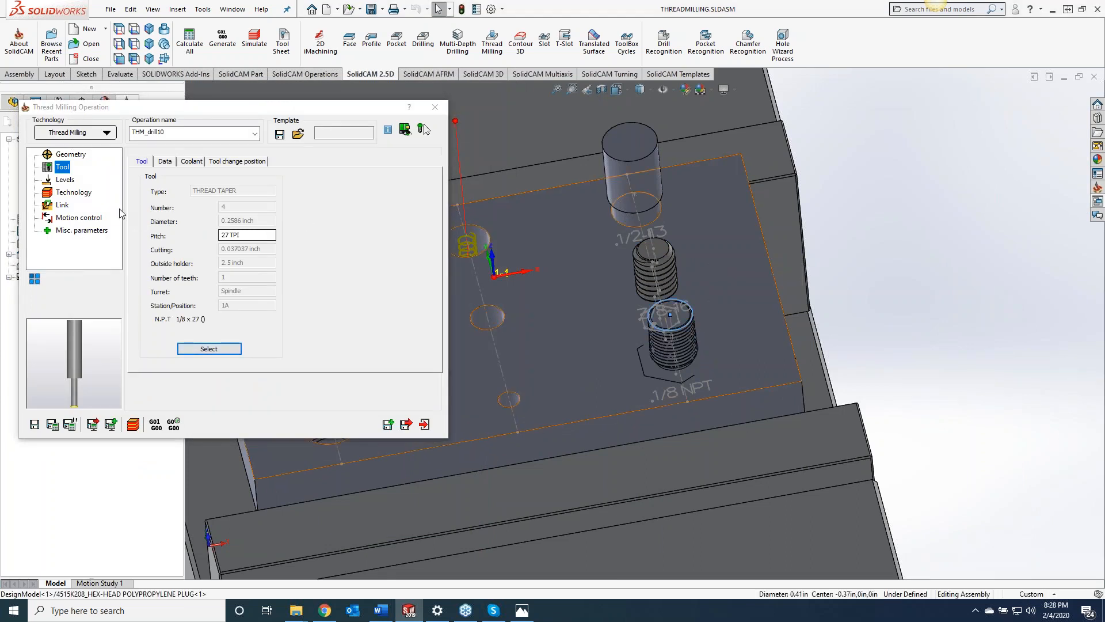
click(80, 193)
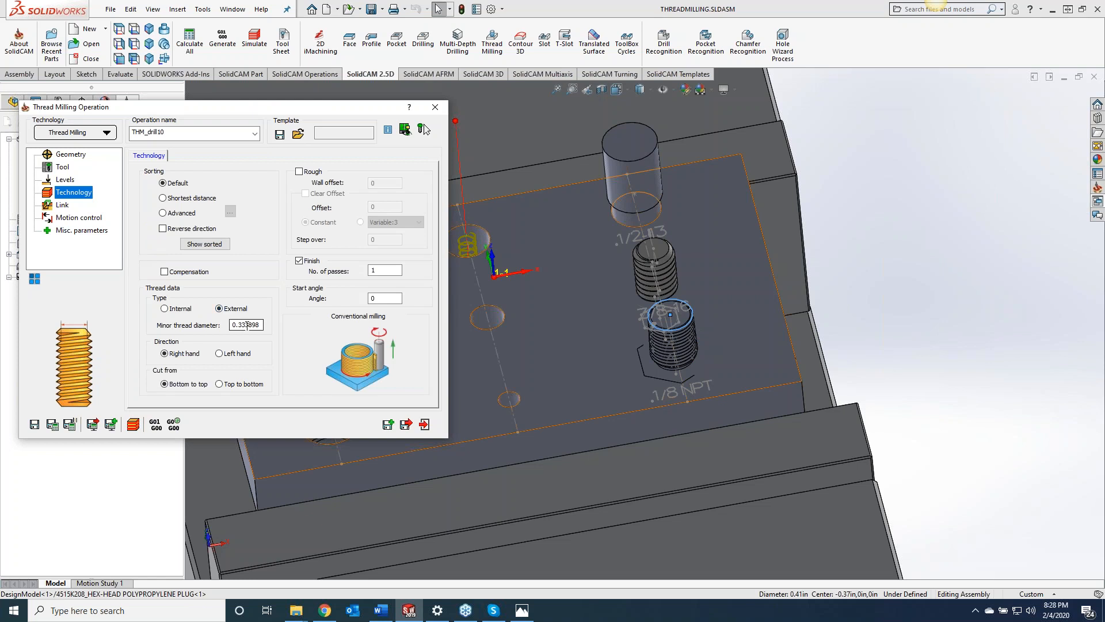
Step: Set the external thread's minor diameter to 0.334, cut from top to bottom, and save and calculate the operation
drag(246, 325, 299, 318)
text(4)
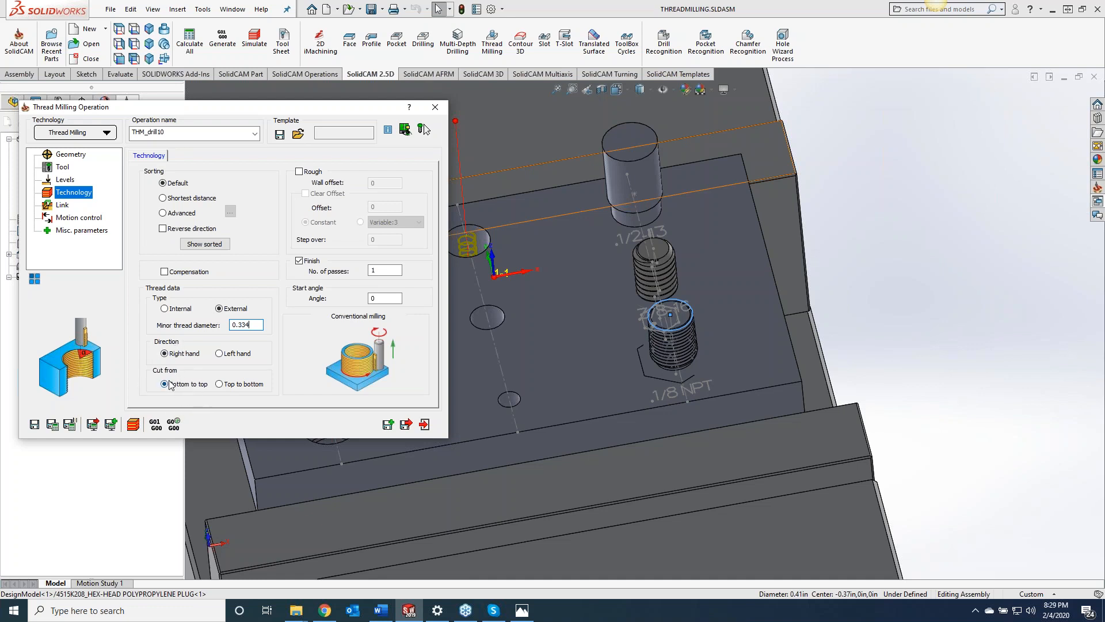
click(231, 387)
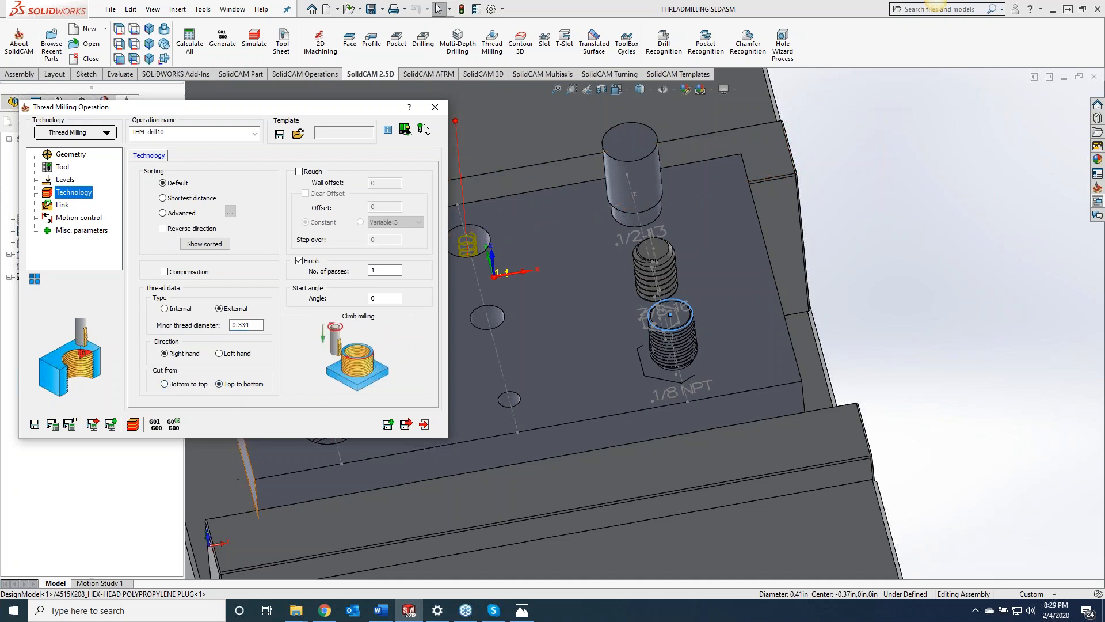
click(53, 426)
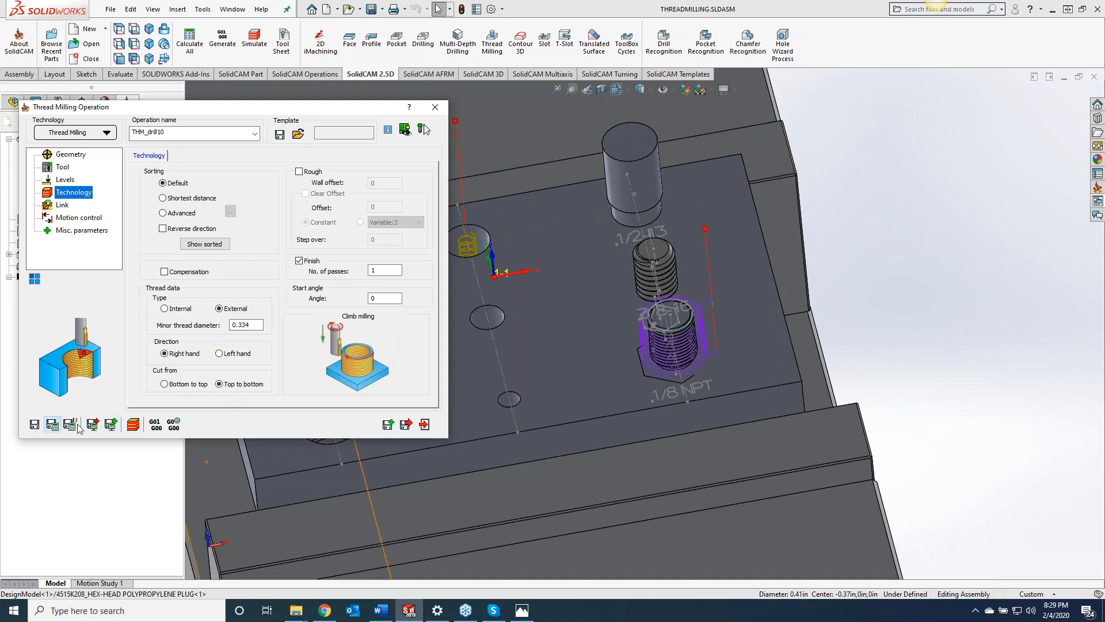
Step: Run the SolidVerify simulation of the 1/8 NPT external thread and inspect the machined stud
click(423, 129)
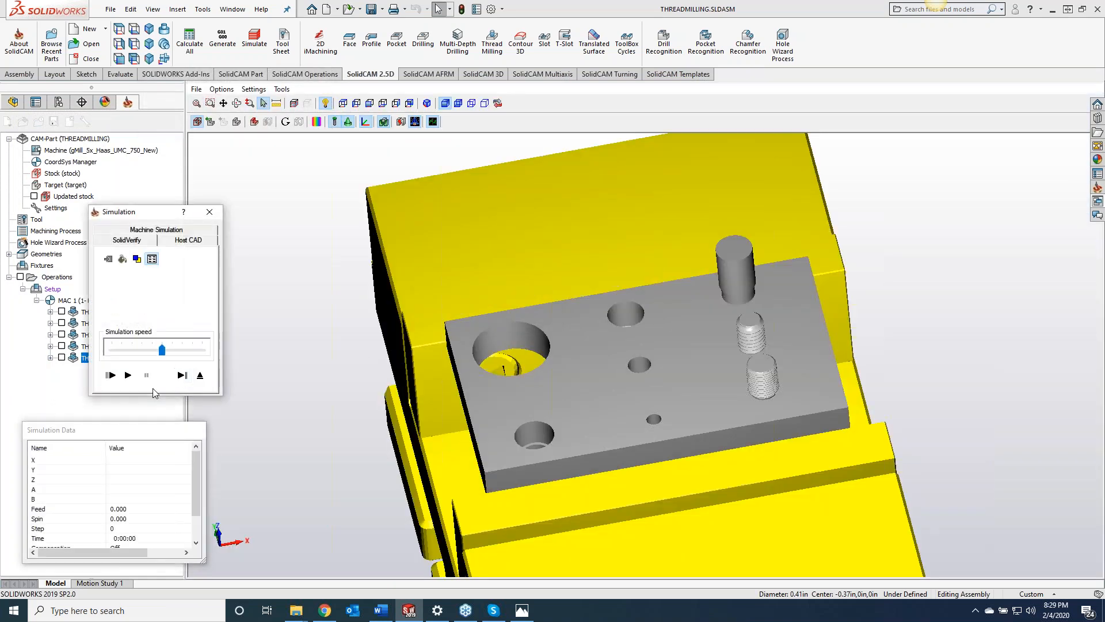
click(131, 377)
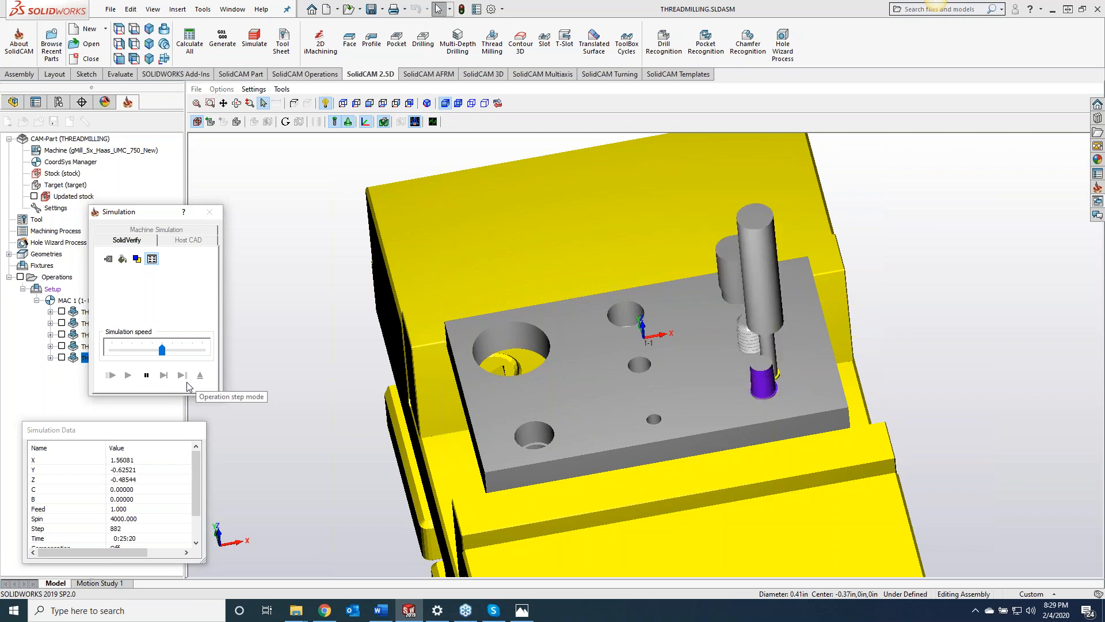
scroll(772, 389, up, 5)
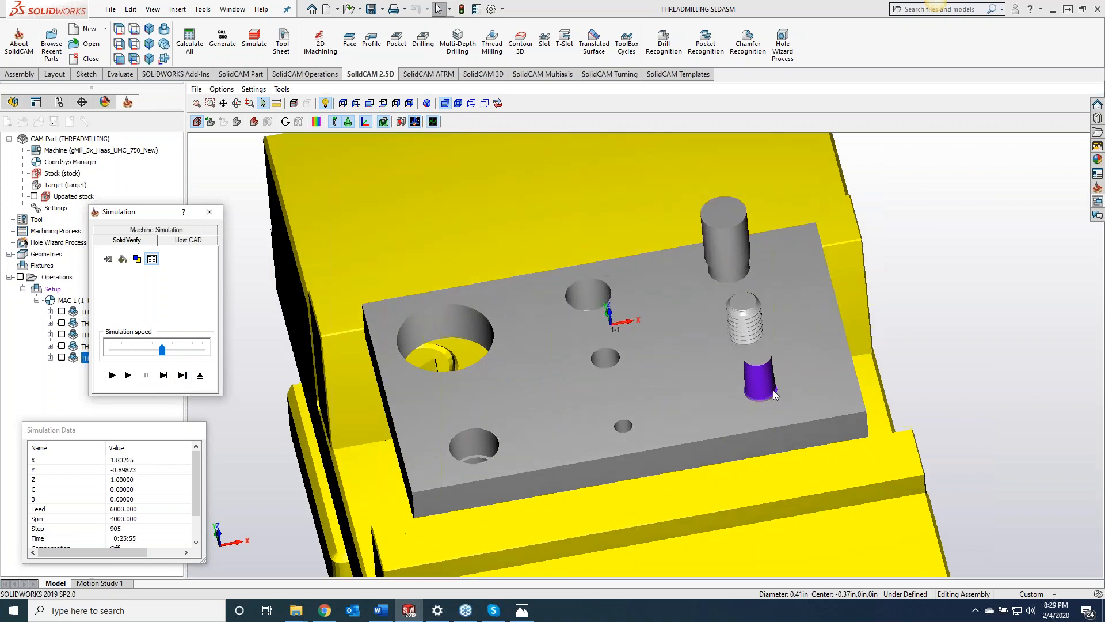
click(209, 212)
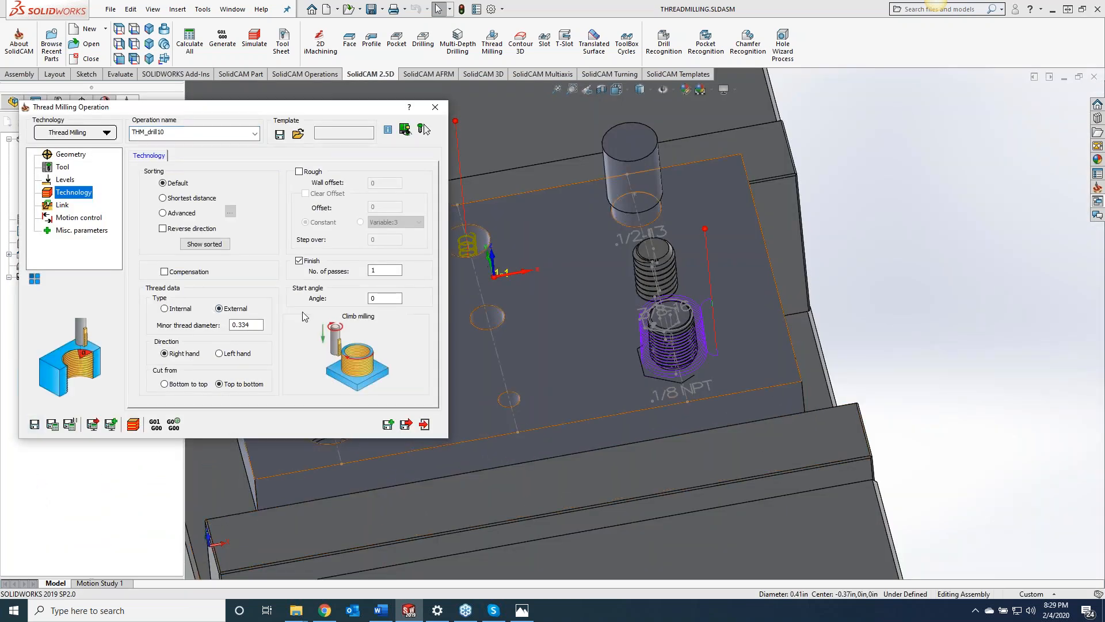
Step: Look up the cylinder preparation diameter for 1/8 x 27 in the operation tool's N.P.T thread table
click(61, 167)
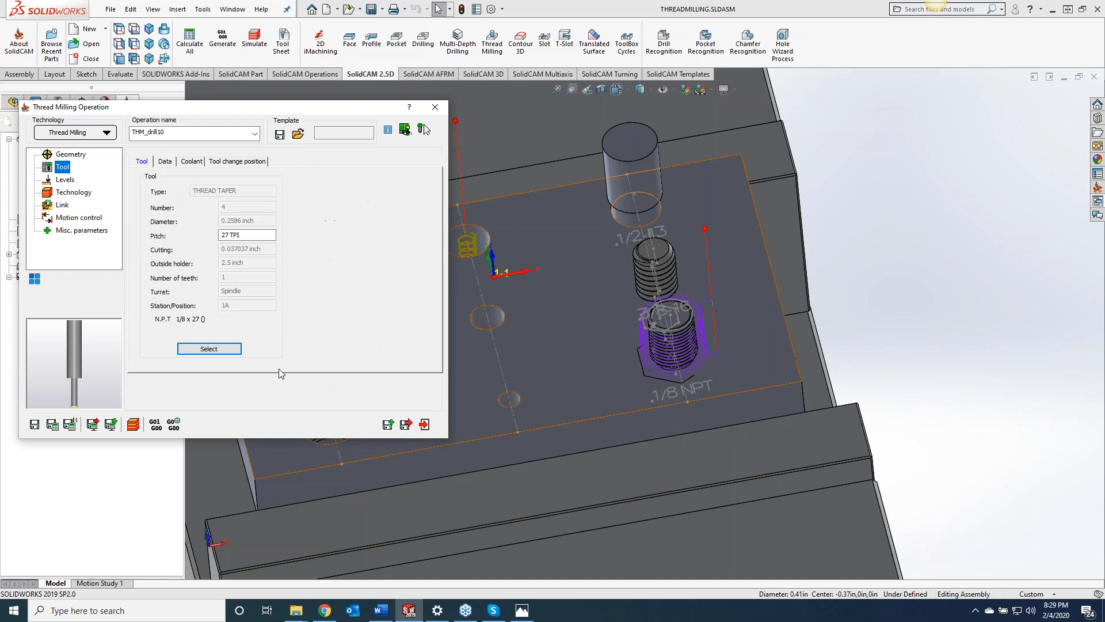
click(424, 424)
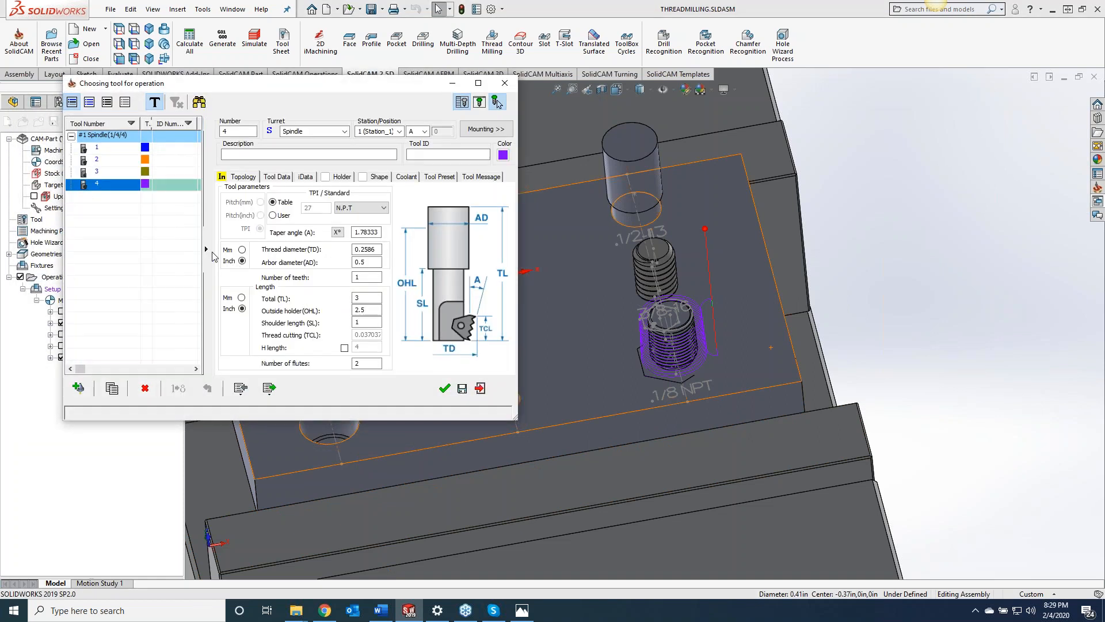
click(361, 208)
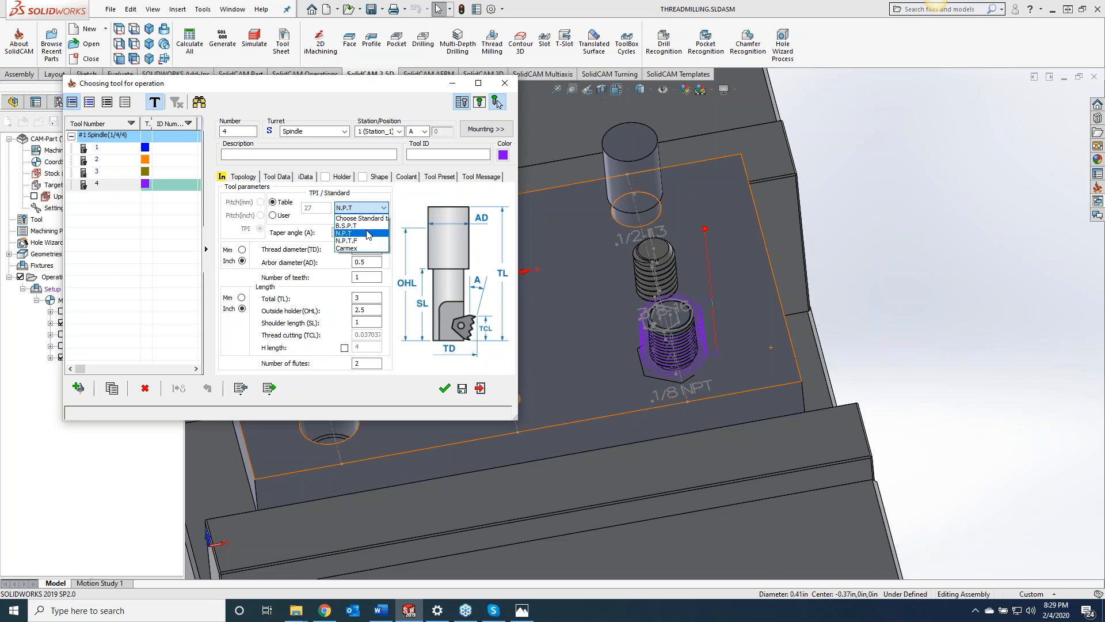
click(361, 233)
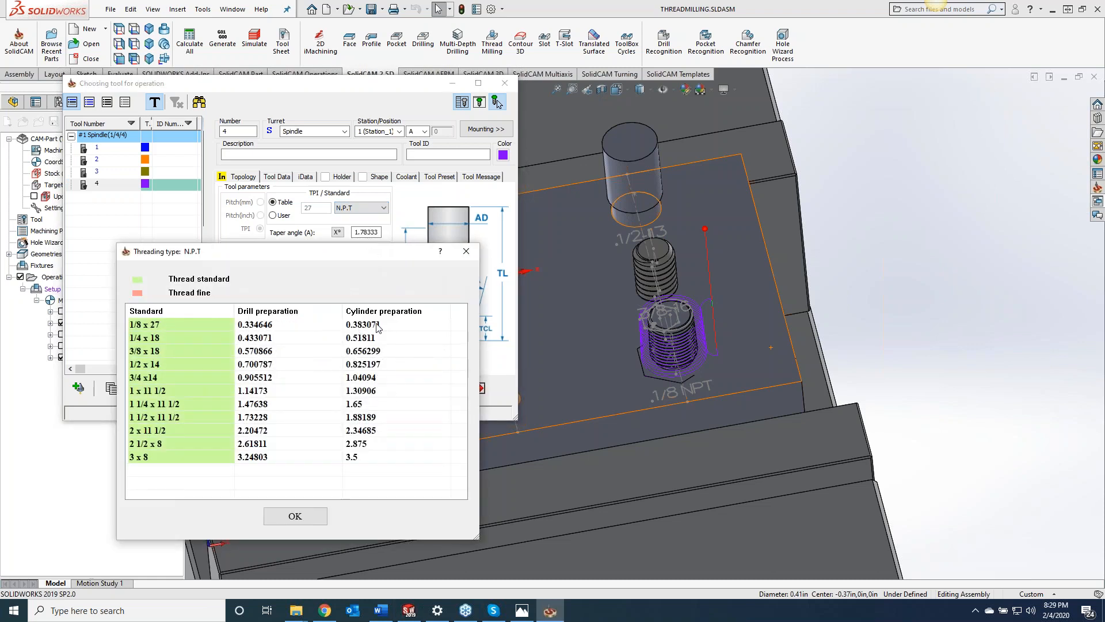
click(465, 252)
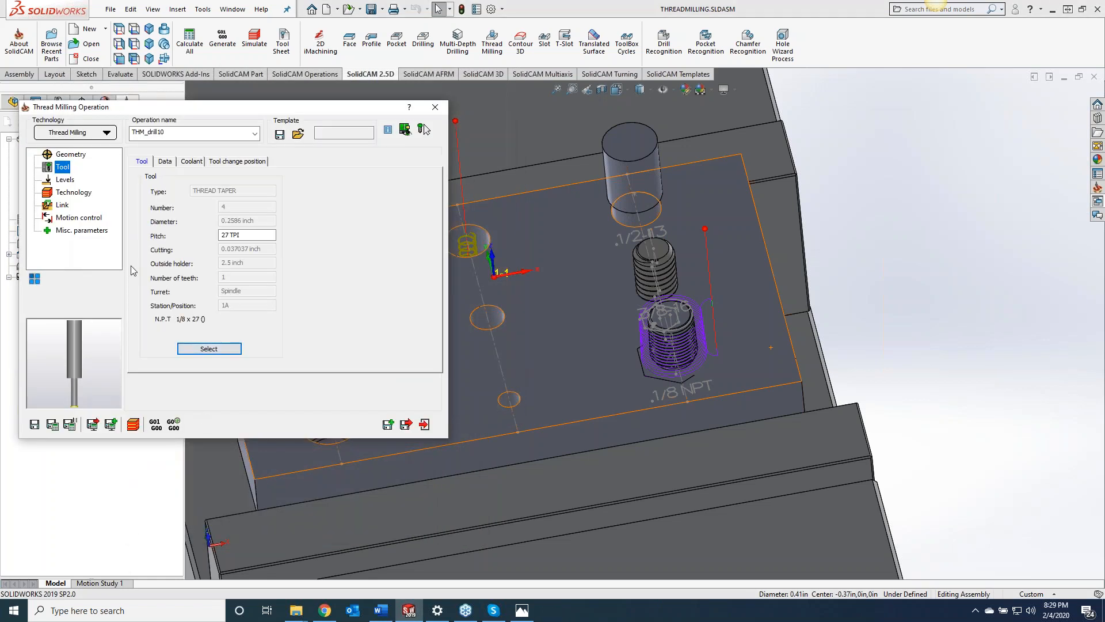
Step: Set the minor thread diameter to 0.383 and rerun the SolidVerify simulation, checking the 1/8 NPT stud up close
click(82, 195)
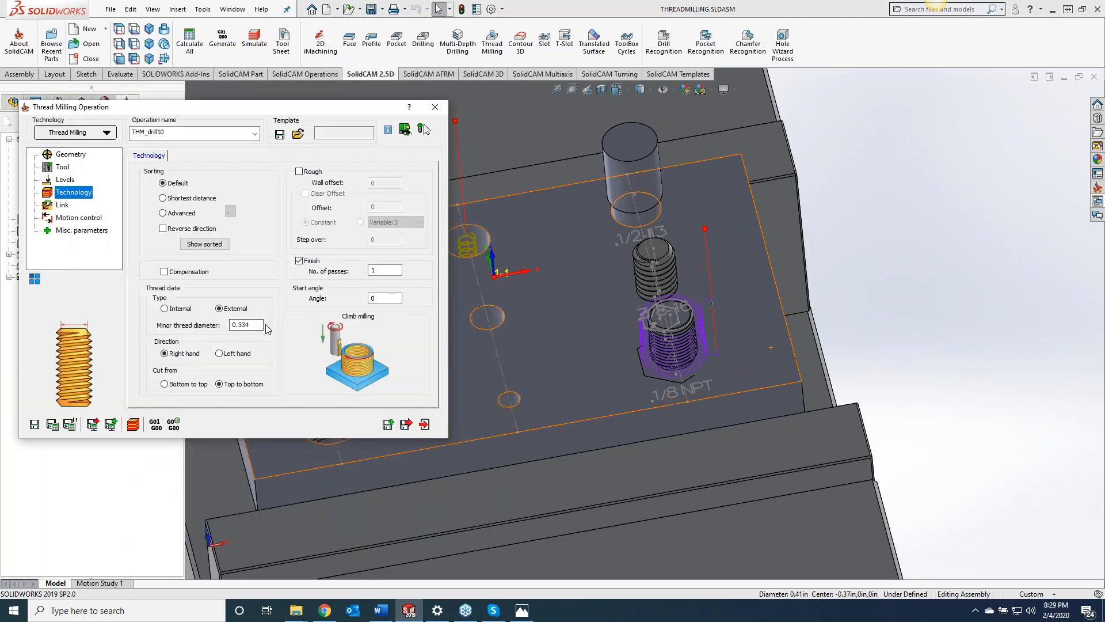
drag(262, 324, 239, 325)
click(134, 426)
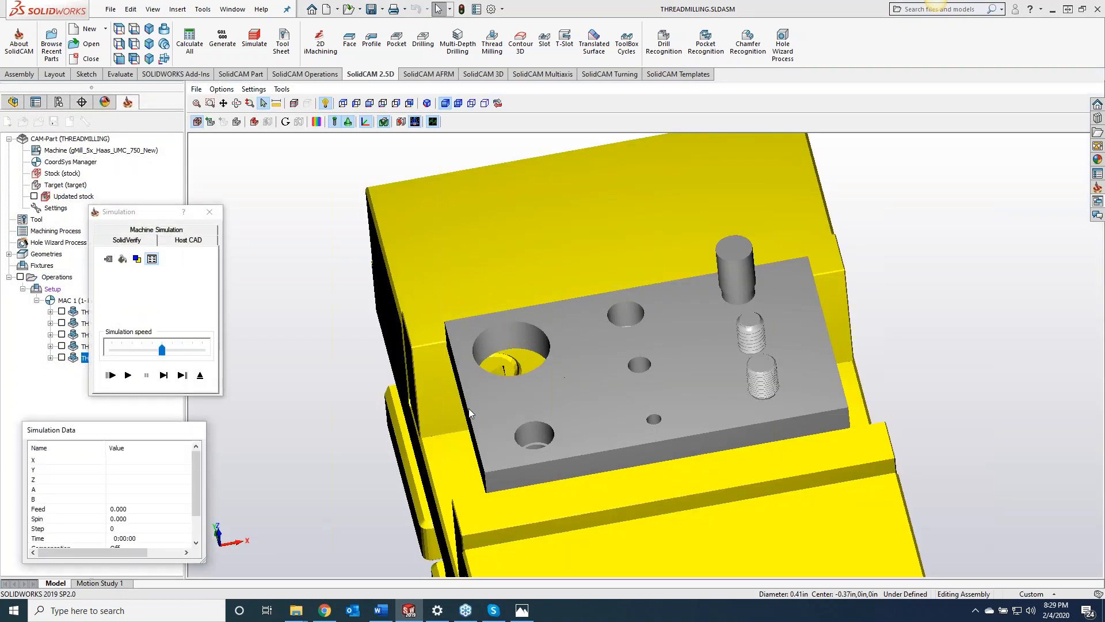
click(128, 375)
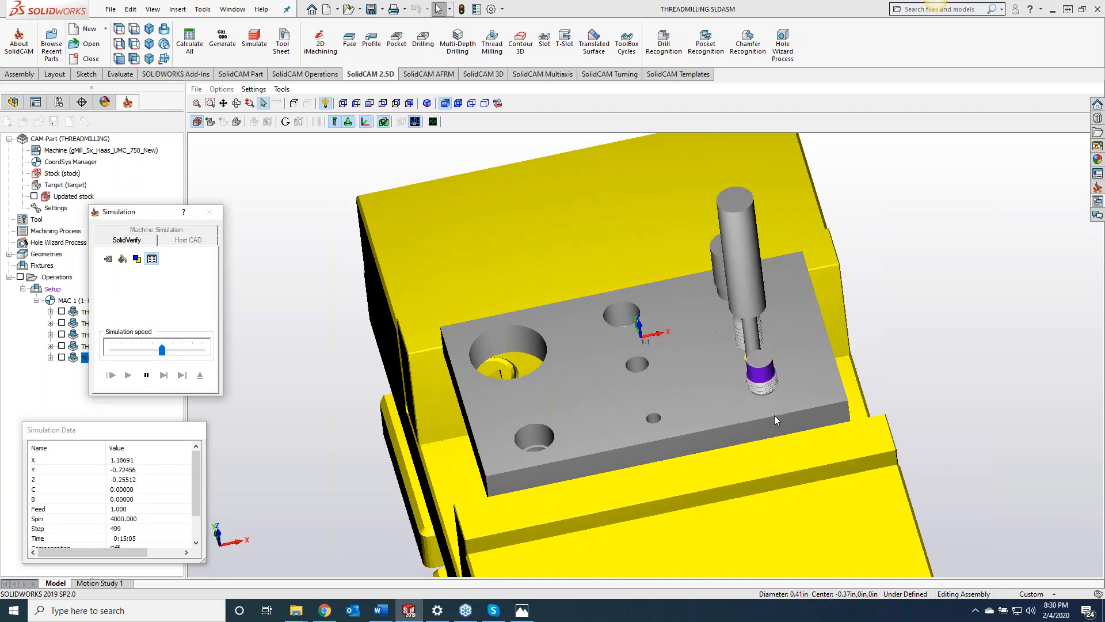
middle_drag(576, 286, 469, 242)
scroll(570, 342, up, 1)
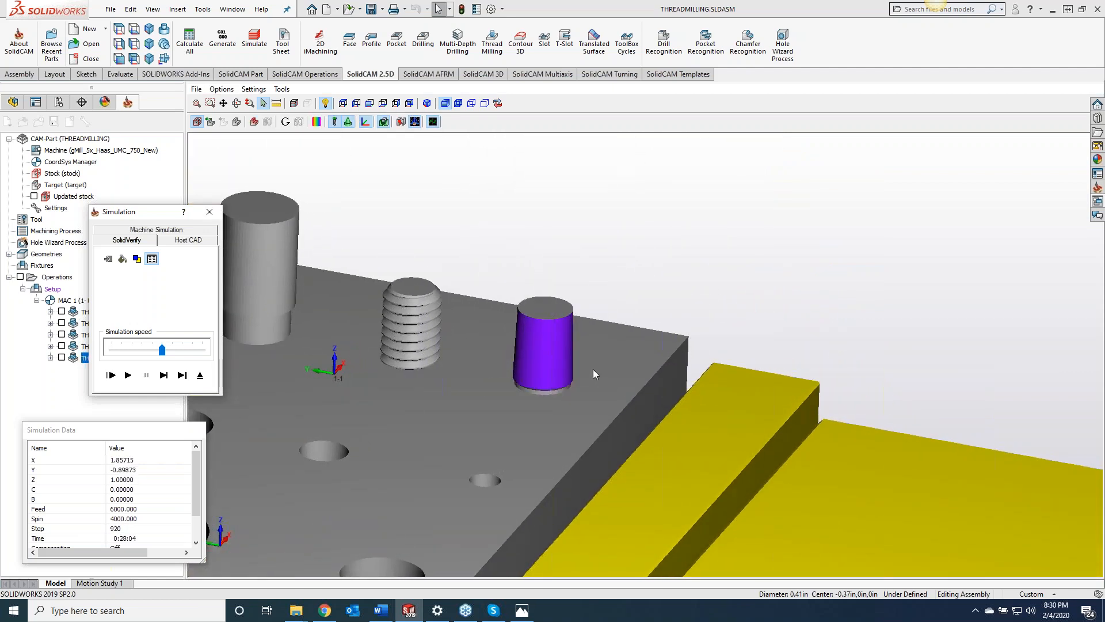
click(209, 211)
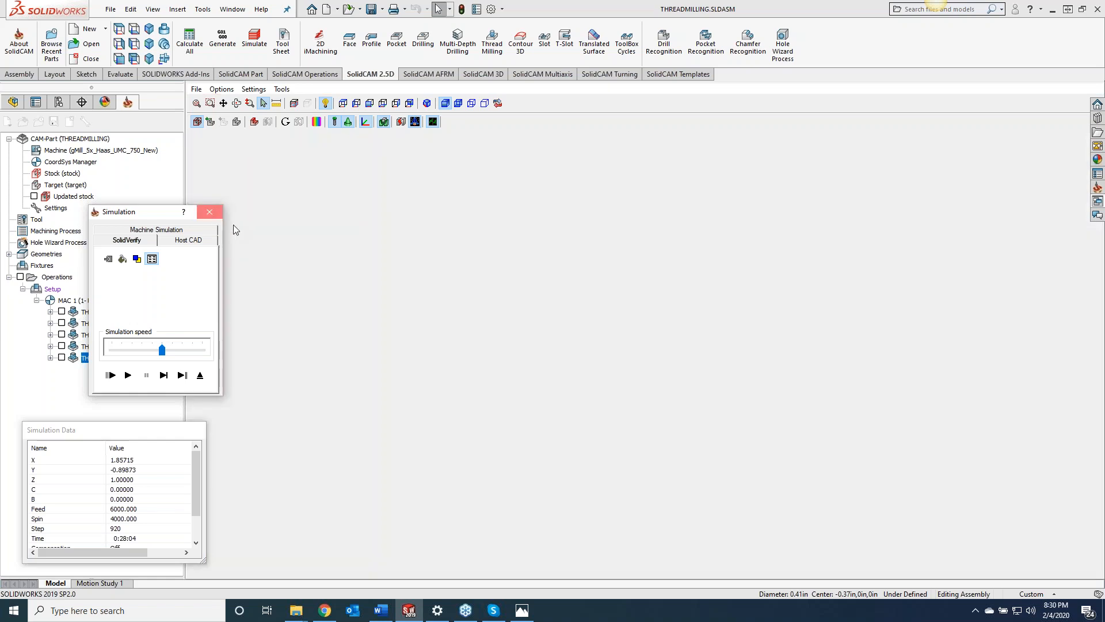
Step: Show the cutting tool preview in the model and close the 1/8 NPT thread milling operation
click(425, 129)
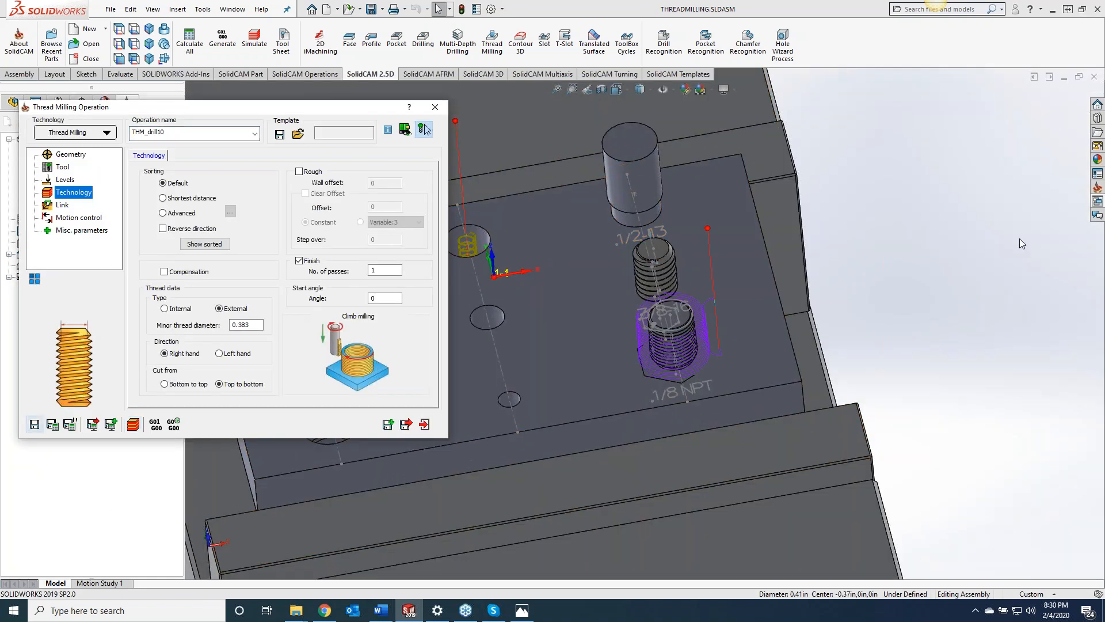
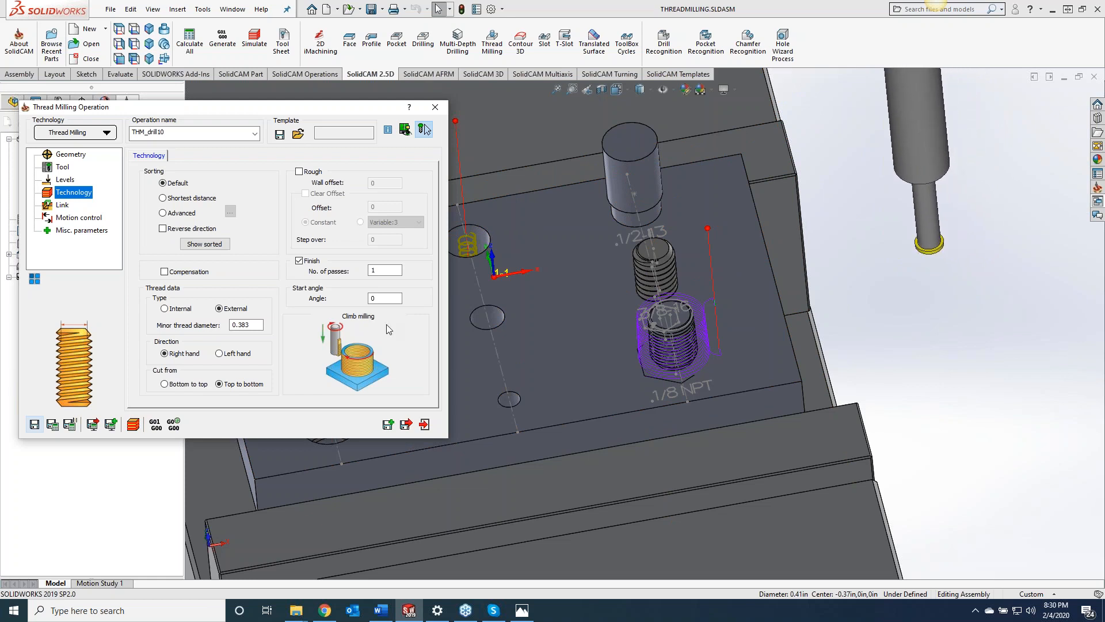
click(435, 107)
Step: Add a thread milling operation and define its drill geometry from the centre point on top of the 3/8-16 stud
right_click(111, 358)
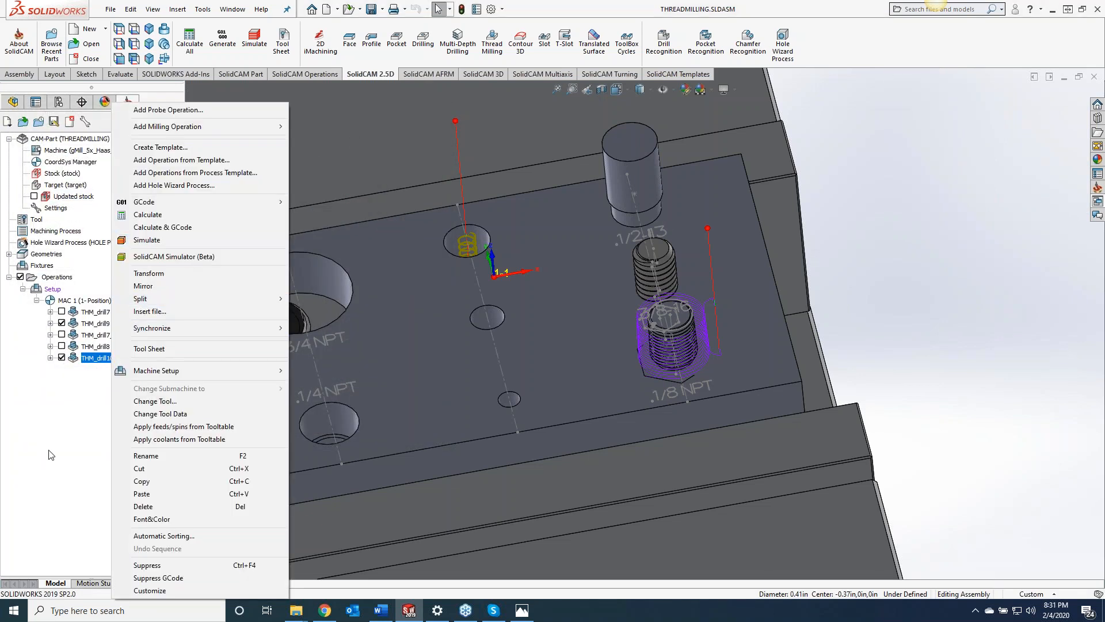
click(50, 455)
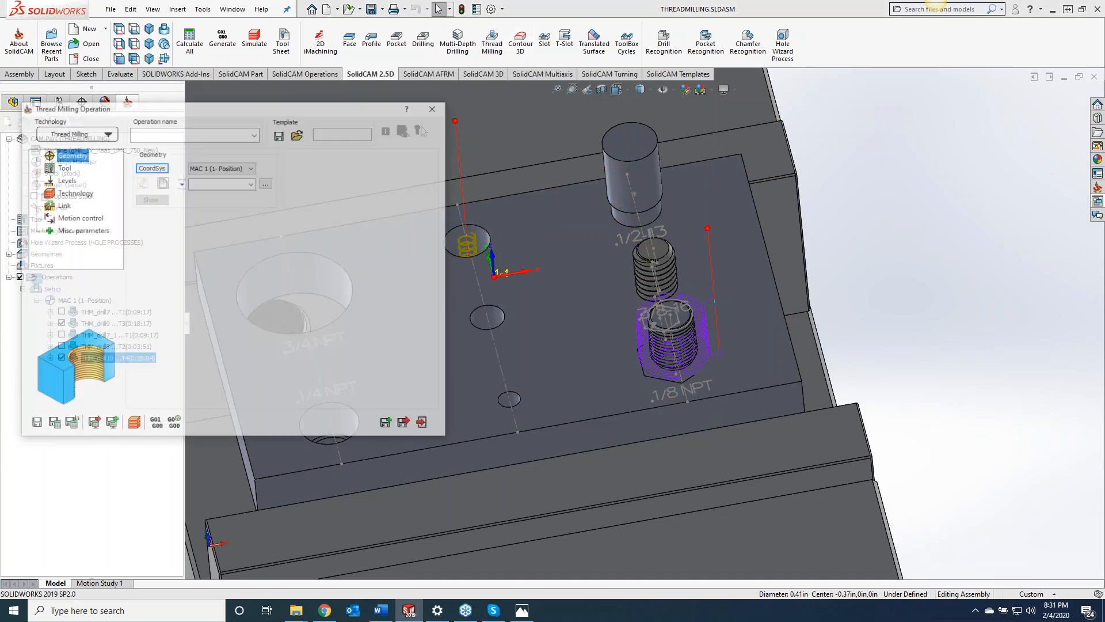
click(162, 184)
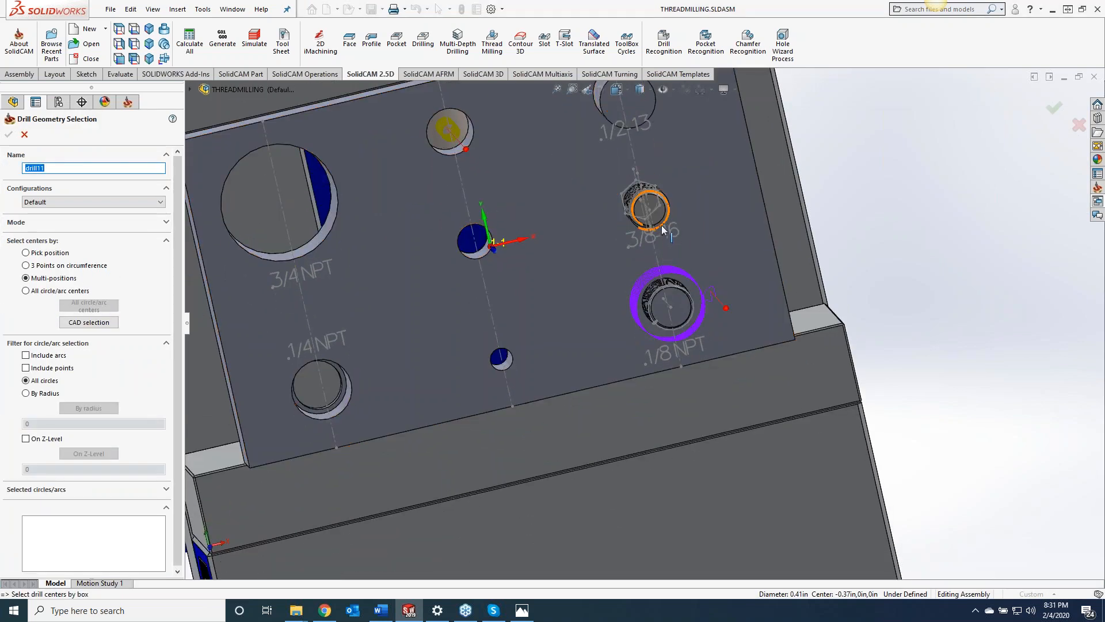
click(663, 231)
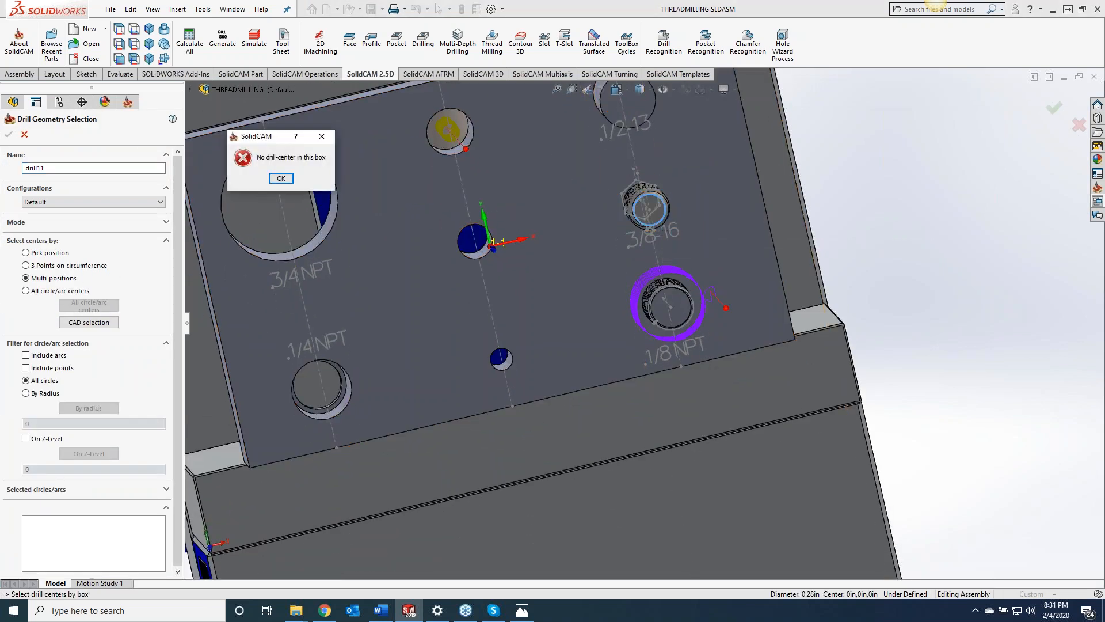
click(279, 178)
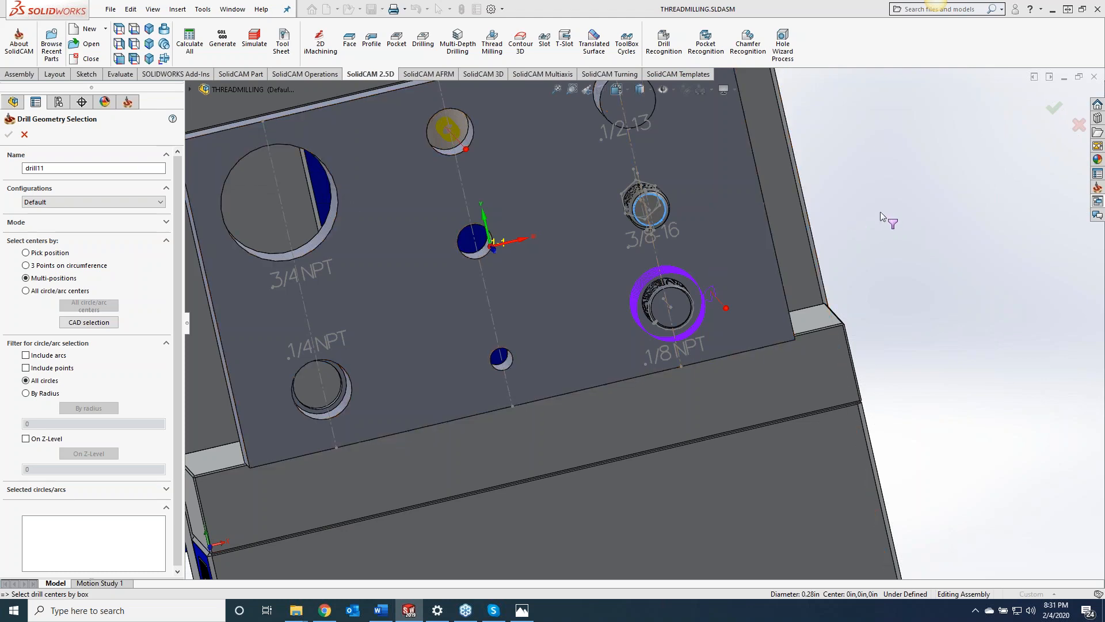
click(879, 212)
scroll(824, 208, down, 8)
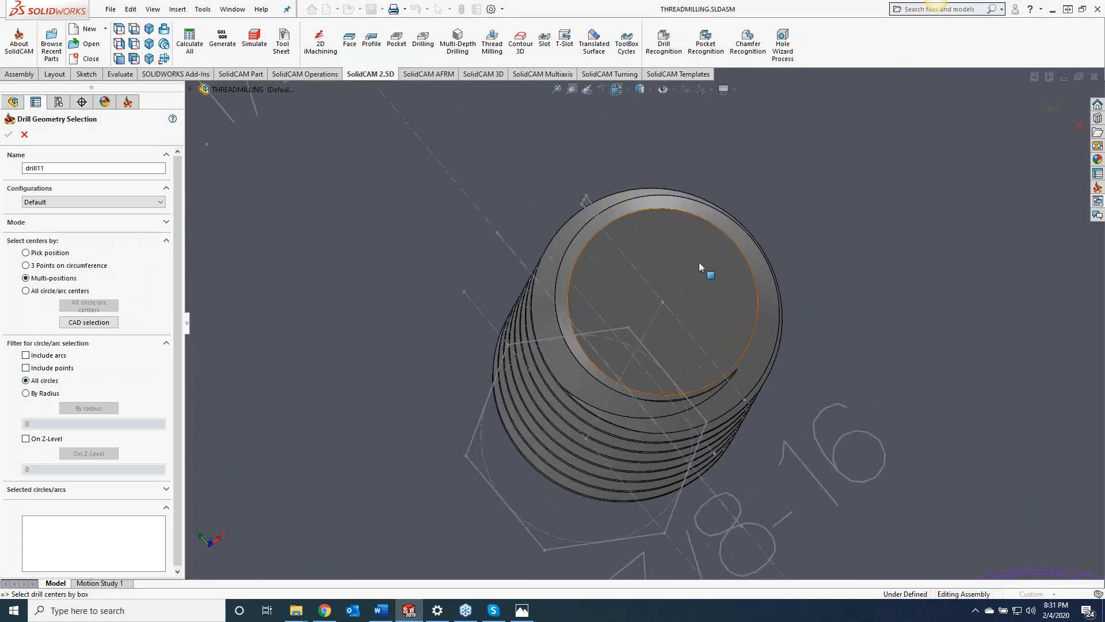
click(663, 301)
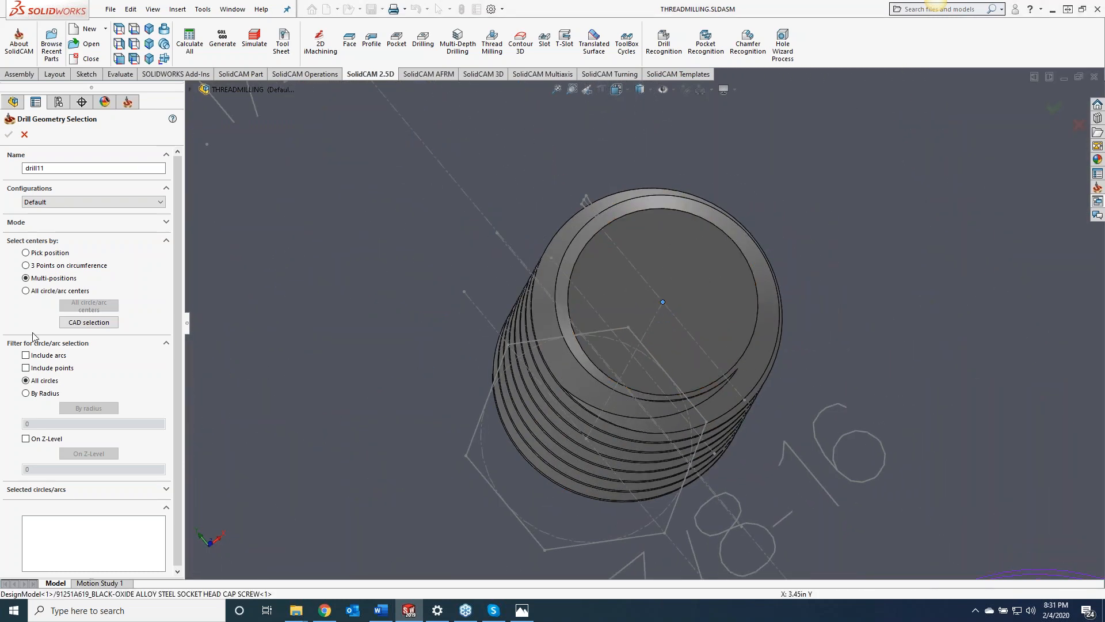
click(9, 134)
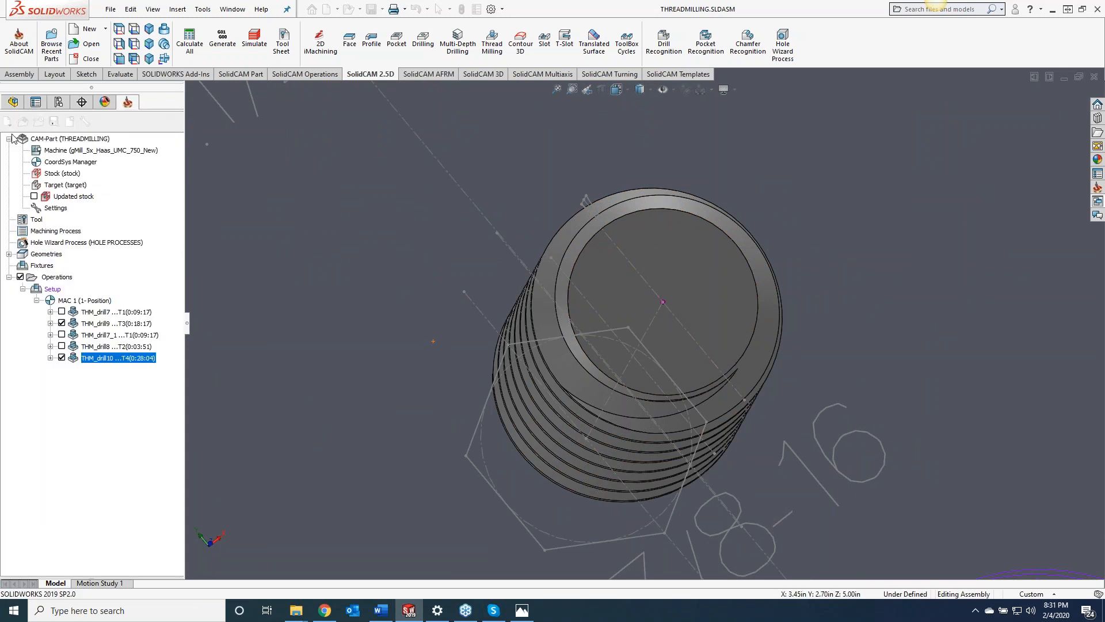
Step: Add a new THREAD MILL tool for the 3/8-16 stud's operation
click(62, 167)
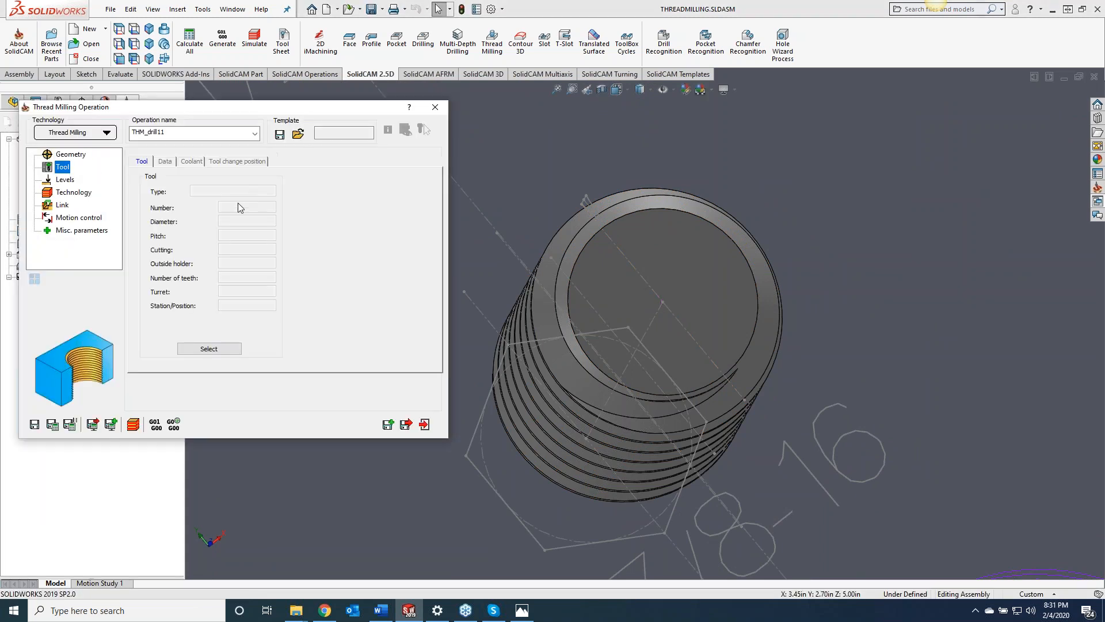
click(219, 348)
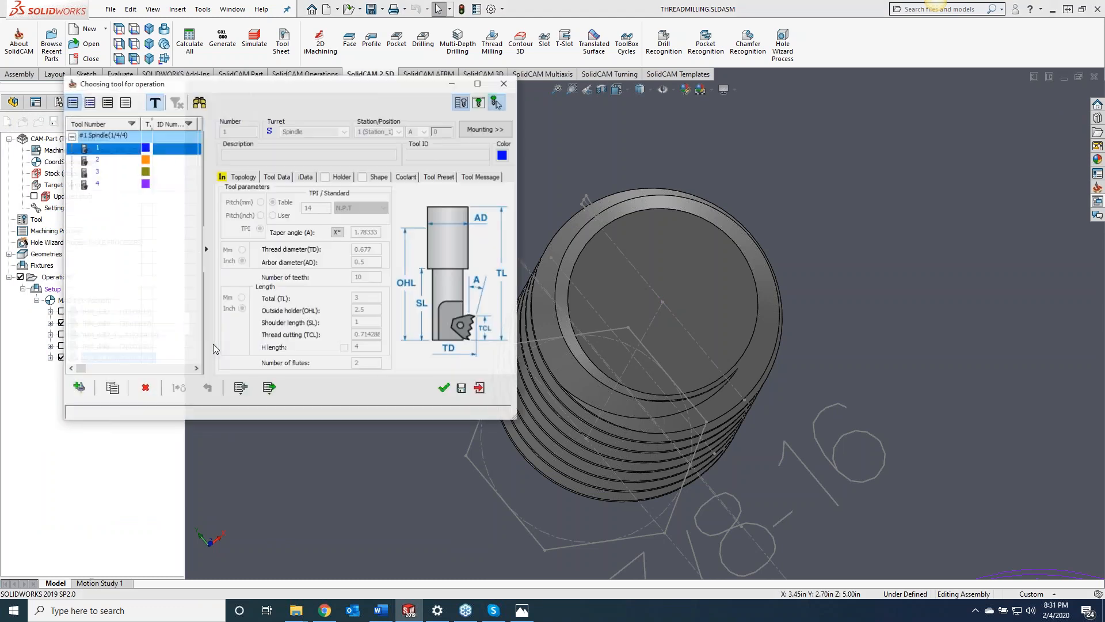
click(87, 390)
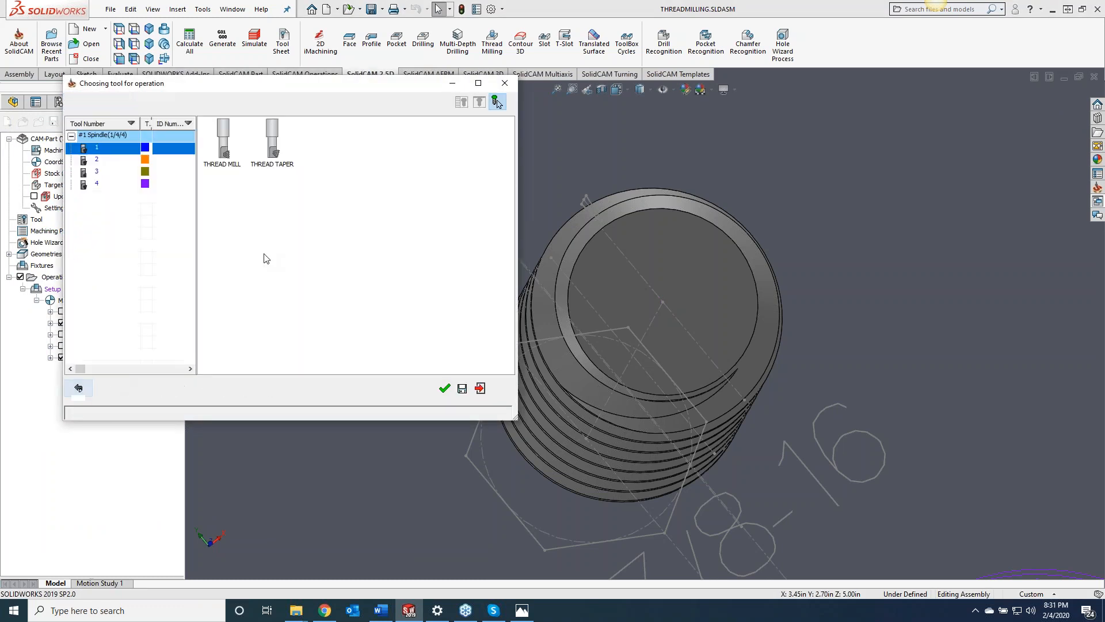
click(230, 144)
Step: Set the new thread mill to the UN standard with the 3/8 x 16 thread size
click(360, 207)
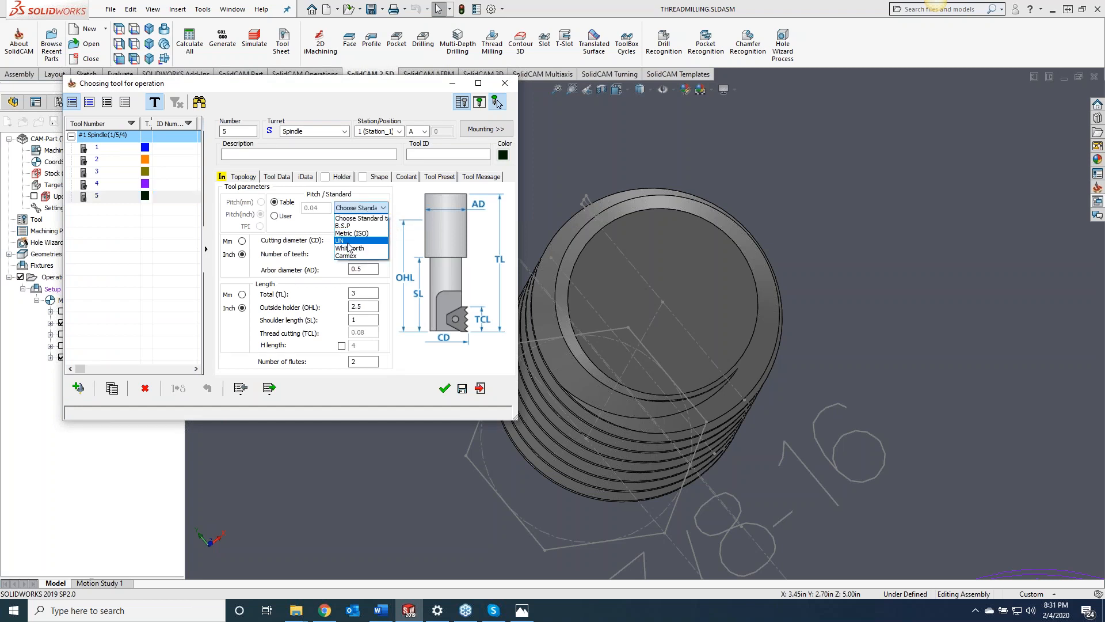
click(350, 242)
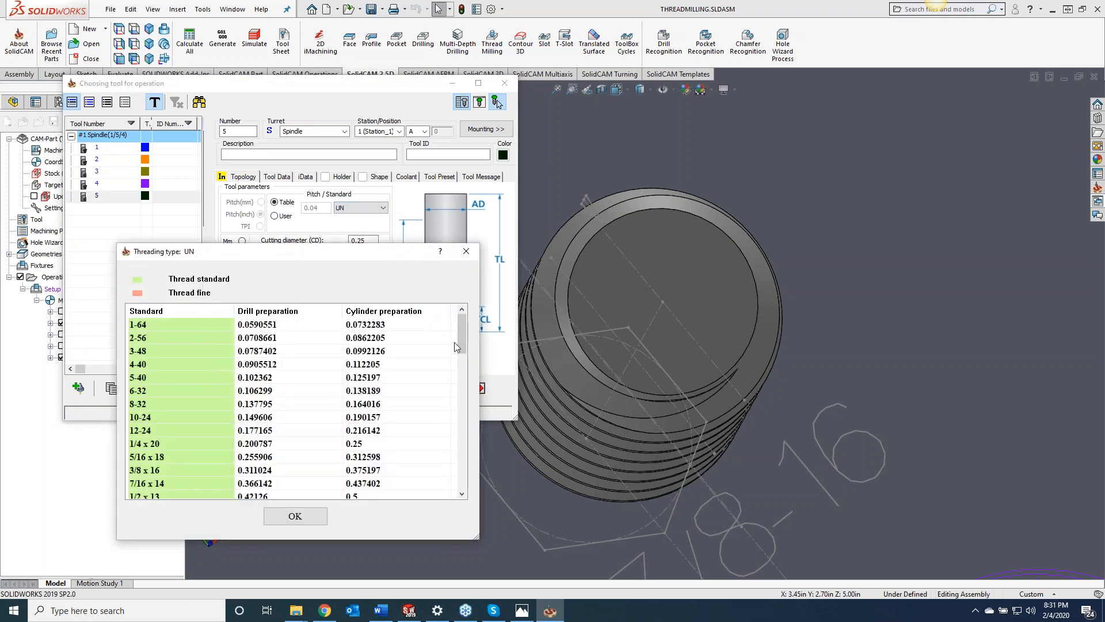
click(171, 470)
click(295, 516)
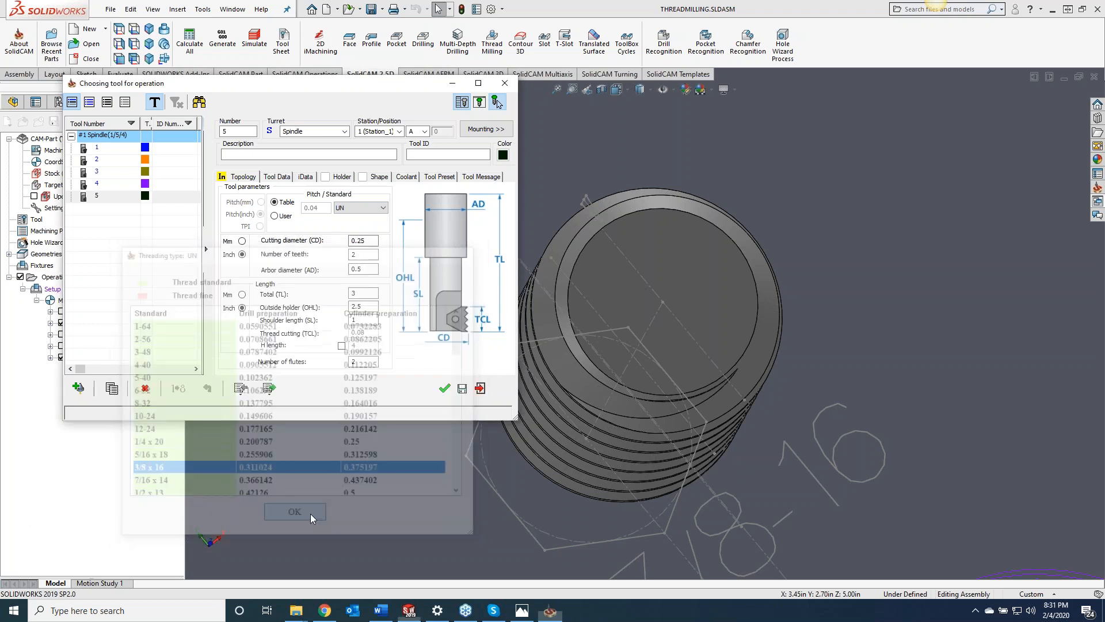
Step: Check the 3/8 x 16 cylinder preparation diameter in the UN thread table and confirm the new tool for the operation
click(368, 208)
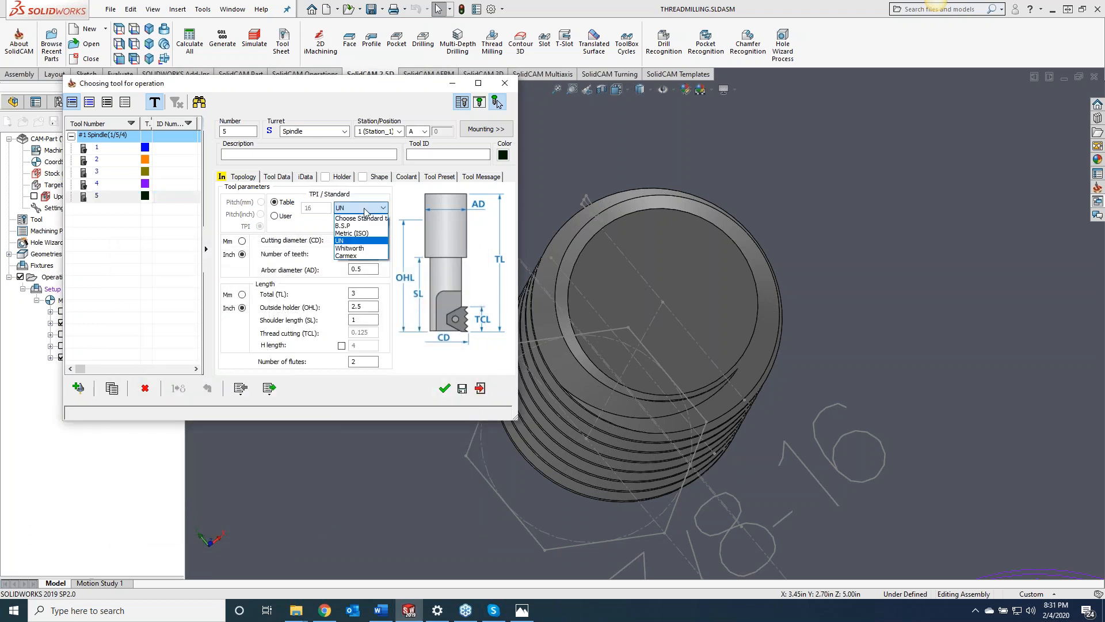
click(360, 241)
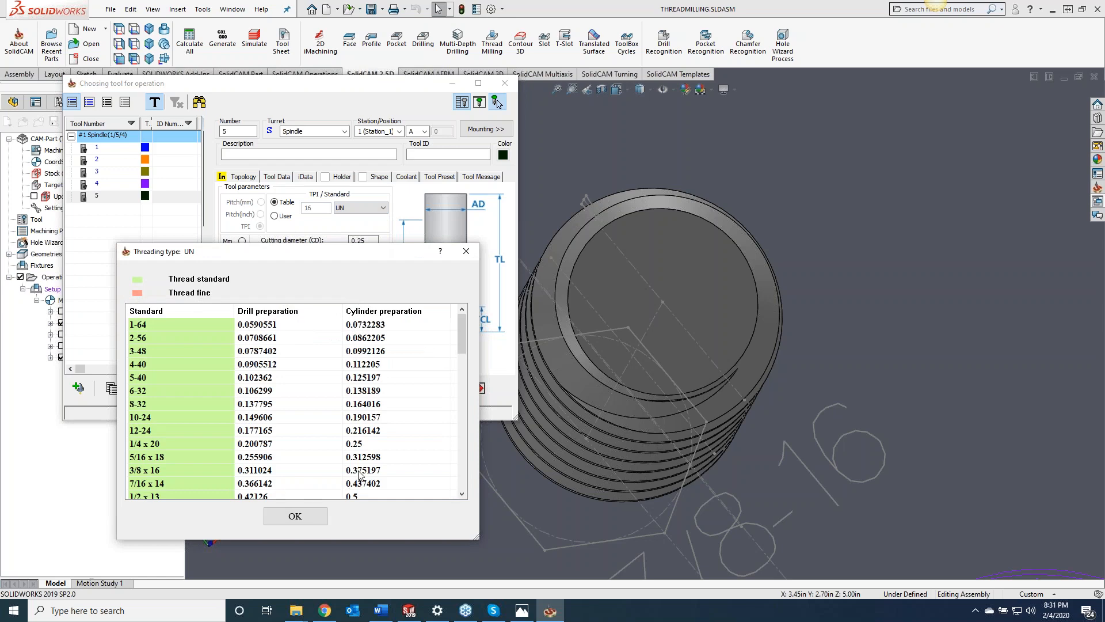
click(476, 255)
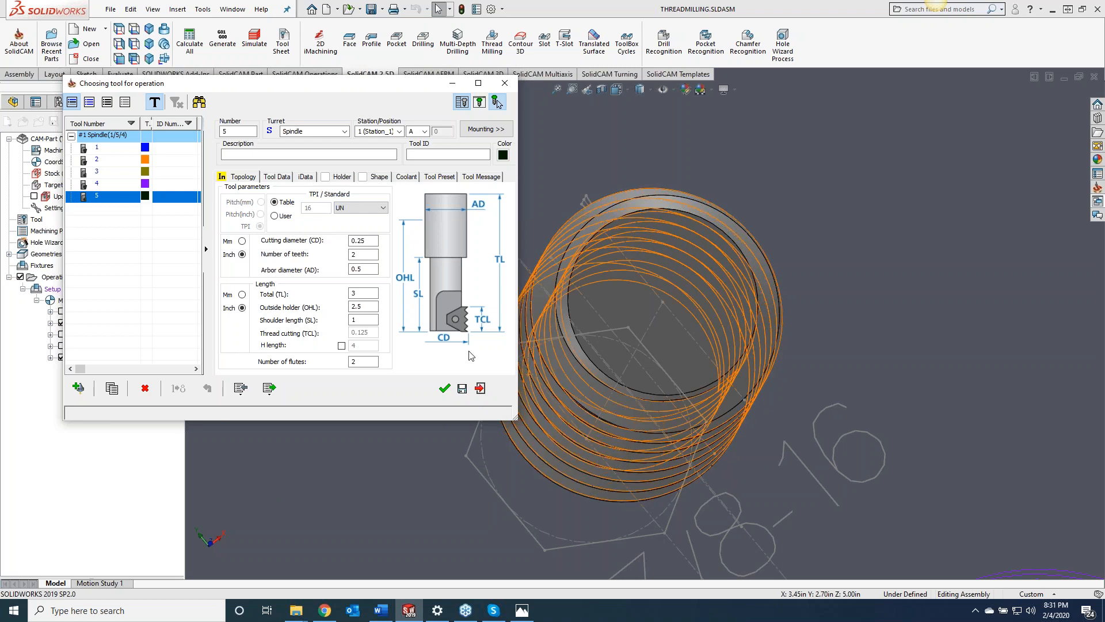
click(444, 389)
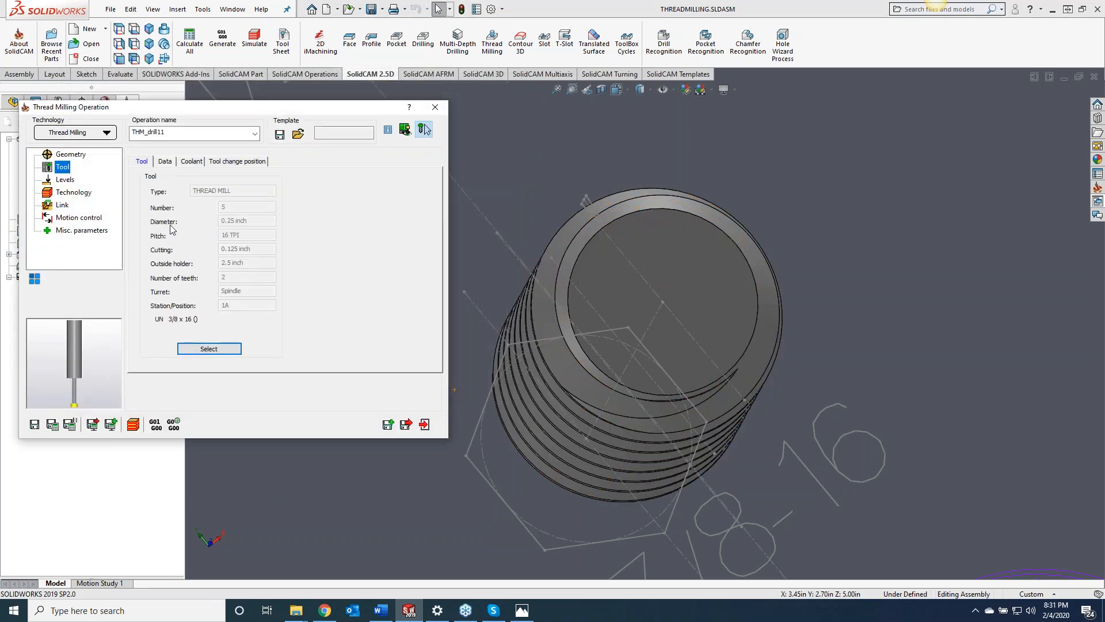
Step: Define the upper level from the top of the 3/8-16 stud and the thread depth from the plate's top face
click(63, 180)
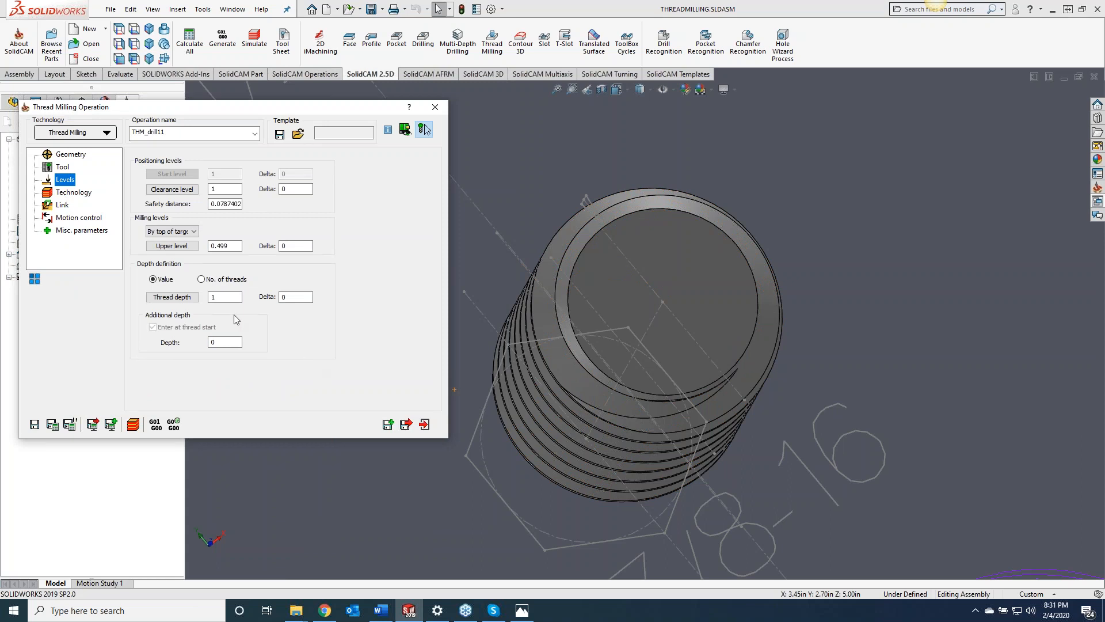
click(172, 246)
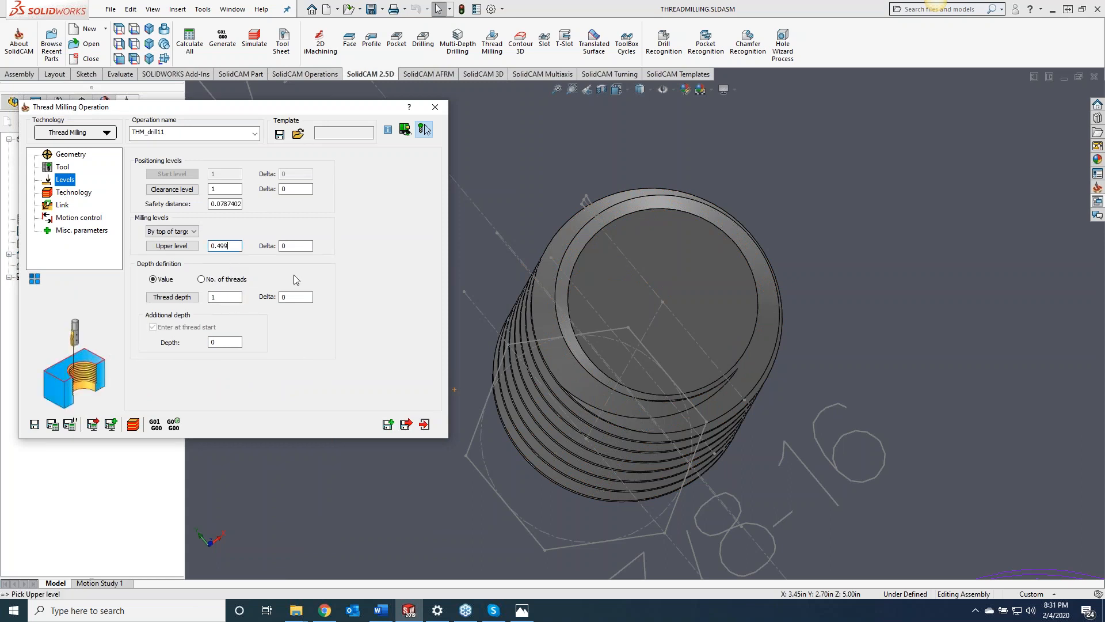
click(710, 272)
text(0.5)
click(904, 251)
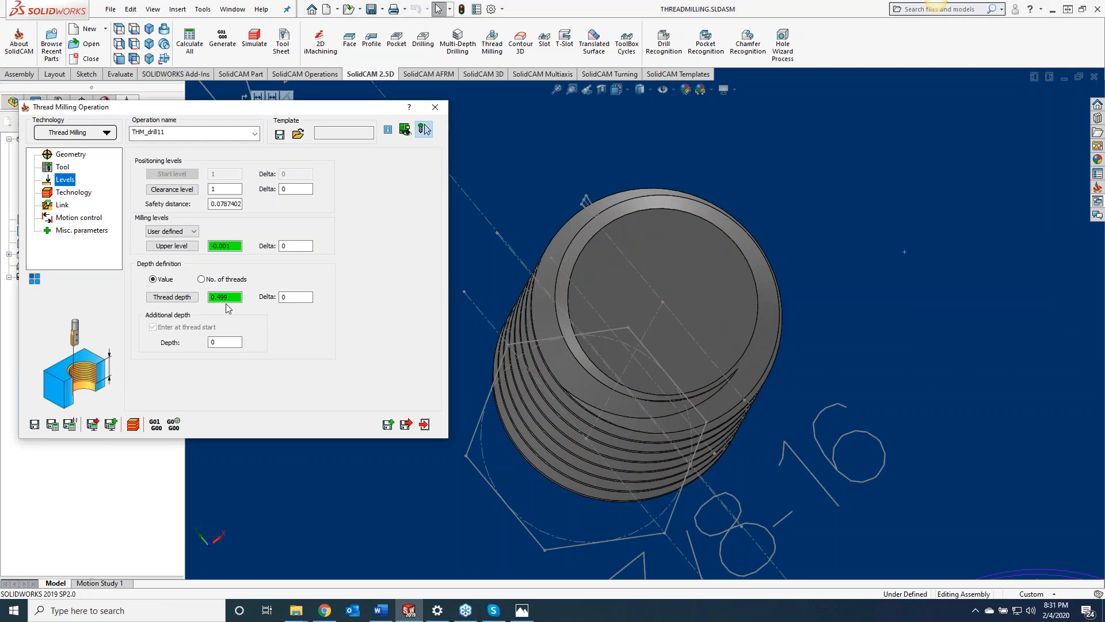
Step: Set an external thread with a 0.375 minor thread diameter, cut from top to bottom, and save and calculate the operation
click(78, 195)
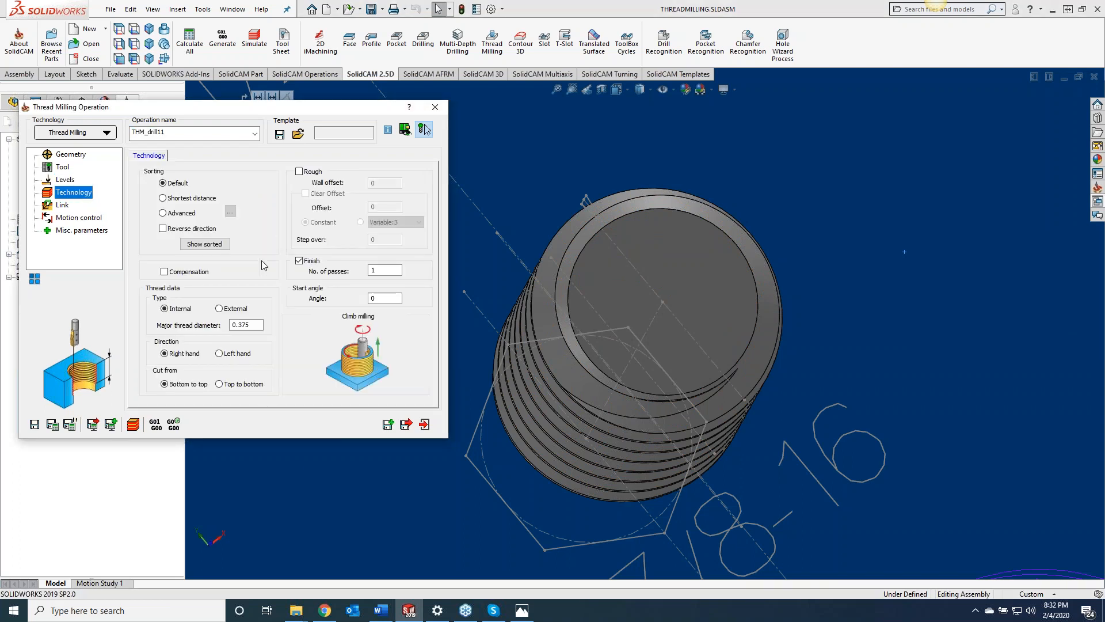
click(219, 309)
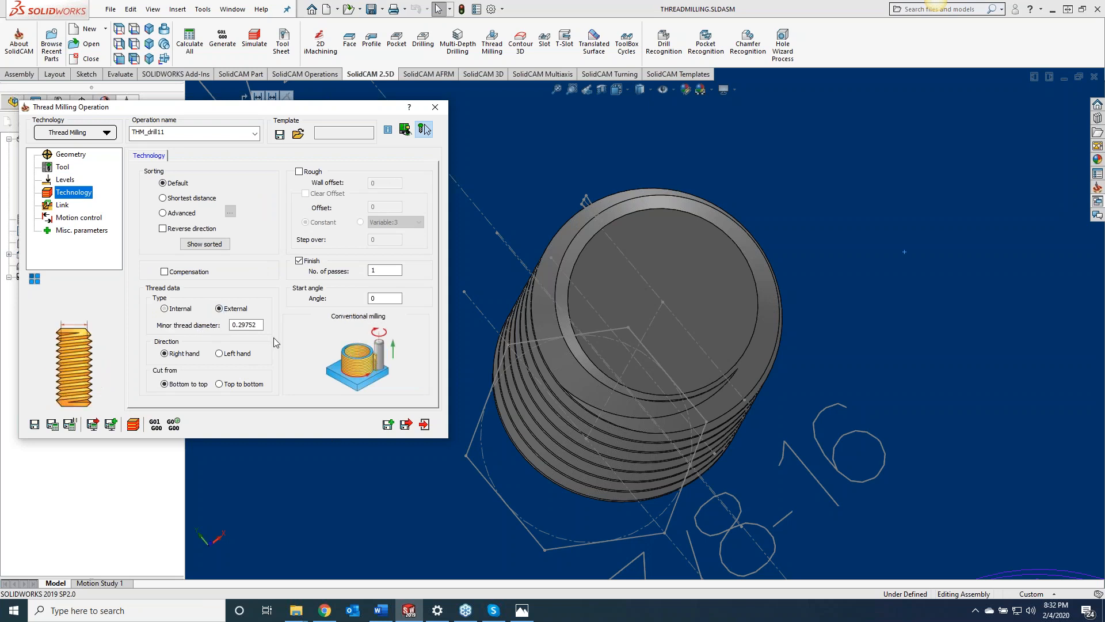
key(Tab)
text(.3)
click(219, 384)
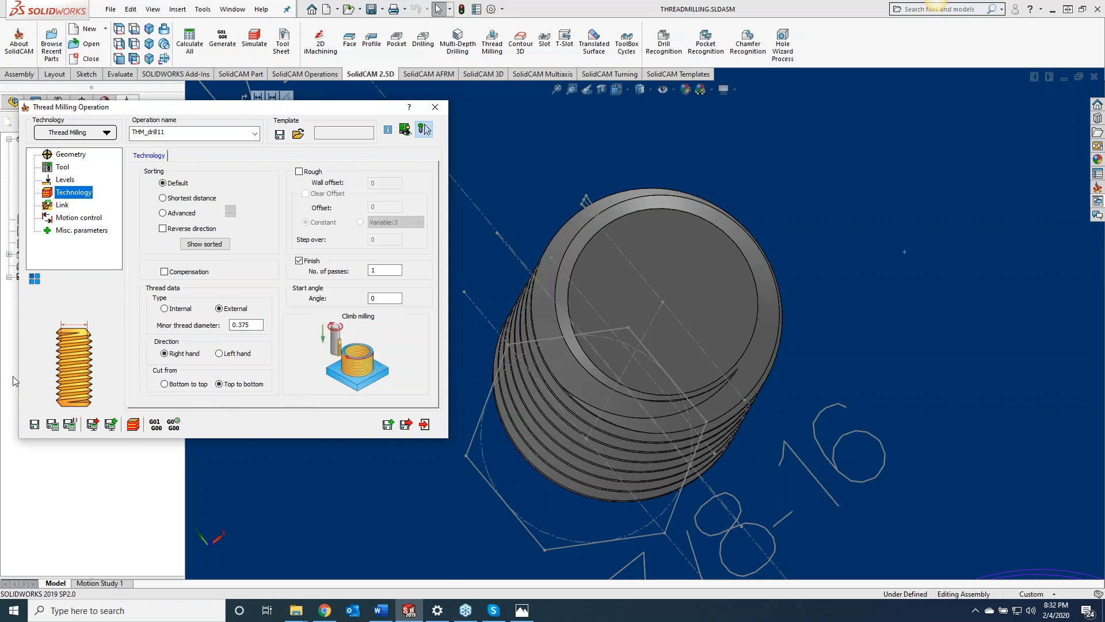
click(52, 424)
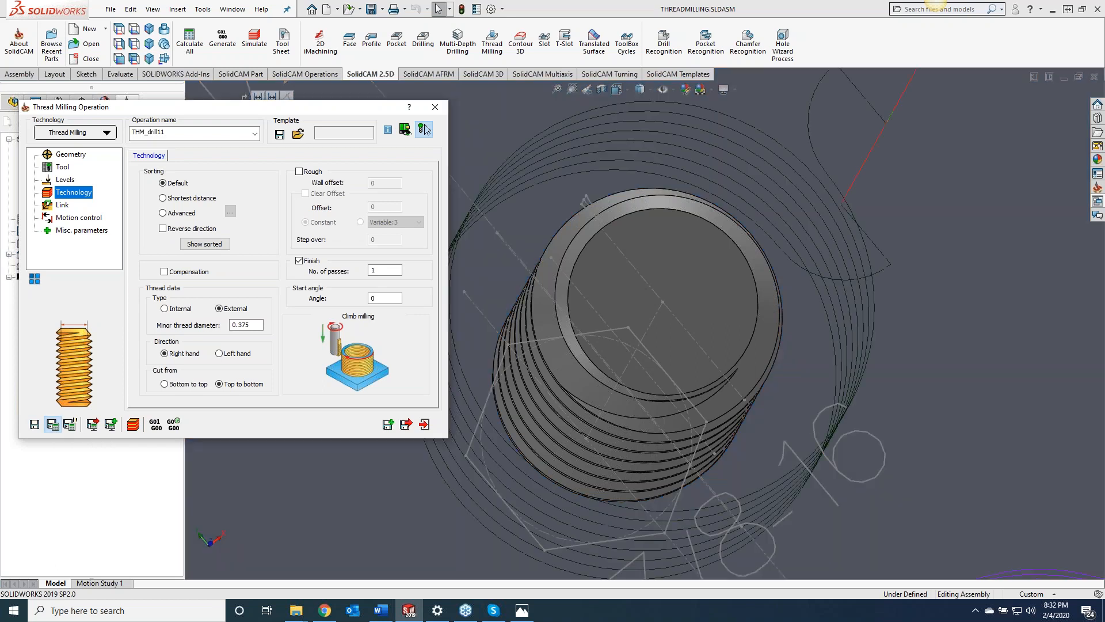
Step: Run the SolidVerify simulation of the 3/8-16 thread milling operation and close the simulation
click(133, 424)
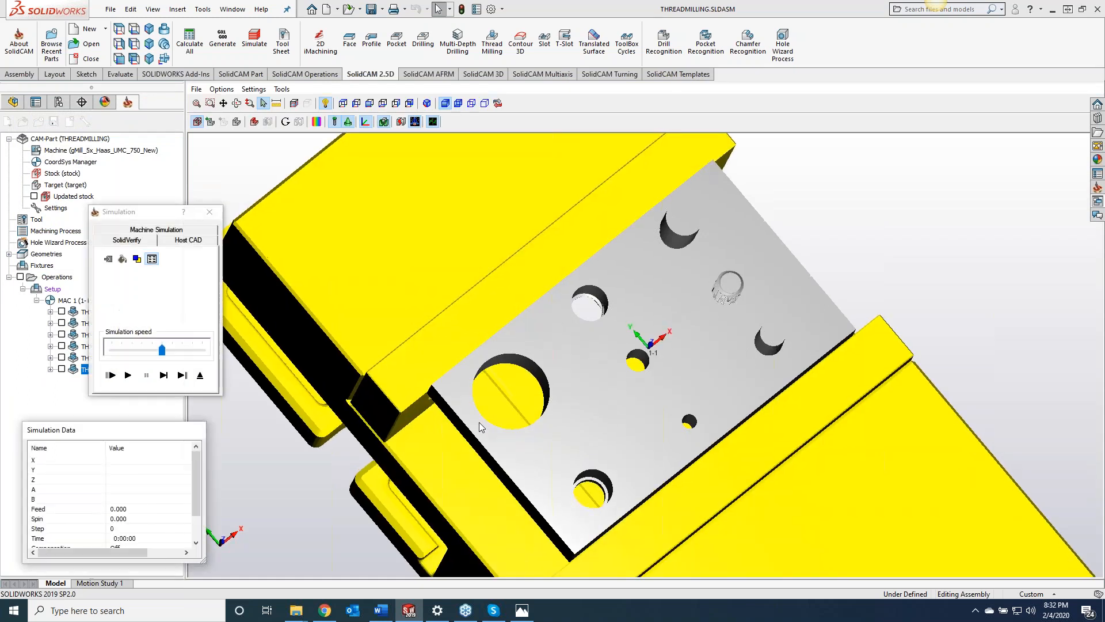
click(127, 375)
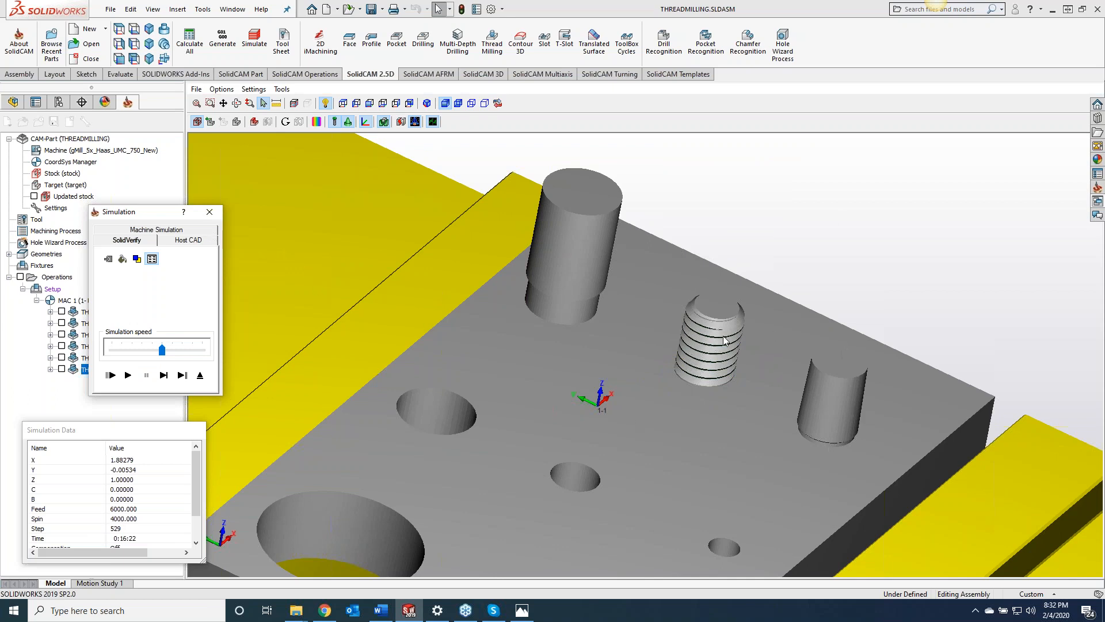
click(209, 213)
Step: Set the 3/8-16 thread's start angle to 270, recalculate the toolpath and close the operation
middle_drag(821, 384, 933, 175)
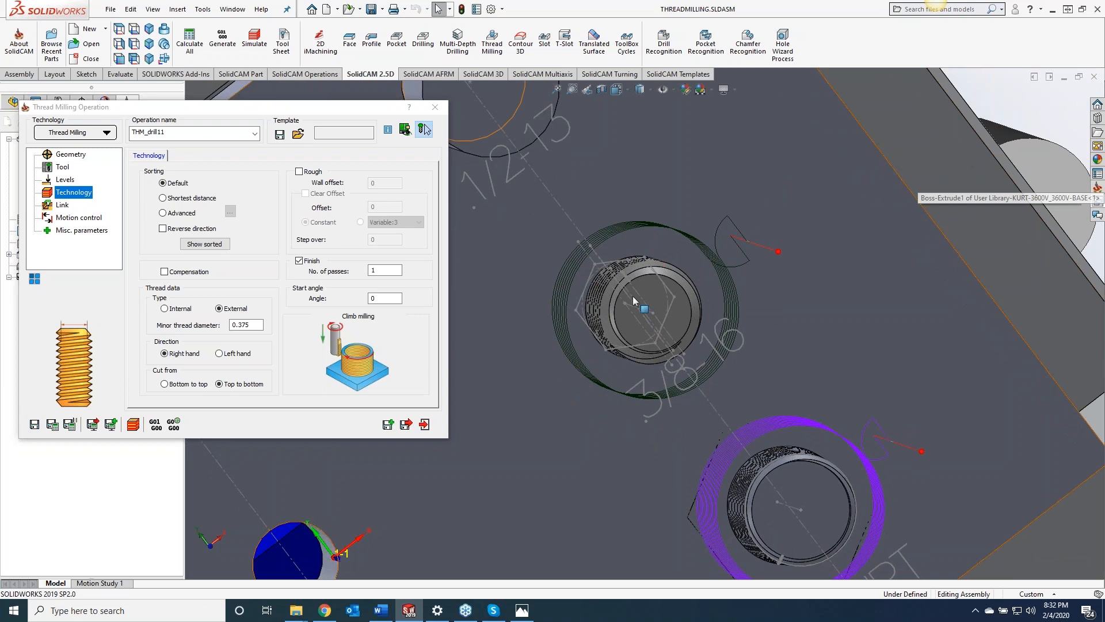
click(385, 298)
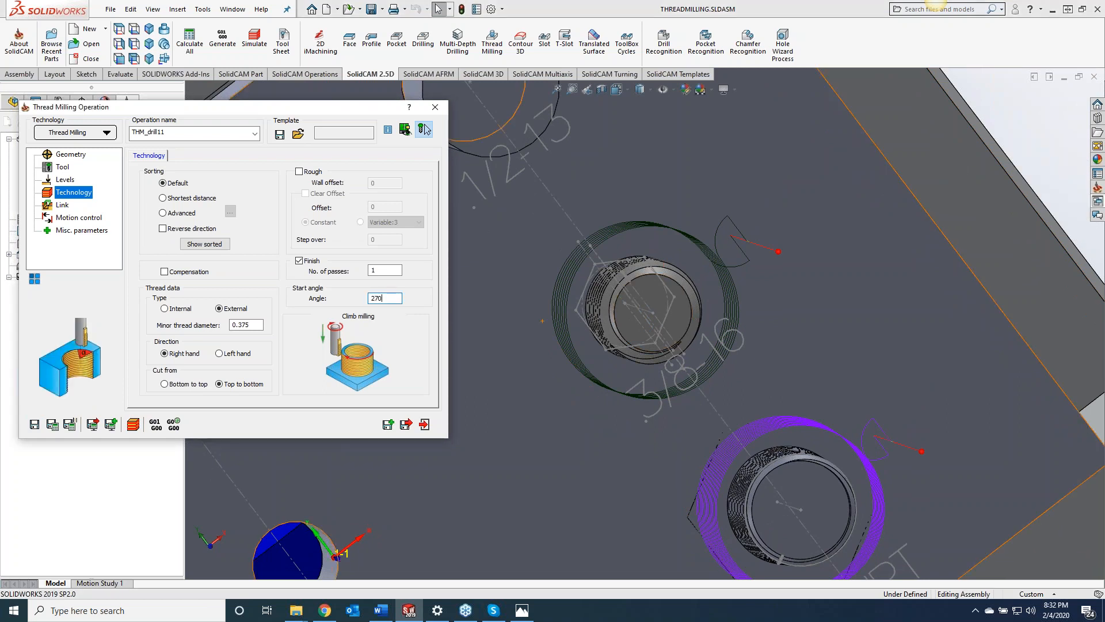
click(51, 425)
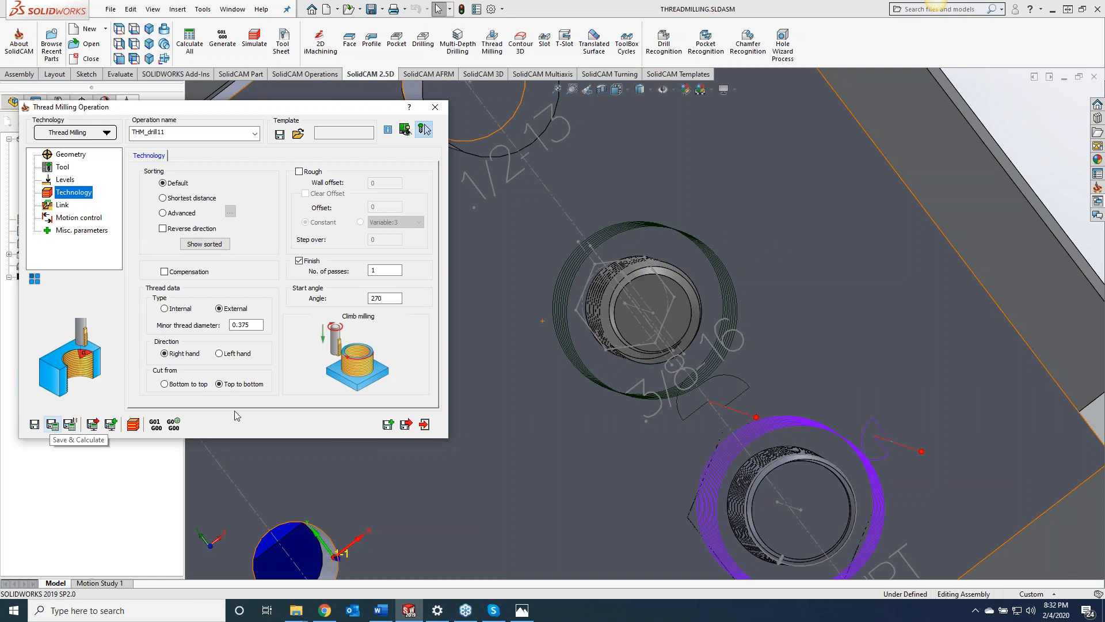
click(435, 108)
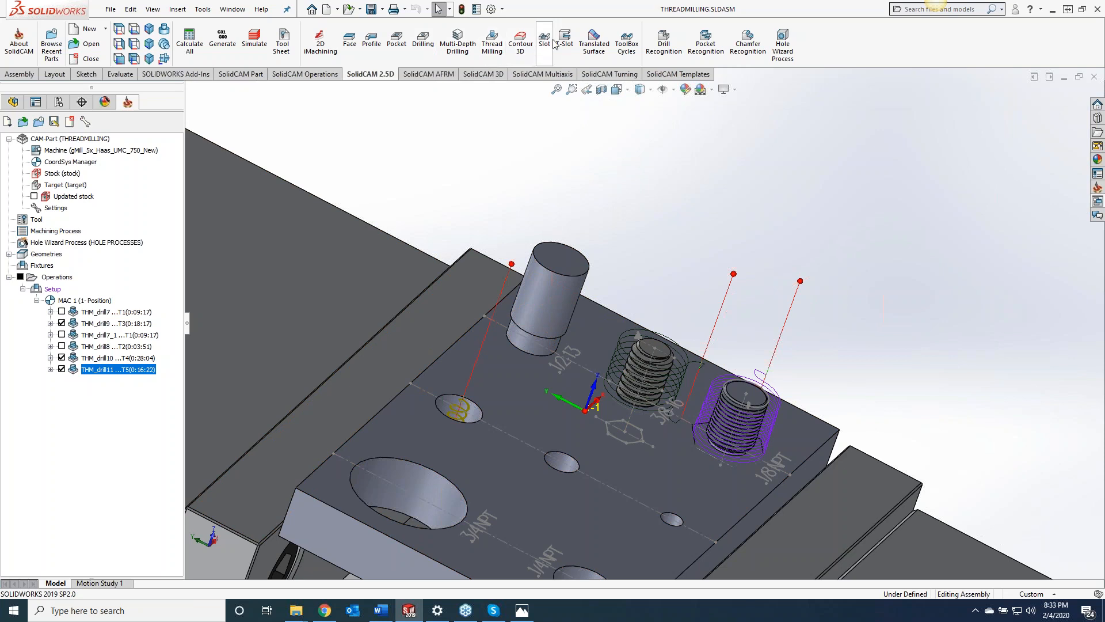
Step: Add a thread milling operation and define its drill geometry from the centre of the 1/2-13 stud
click(499, 51)
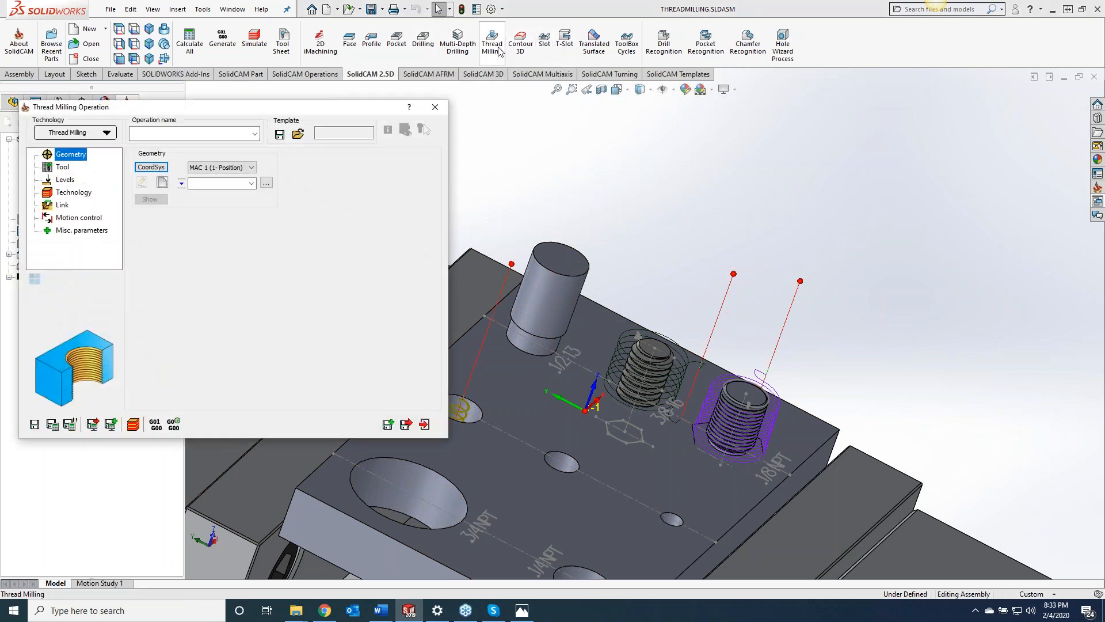
click(165, 185)
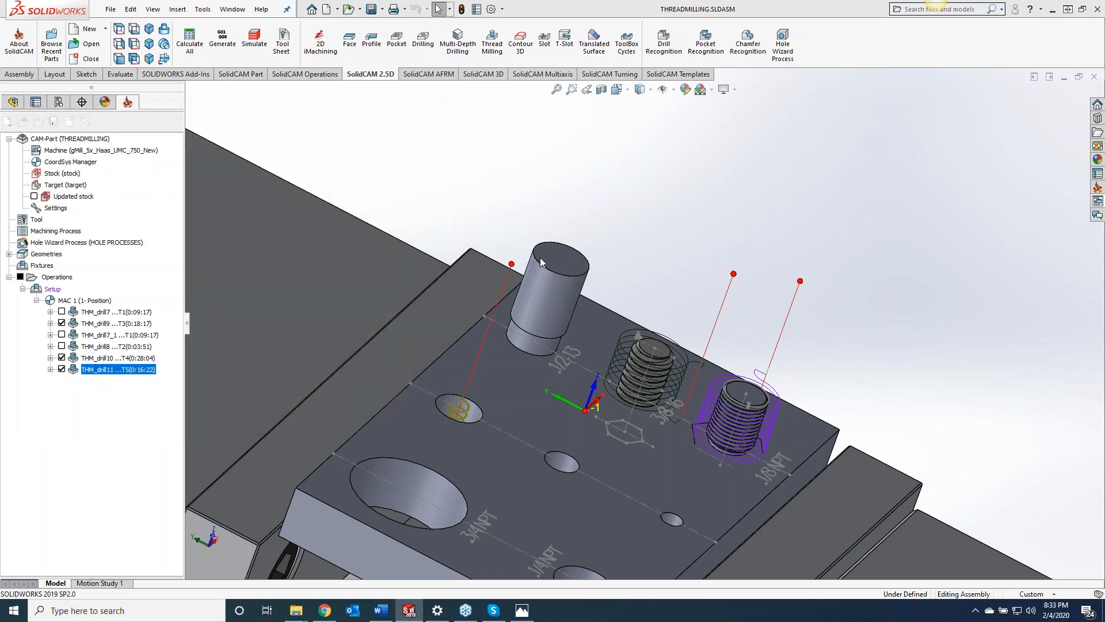
click(552, 276)
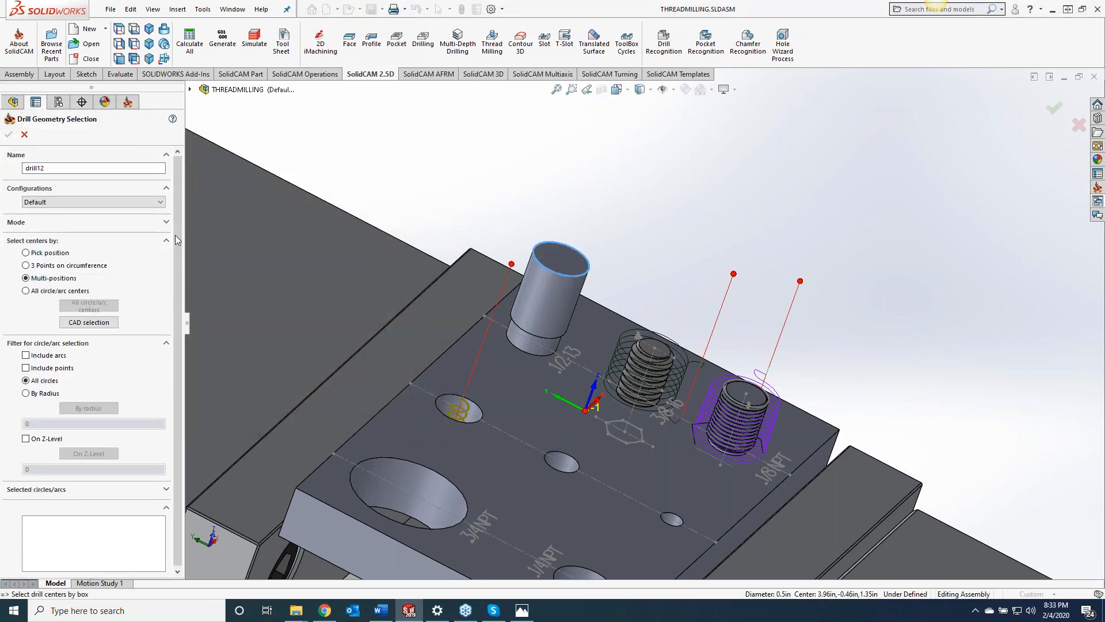
click(280, 179)
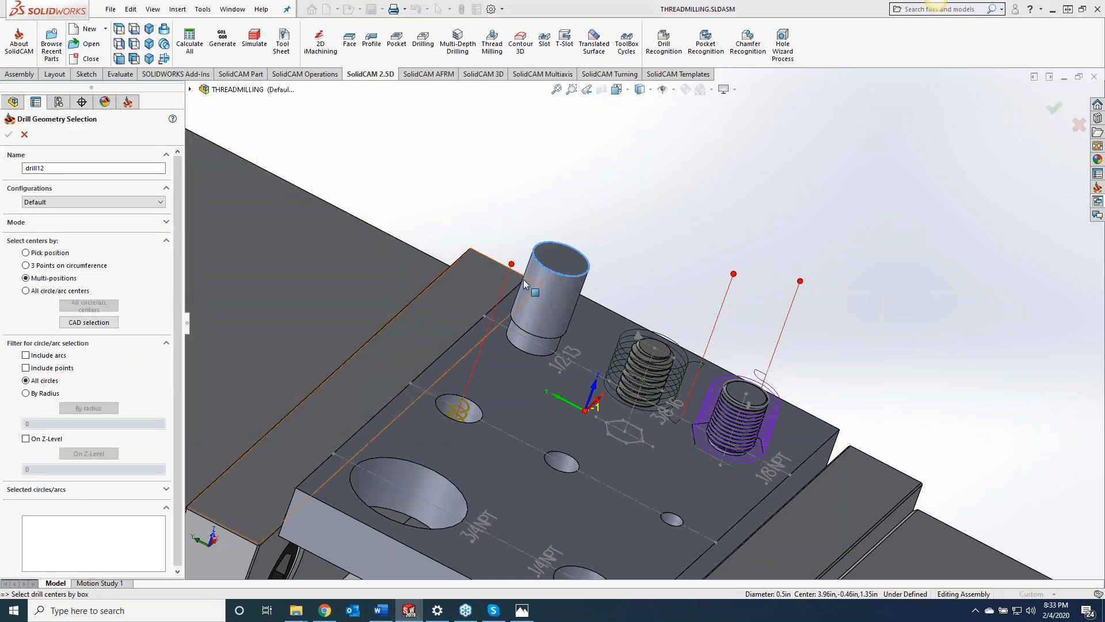
click(550, 295)
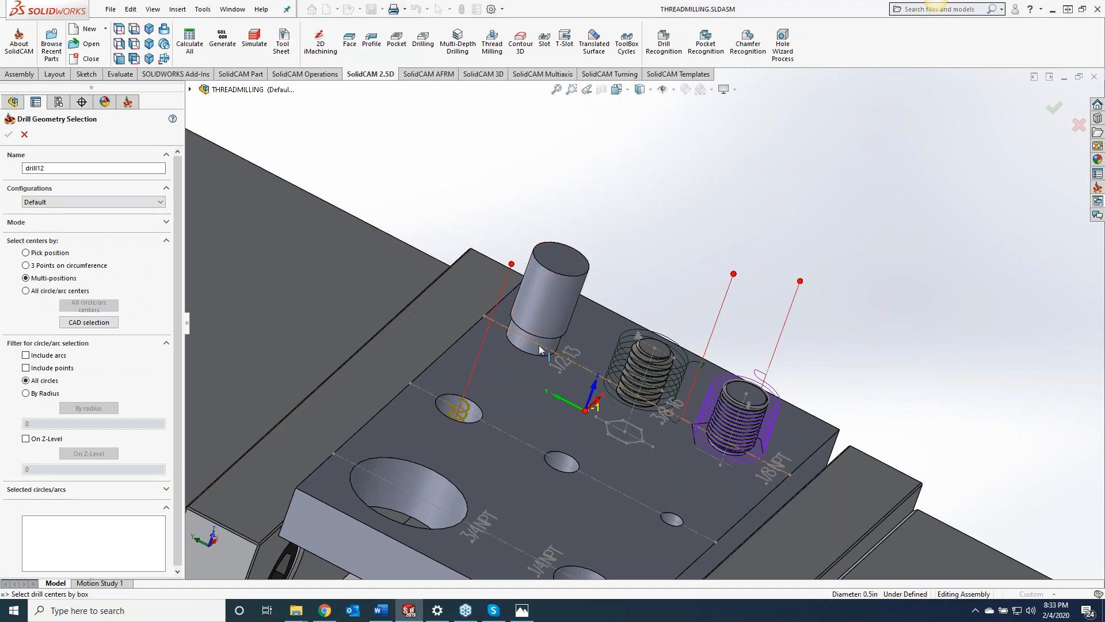
middle_drag(534, 339, 539, 320)
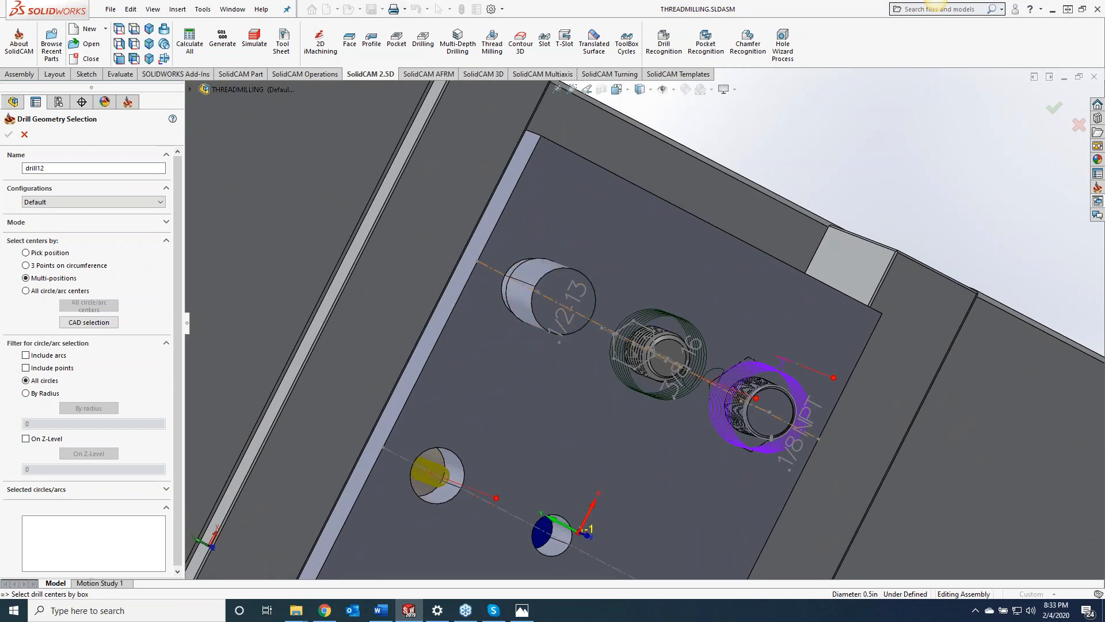
click(9, 134)
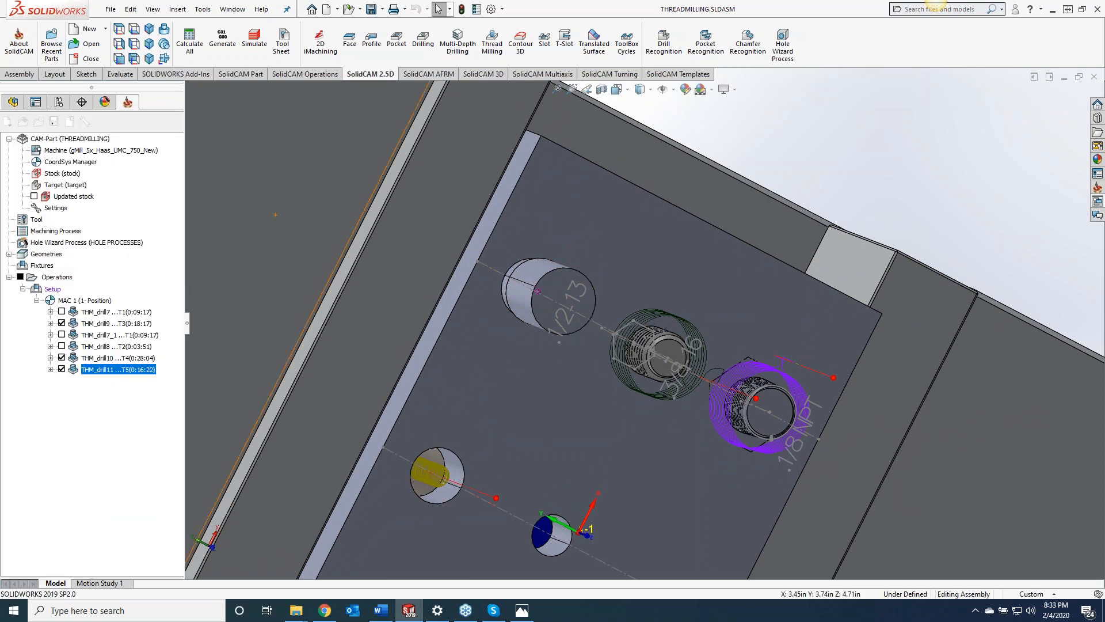
Step: Add a new THREAD MILL tool for the 1/2-13 stud's operation
click(63, 167)
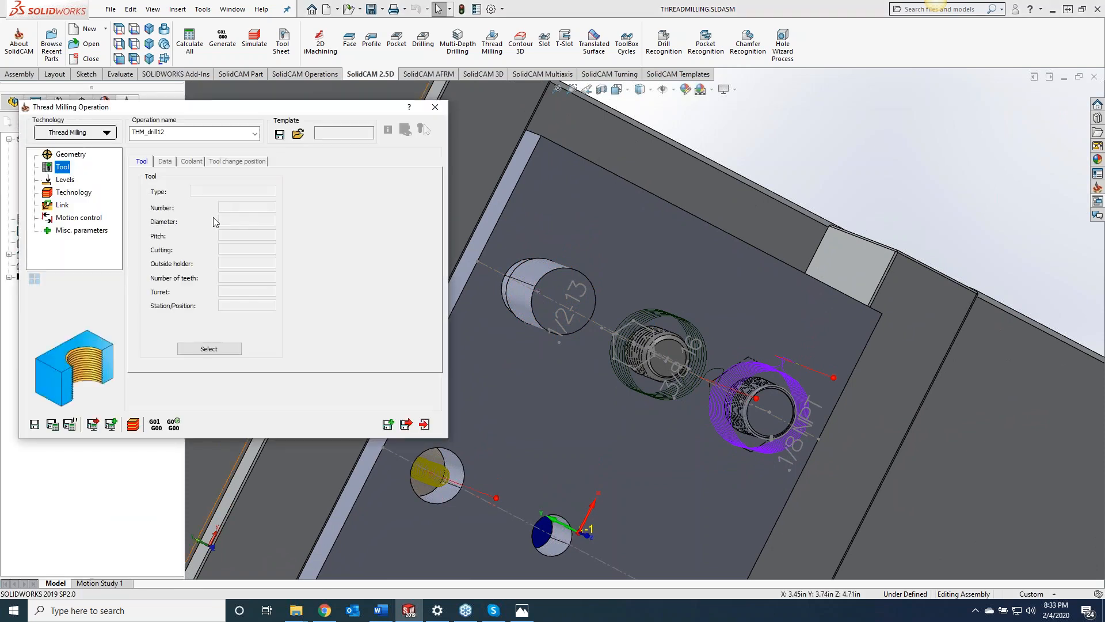
click(231, 345)
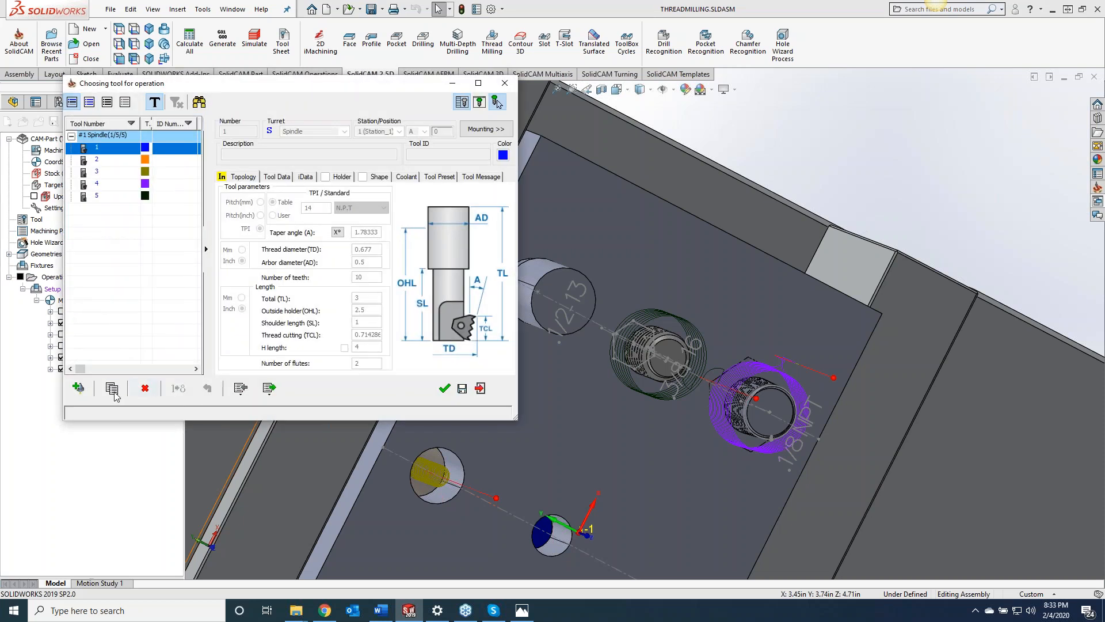
click(228, 159)
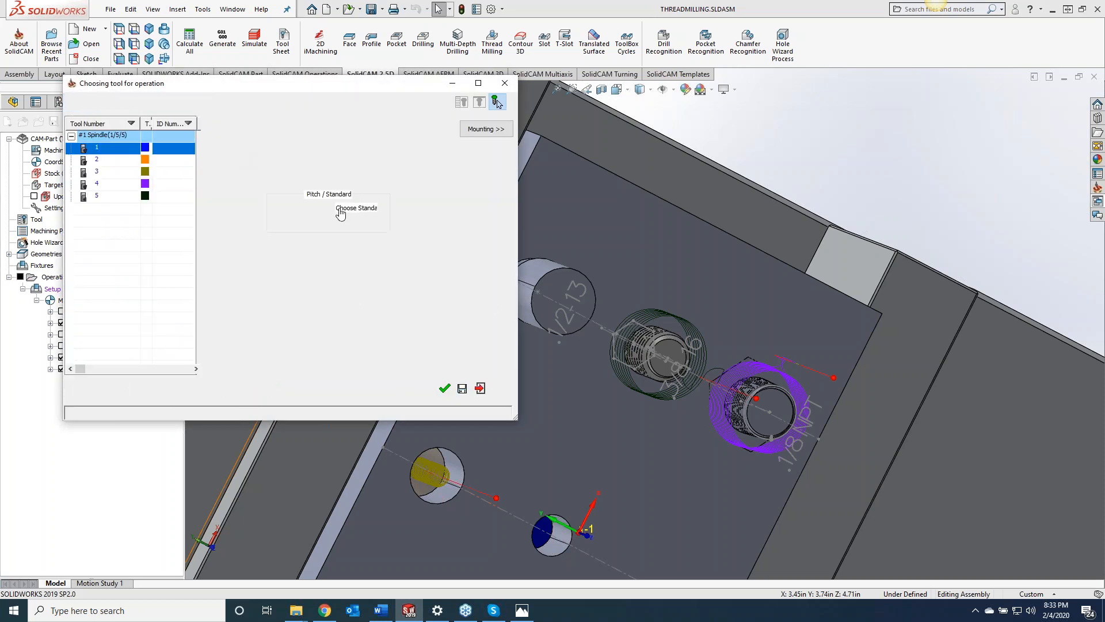
Step: Set the new thread mill to the UN standard with the 1/2 x 13 thread size and confirm it for the operation
click(360, 208)
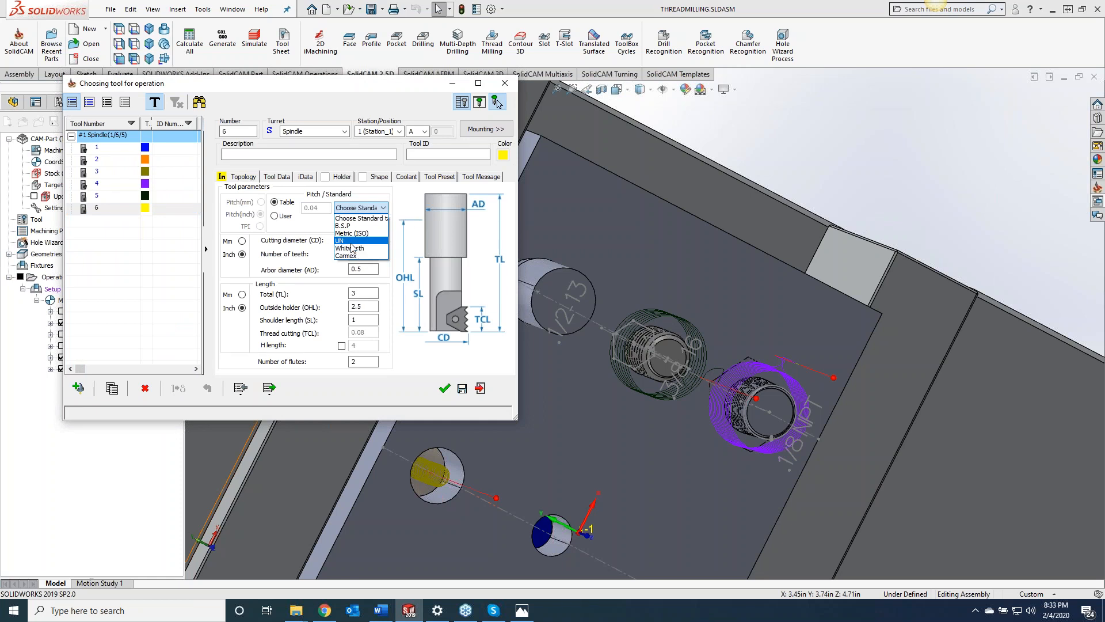
click(357, 225)
scroll(171, 465, down, 2)
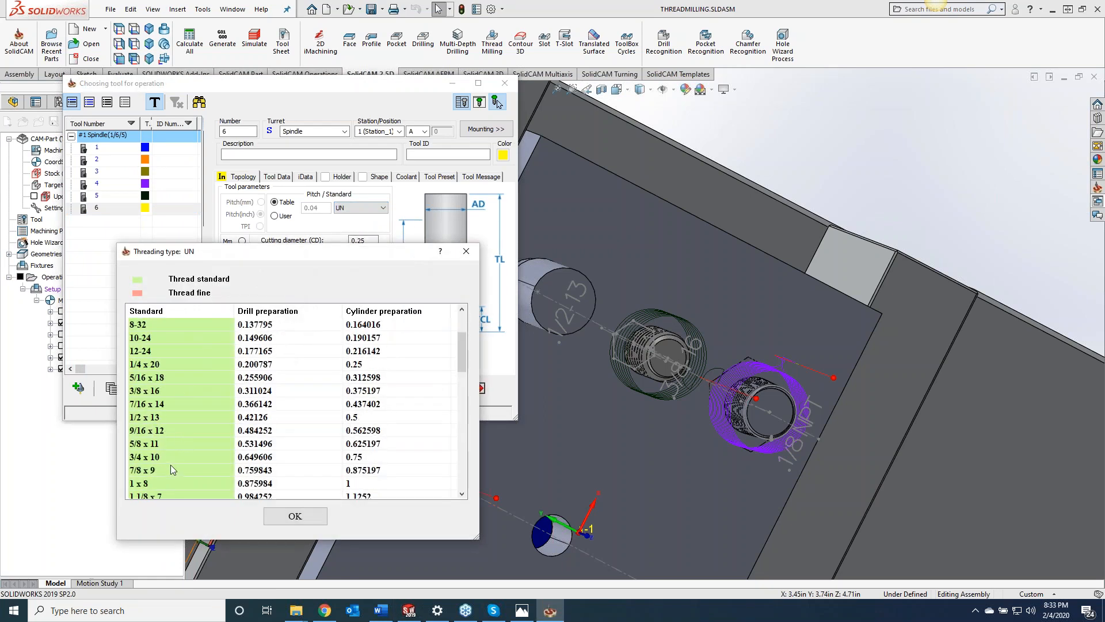
click(160, 419)
click(294, 516)
click(444, 388)
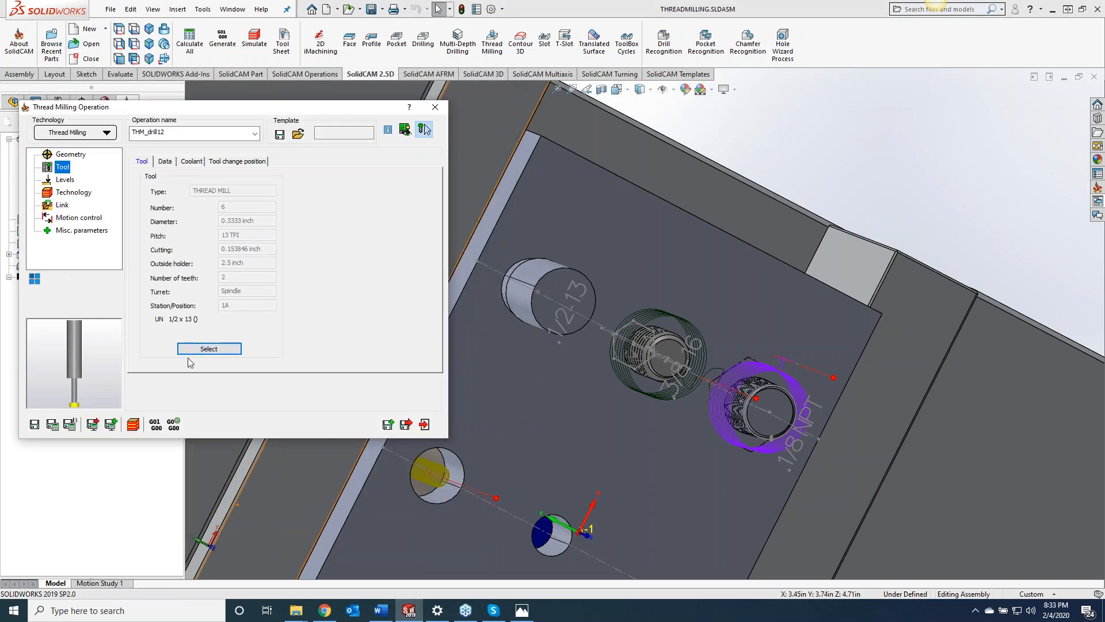
Step: Define the upper level from the top of the 1/2-13 stud and the thread depth from the plate's top face
click(65, 179)
click(231, 249)
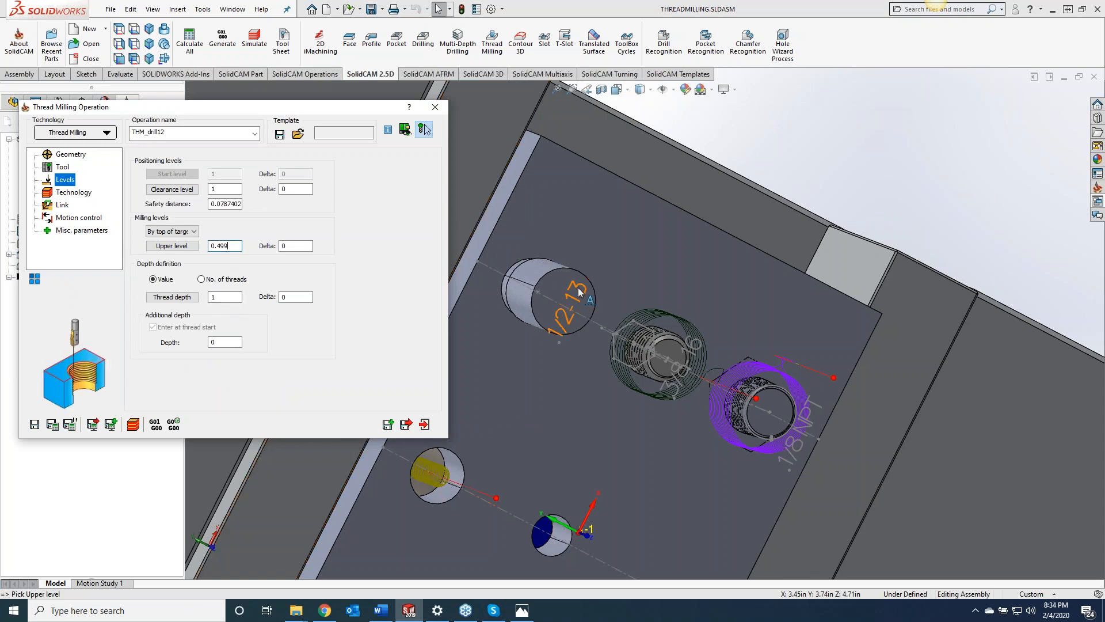
click(557, 280)
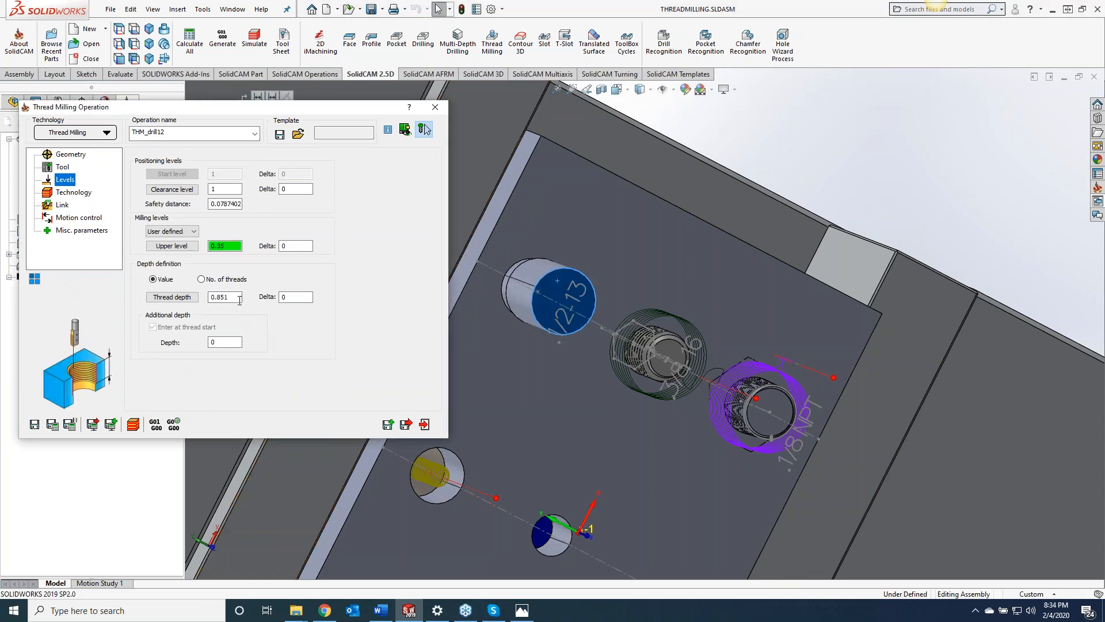
click(586, 213)
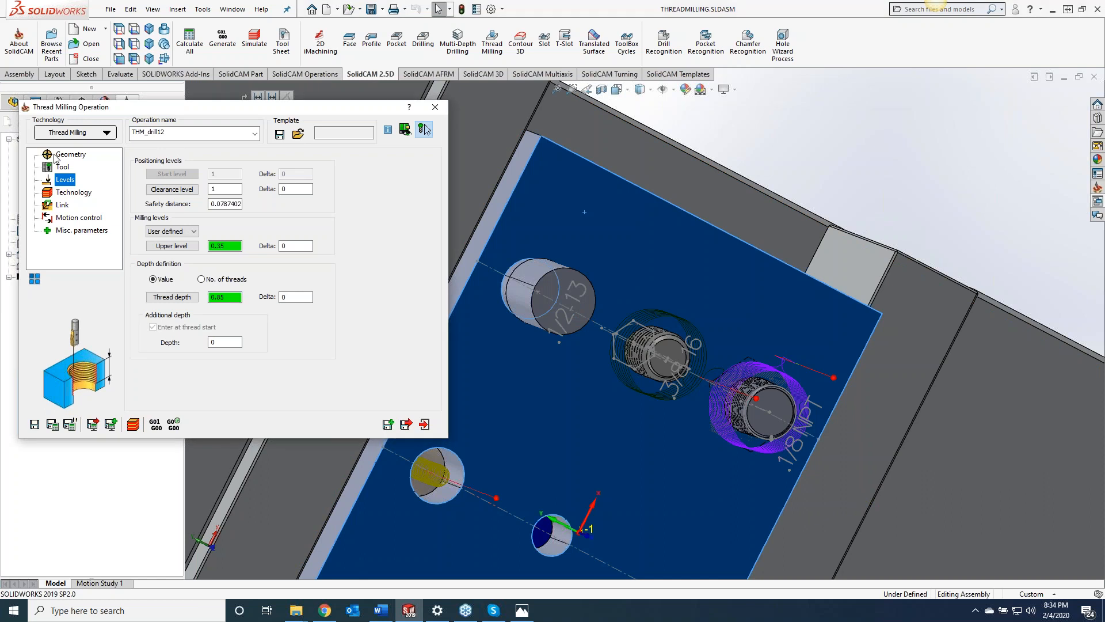
Step: Set the 1/2-13 stud's thread type to External with a 0.5 minor thread diameter, and save and calculate the operation
click(68, 193)
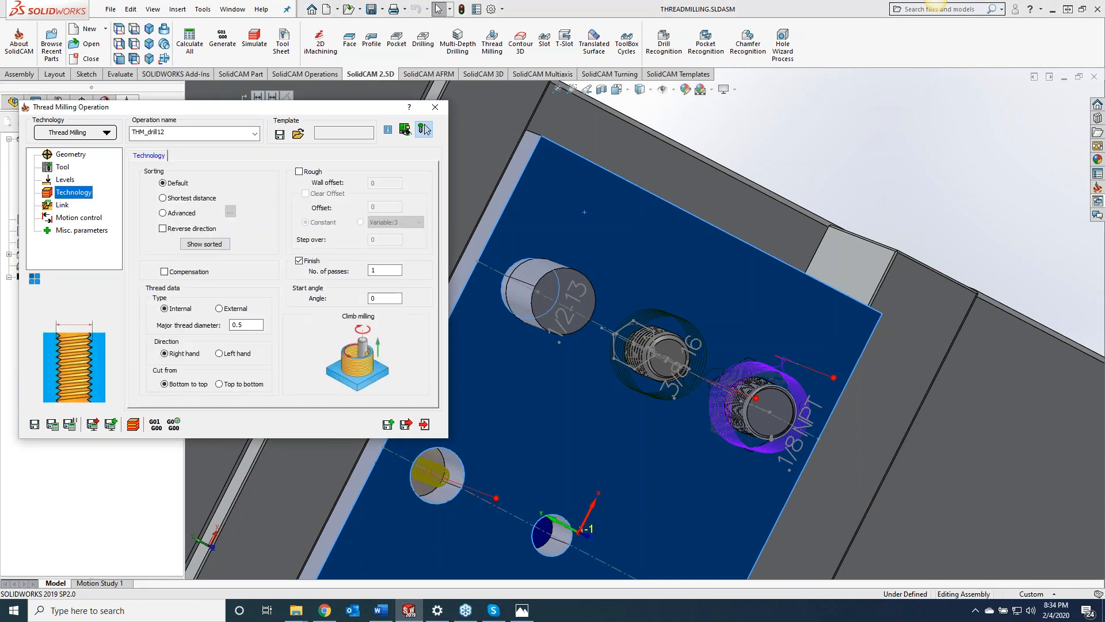
click(220, 308)
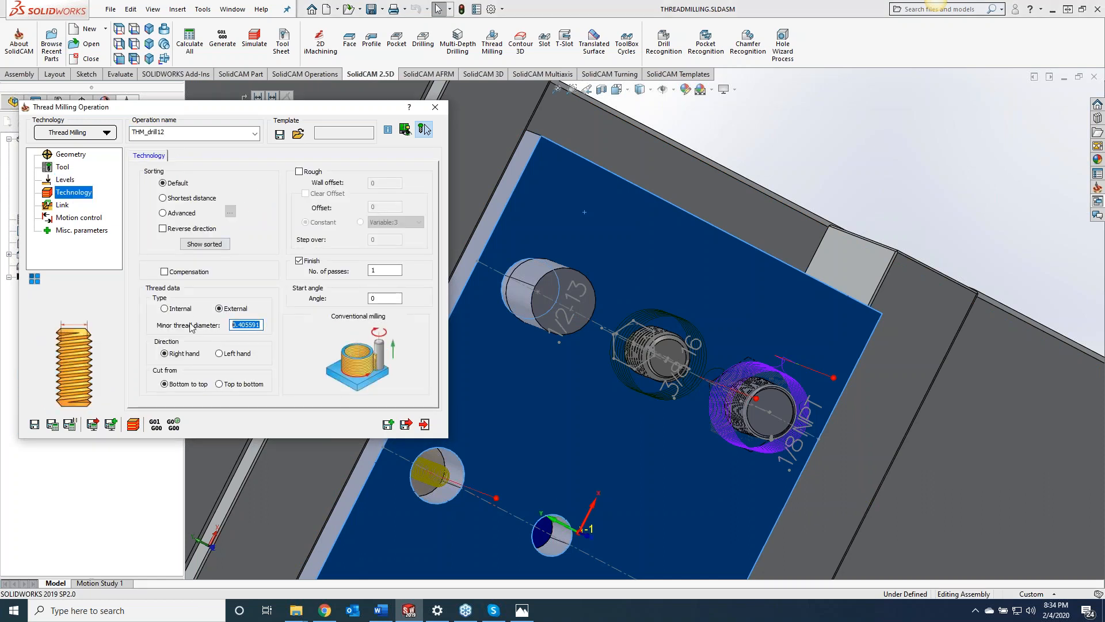
text(.5)
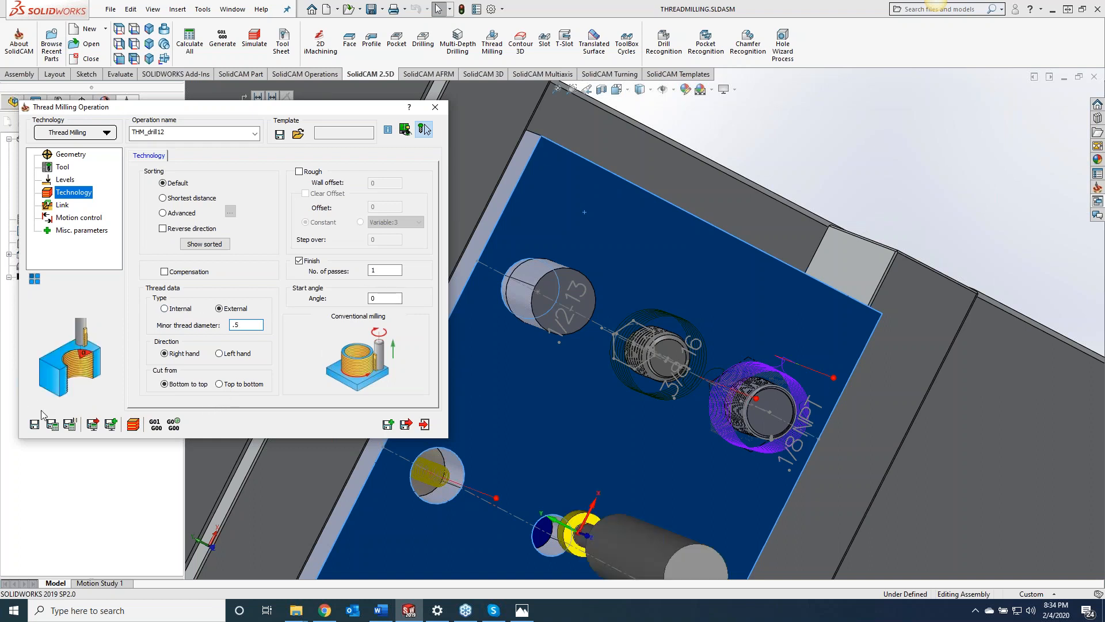
click(52, 426)
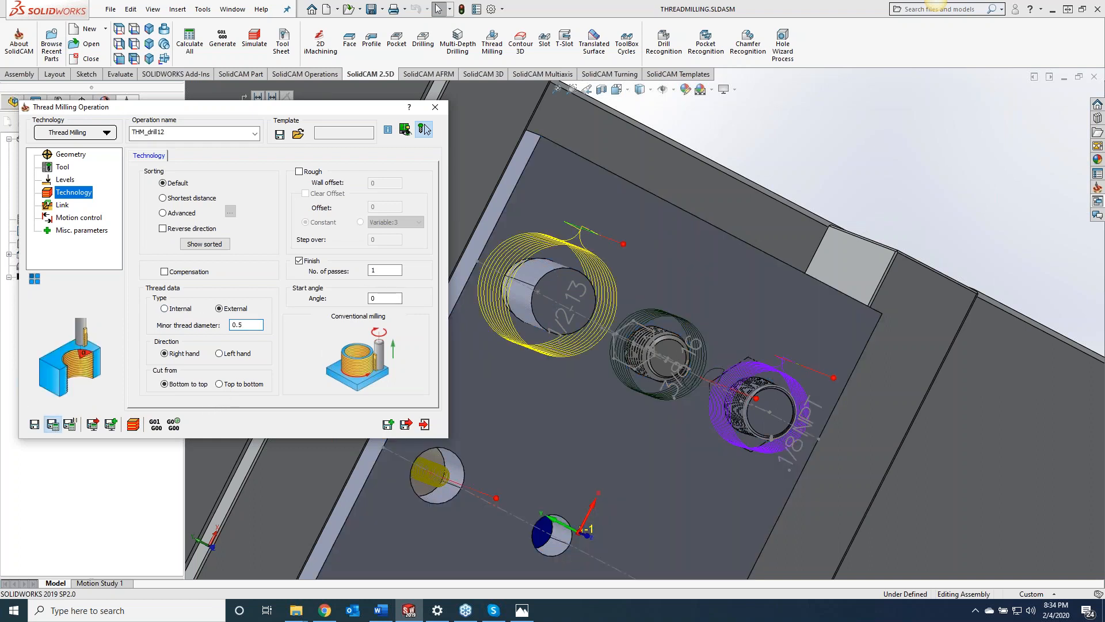
Step: Simulate the 1/2-13 external thread milling toolpath in SolidVerify, and close the simulation and the operation
click(133, 425)
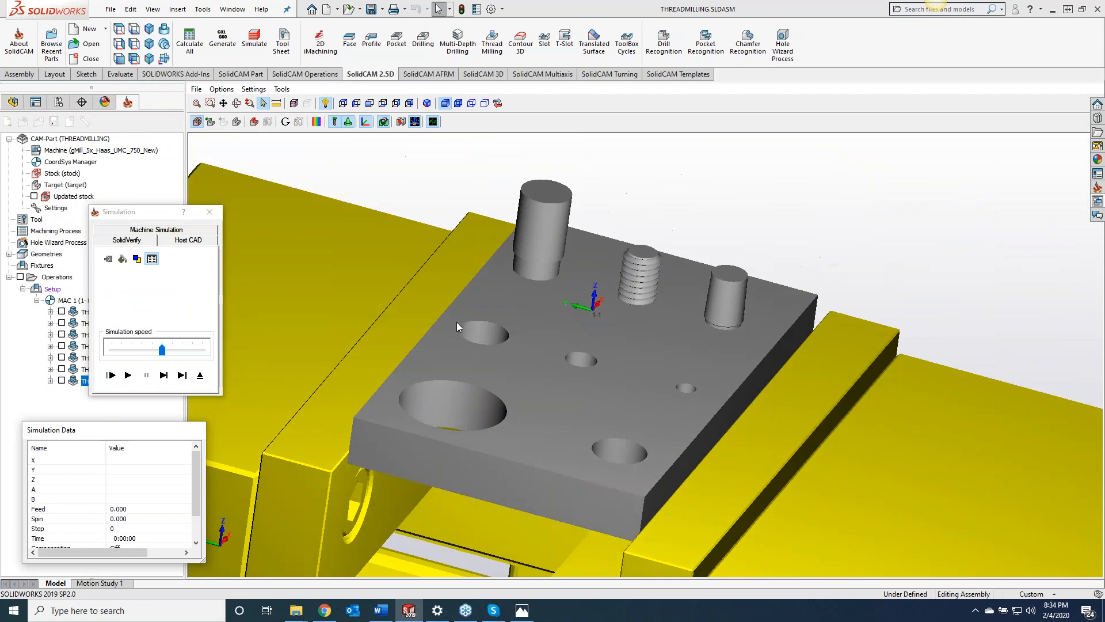
click(128, 375)
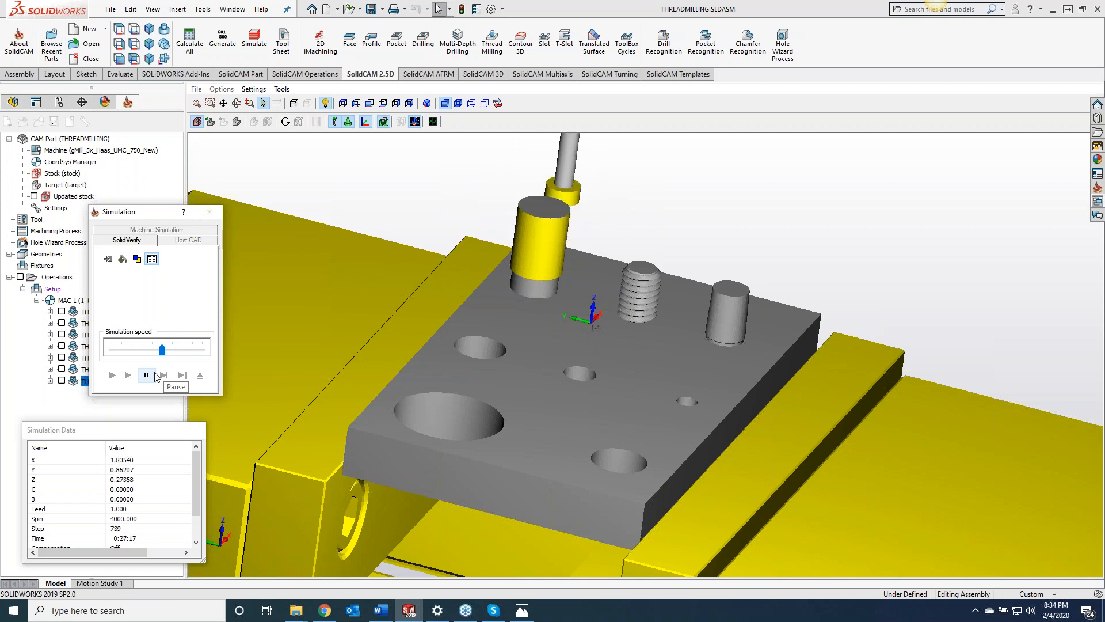
click(156, 377)
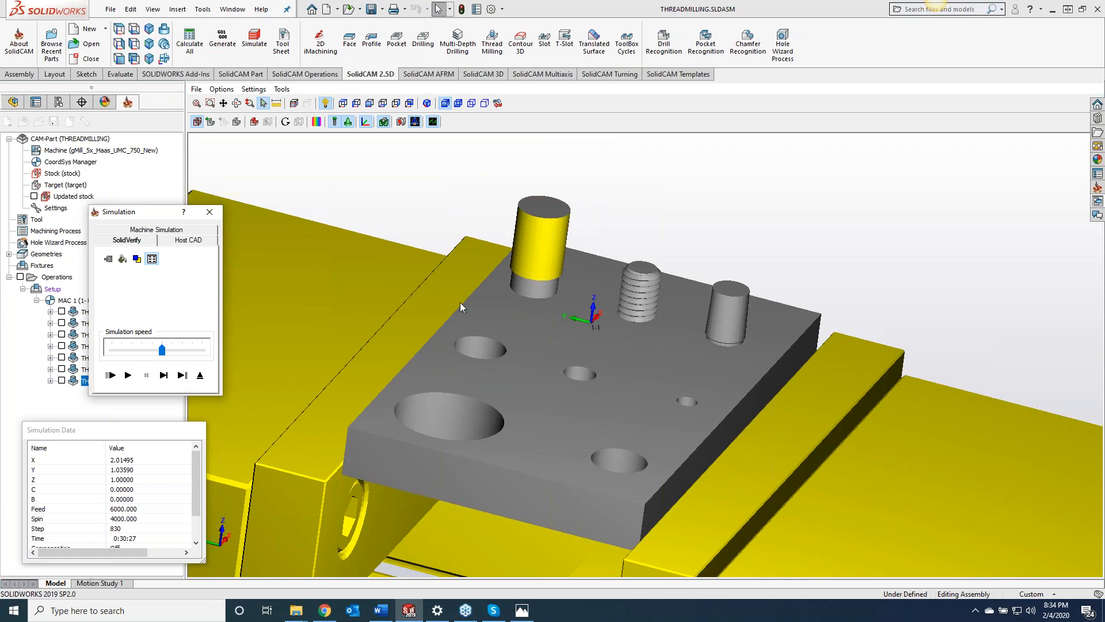
click(209, 212)
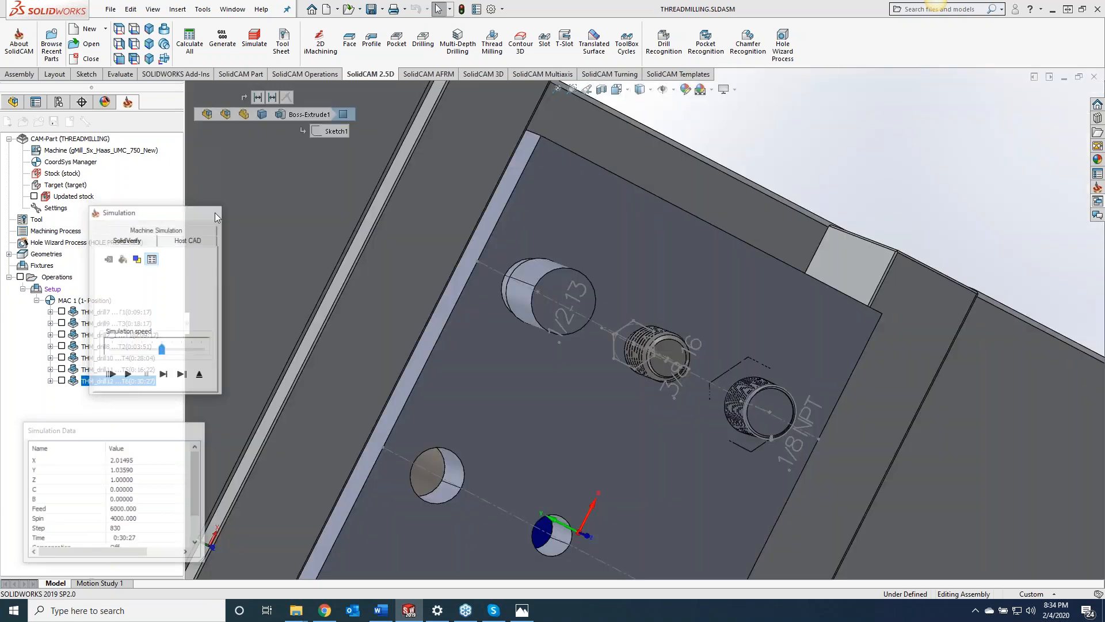
click(424, 130)
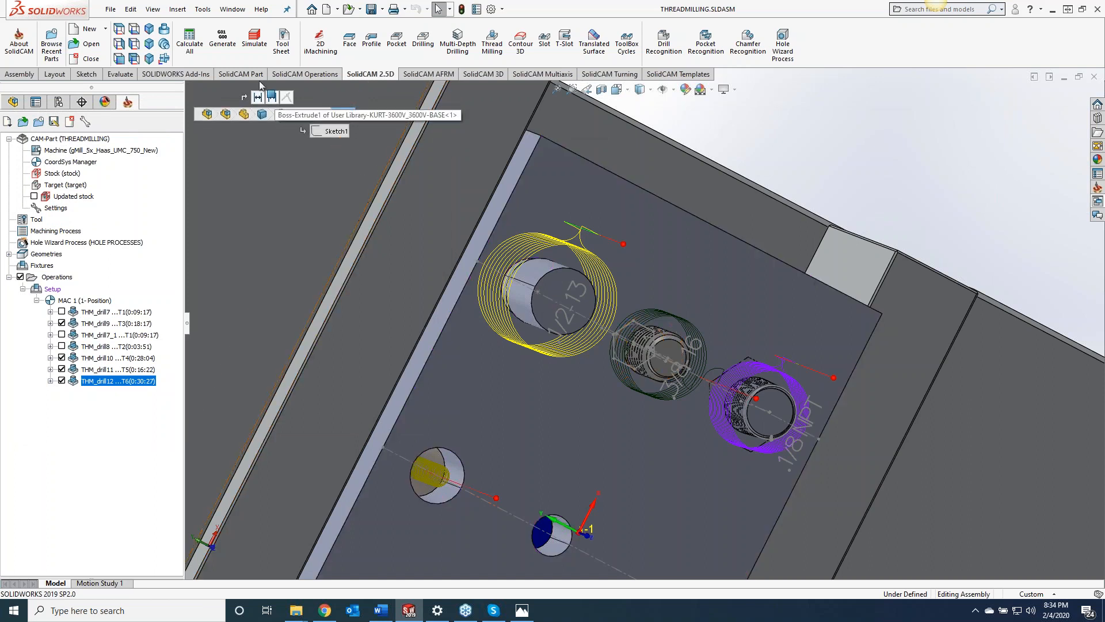
Step: Add a new shape to the shaped tools library and rename it "1/2-13 single point"
click(200, 10)
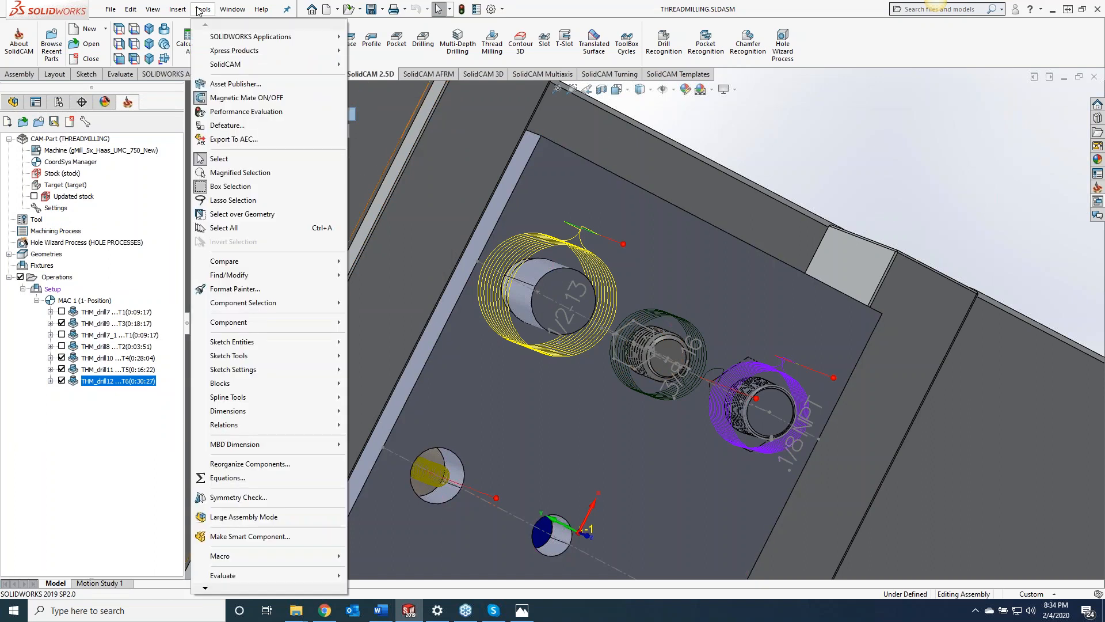
mouse_move(225, 64)
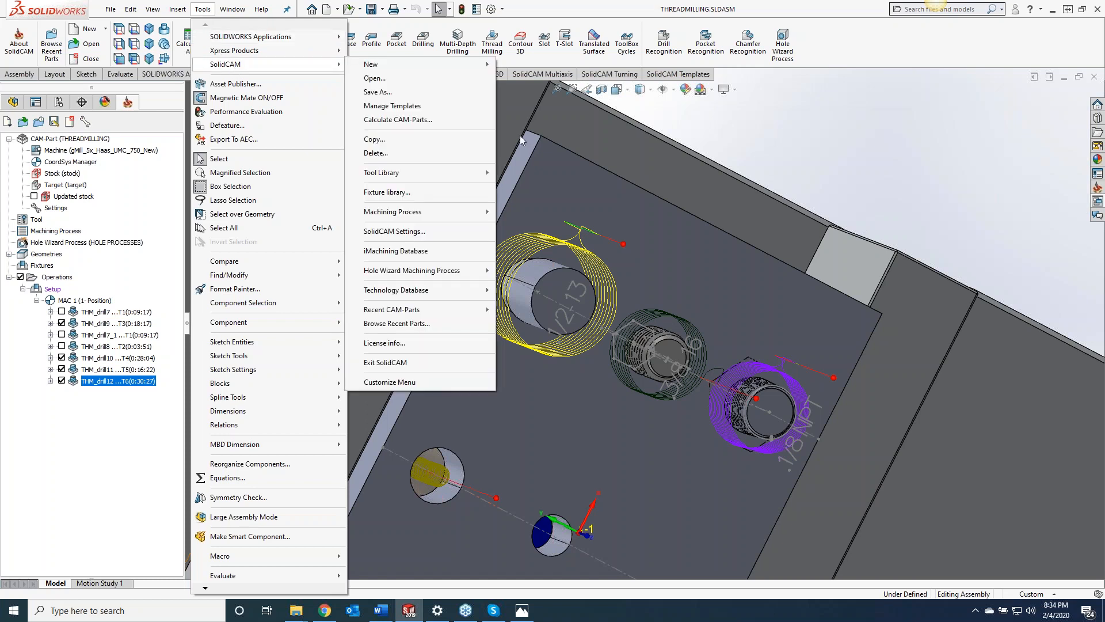
mouse_move(415, 172)
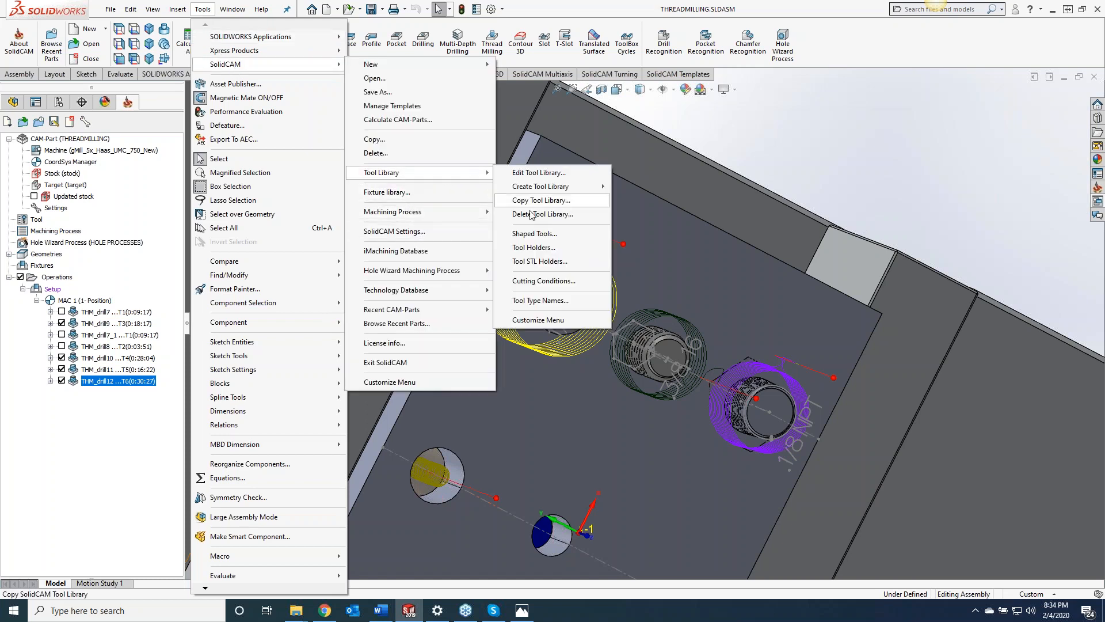
click(547, 238)
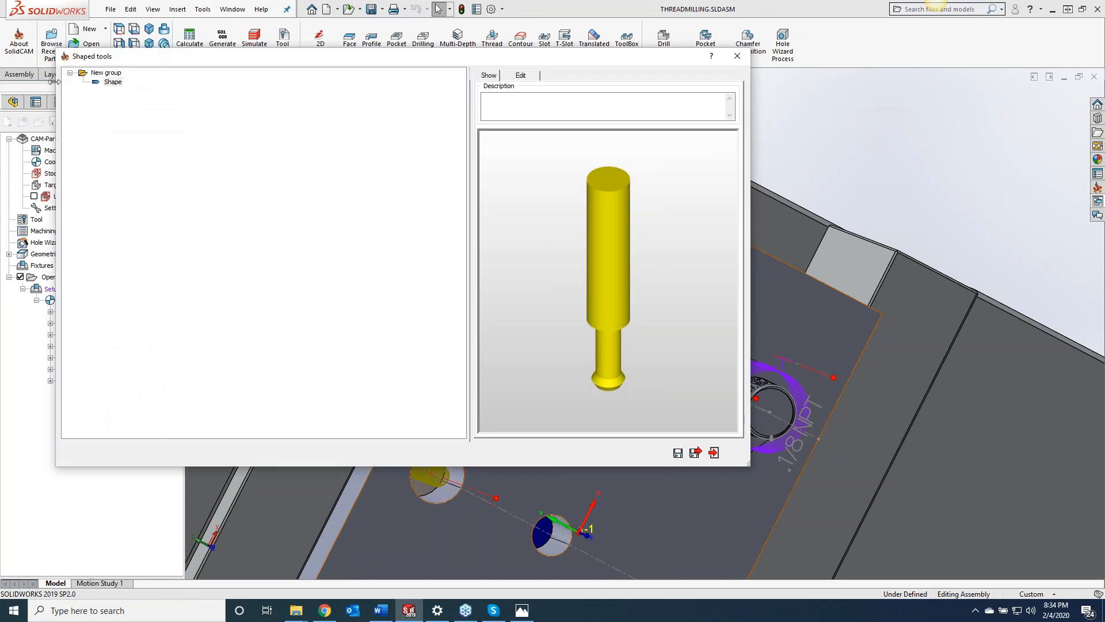
right_click(113, 83)
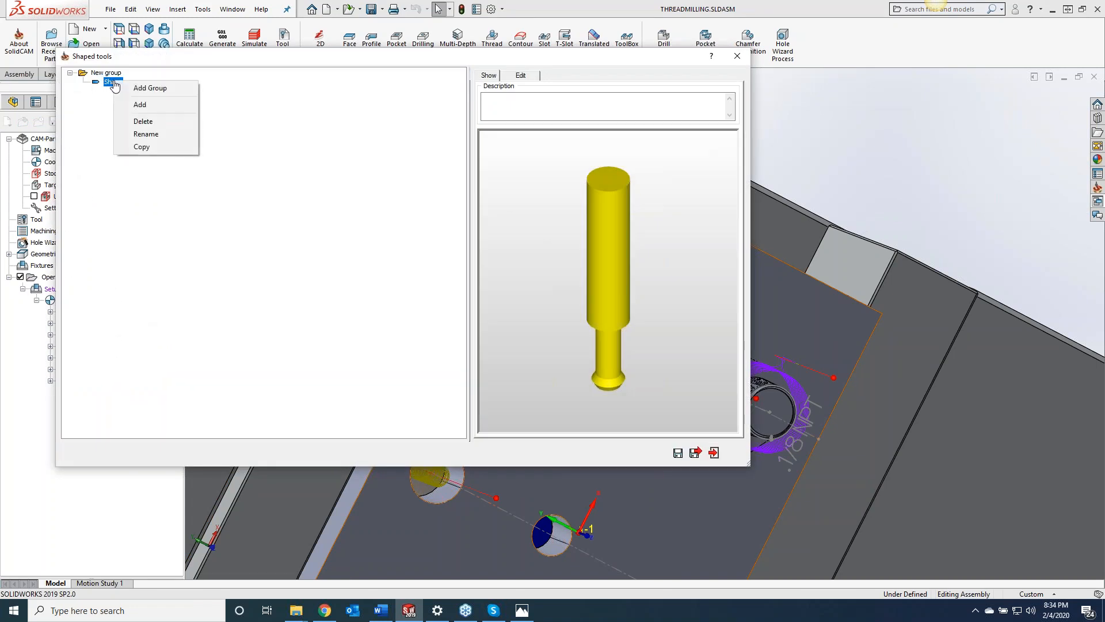
click(147, 106)
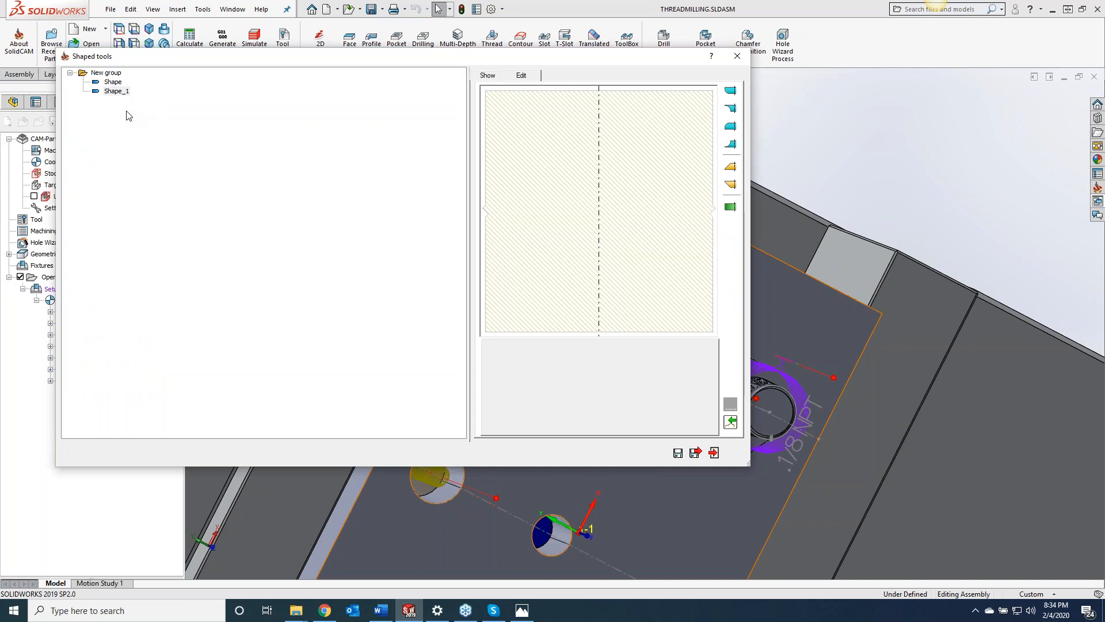
click(115, 91)
text(1/2-13 single point)
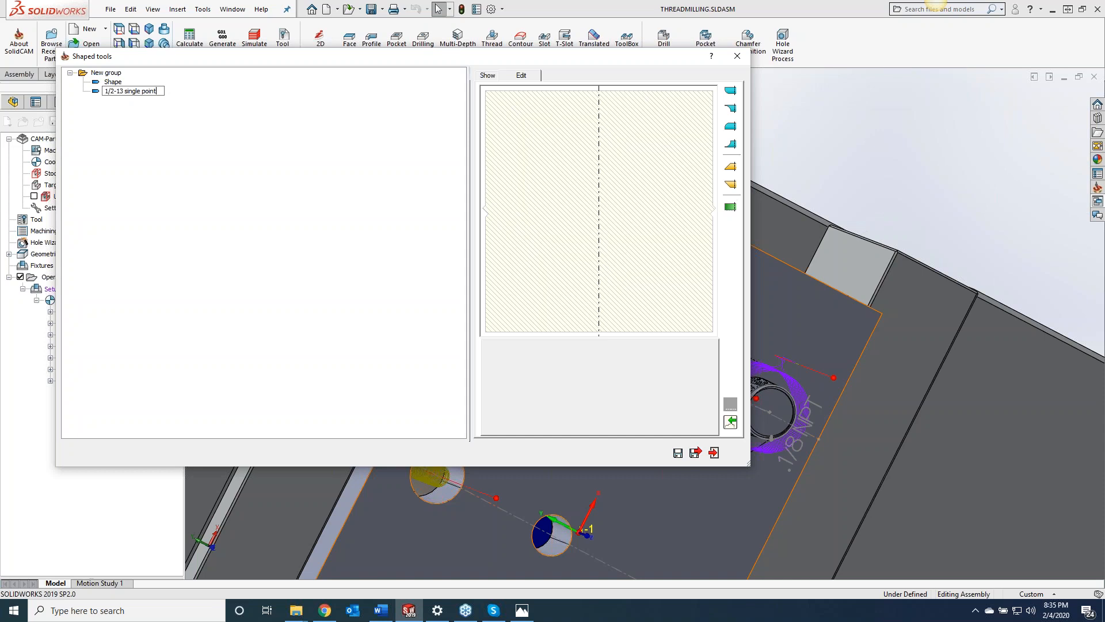
key(Return)
Step: Build the single-point tool shape from a lower cone, a mirrored upper cone and two stacked cylinders
click(731, 185)
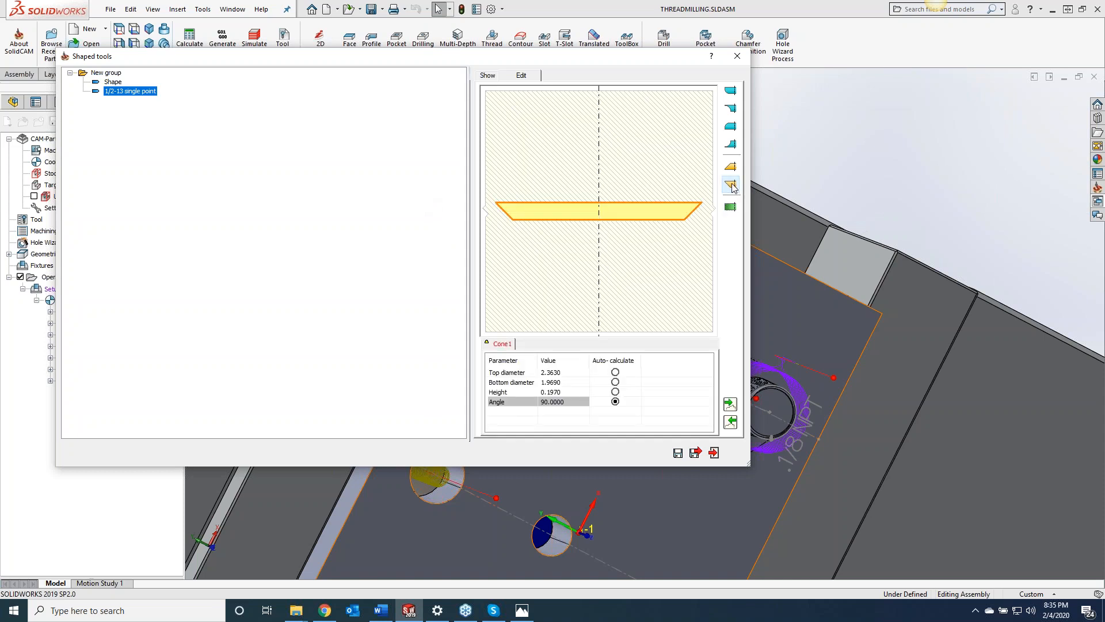
click(732, 167)
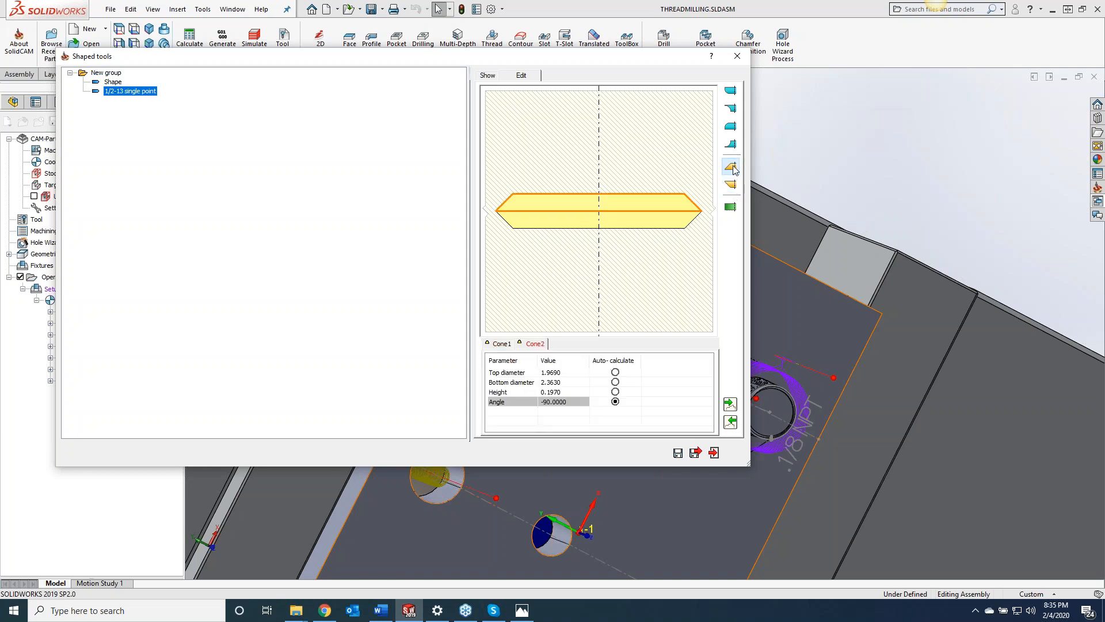
click(731, 207)
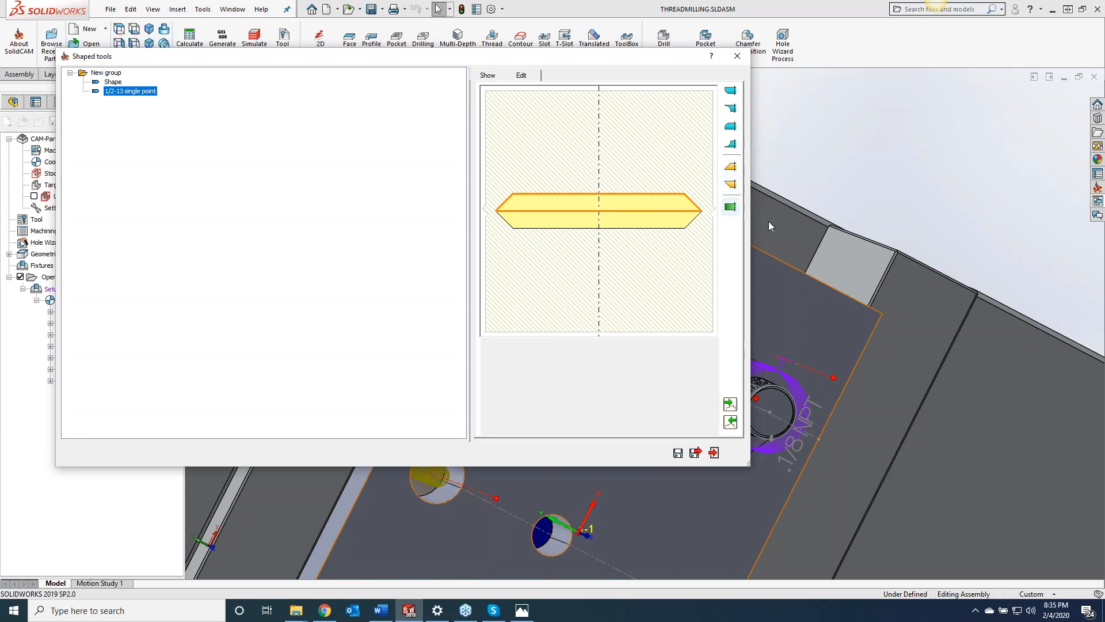
click(731, 207)
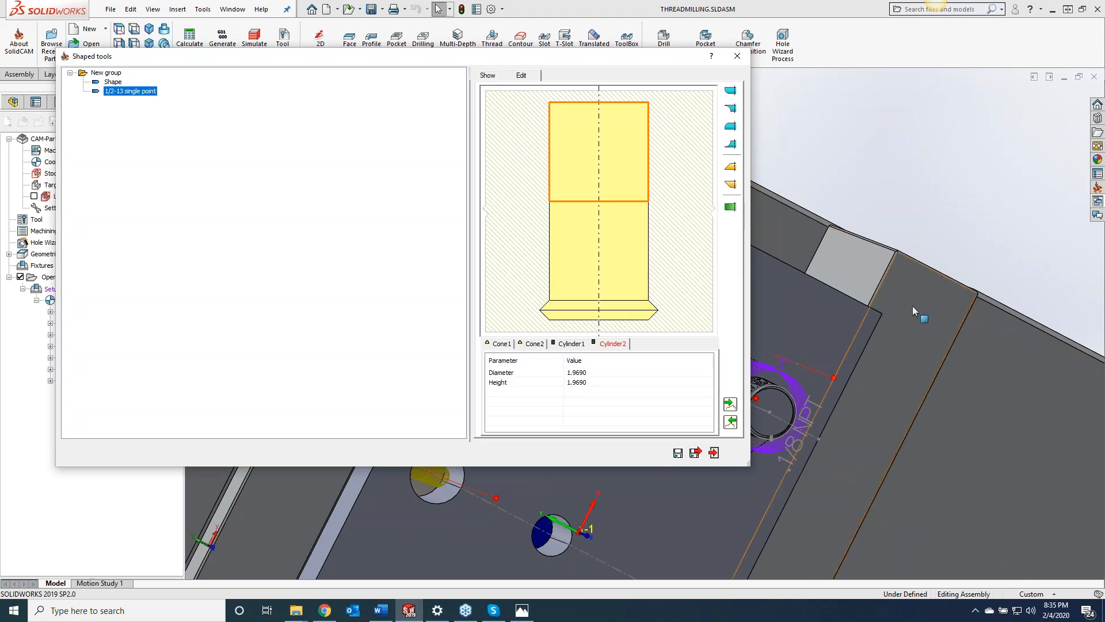
click(501, 344)
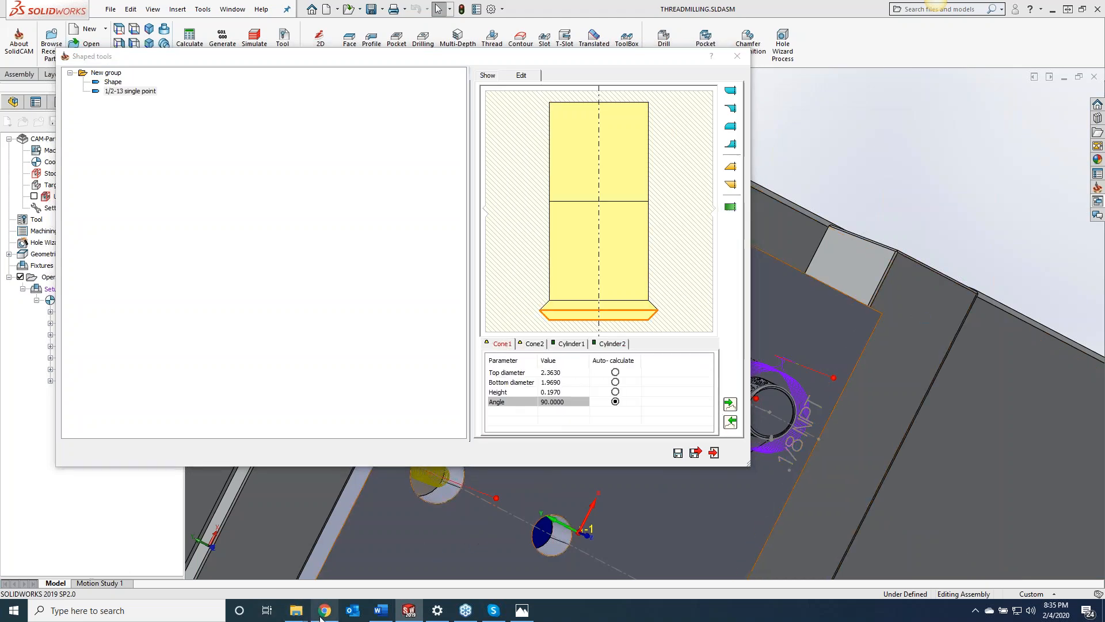
Step: Switch to Chrome and examine the Harvey Tool single-form thread mill drawing and the product table's dimensions for the 1/2 thread size
click(324, 610)
click(377, 12)
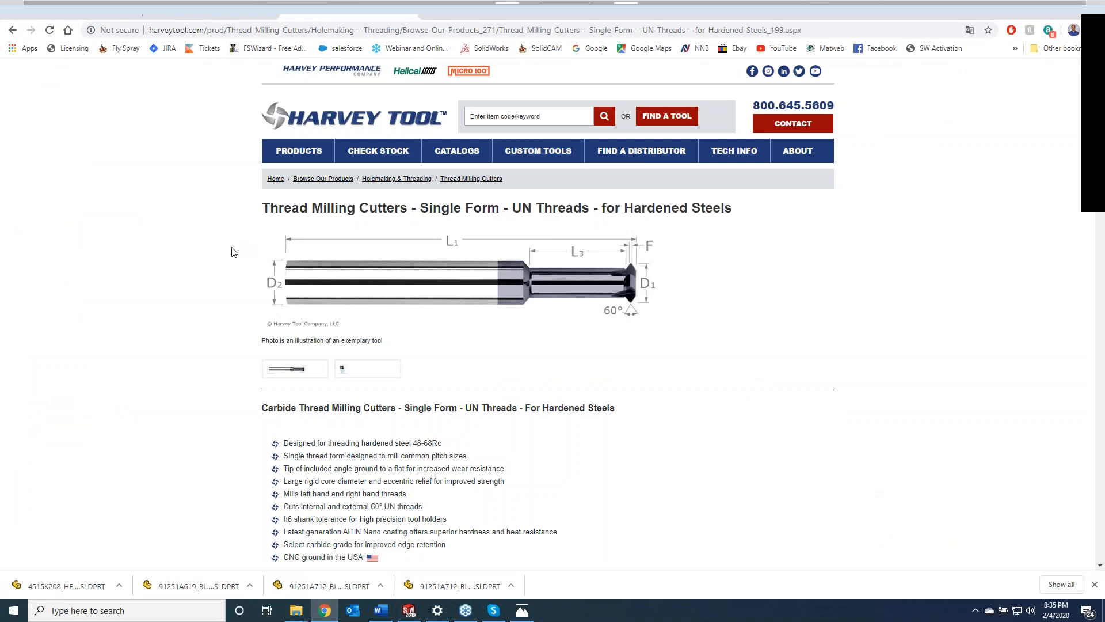
scroll(488, 392, down, 4)
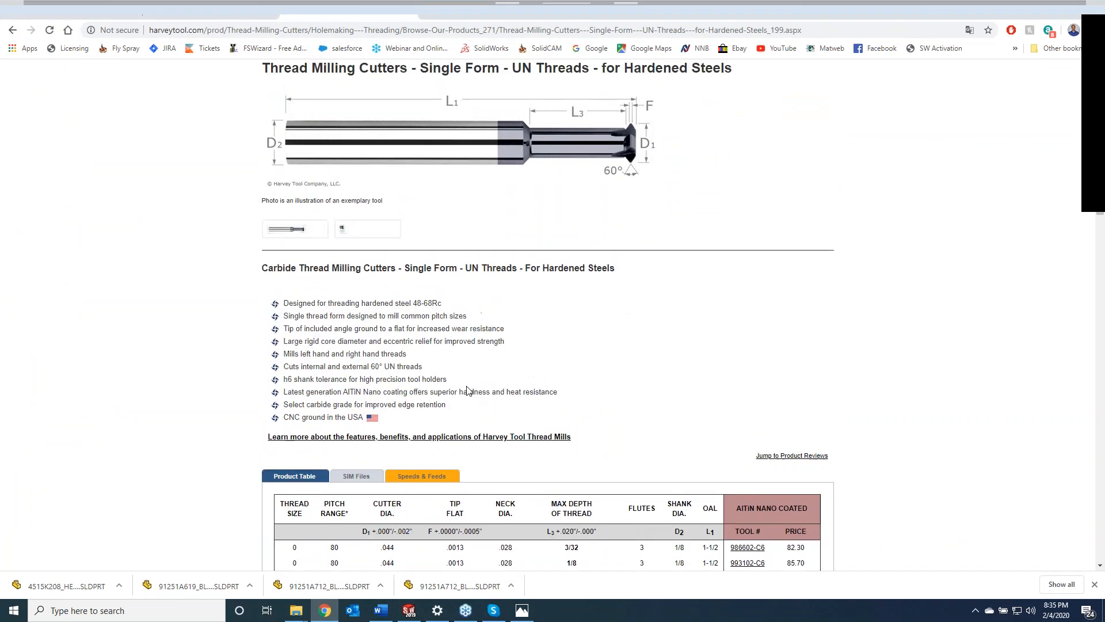
scroll(452, 300, up, 3)
scroll(523, 408, up, 1)
scroll(525, 397, down, 10)
scroll(534, 390, up, 6)
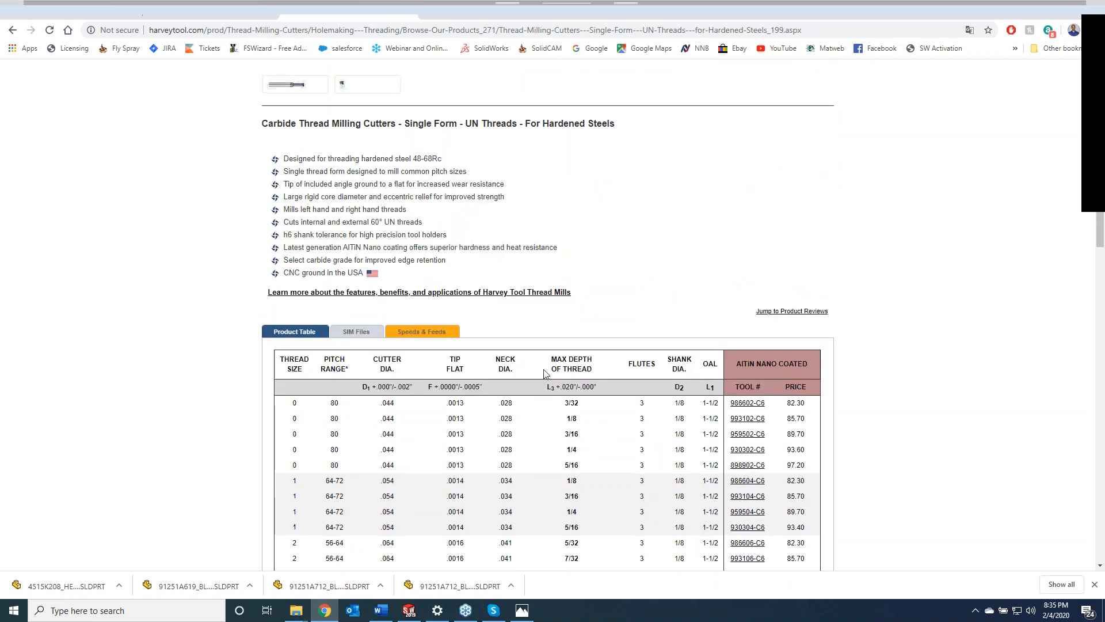
scroll(545, 373, up, 3)
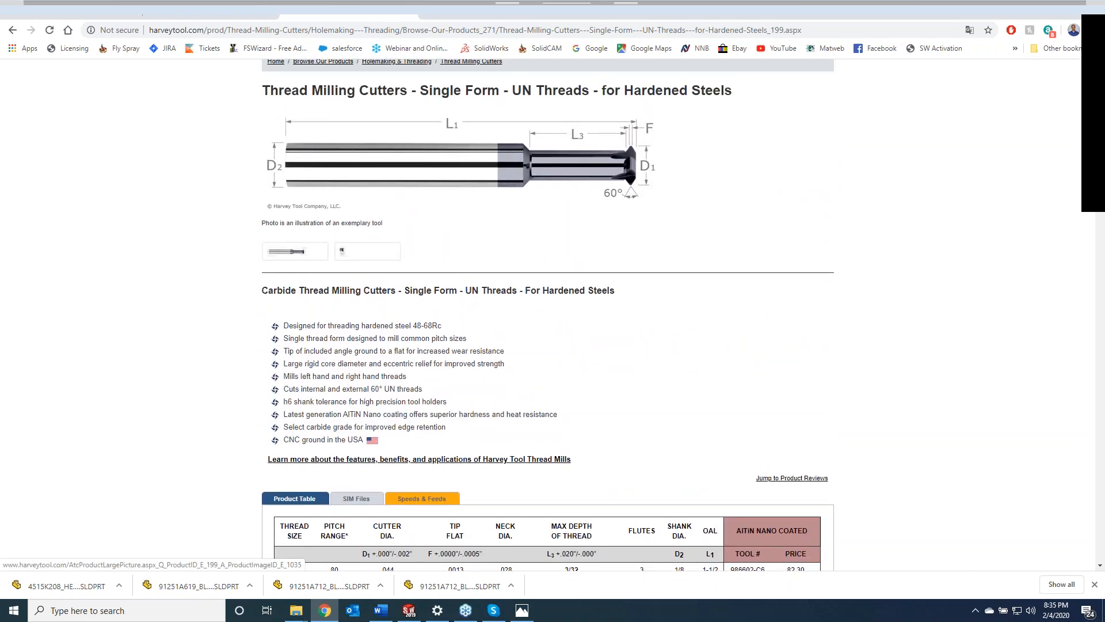
scroll(619, 246, down, 14)
scroll(552, 254, up, 7)
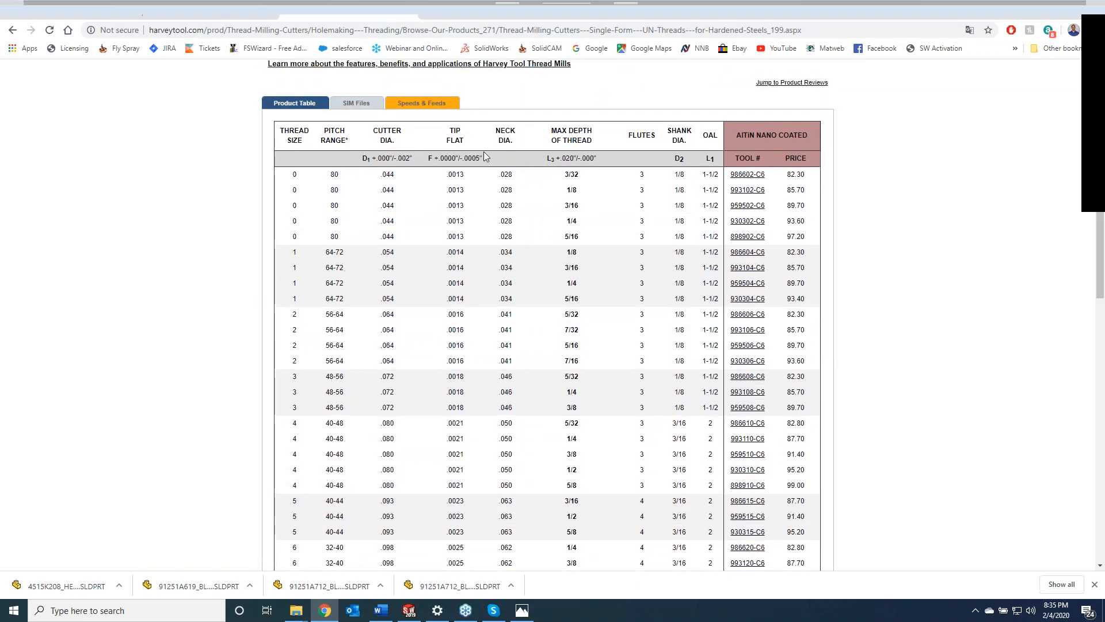
scroll(405, 368, down, 7)
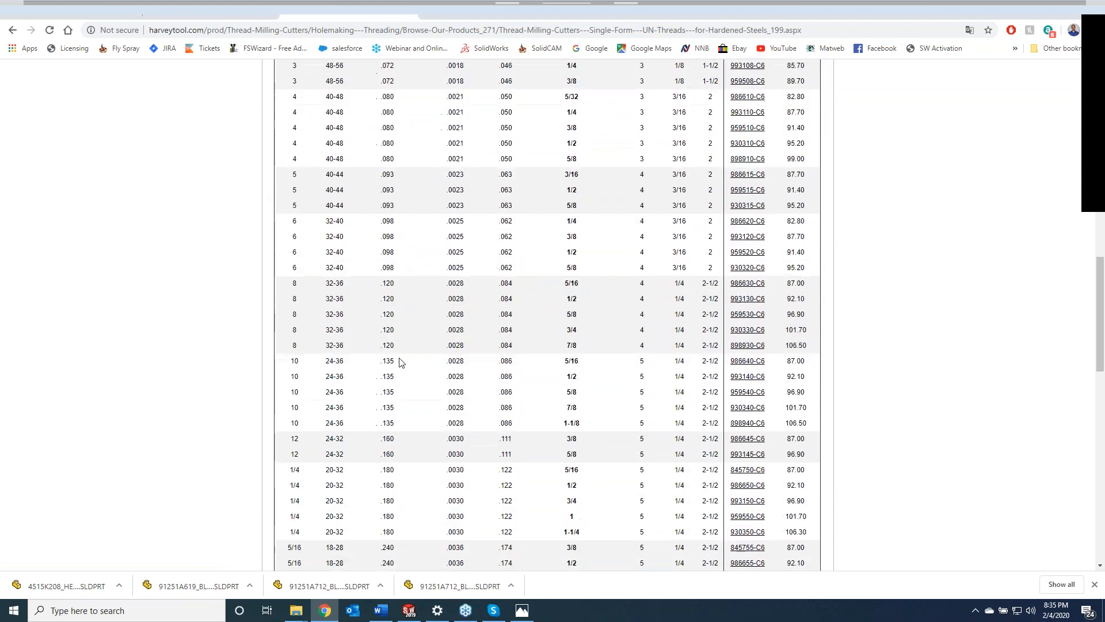
scroll(405, 384, down, 3)
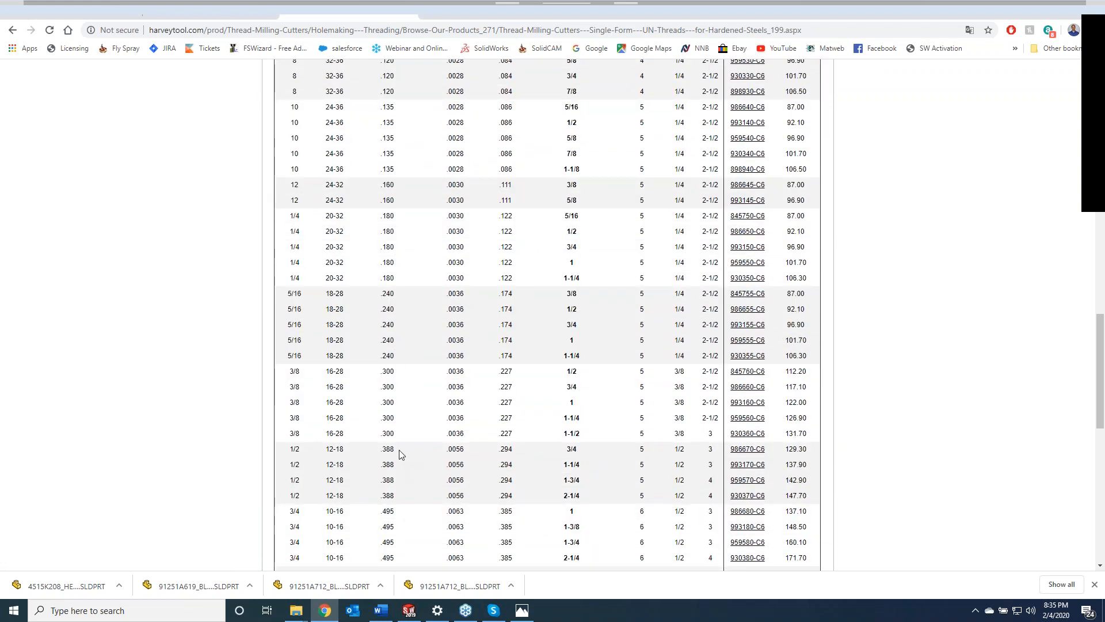
click(1038, 12)
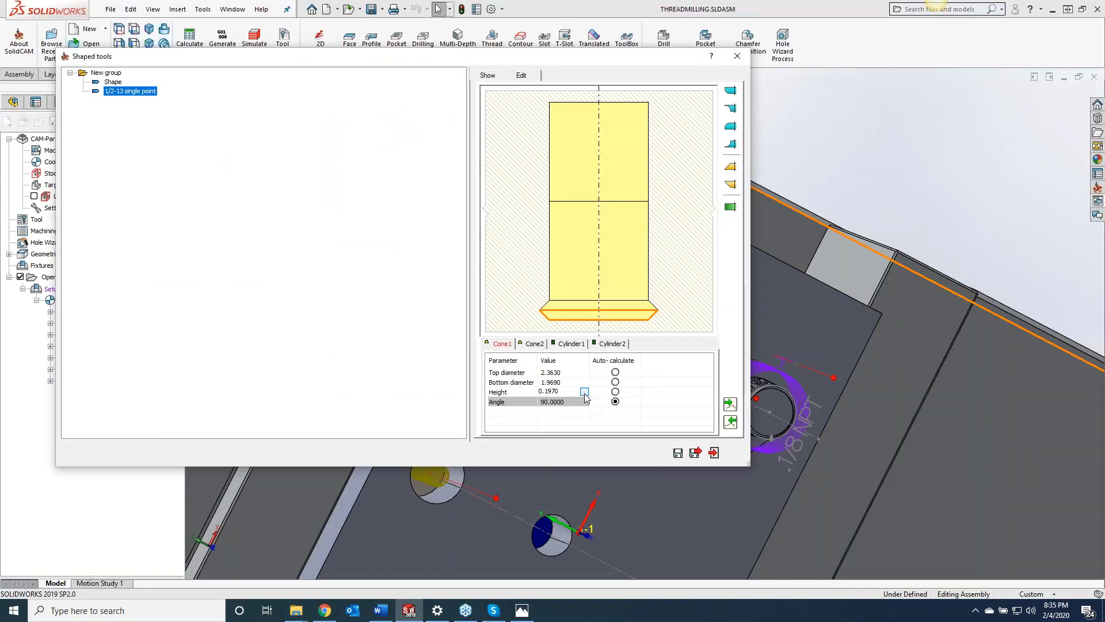
Step: Set the top diameter of the tool shape's lower cone, Cone1, to 0.388
key(Up)
key(Up)
click(564, 373)
double_click(564, 374)
text(.388)
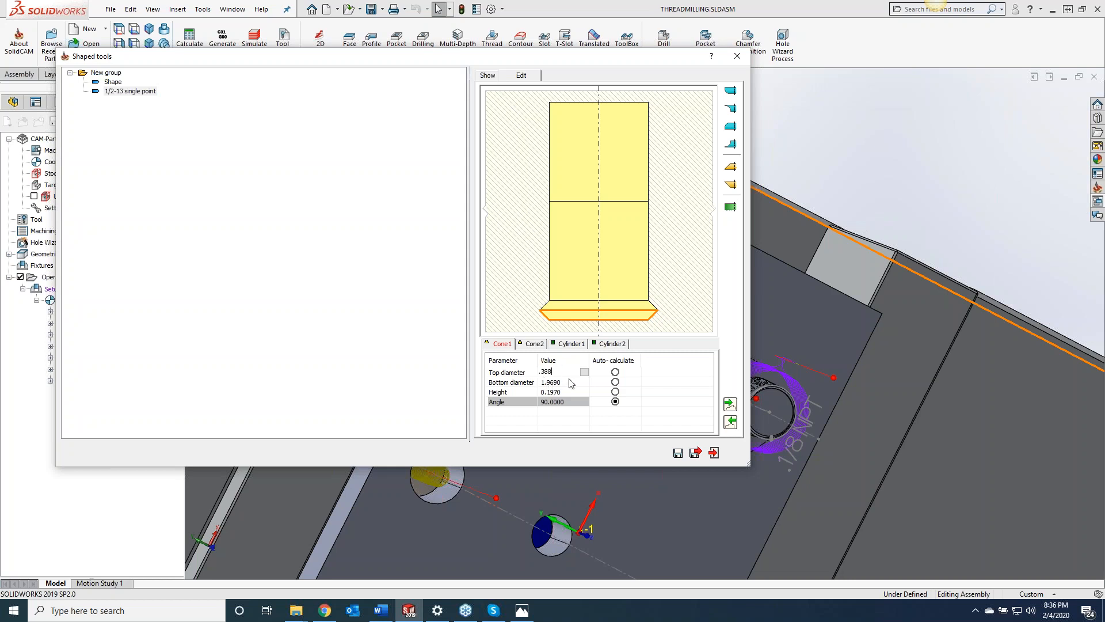
click(567, 380)
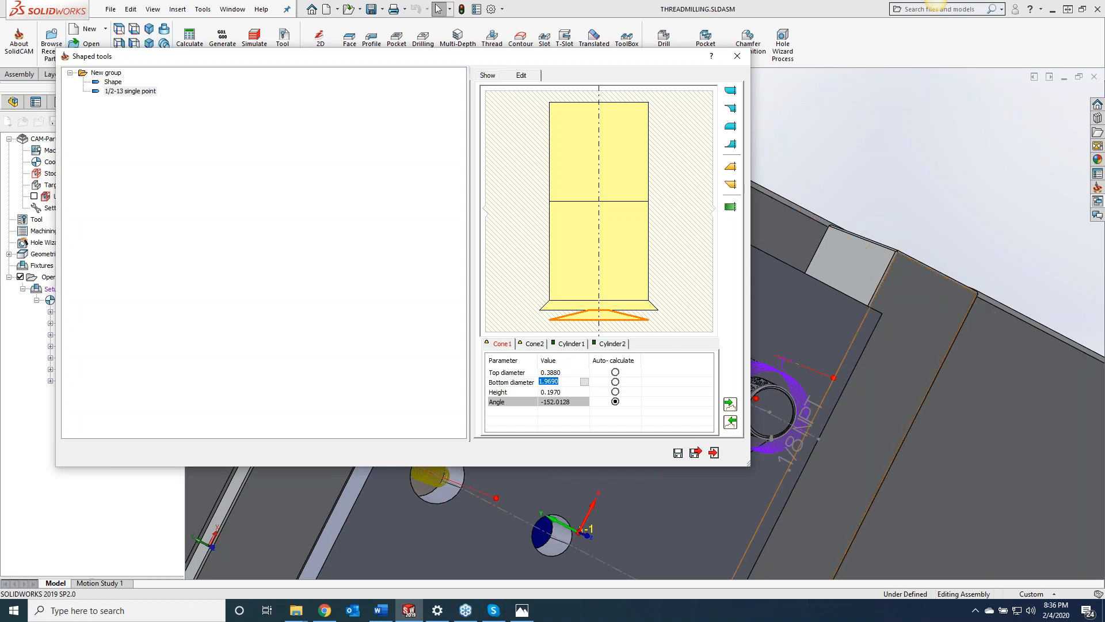
Step: Switch to Chrome and check the cutter's thread-form angle on the Harvey Tool single-form thread mill drawing
click(326, 614)
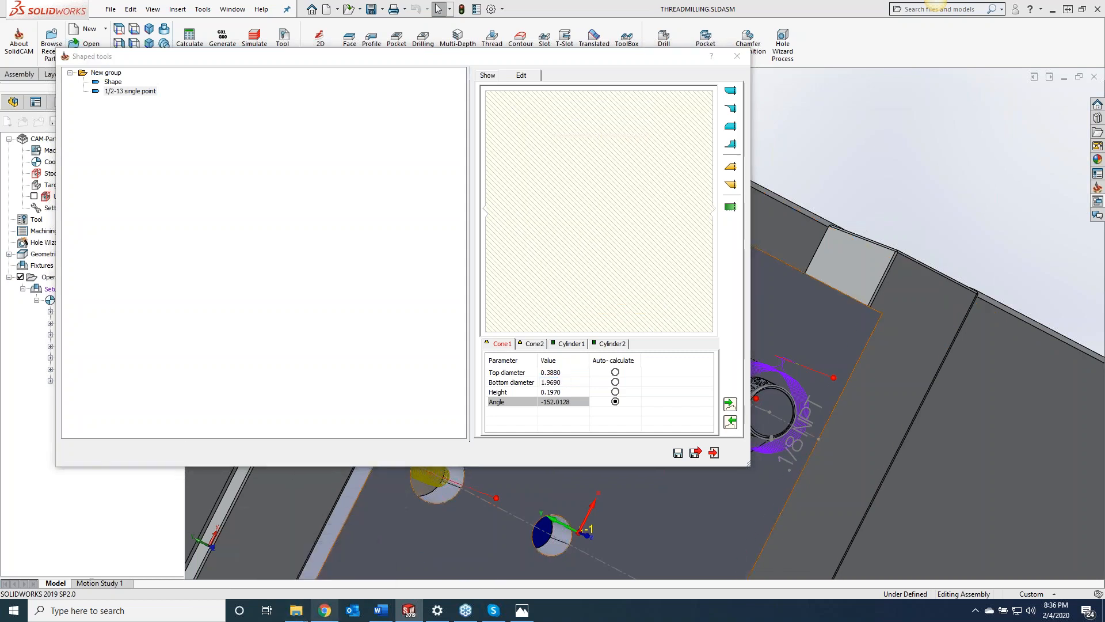
scroll(547, 345, up, 10)
scroll(464, 323, up, 5)
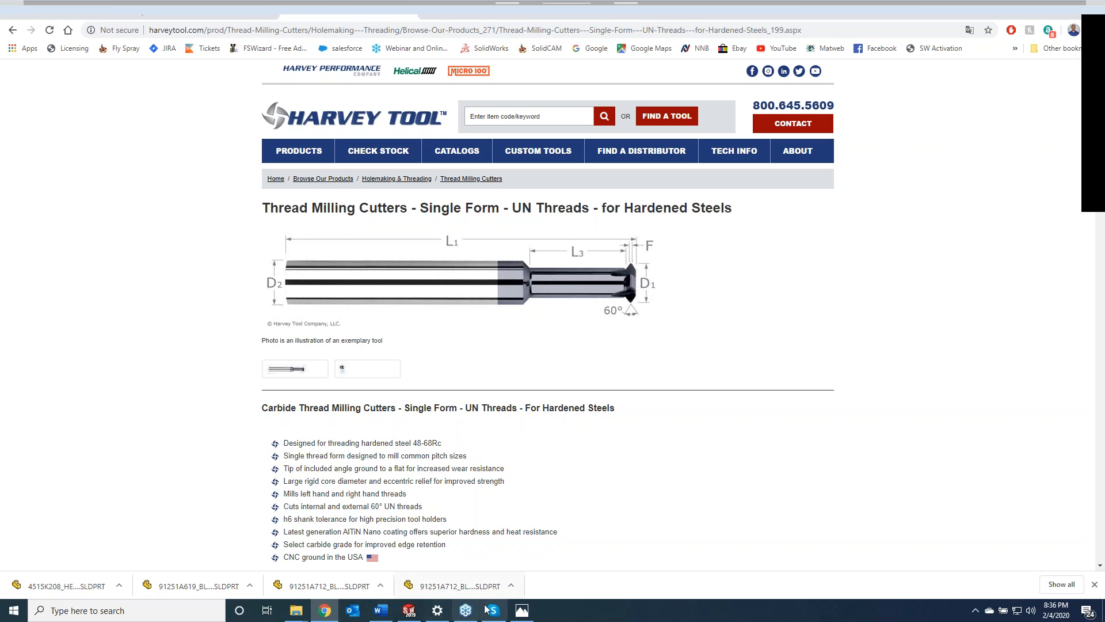
Step: Return to SolidCAM, auto-calculate Cone1's bottom diameter and set its angle to 60
click(409, 610)
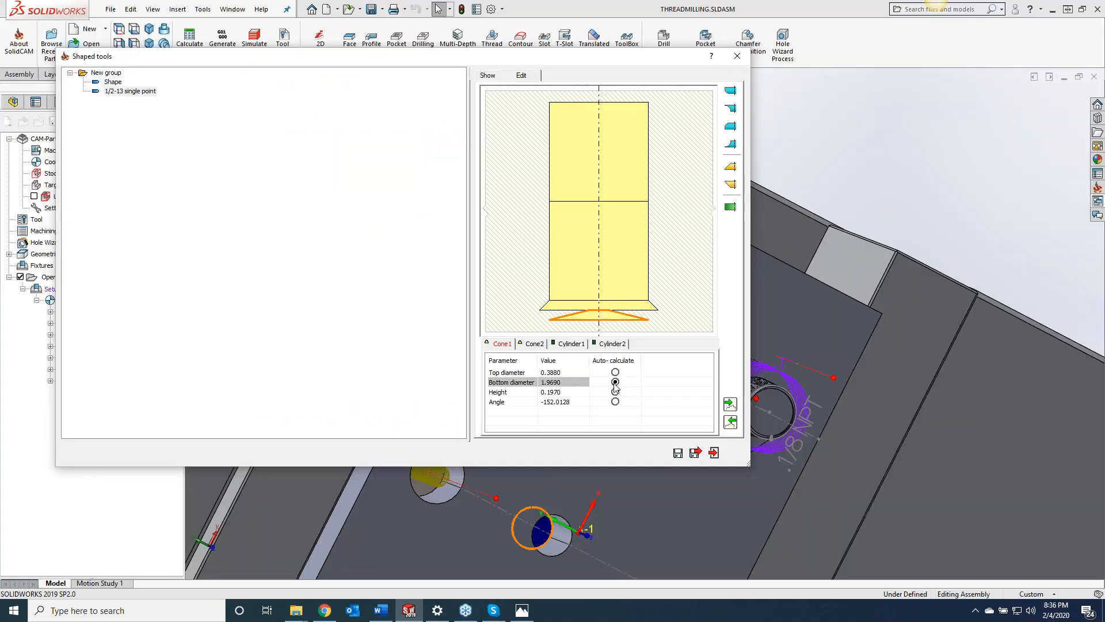
drag(569, 401, 525, 403)
text(-60)
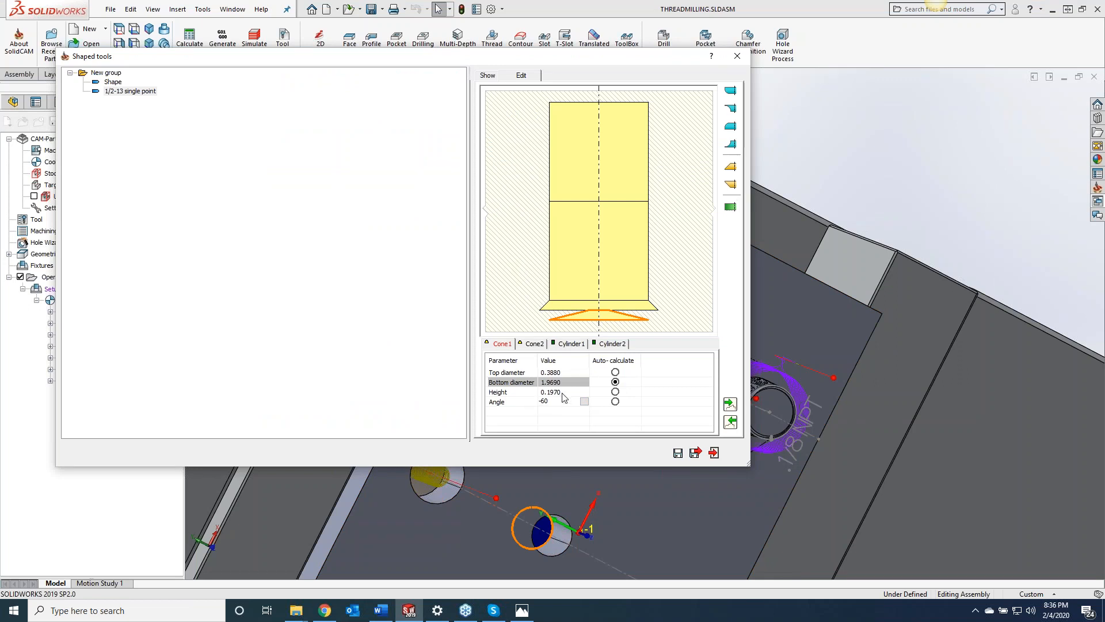
click(562, 394)
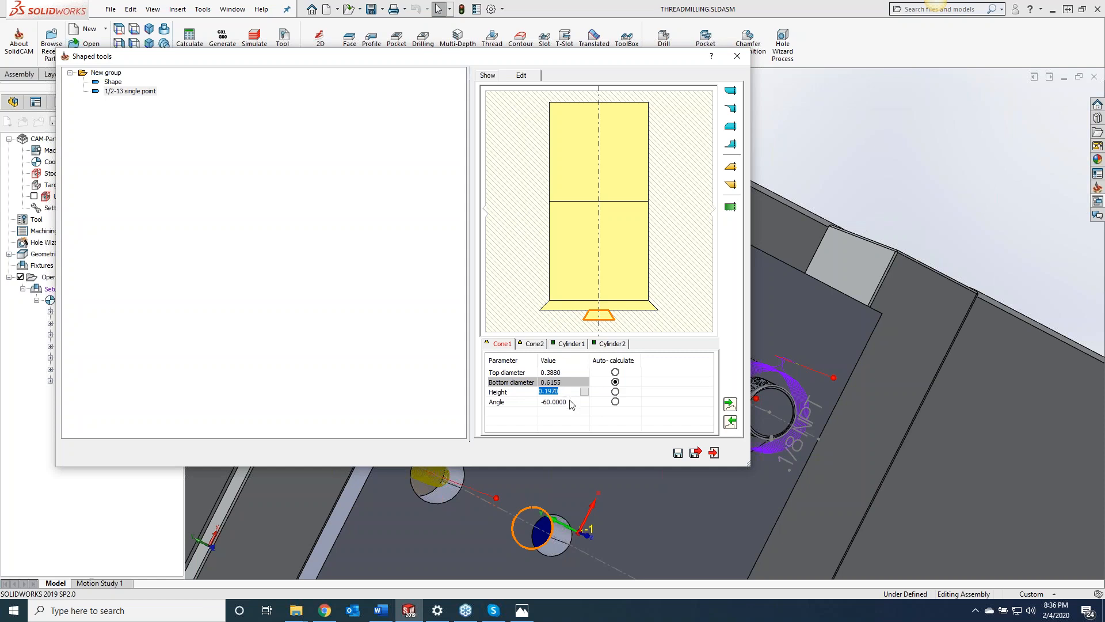
click(569, 402)
text(6)
click(564, 392)
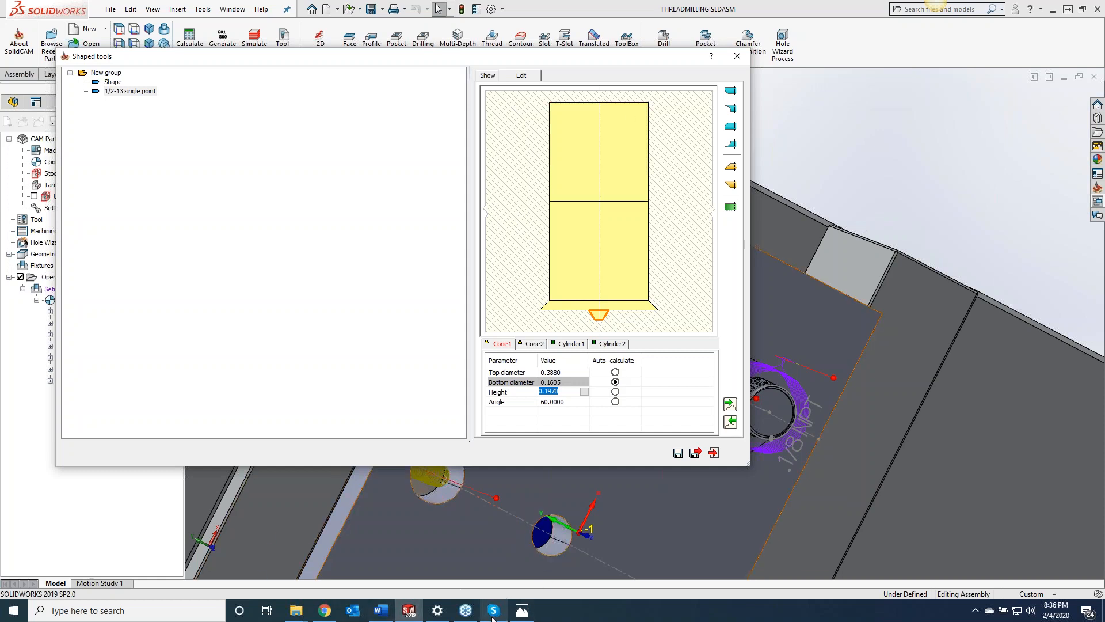
Step: Switch to Chrome and look up the neck diameter for the 1/2 thread size in the Harvey Tool product table
mouse_move(493, 617)
mouse_move(320, 609)
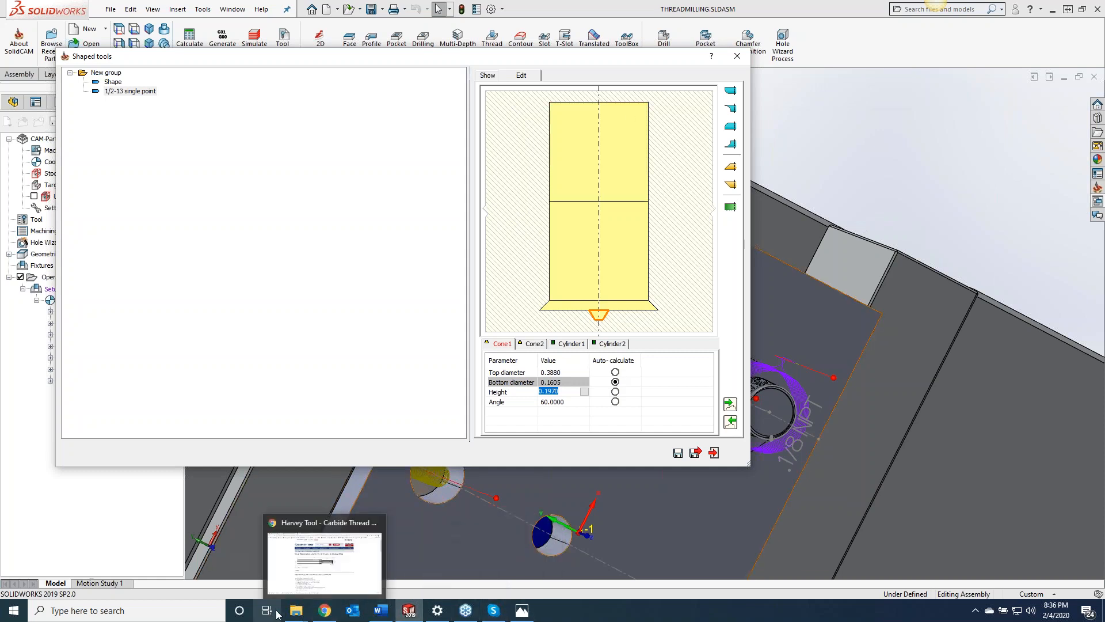
click(323, 611)
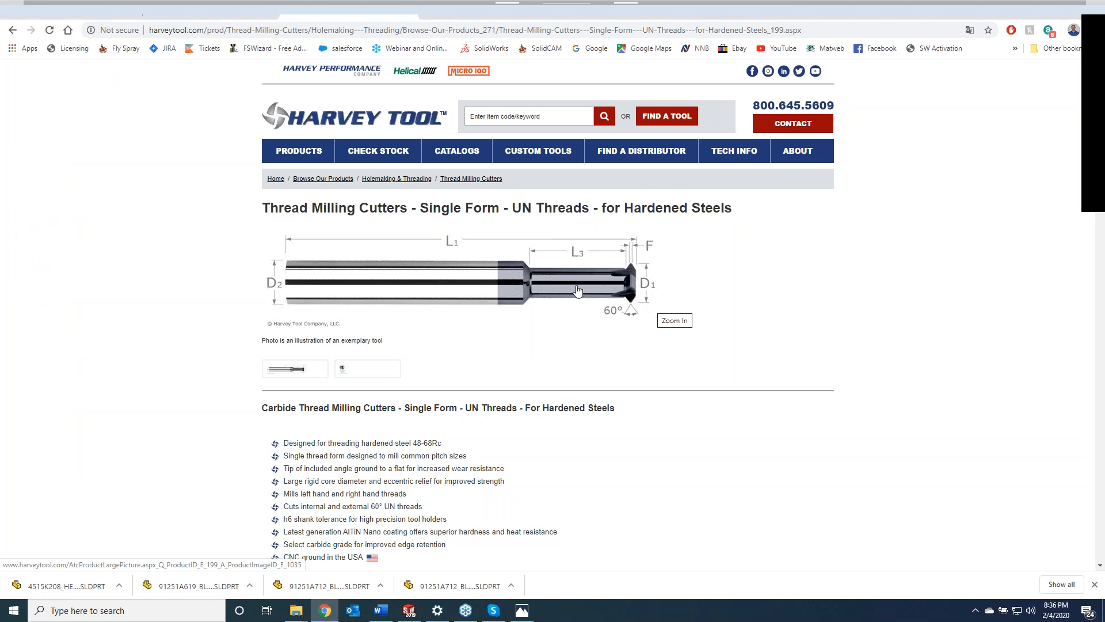
scroll(578, 291, down, 6)
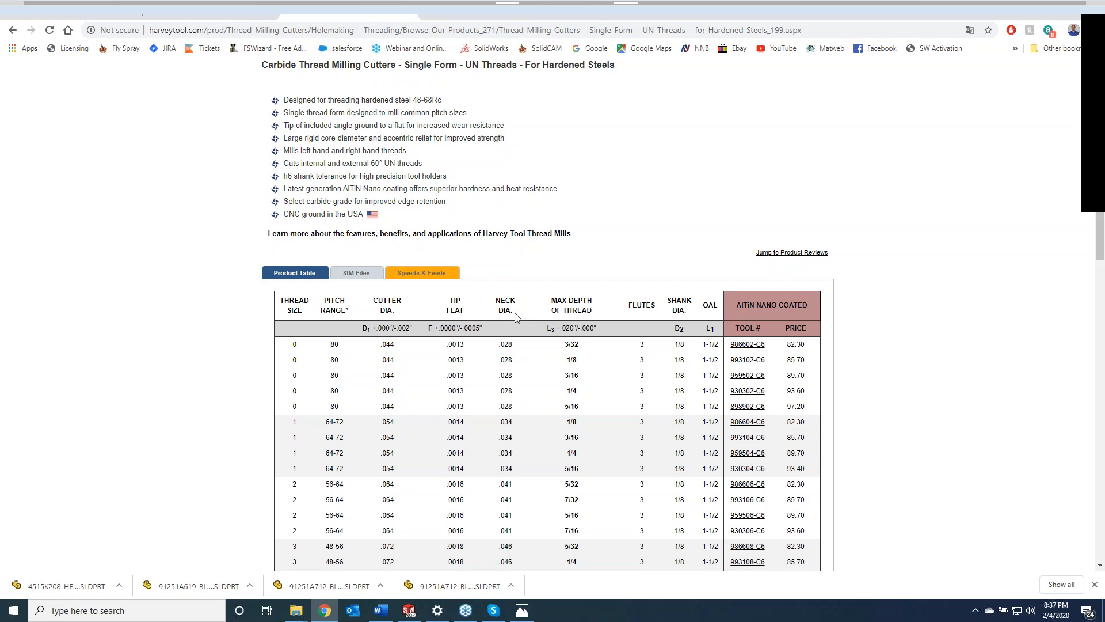
scroll(515, 317, down, 10)
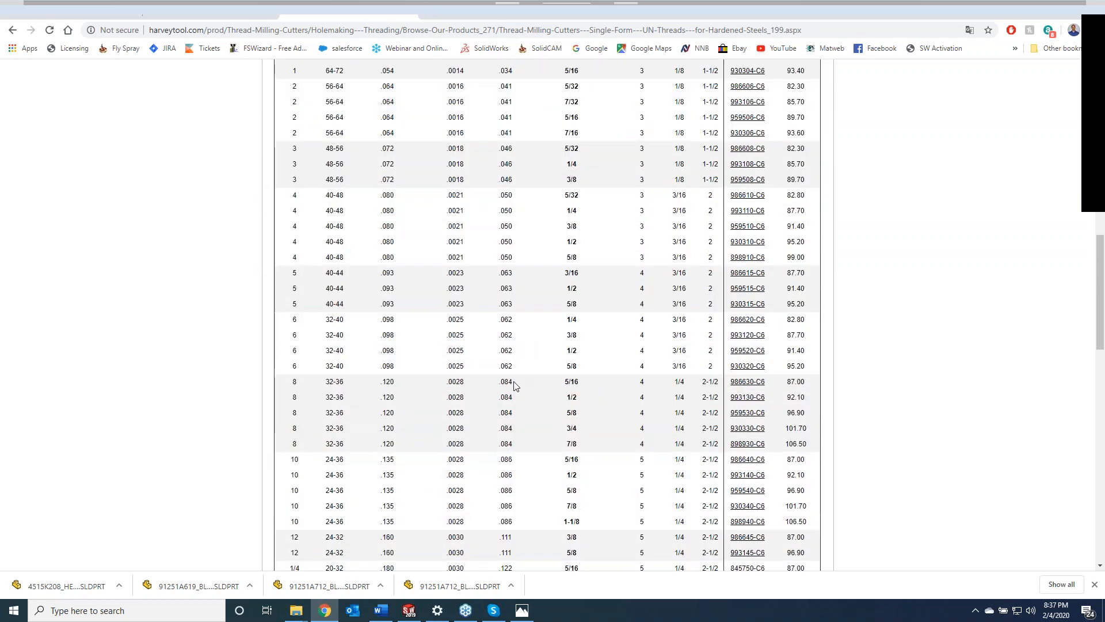
scroll(515, 397, down, 3)
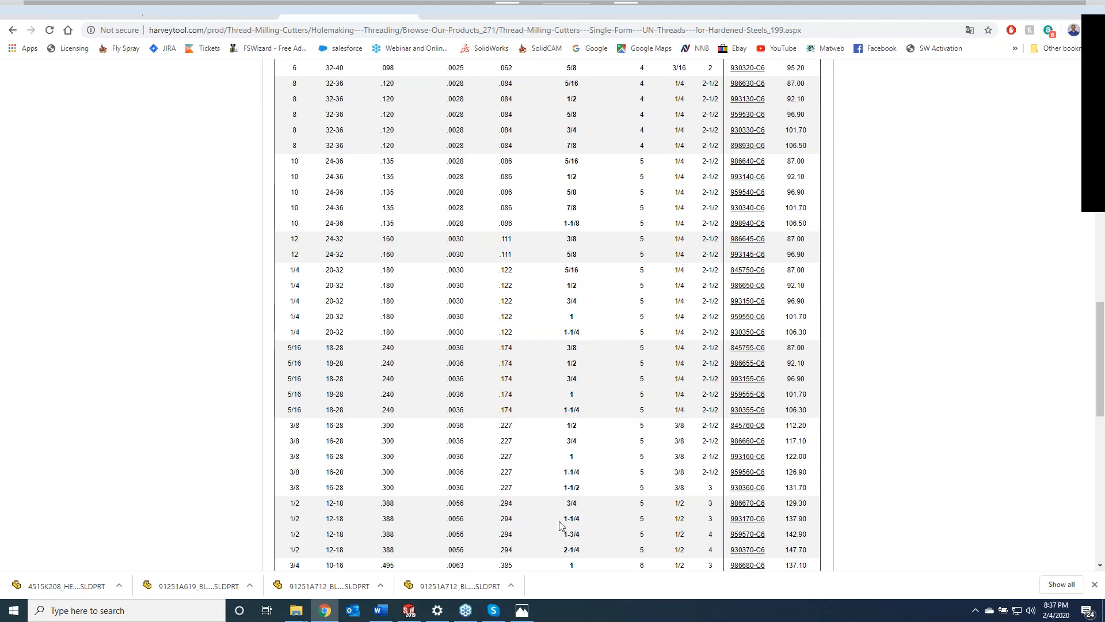
Step: Return to SolidCAM, auto-calculate Cone1's height instead and set its bottom diameter to 0.294
click(1034, 8)
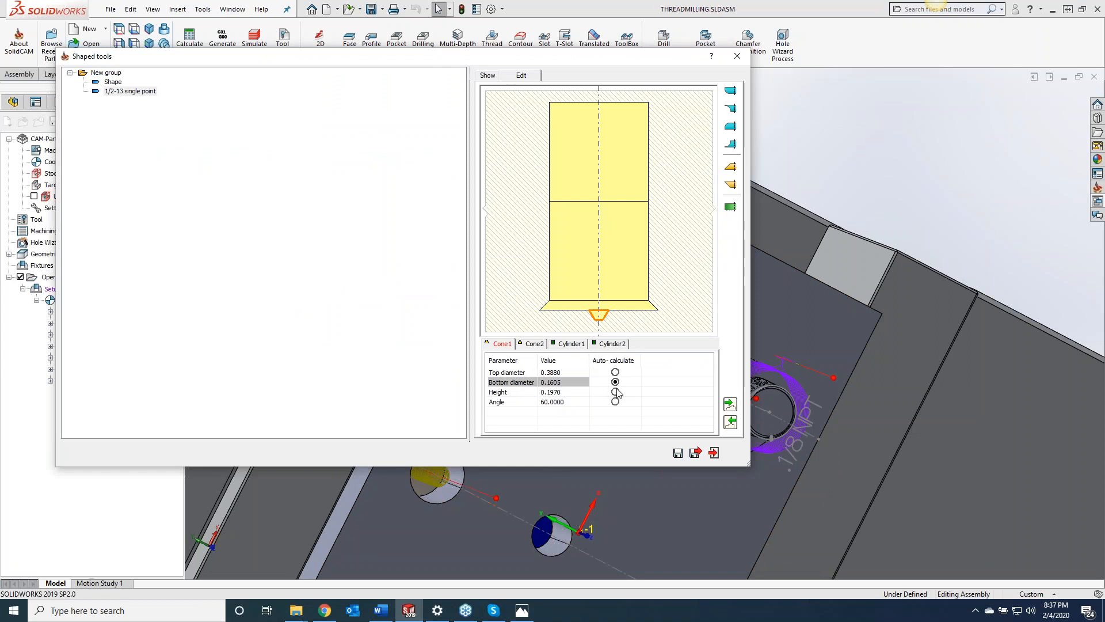
double_click(579, 373)
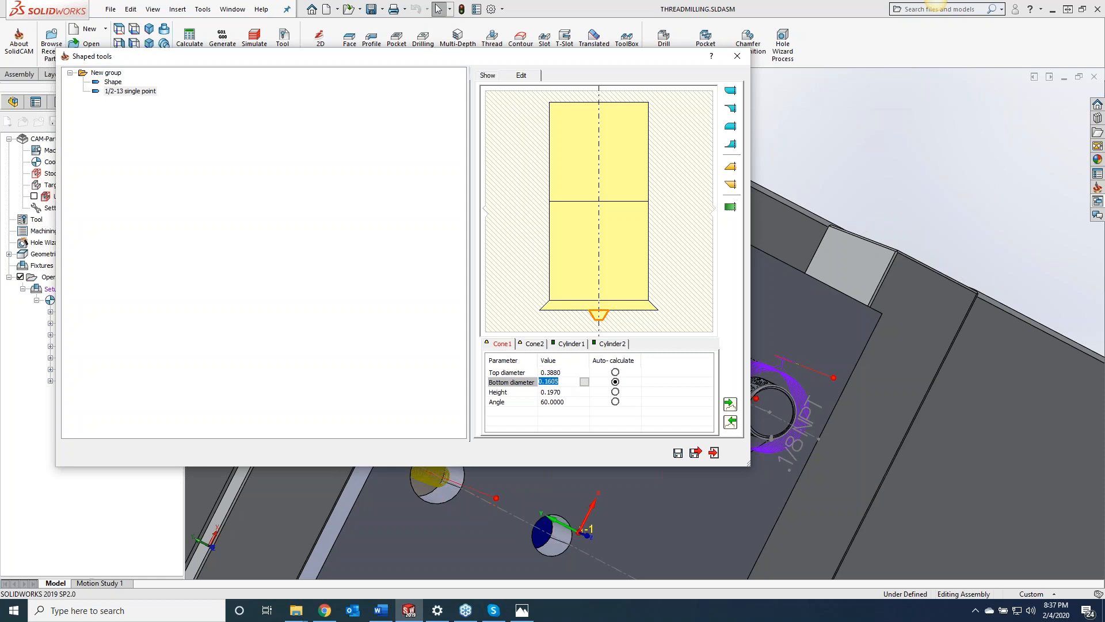
key(Up)
double_click(564, 383)
click(615, 391)
click(564, 384)
drag(564, 385, 528, 382)
text(.)
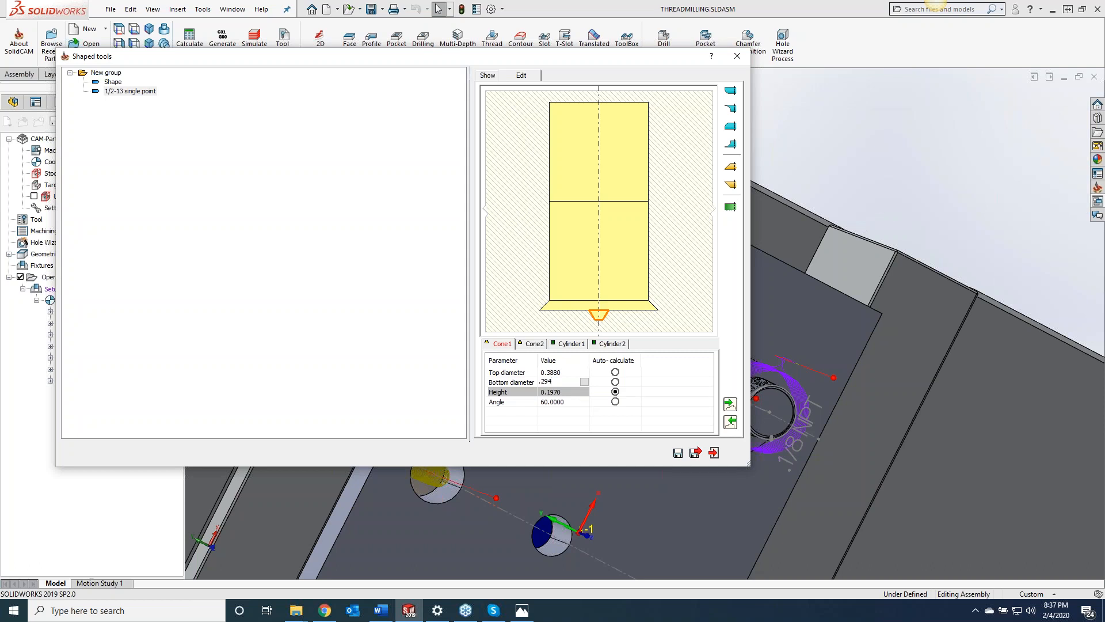
text(294)
key(Return)
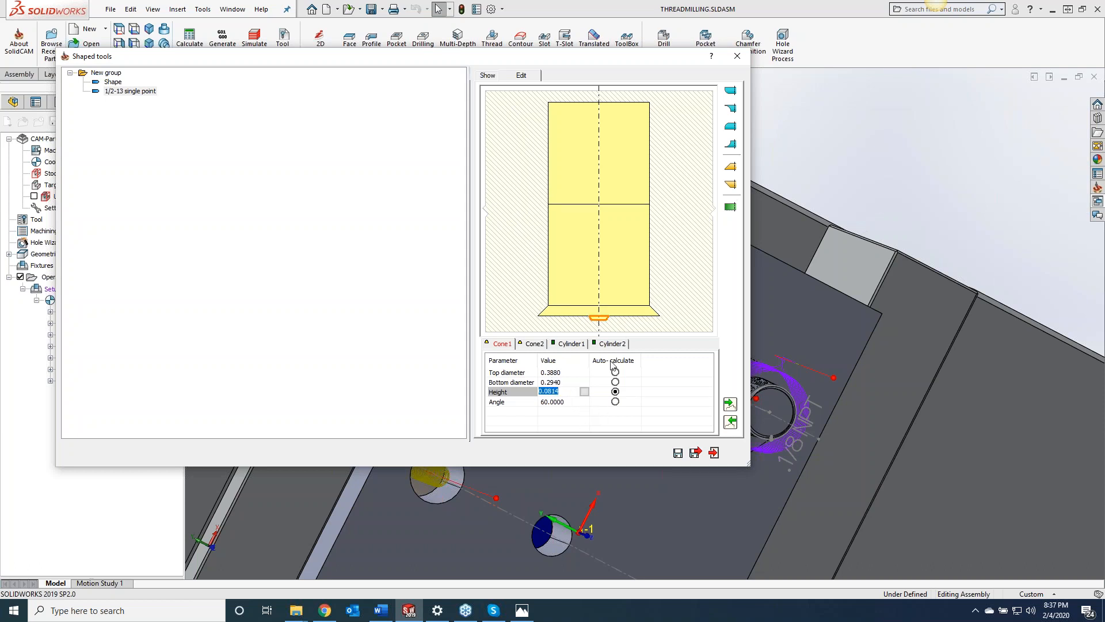
Step: Set the top diameter of the upper cone, Cone2, to 0.294
click(535, 344)
click(578, 375)
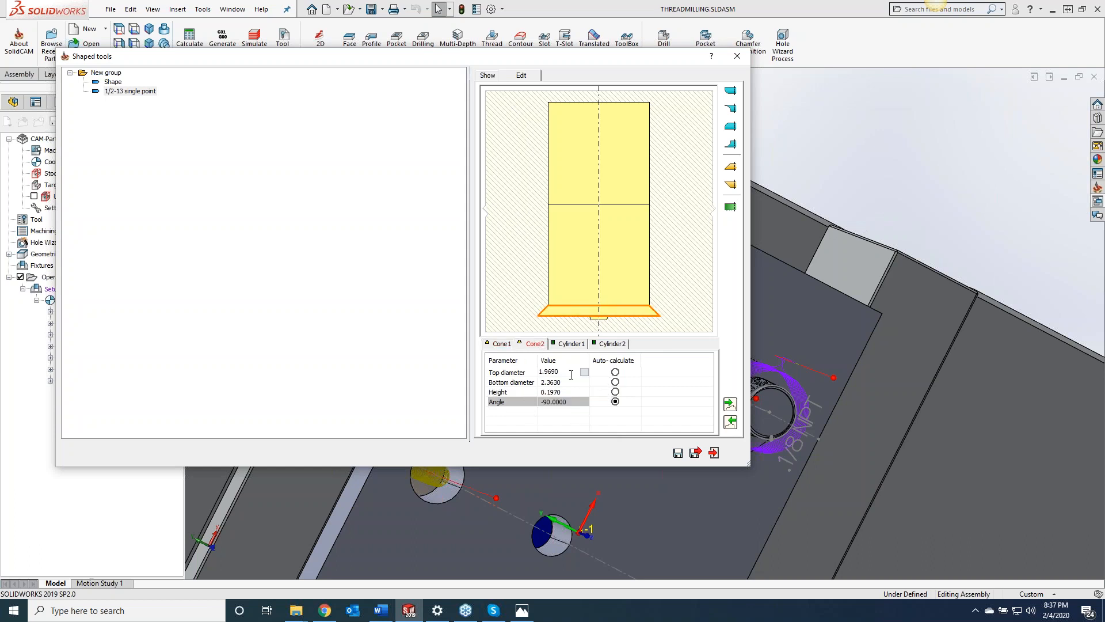
click(502, 344)
click(533, 344)
drag(569, 373, 522, 371)
text(.2)
key(Tab)
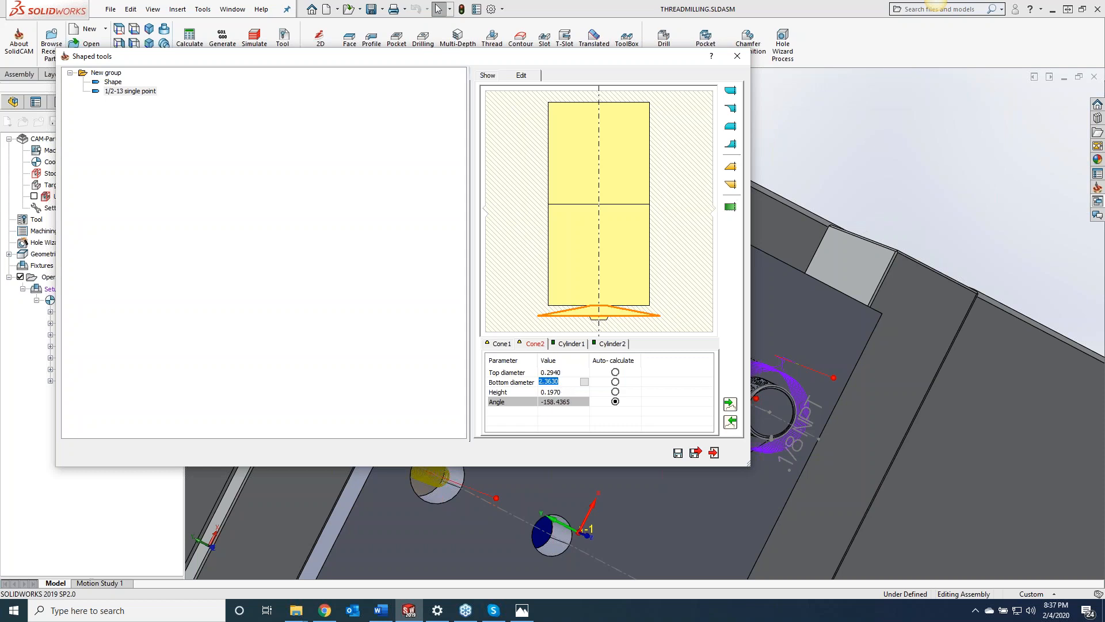
Step: Auto-calculate Cone2's height and set its bottom diameter to 0.388
click(503, 344)
click(535, 344)
text(.3)
text(88)
click(616, 392)
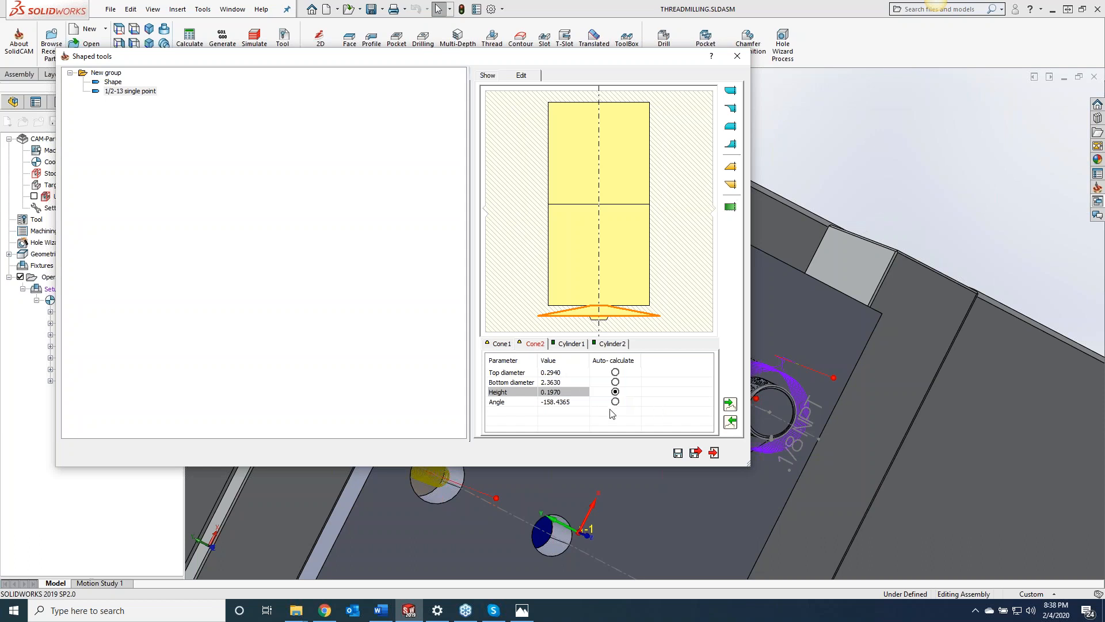
click(573, 384)
key(ctrl+a)
text(.3)
Step: Set Cone2's angle to -60 and compare its parameters with those of Cone1
click(557, 401)
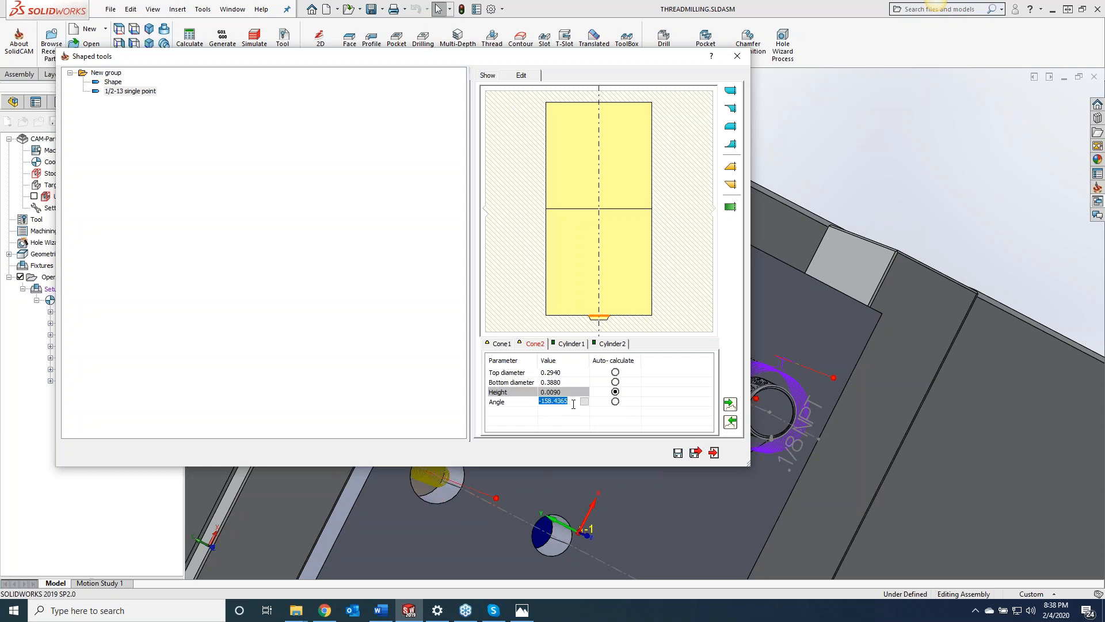
text(-60`)
click(563, 391)
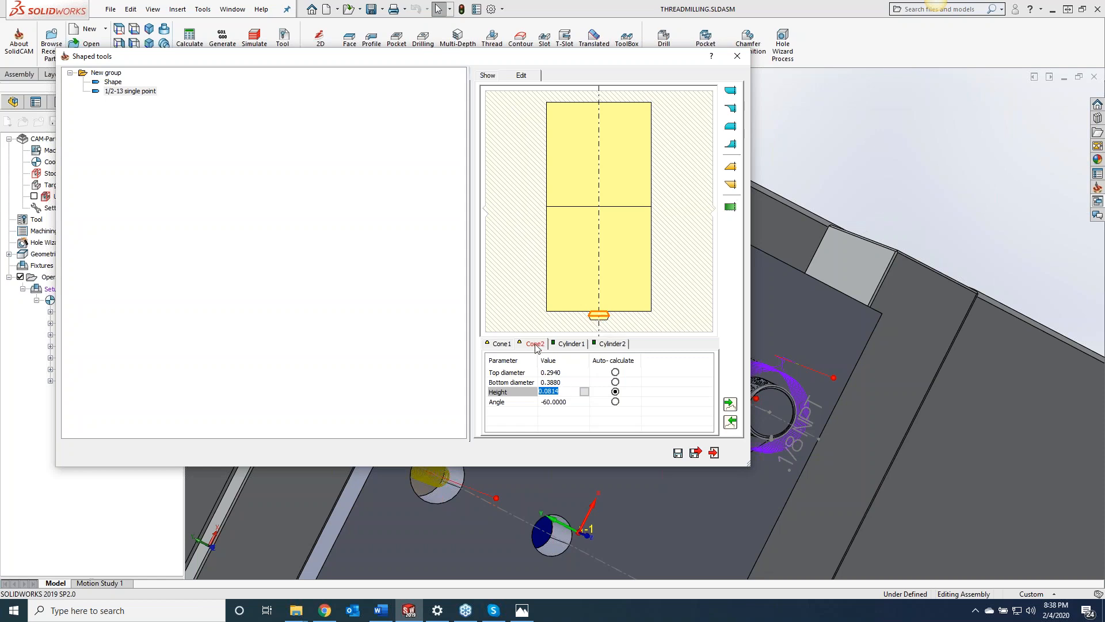
click(498, 343)
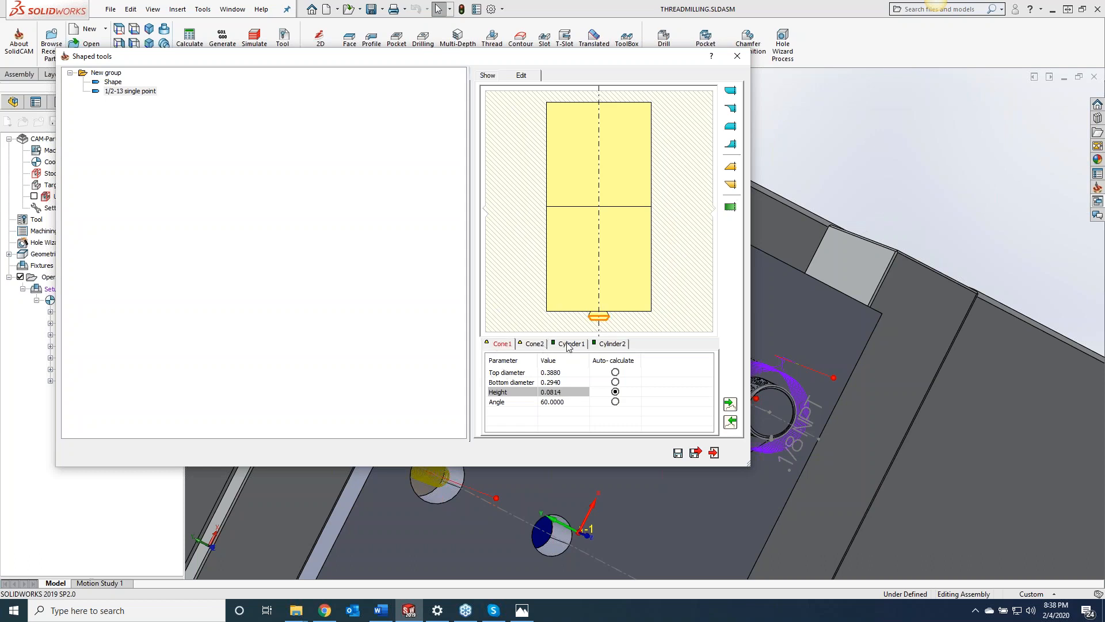
click(534, 344)
Step: Open Cylinder1's parameters and check the neck dimensions for the 1/2 thread size on the Harvey Tool page in Chrome
click(567, 344)
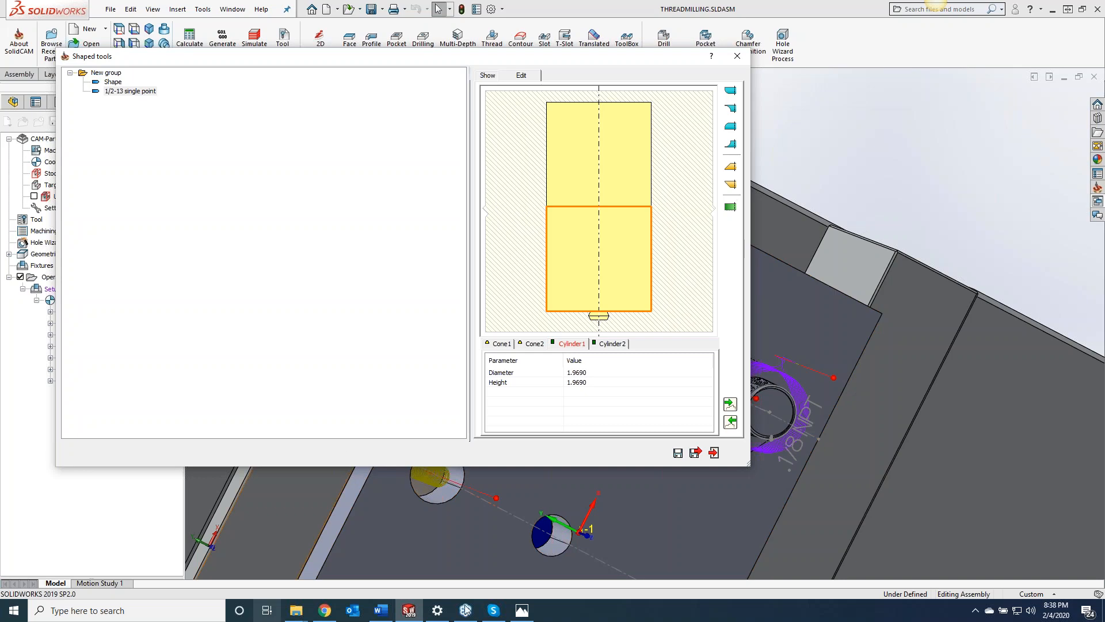
click(326, 611)
scroll(447, 298, up, 18)
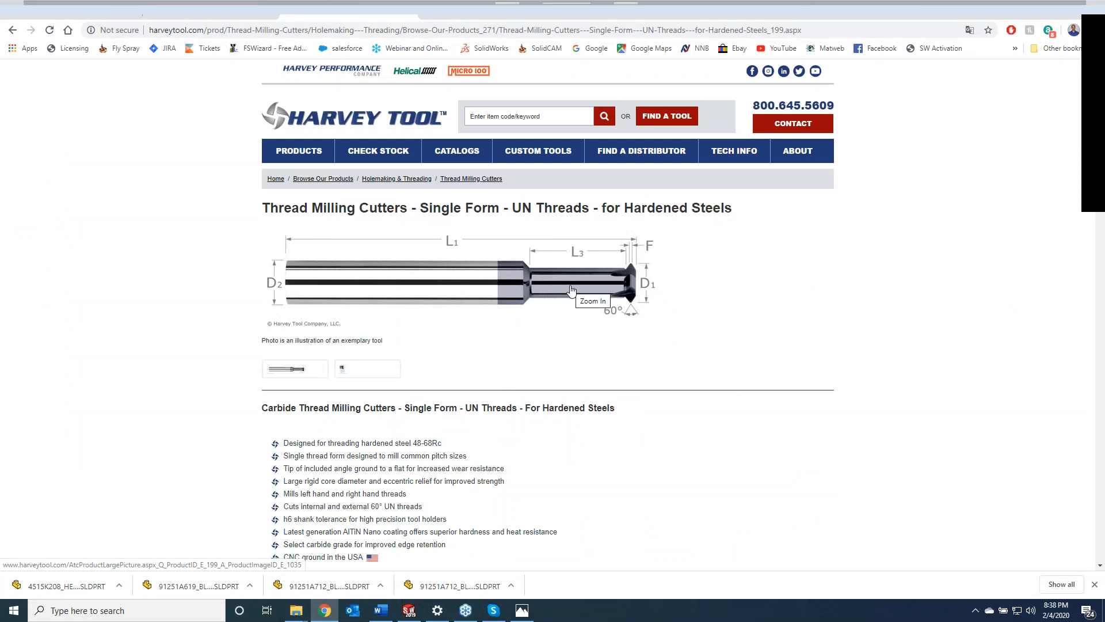
scroll(553, 374, down, 6)
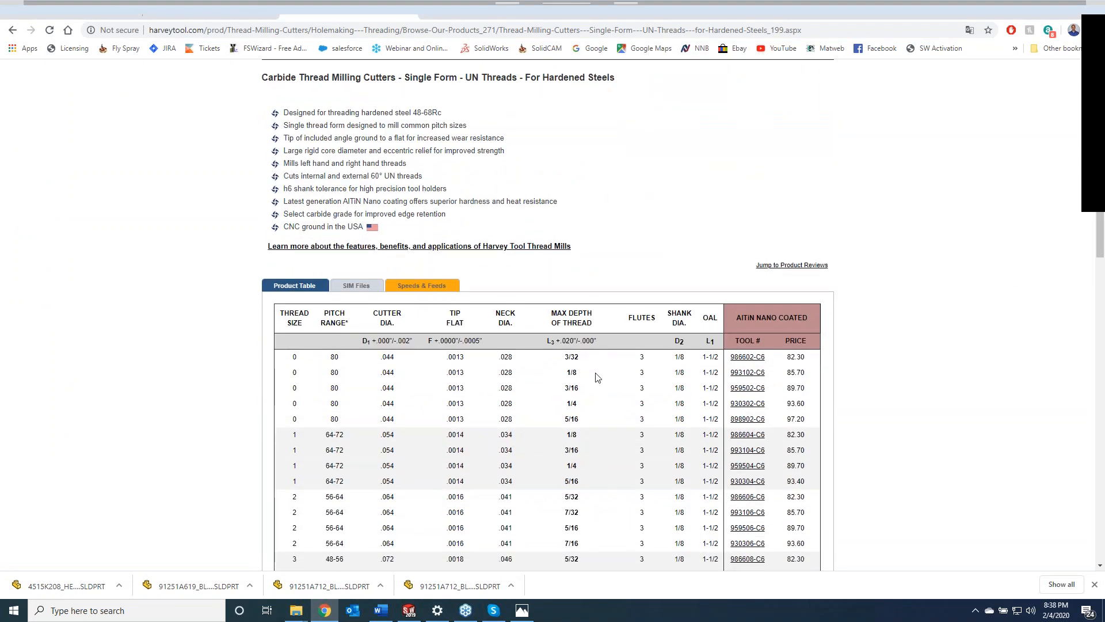
scroll(593, 380, down, 5)
scroll(580, 429, down, 7)
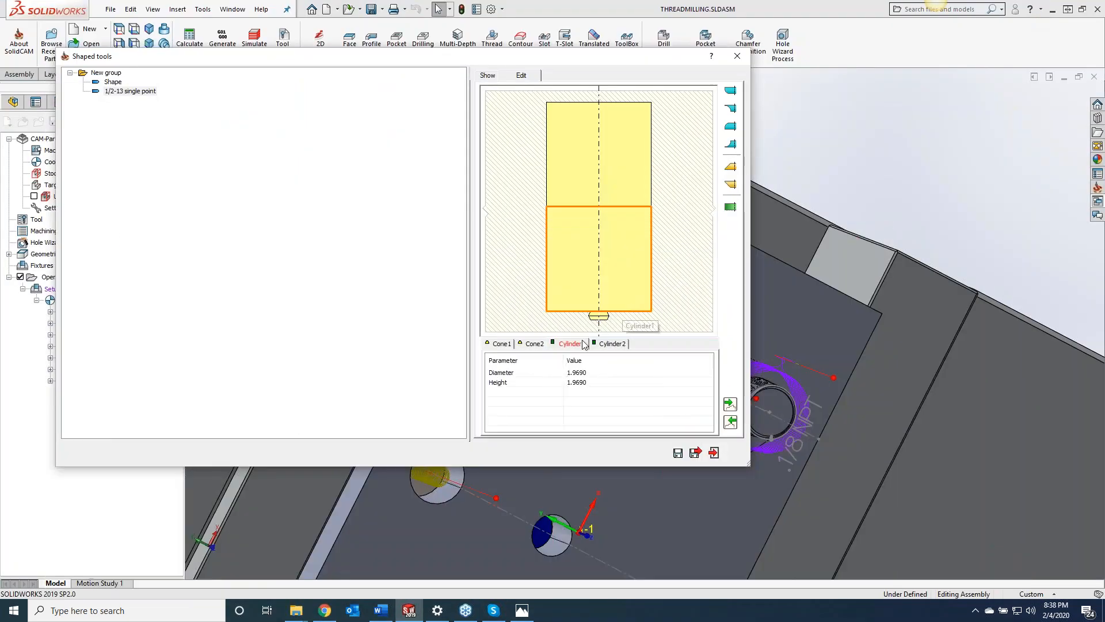
Step: Set the height of the neck cylinder, Cylinder1, to 0.75
click(585, 372)
click(591, 382)
drag(590, 382, 569, 382)
text(.)
key(BackSpace)
key(BackSpace)
key(BackSpace)
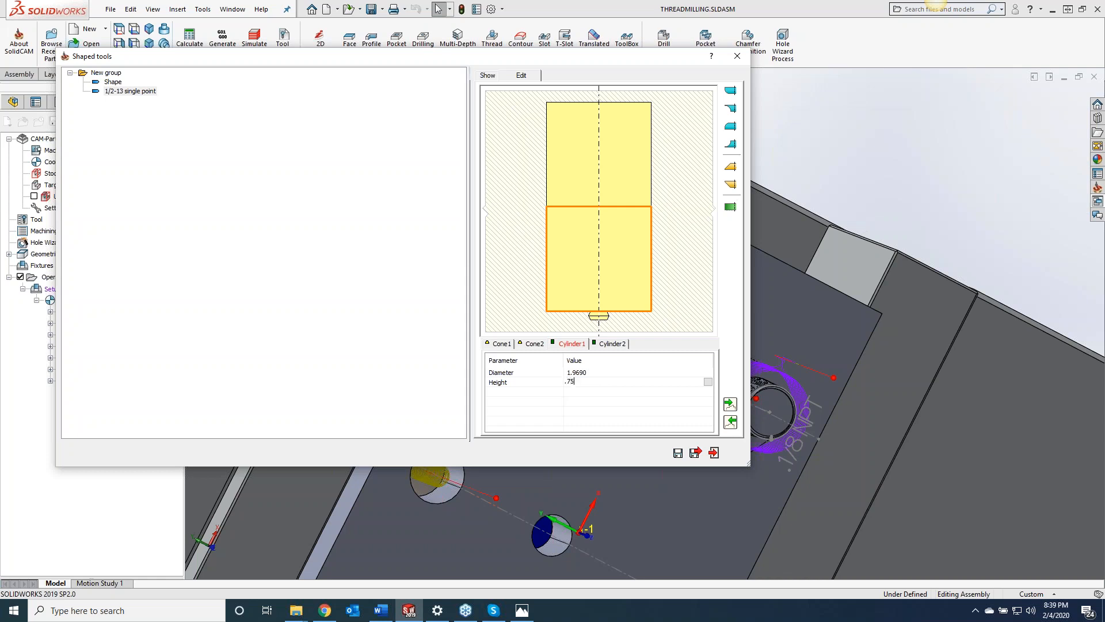
text(.75)
Step: Check Cone2's top diameter and set Cylinder1's diameter to match, 0.294
click(582, 372)
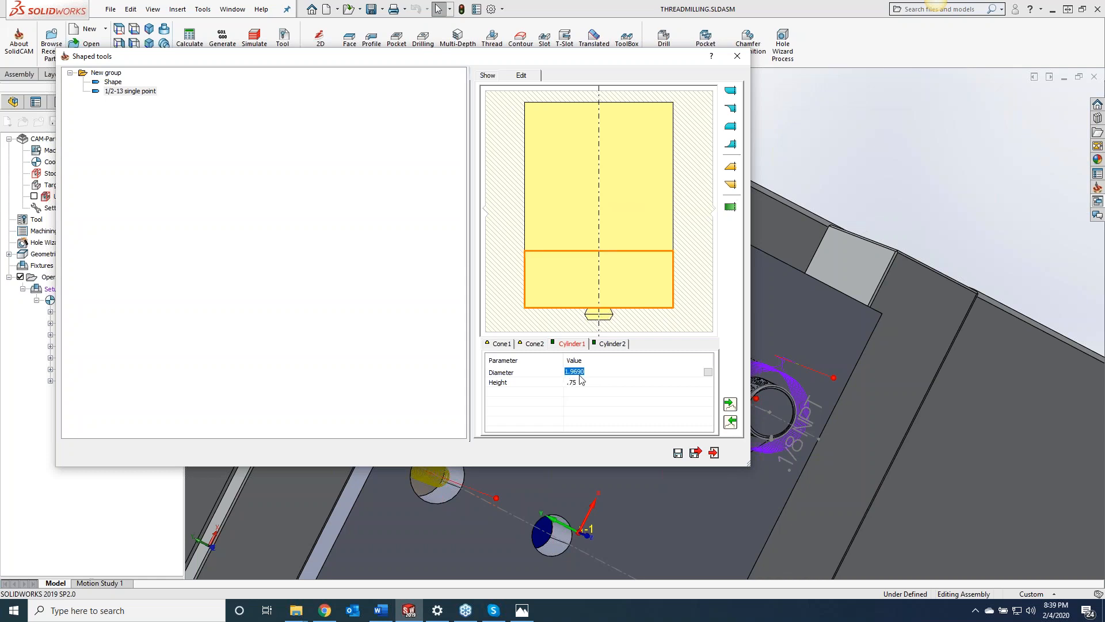
click(582, 371)
drag(584, 370, 554, 370)
click(534, 343)
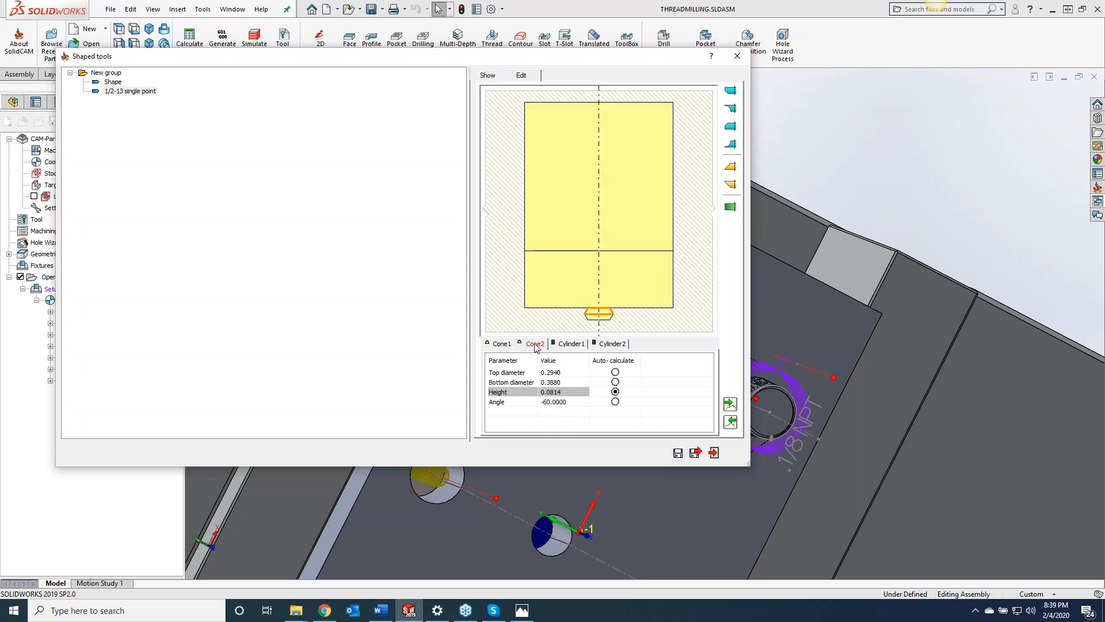
click(569, 343)
text(.294)
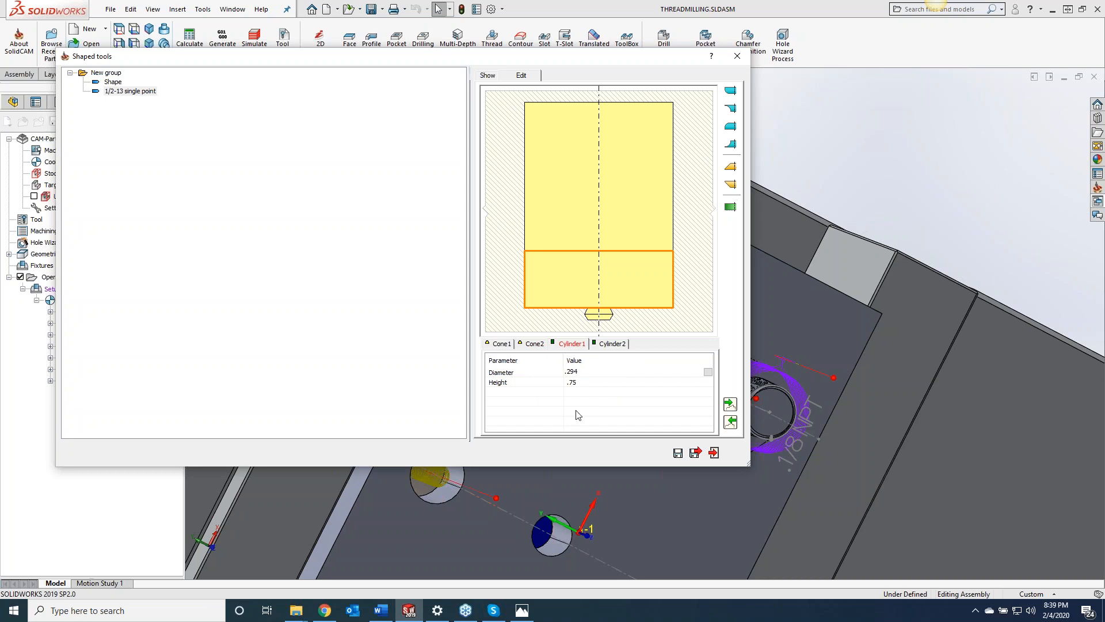
click(587, 383)
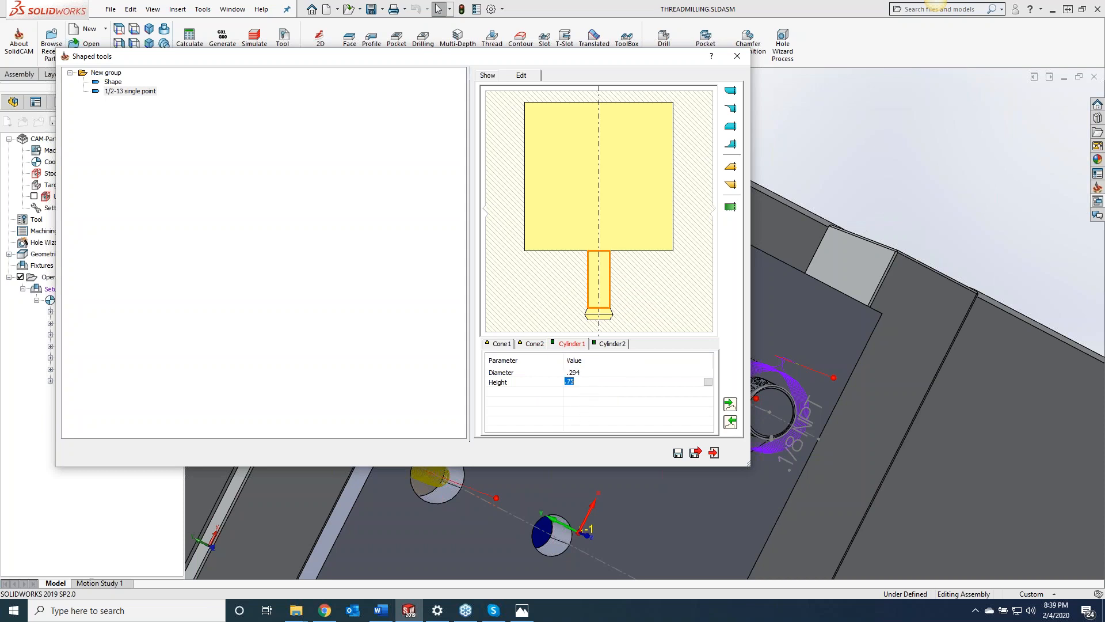
Step: Open Cylinder2's parameters and look up the shank diameter for the 1/2 thread size on the Harvey Tool page in Chrome
click(609, 344)
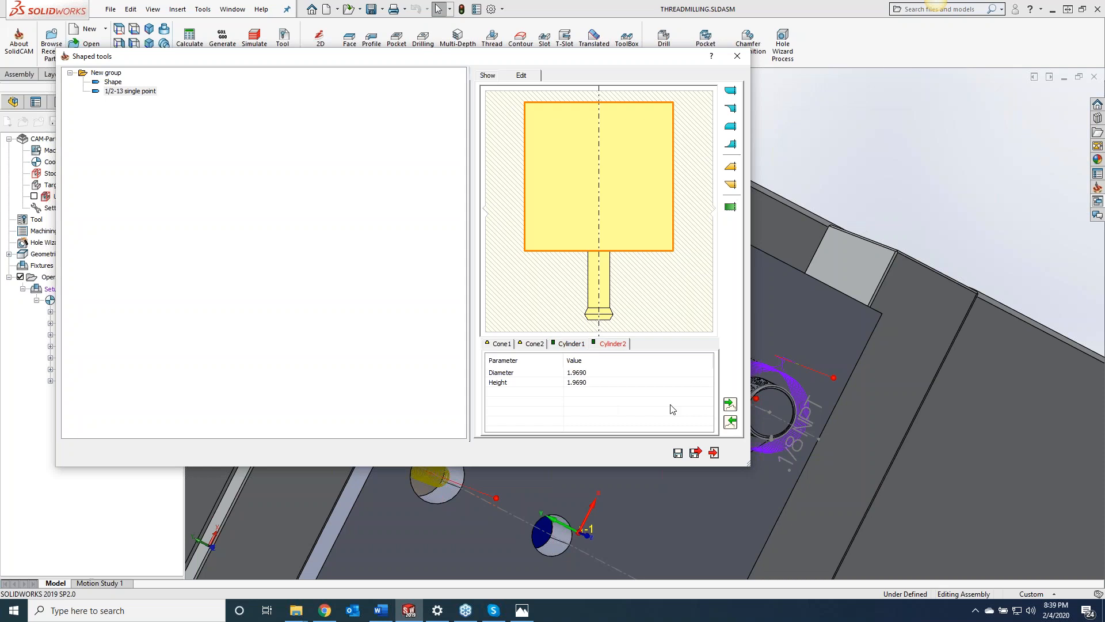
click(584, 372)
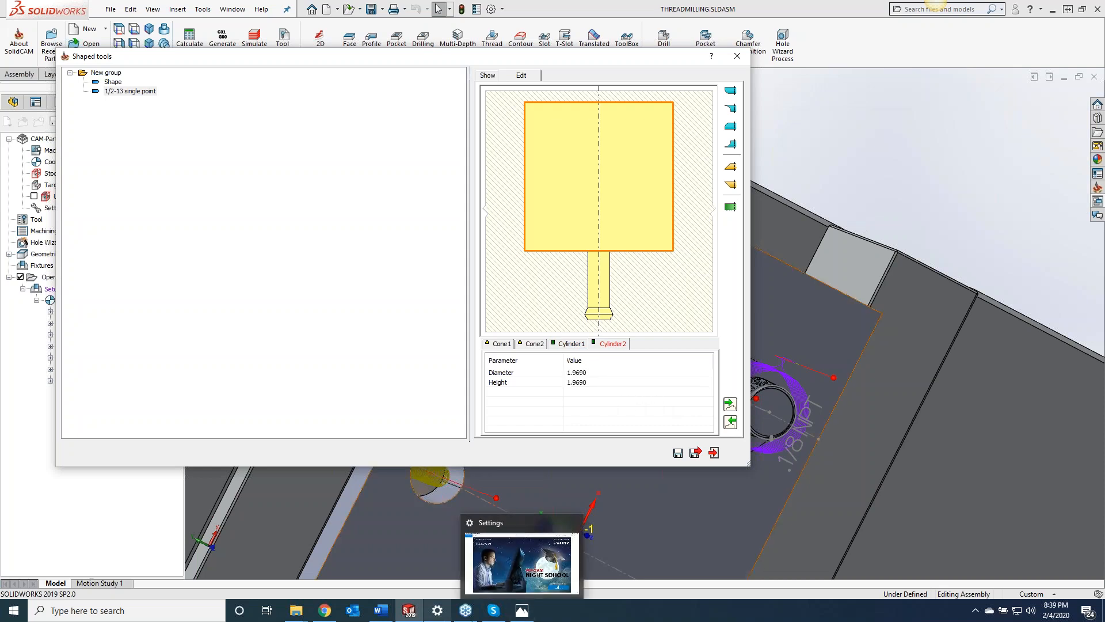
mouse_move(476, 617)
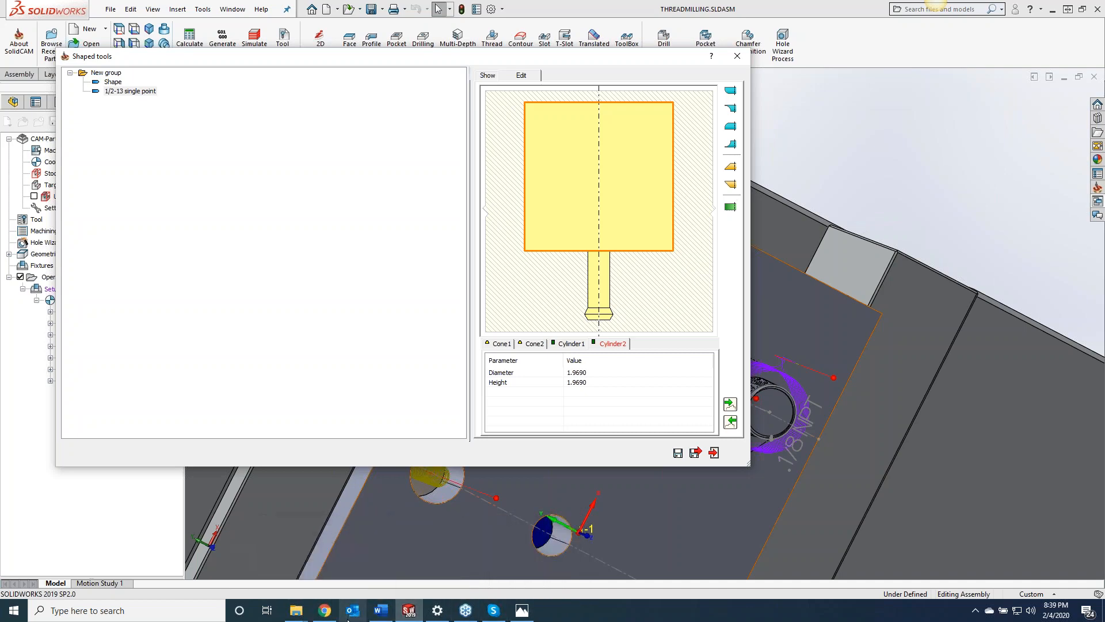
click(323, 611)
scroll(478, 334, up, 15)
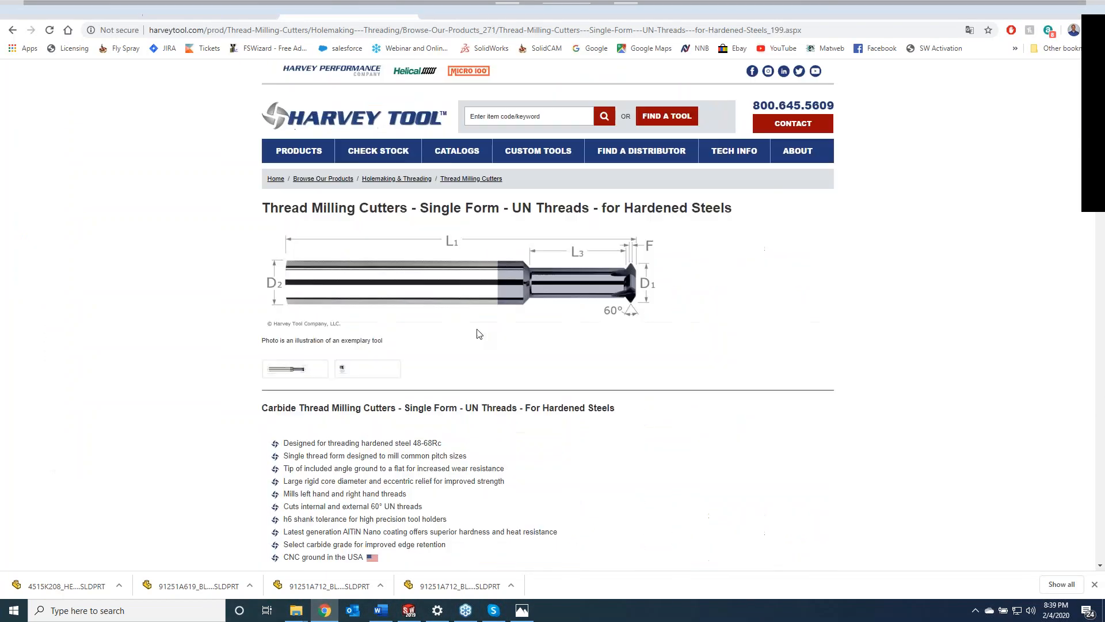
scroll(407, 316, down, 8)
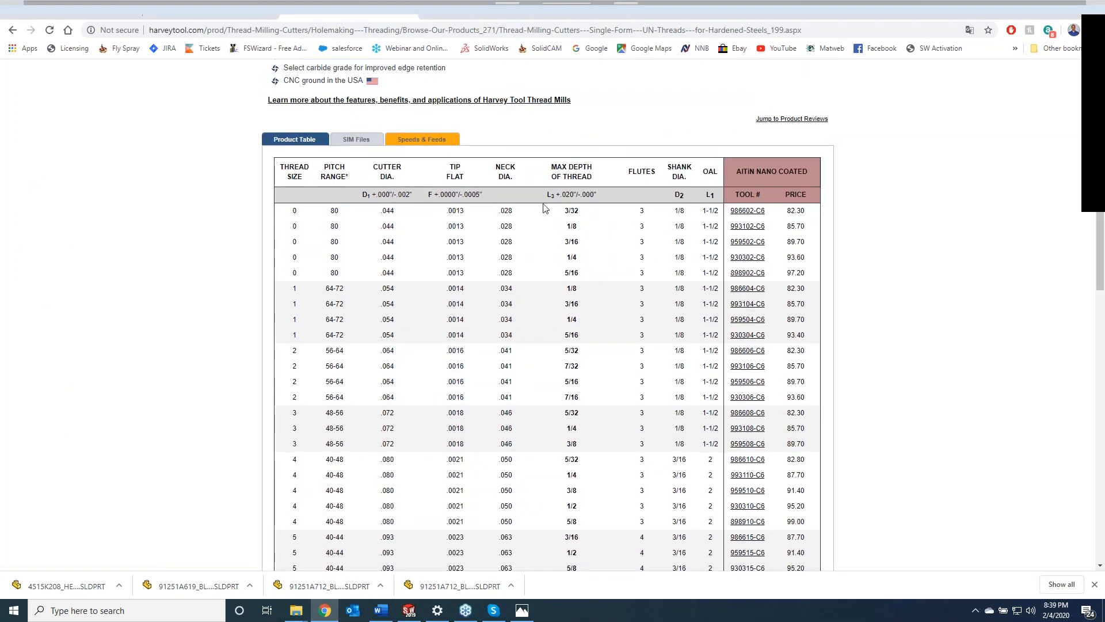
scroll(685, 263, down, 15)
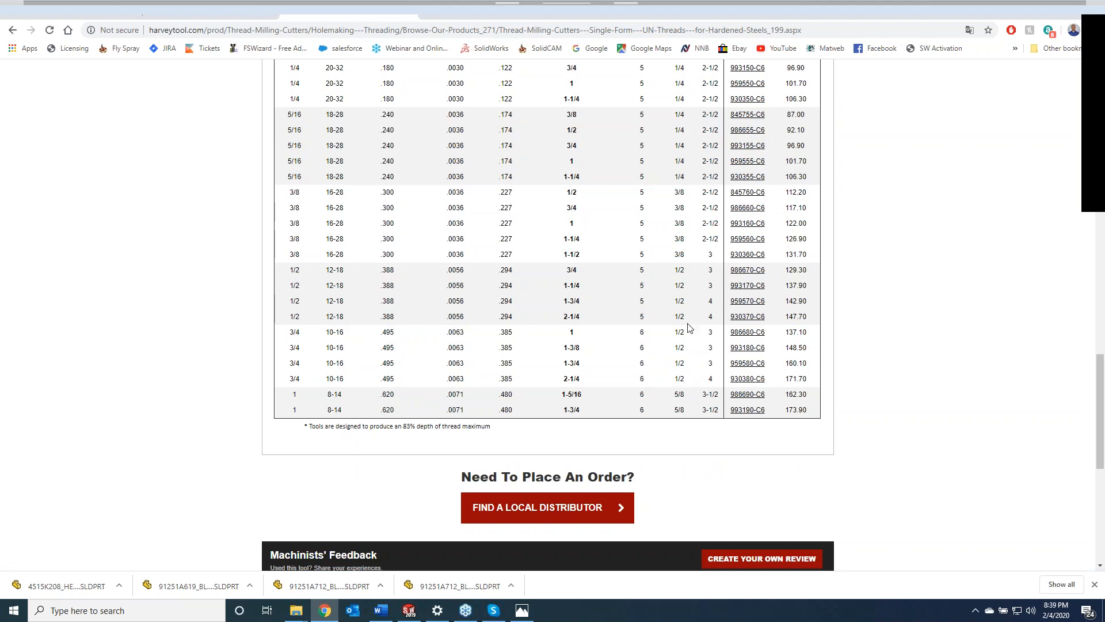
click(1036, 11)
Step: Set the diameter of the shank cylinder, Cylinder2, to 0.5
click(575, 371)
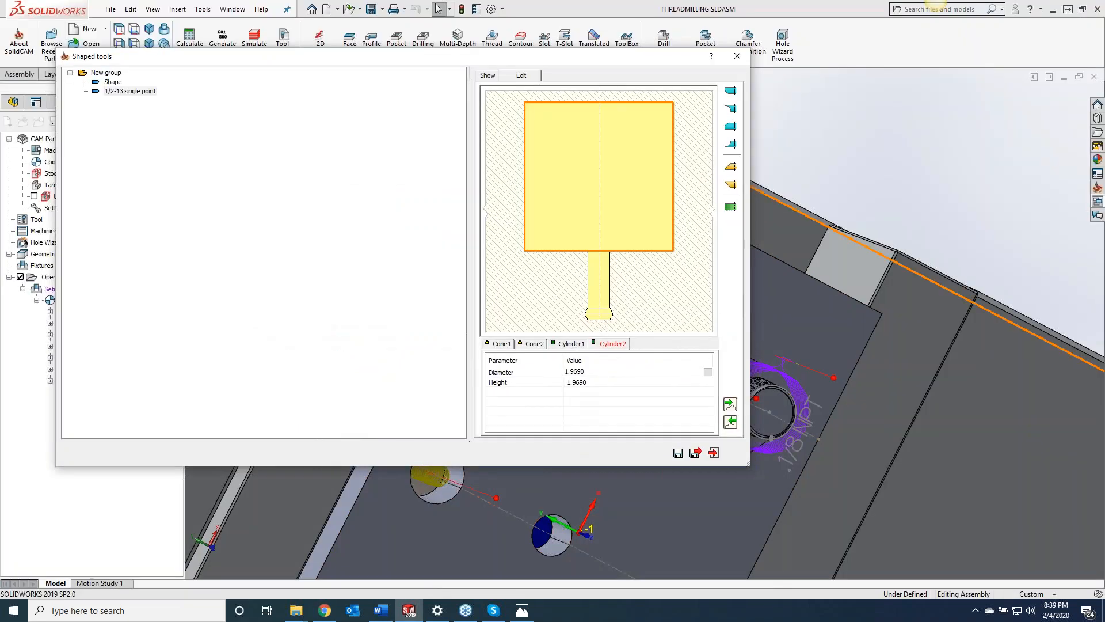
text(.)
key(Tab)
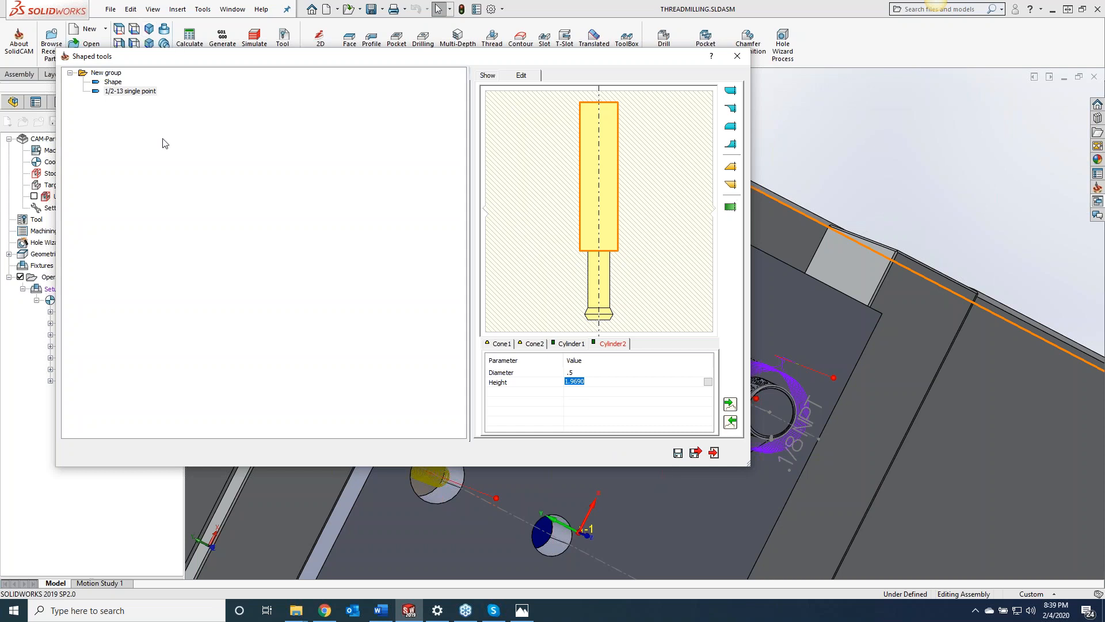
Step: Review the parameters of Cone2 and Cone1, and save the shaped tool and exit the editor
click(535, 344)
click(551, 401)
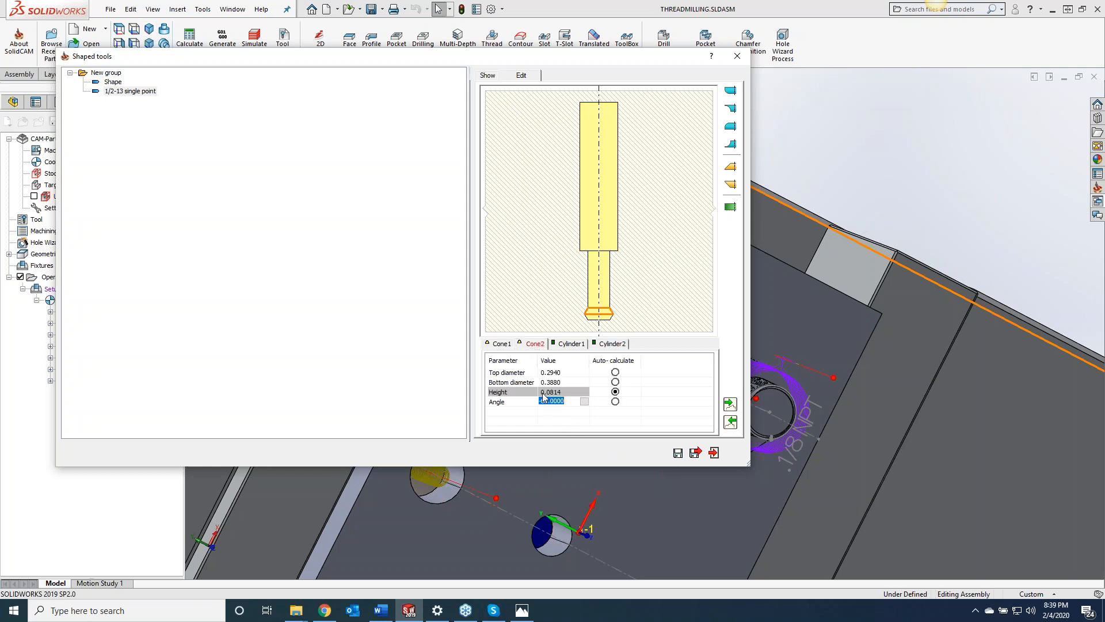
click(503, 344)
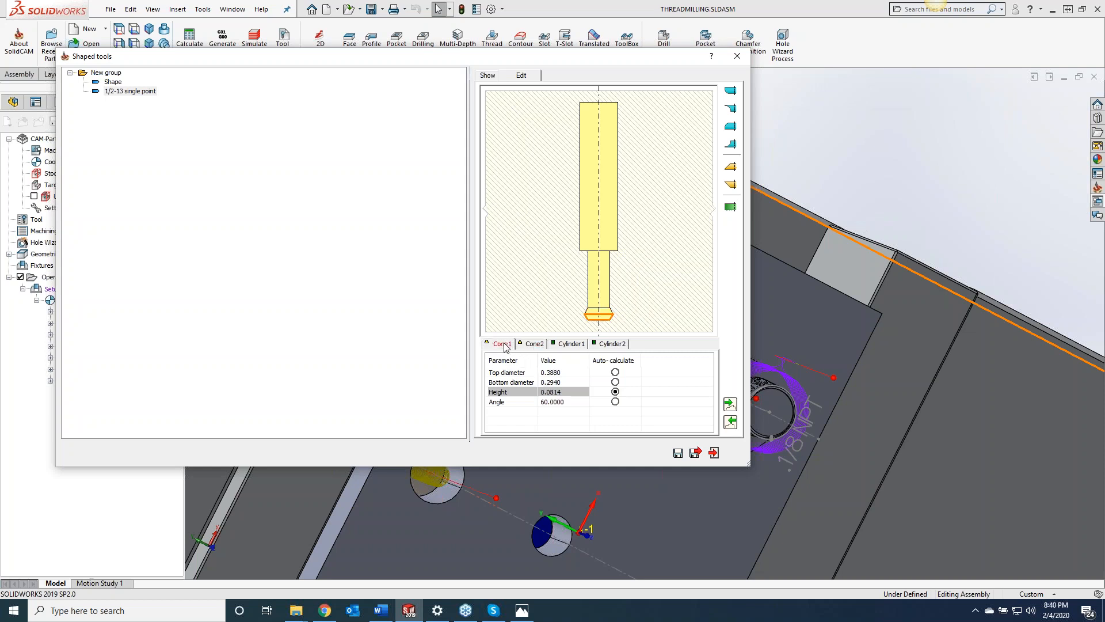
click(550, 372)
click(696, 453)
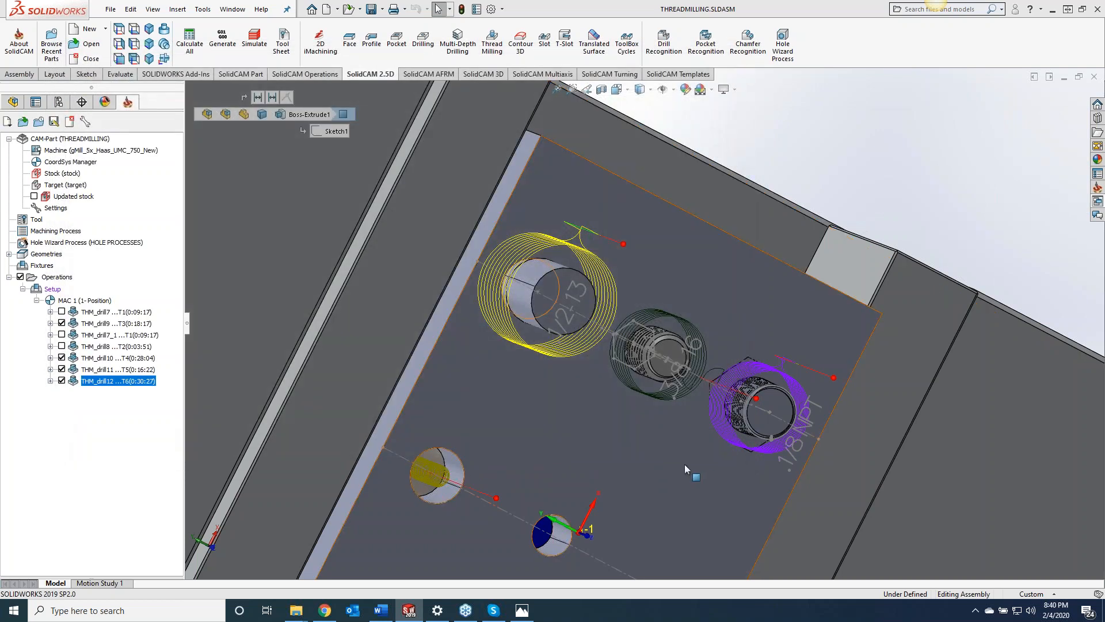
Step: Open the THM_drill12 thread milling operation and add a new THREAD MILL tool to its tool table
double_click(132, 386)
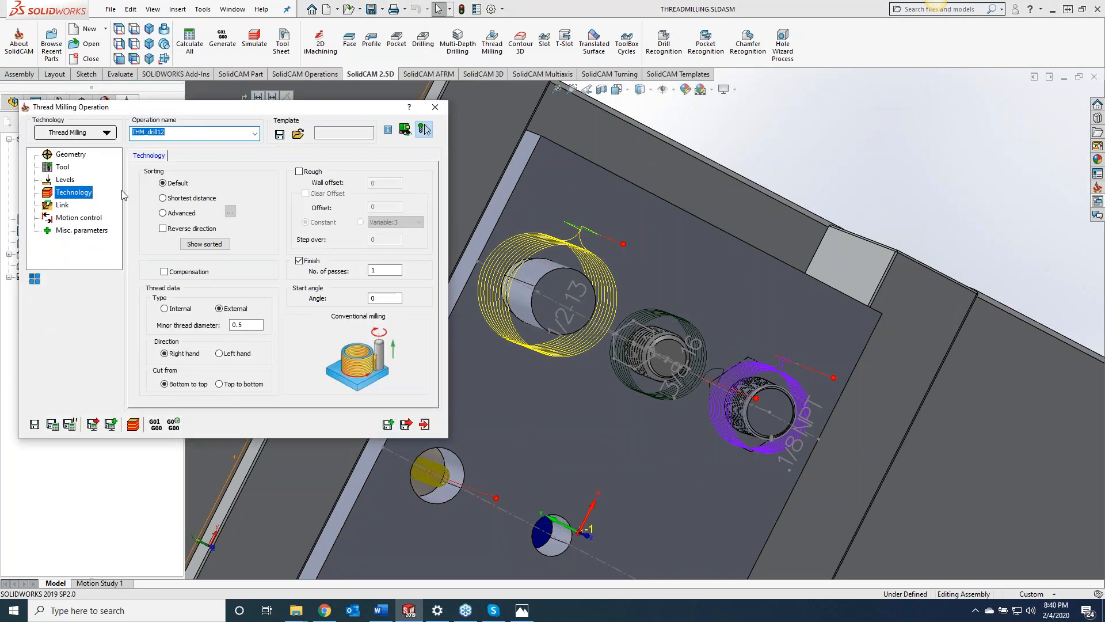
click(63, 167)
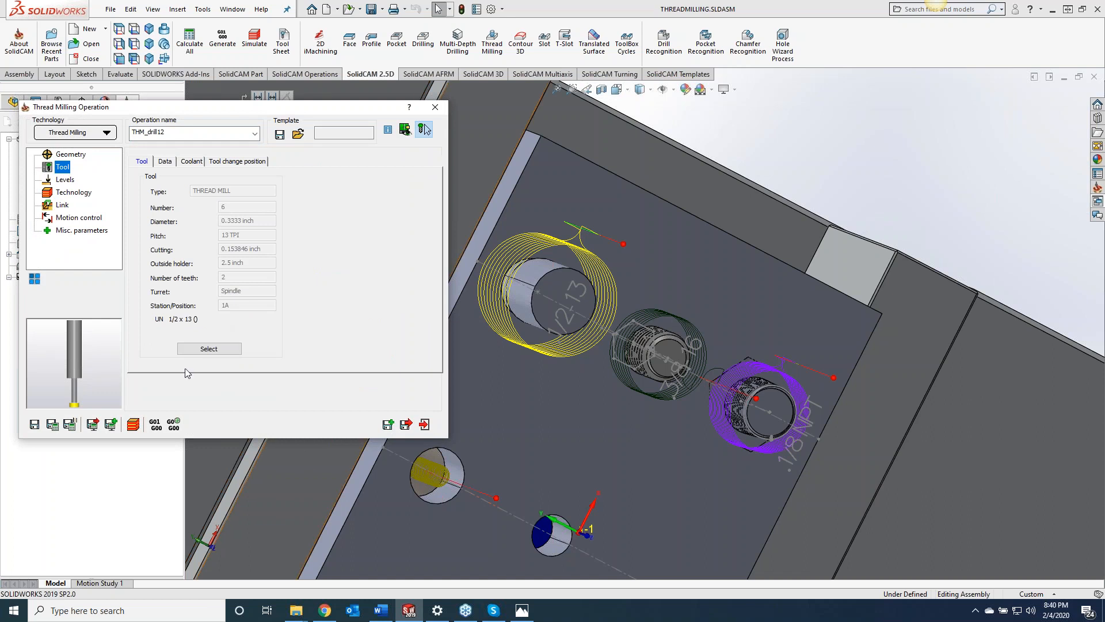
click(209, 349)
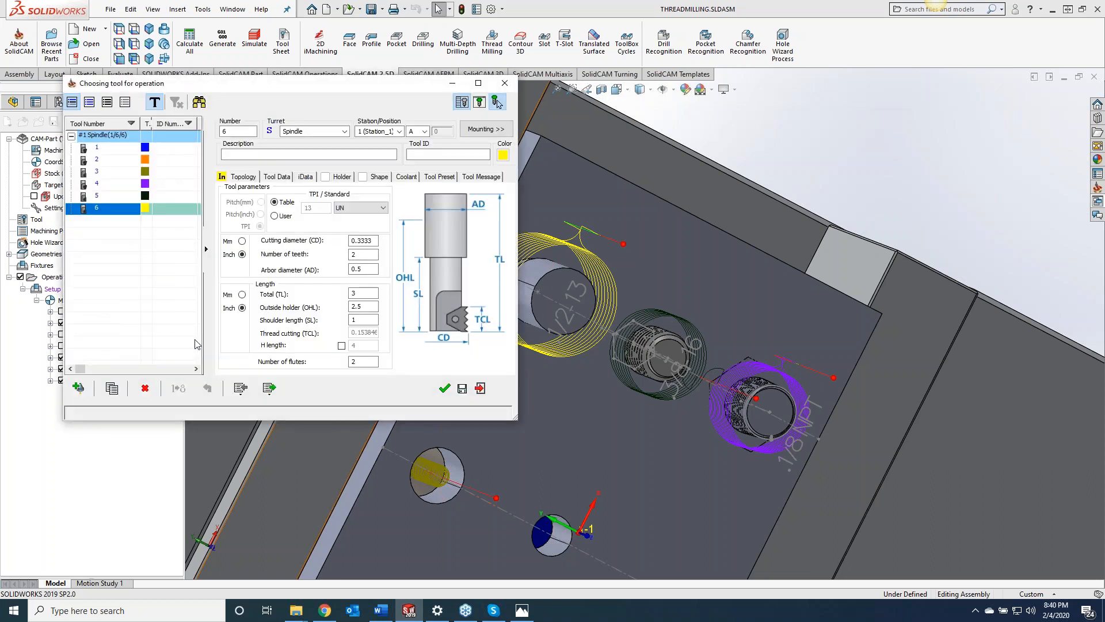
click(78, 387)
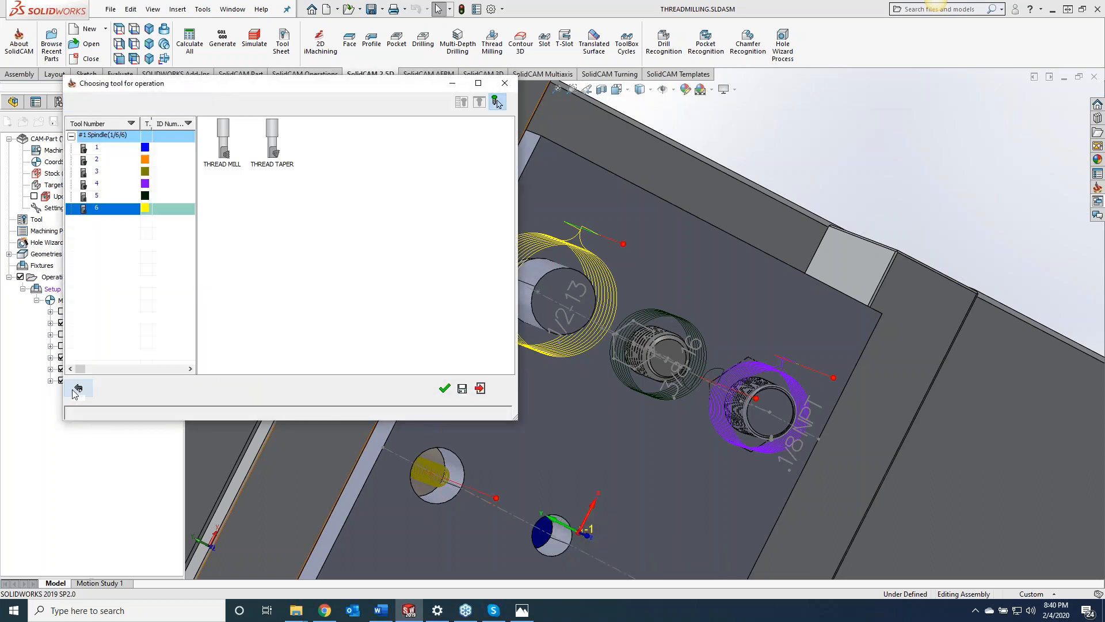
double_click(233, 153)
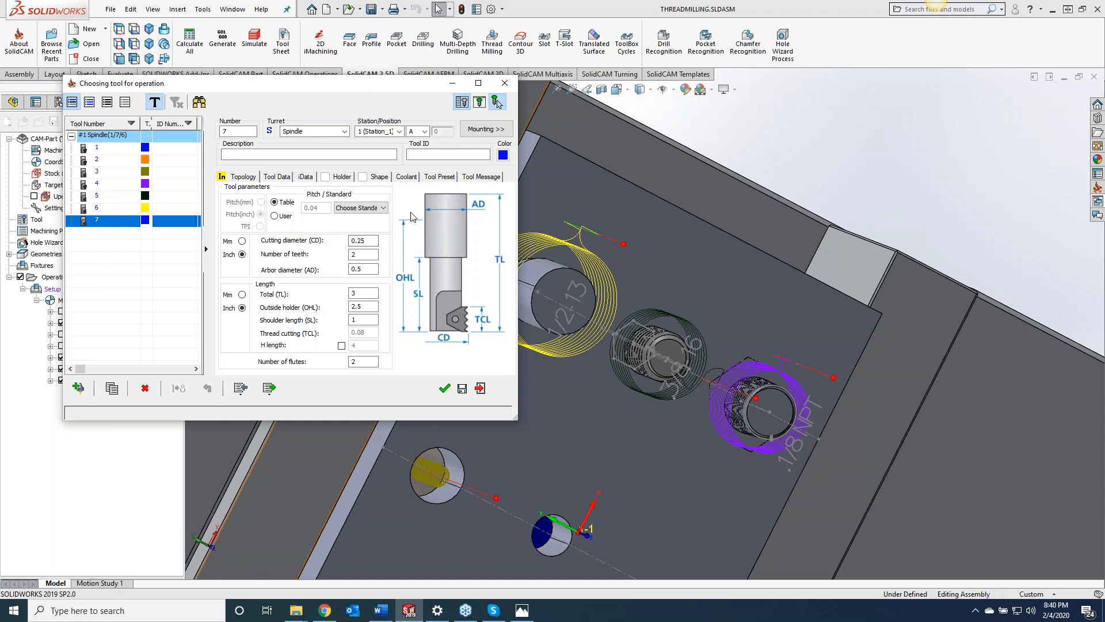
Step: Assign the UN 1/2 x 13 thread standard to new tool 7
click(364, 209)
click(362, 237)
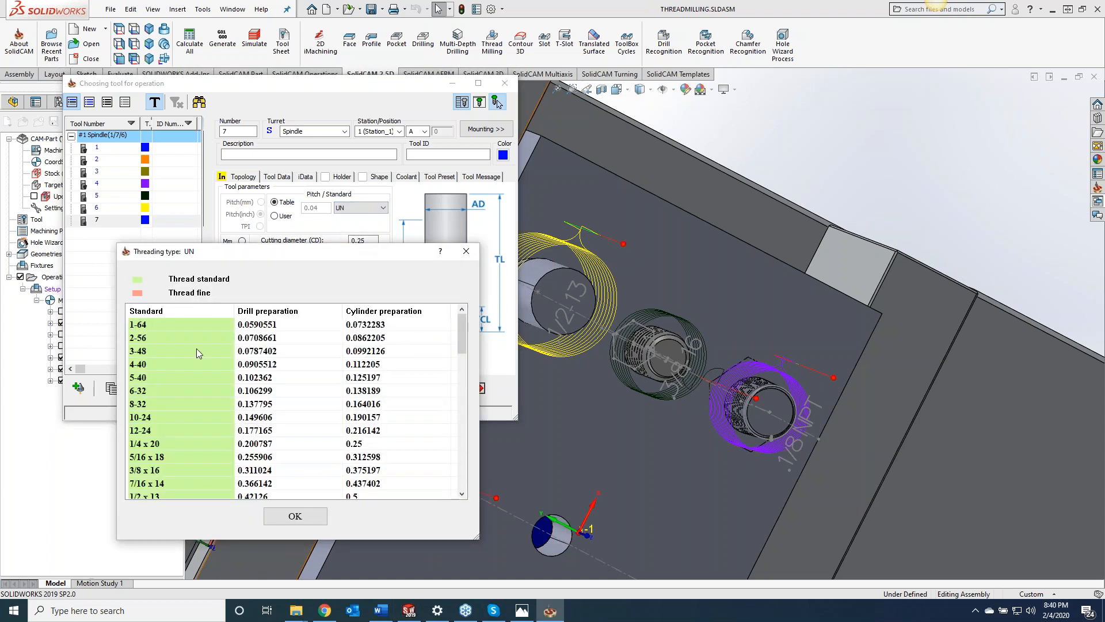
click(154, 494)
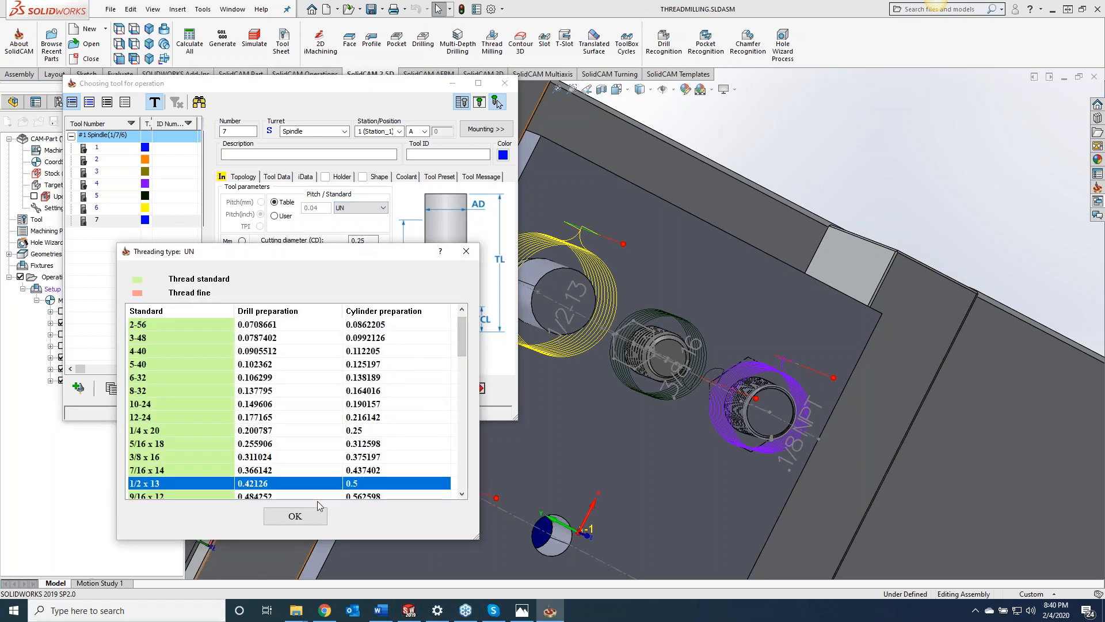
click(311, 516)
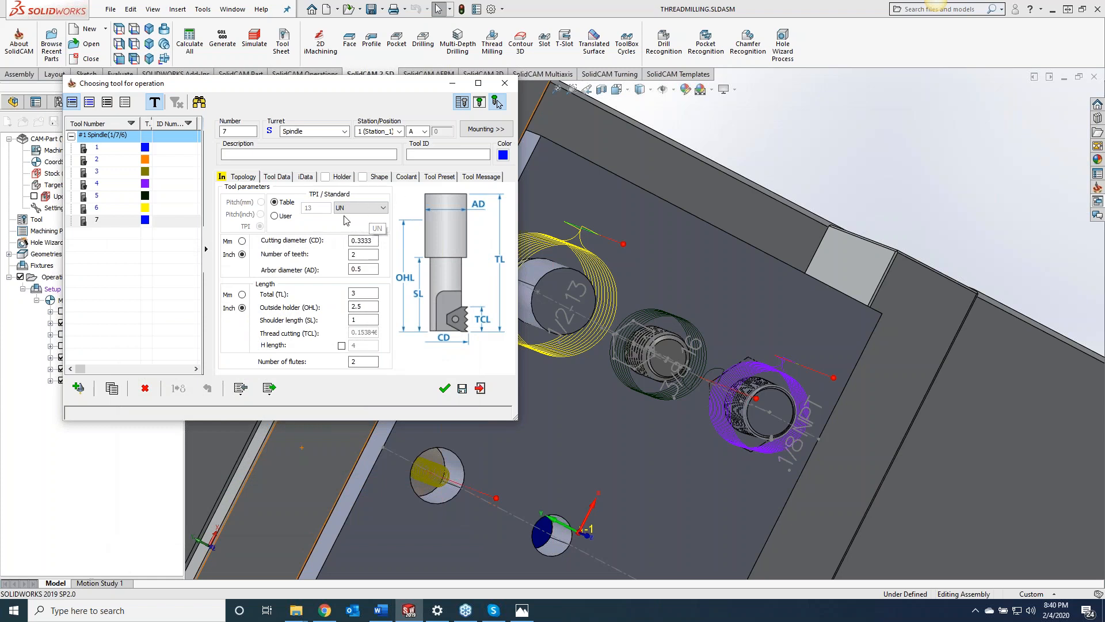
Step: Assign the 1/2-13 single point shape from New group to tool 7 and inspect it in the tool picture
click(372, 177)
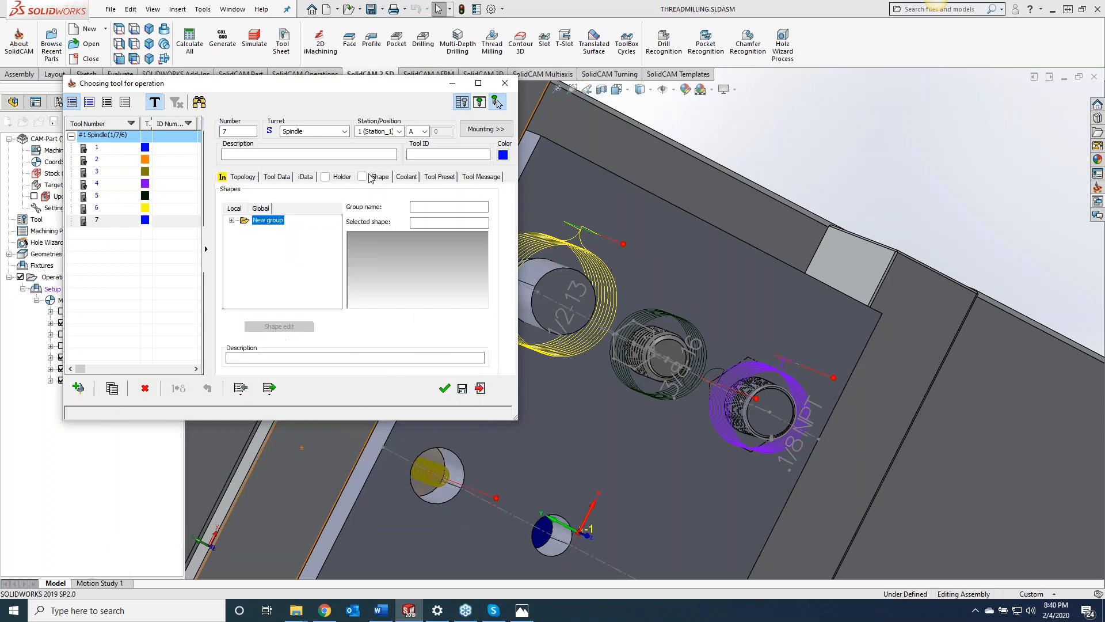
click(231, 221)
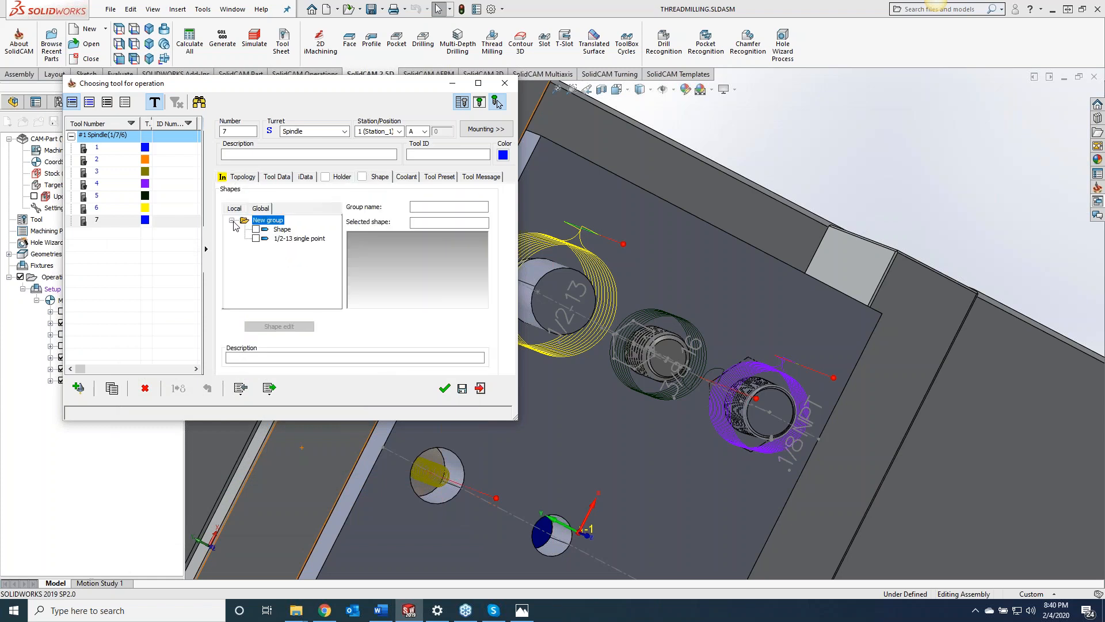
click(255, 238)
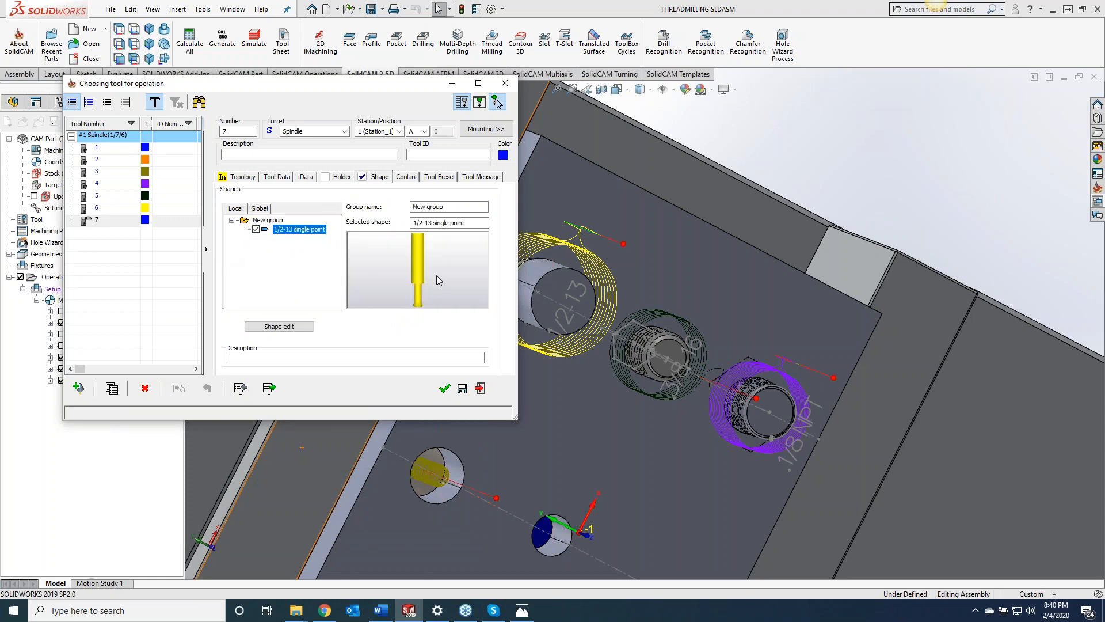
click(480, 102)
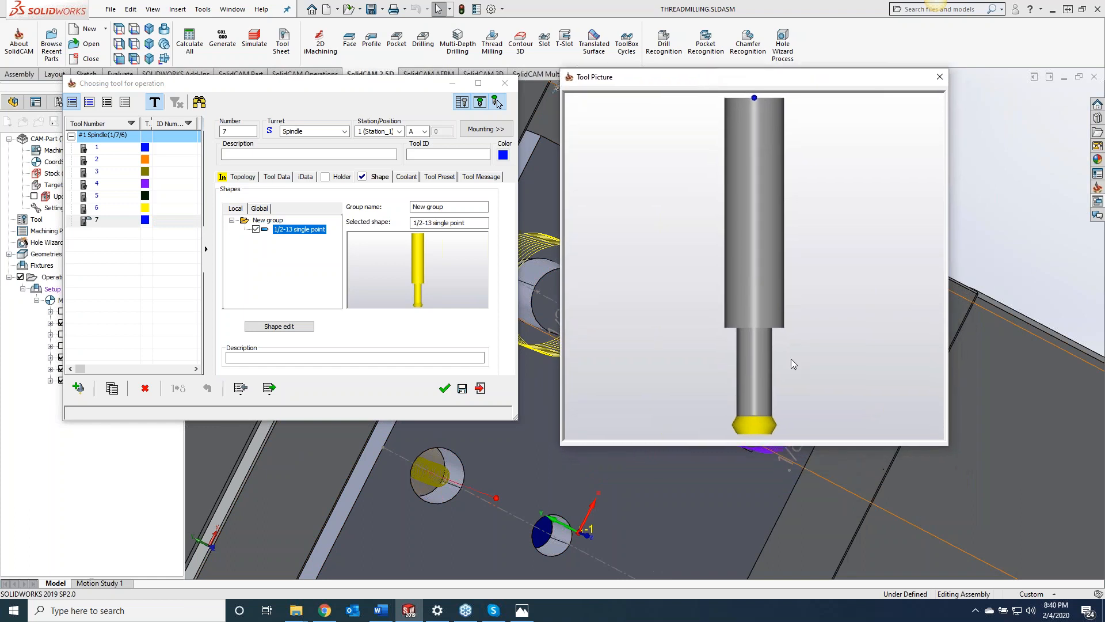
scroll(748, 421, up, 1)
click(388, 261)
Step: Open tool 7's shape for editing and try an angle of 30 for Cone1 with its height auto-calculated
click(281, 326)
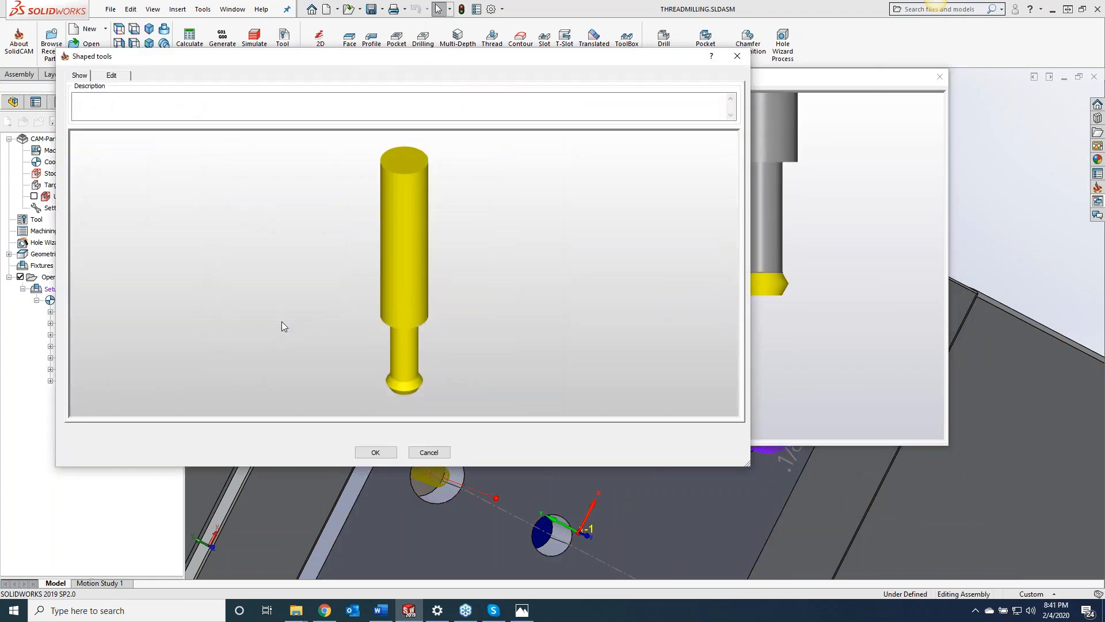
click(112, 77)
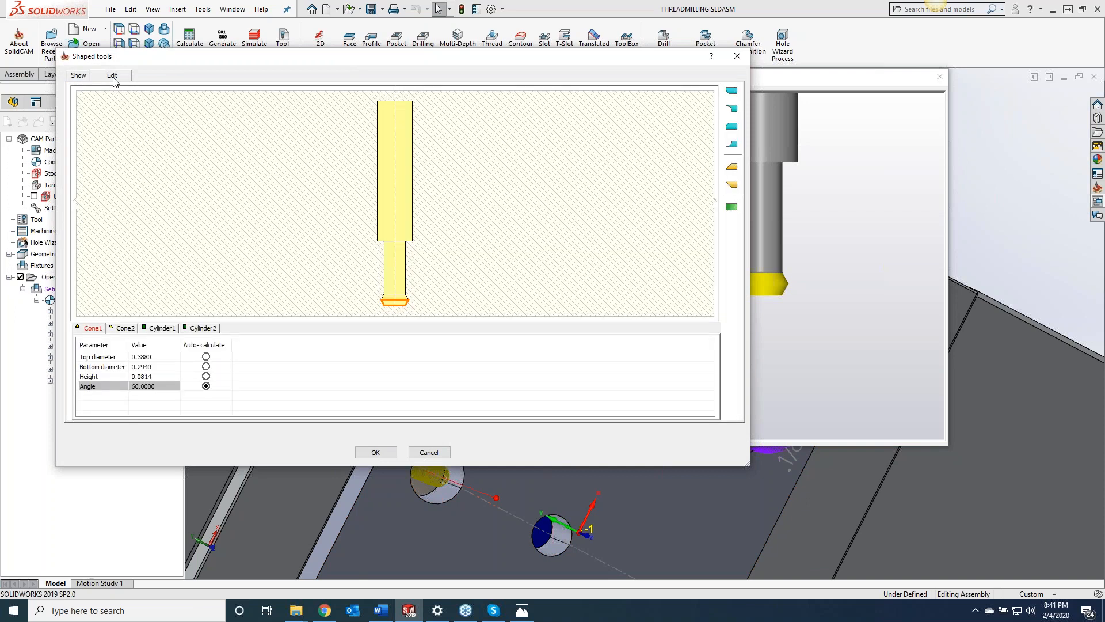
click(153, 385)
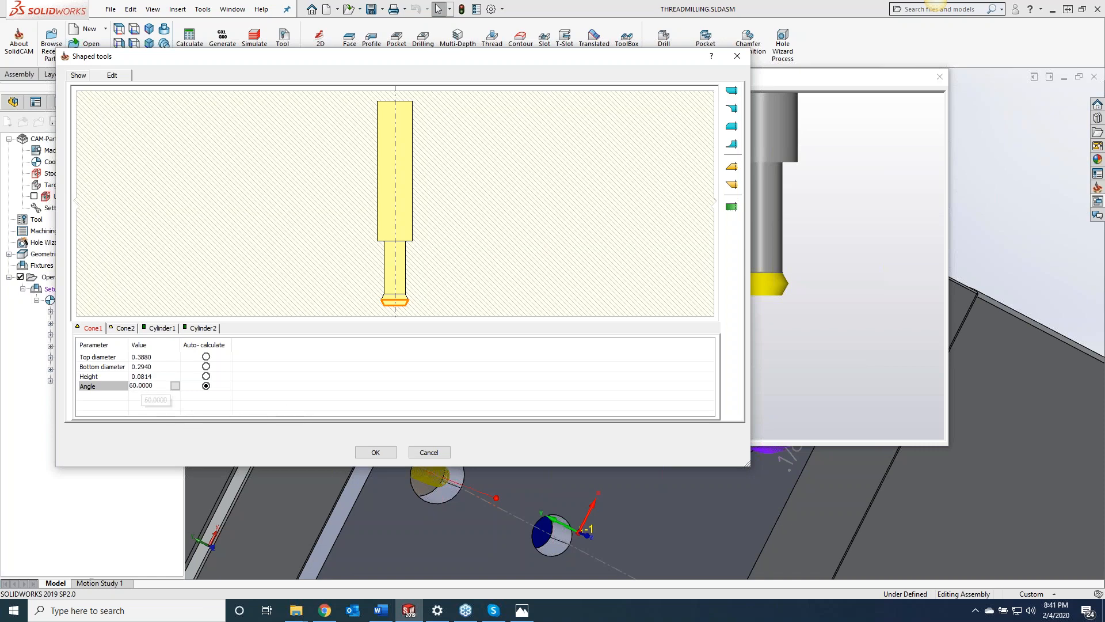
click(206, 376)
click(144, 385)
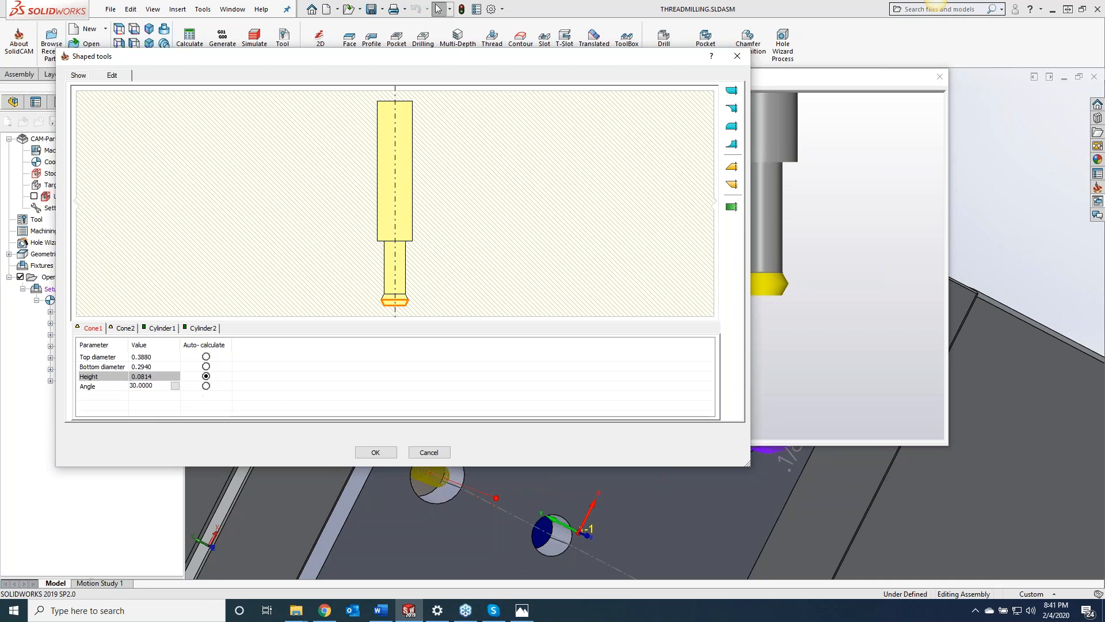
Step: Try an angle of -30 for Cone2 with its height auto-calculated
click(122, 329)
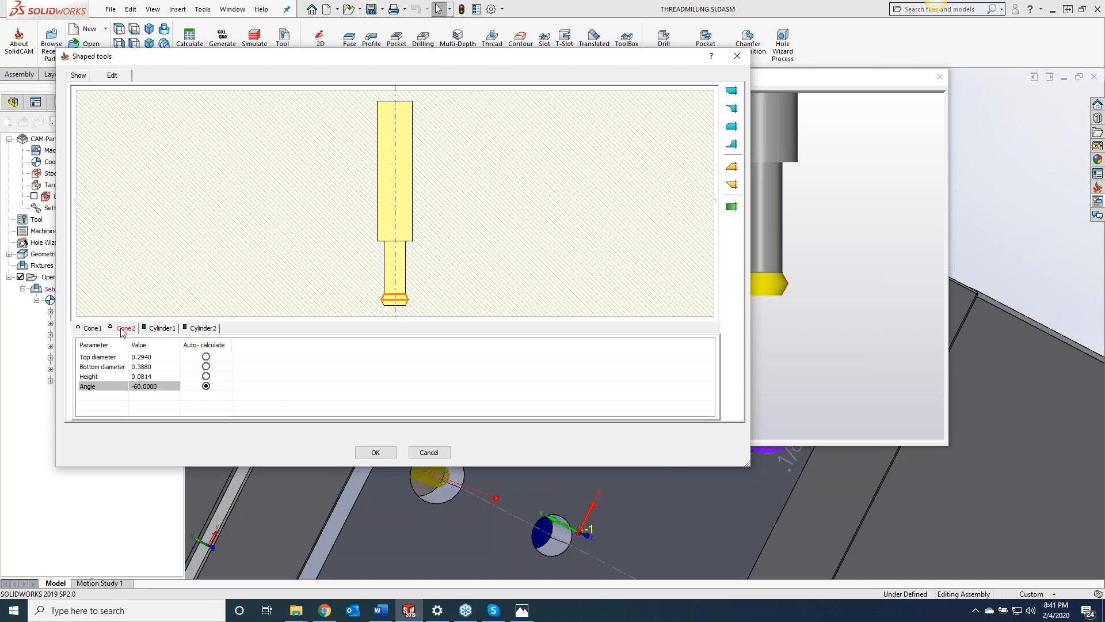
click(205, 386)
click(205, 376)
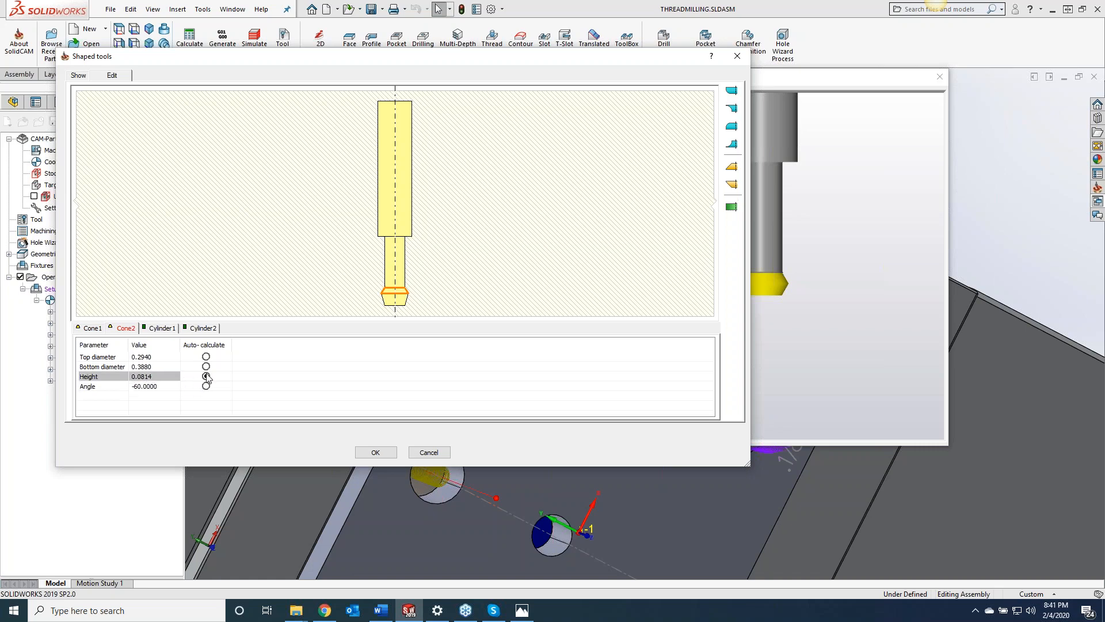
click(134, 385)
text(3)
click(138, 358)
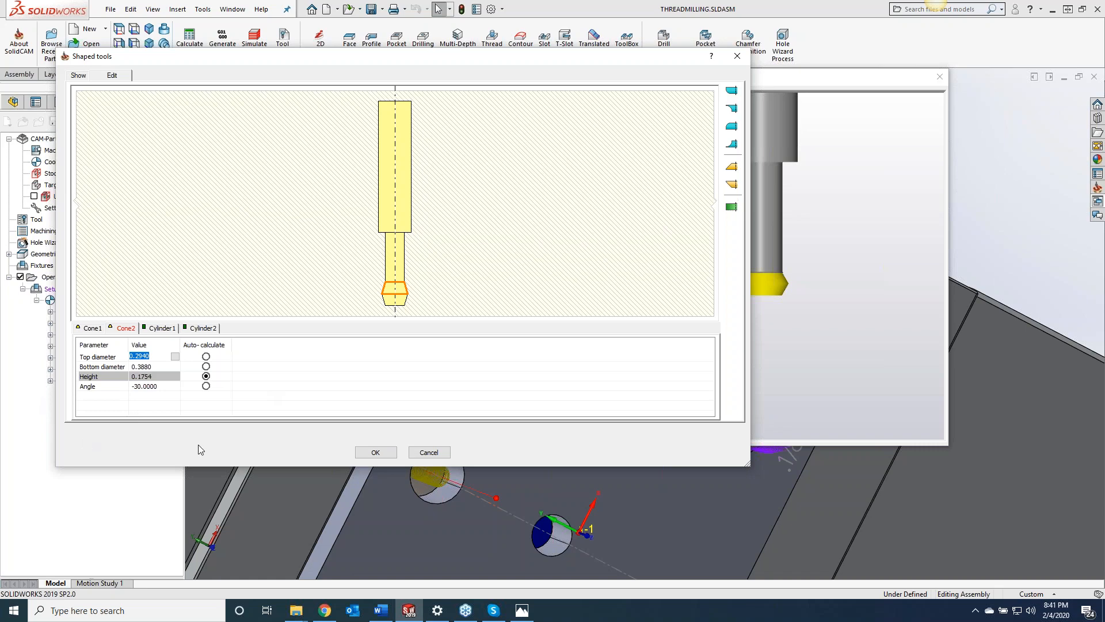
Step: Restore Cone2's angle to -60
click(138, 386)
click(134, 385)
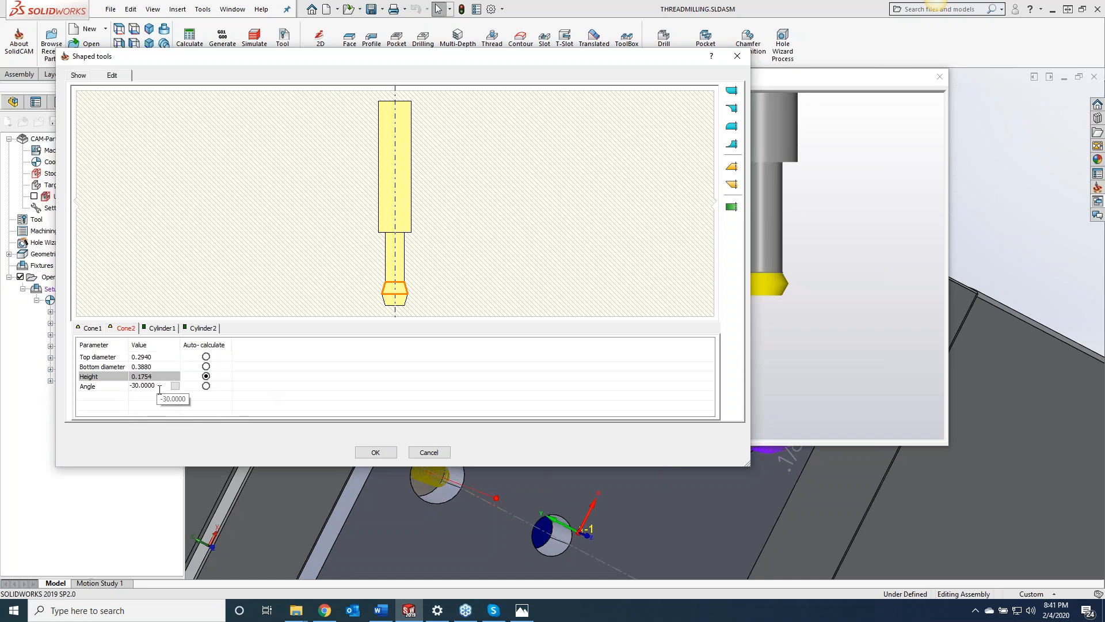
key(BackSpace)
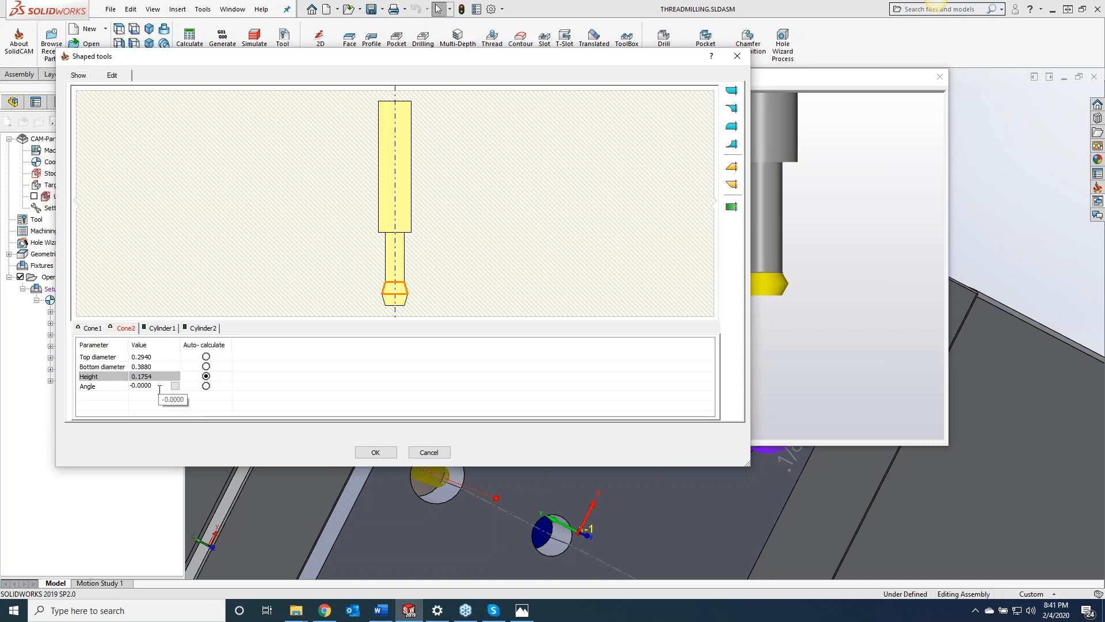
text(6)
Step: Restore Cone1's angle to 60 and accept the shape edits
click(89, 330)
click(140, 387)
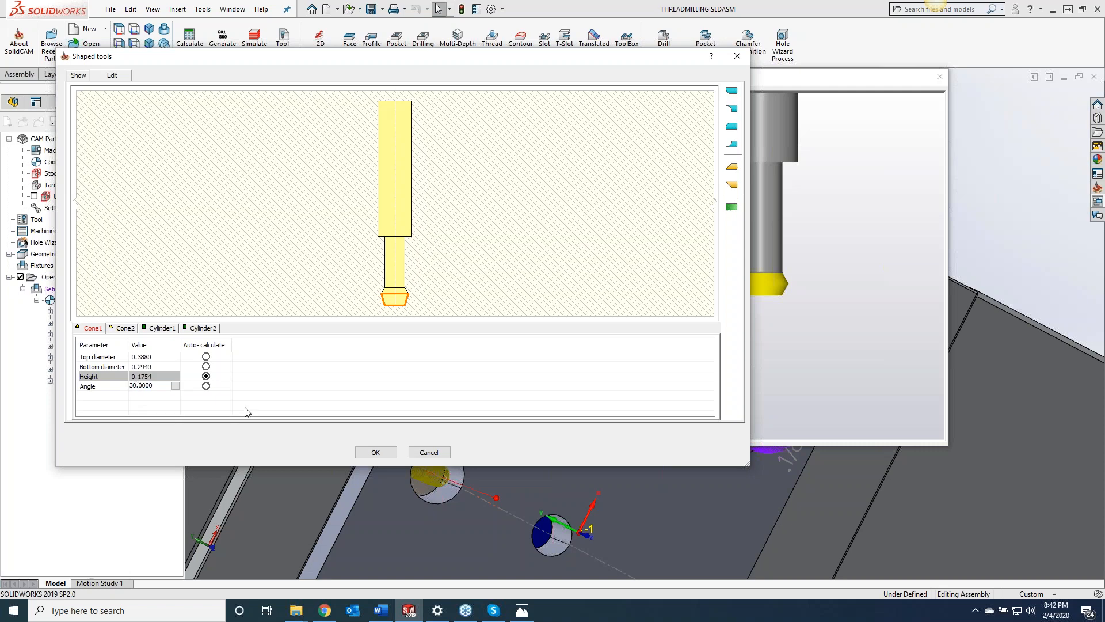
key(BackSpace)
text(6)
click(375, 452)
Step: Examine the profile of the cutter tip up close in the tool picture
click(830, 294)
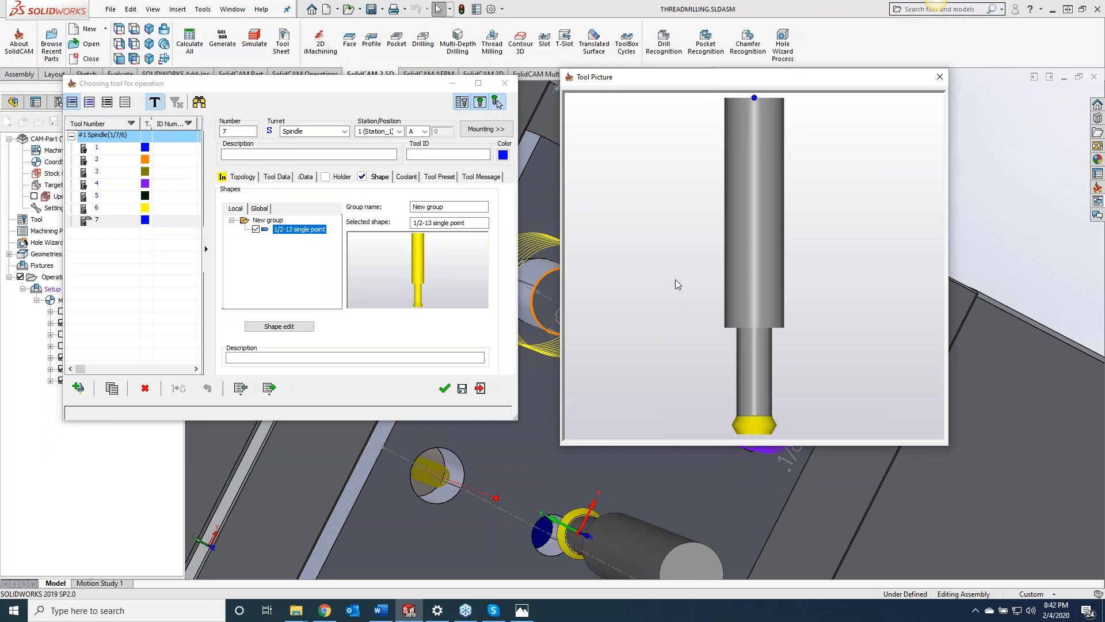
scroll(763, 426, down, 6)
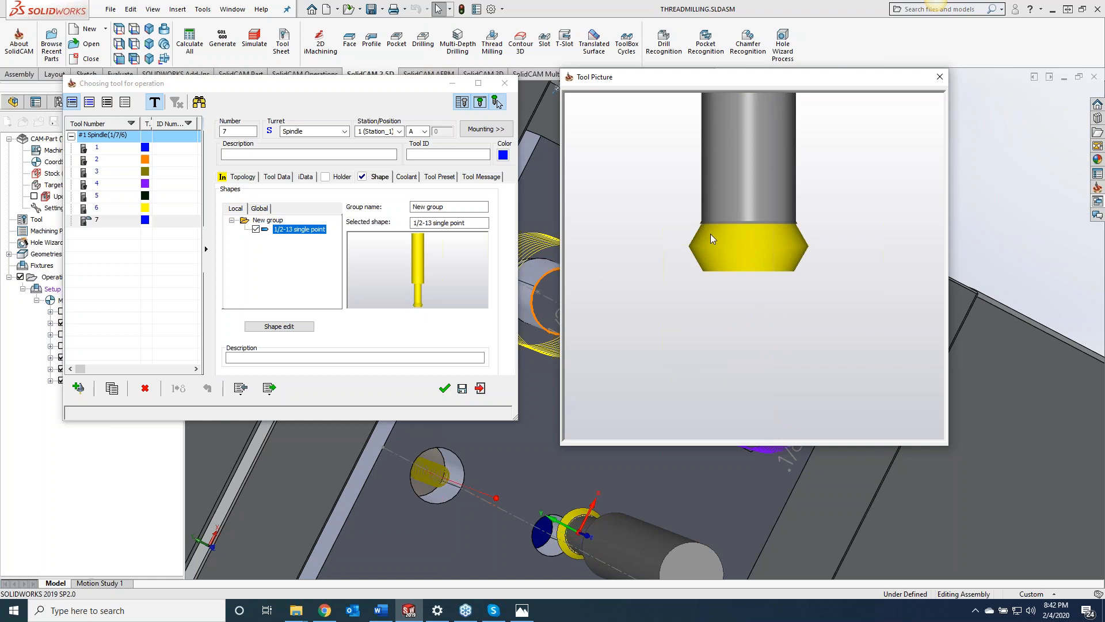
Step: Switch to Chrome and study the Harvey Tool single-form cutter drawing, comparing it with the tip shape in SolidCAM's tool picture
mouse_move(331, 611)
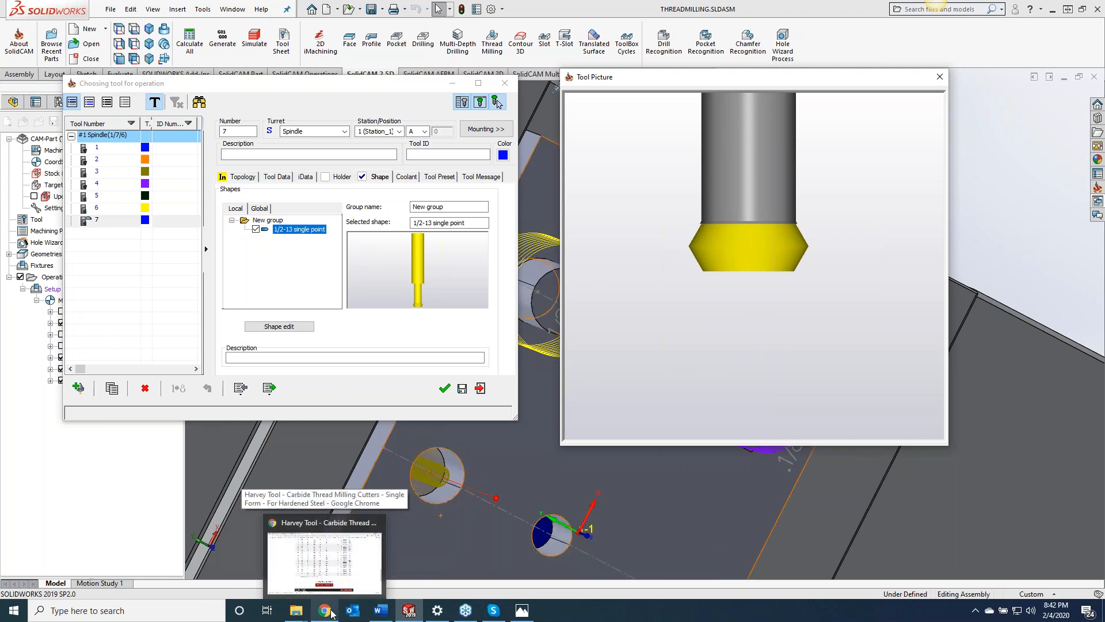
click(331, 611)
scroll(470, 219, up, 10)
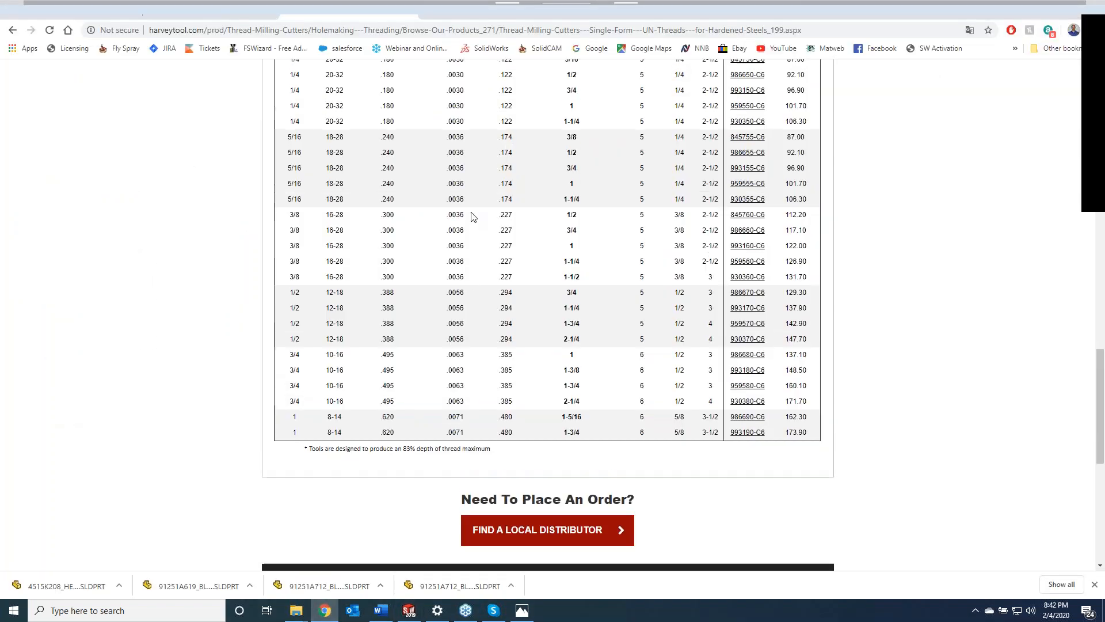
scroll(469, 219, up, 5)
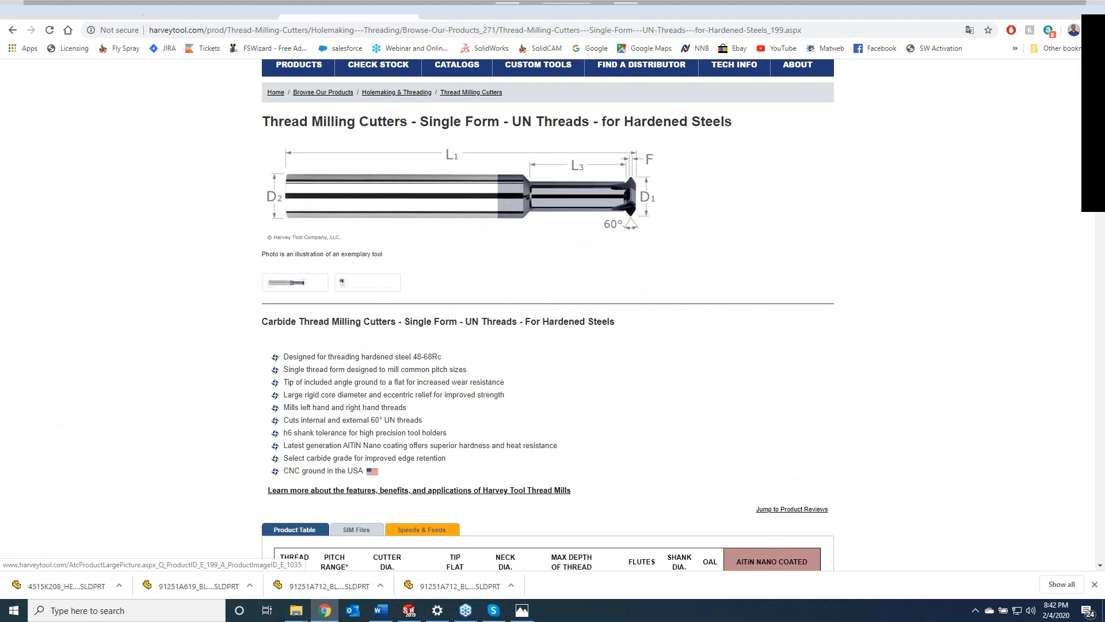
scroll(658, 280, down, 2)
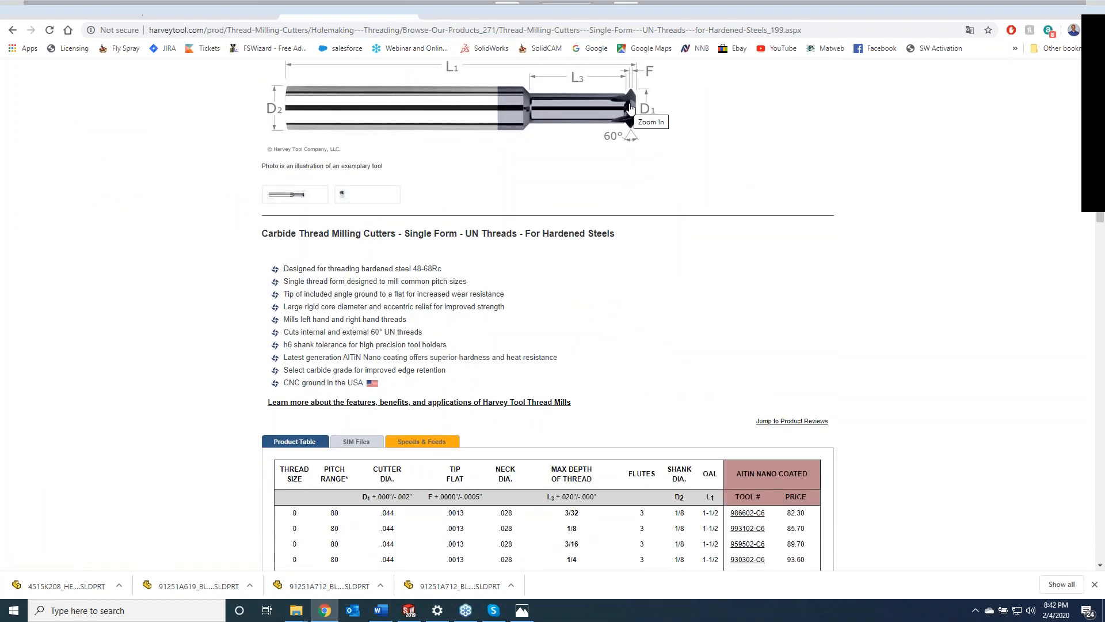
scroll(510, 145, up, 1)
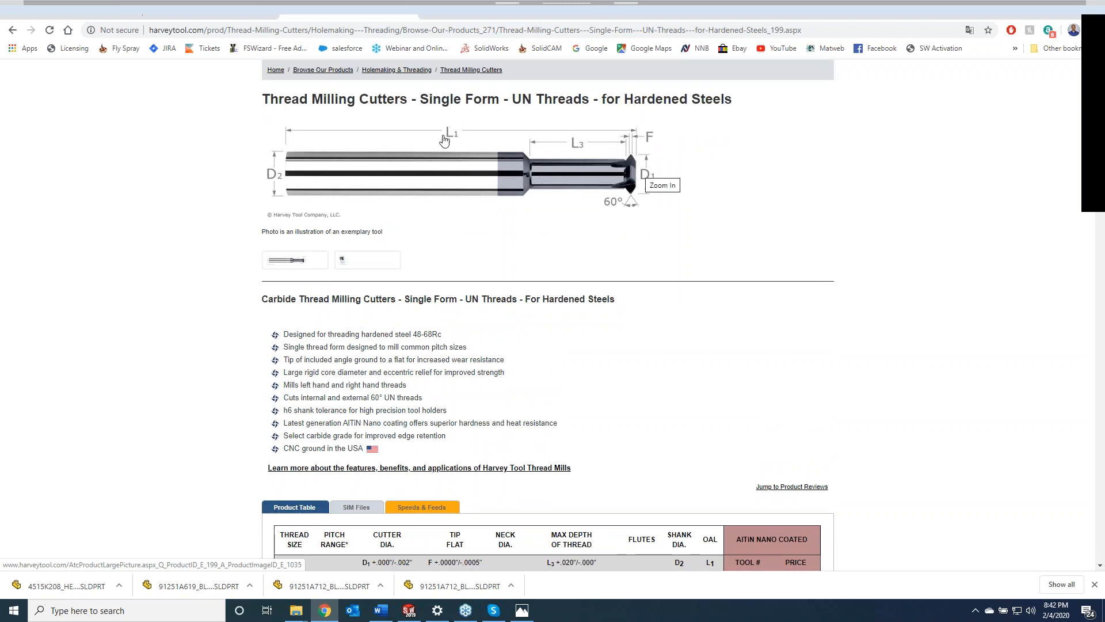
scroll(804, 456, down, 2)
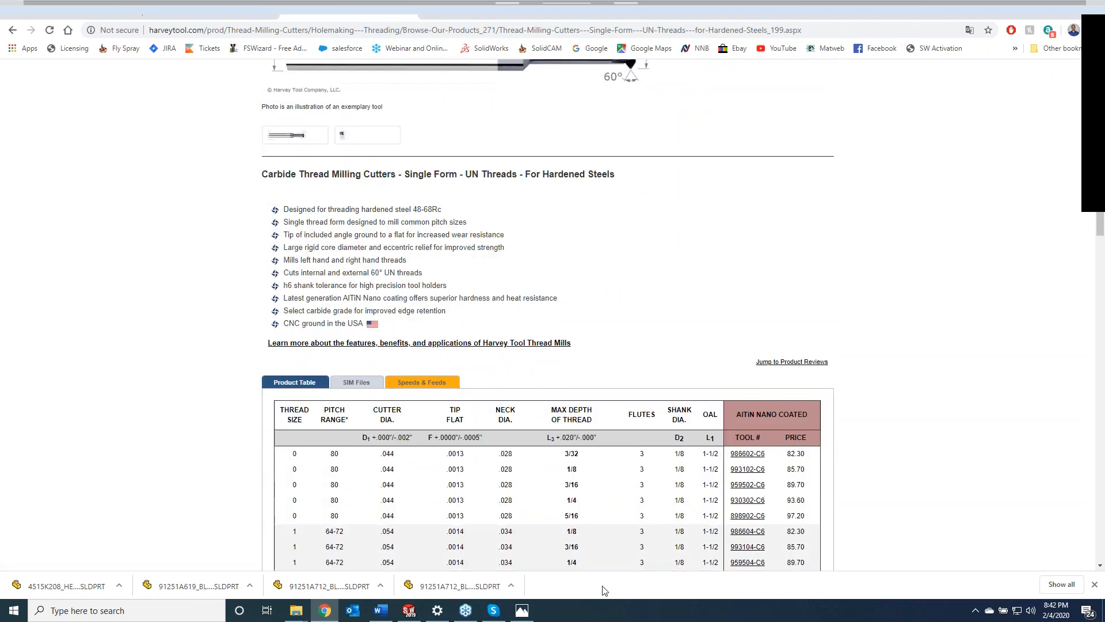
scroll(584, 512, up, 4)
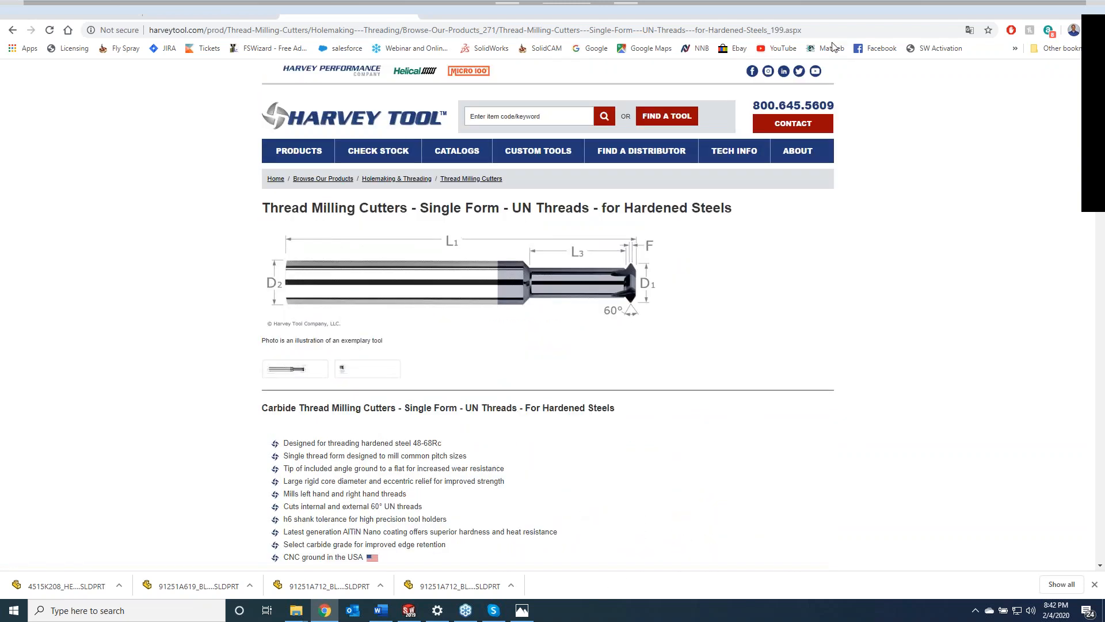
click(1036, 9)
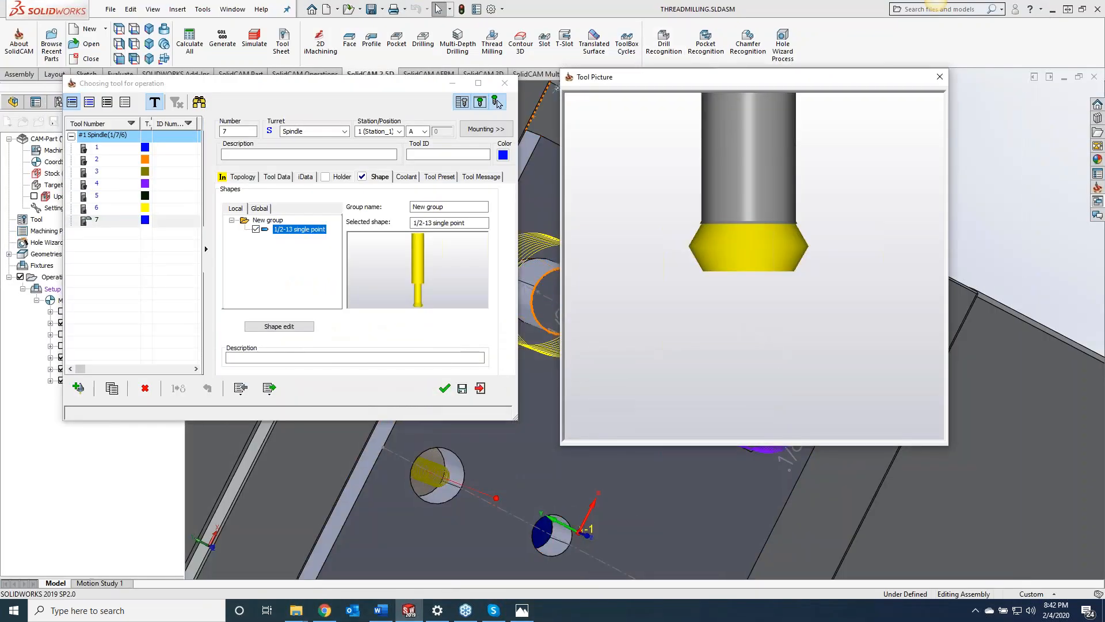
click(758, 279)
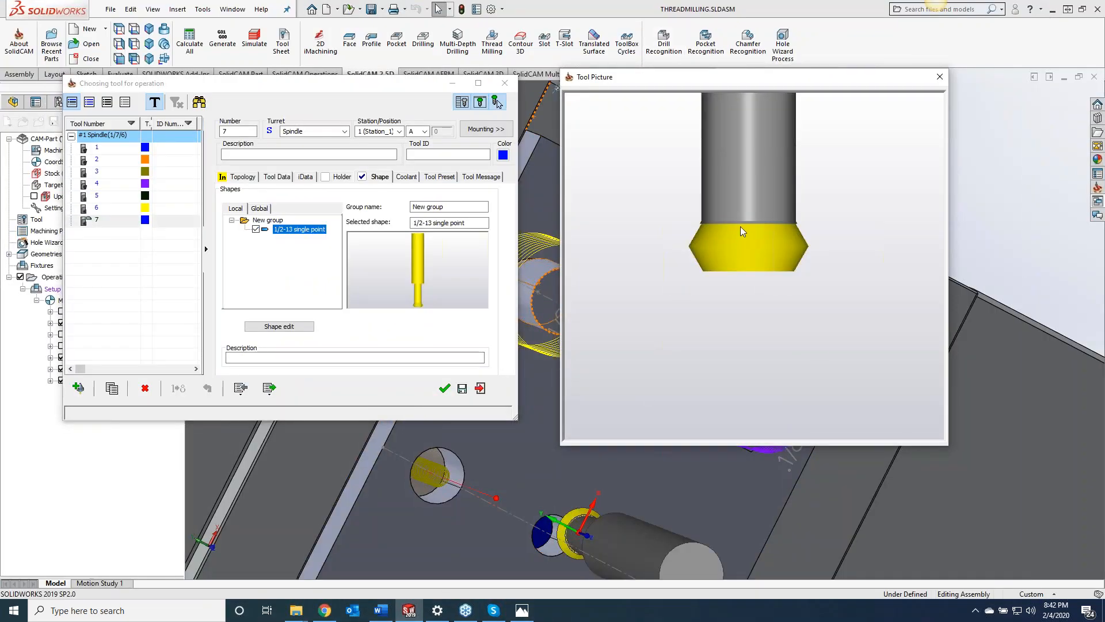
Step: Accept the 1/2-13 single point tool for operation THM_drill12 and review its levels and external thread technology settings
click(443, 388)
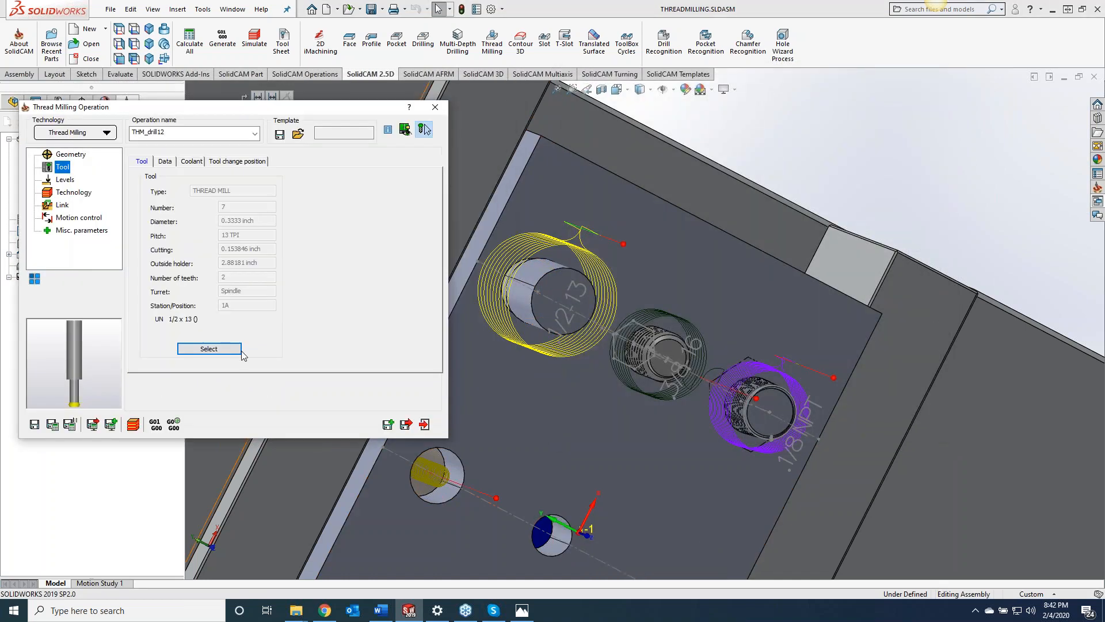
click(67, 184)
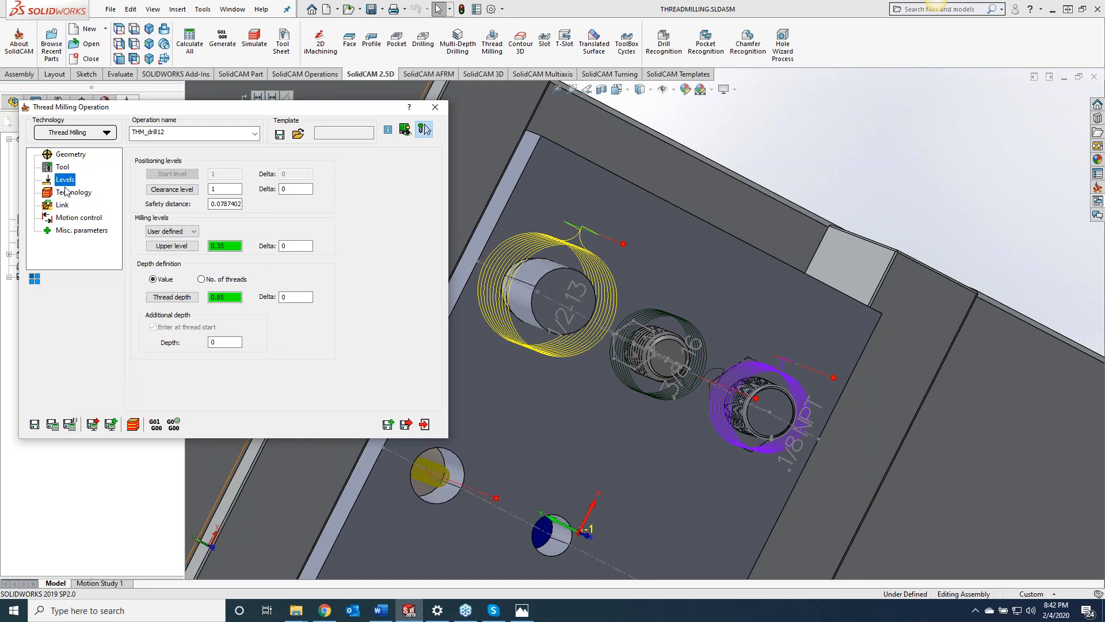
click(66, 192)
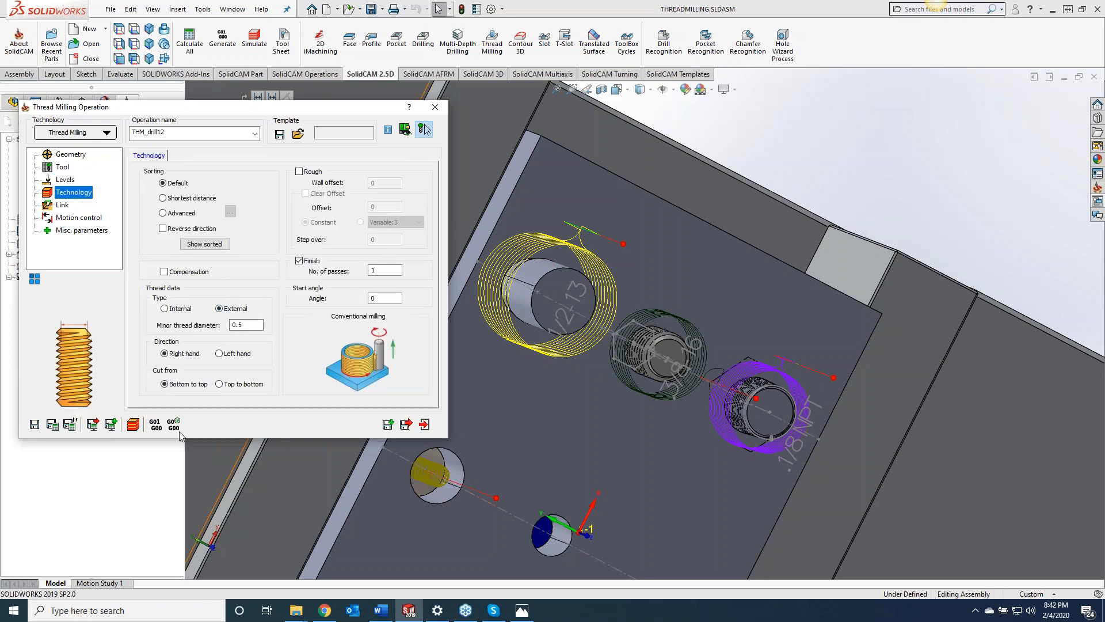
Step: Calculate THM_drill12, check the thread on the 1/2-13 stud in a SolidVerify simulation, and exit the operation
click(133, 424)
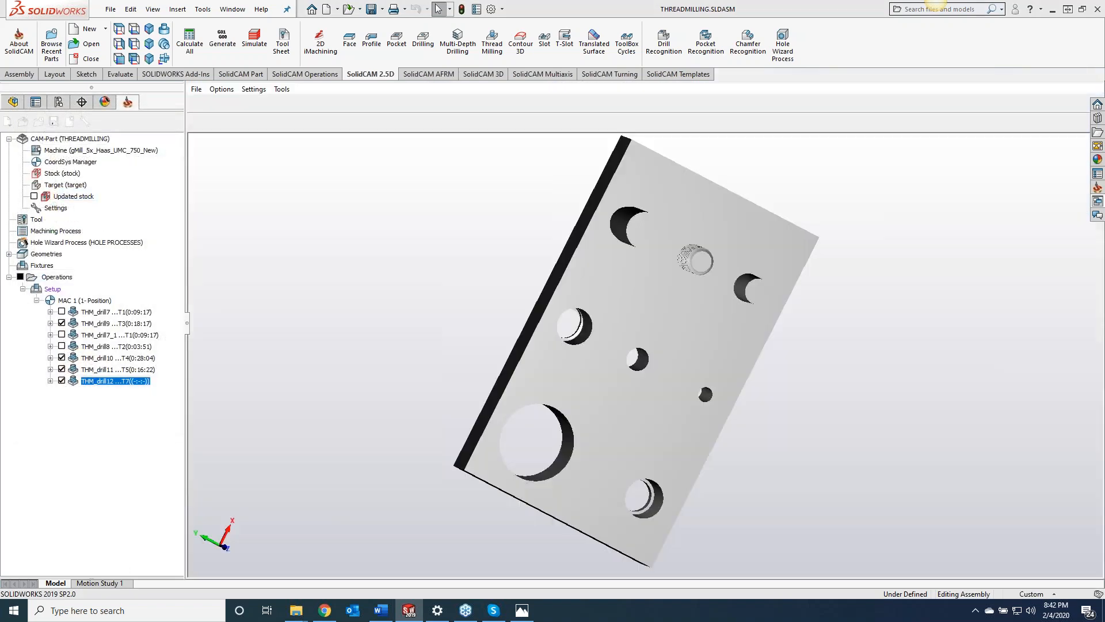
middle_drag(461, 385, 562, 282)
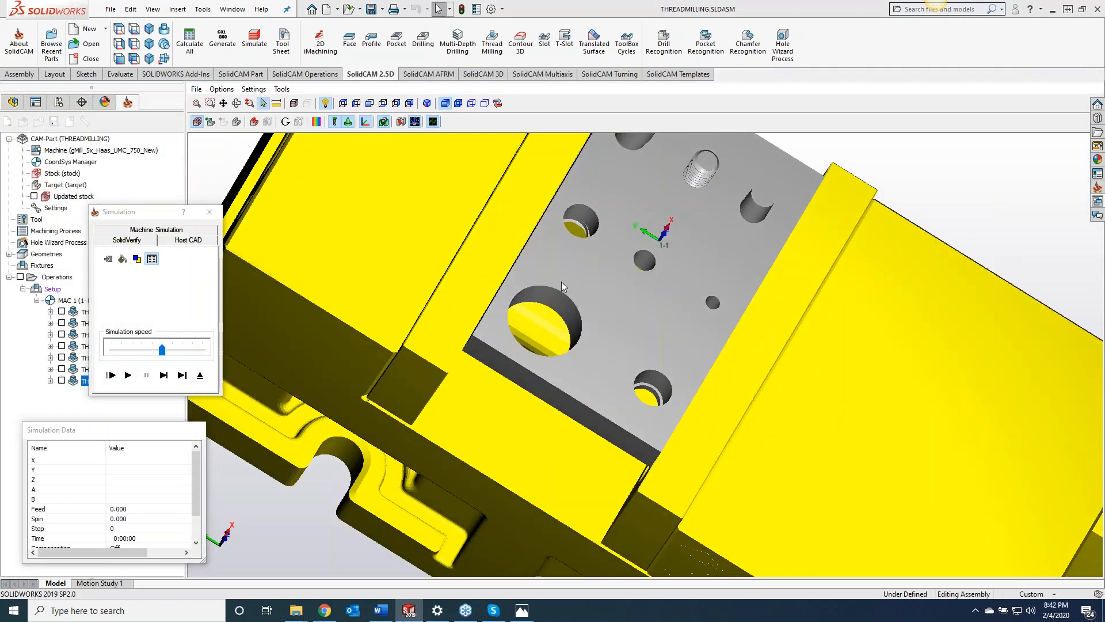
scroll(658, 157, down, 5)
scroll(653, 172, up, 8)
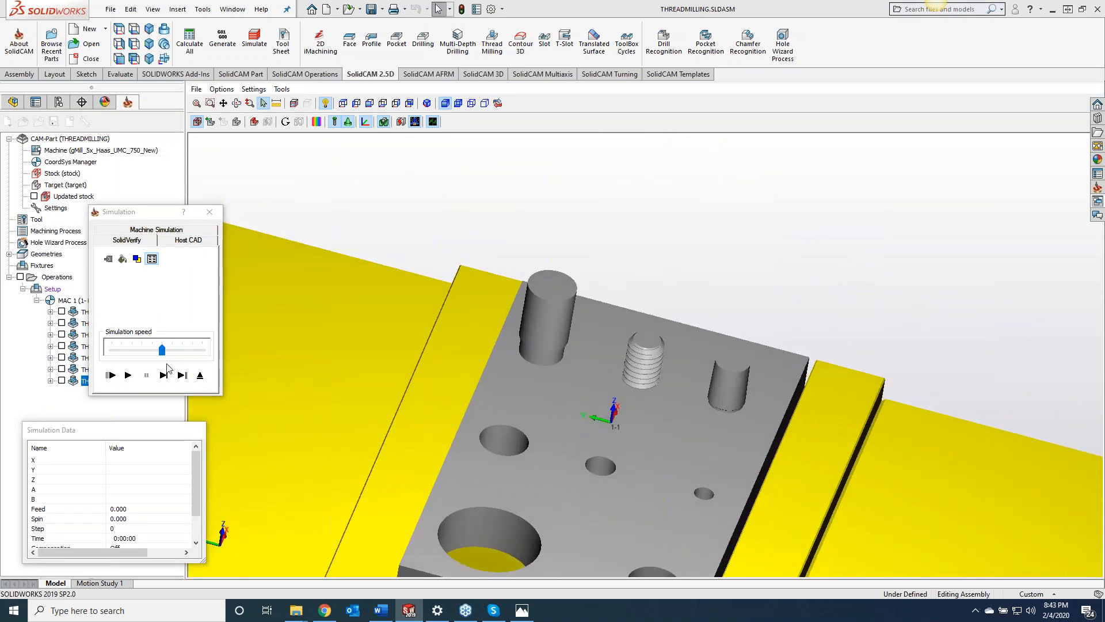
click(131, 375)
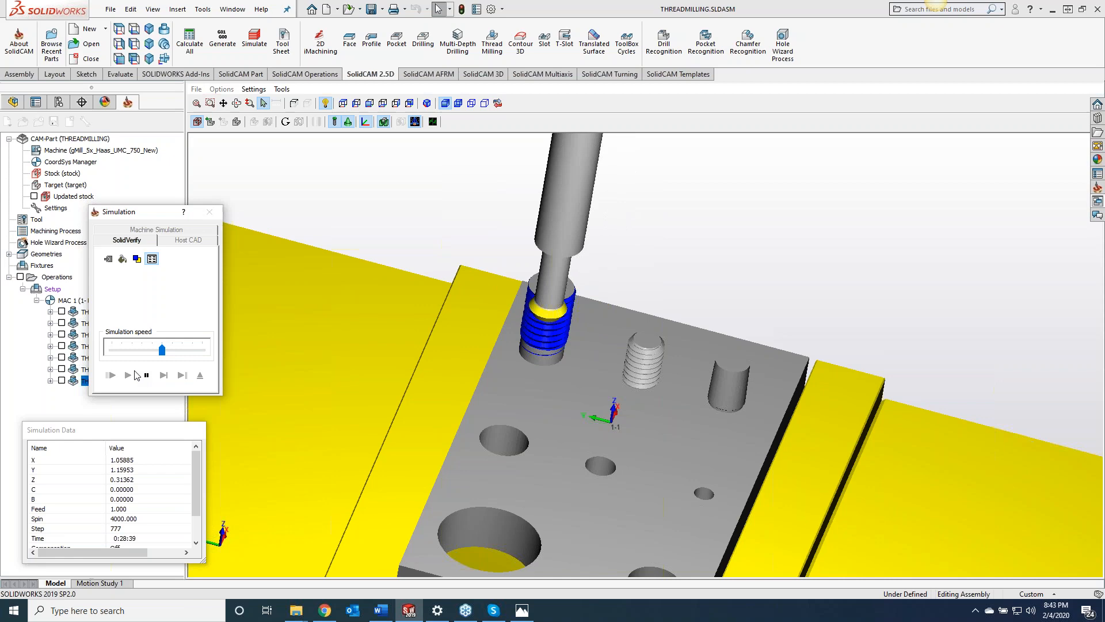
middle_drag(518, 357, 895, 368)
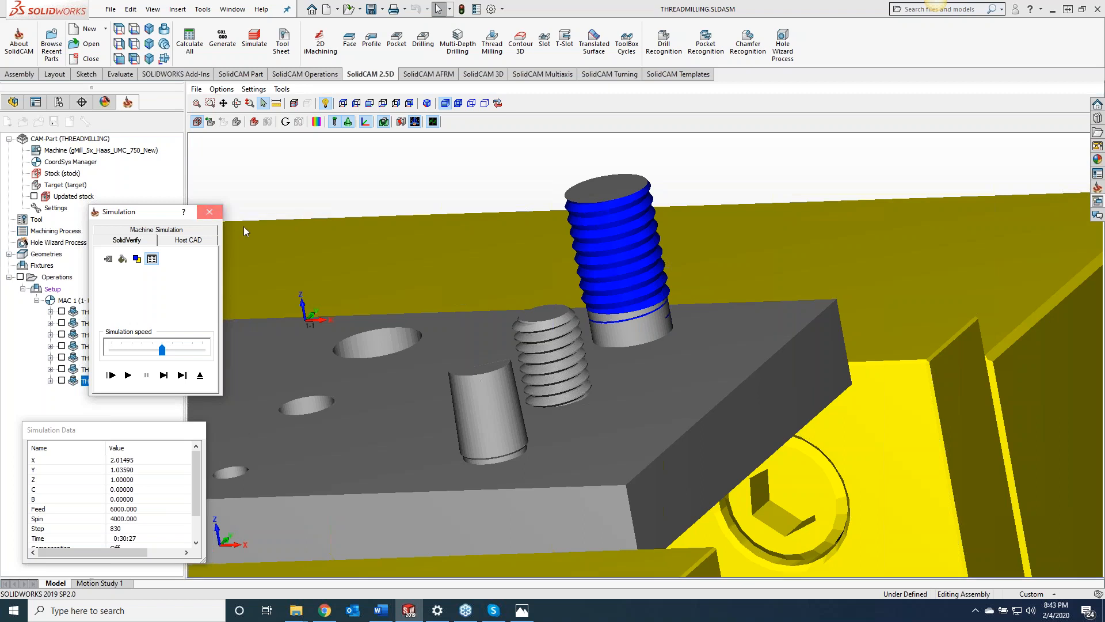
click(210, 212)
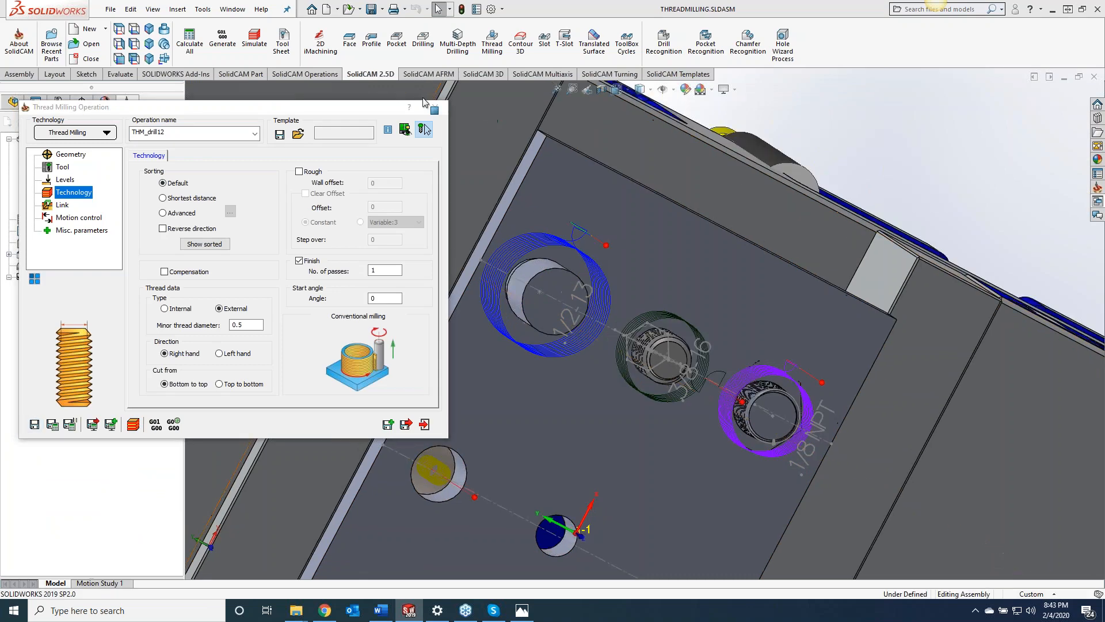
click(431, 112)
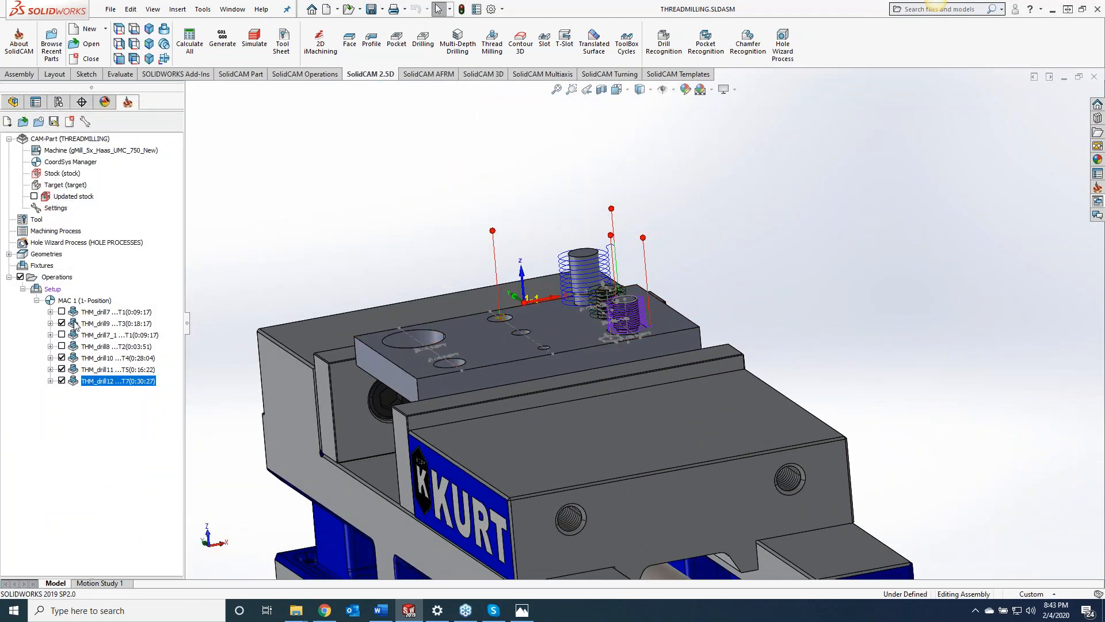
Step: Run all operations in Machine Simulation at an increased playback speed and watch the holes and studs being thread milled
right_click(64, 278)
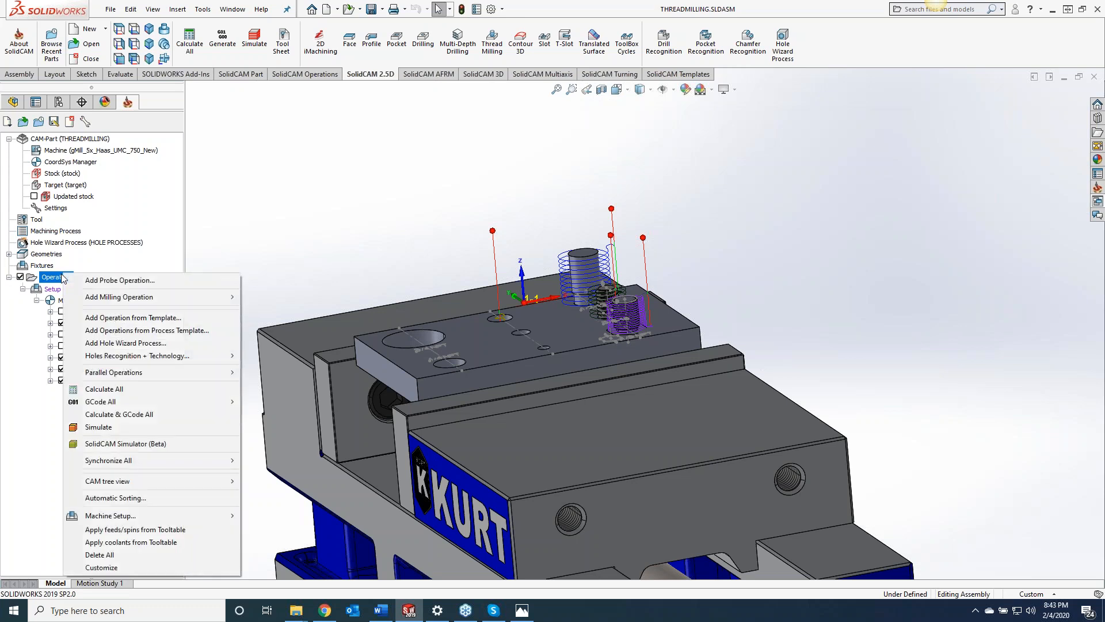
click(143, 427)
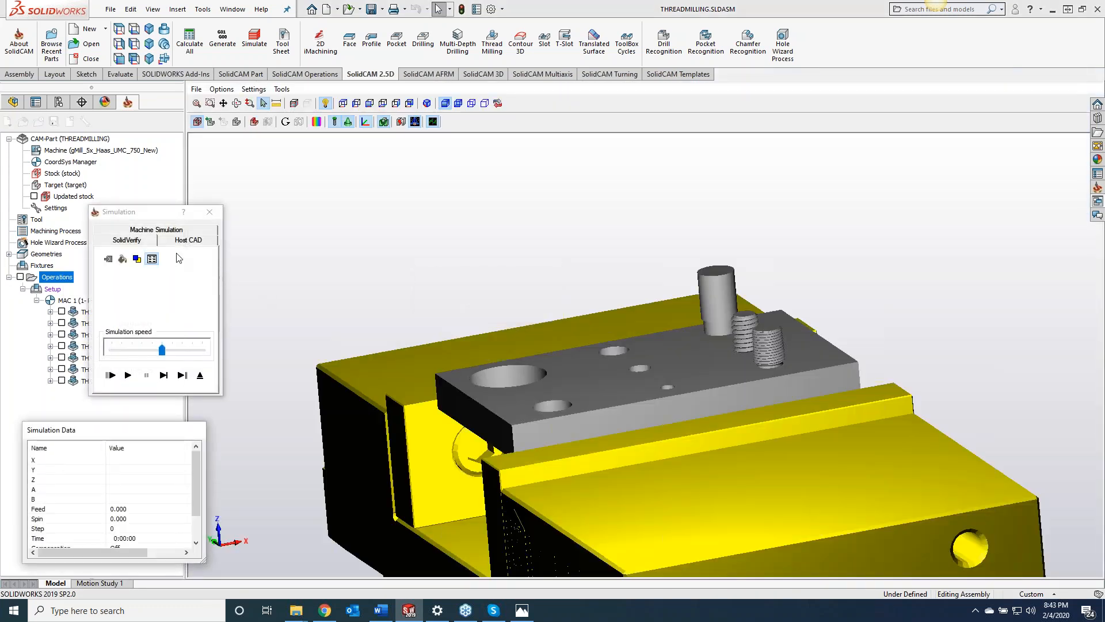
click(165, 229)
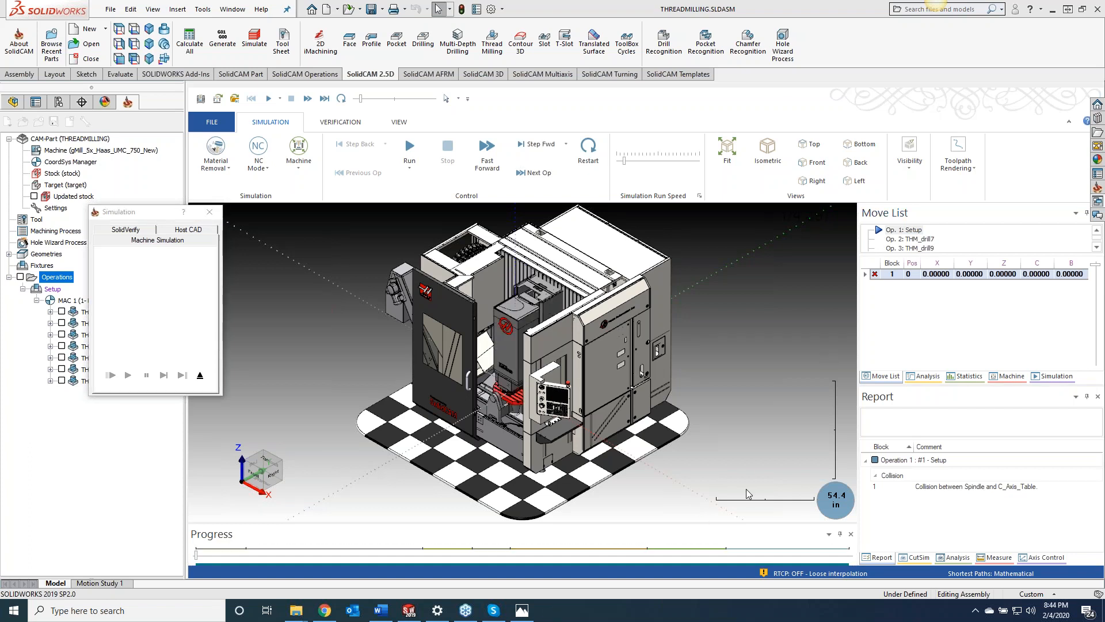
click(410, 150)
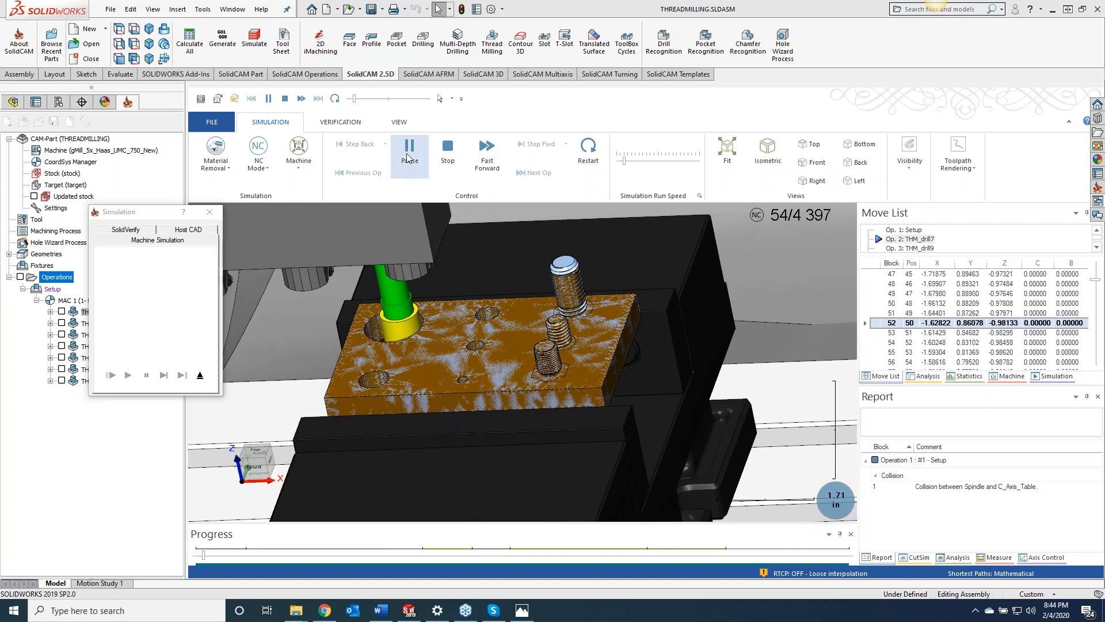
click(377, 101)
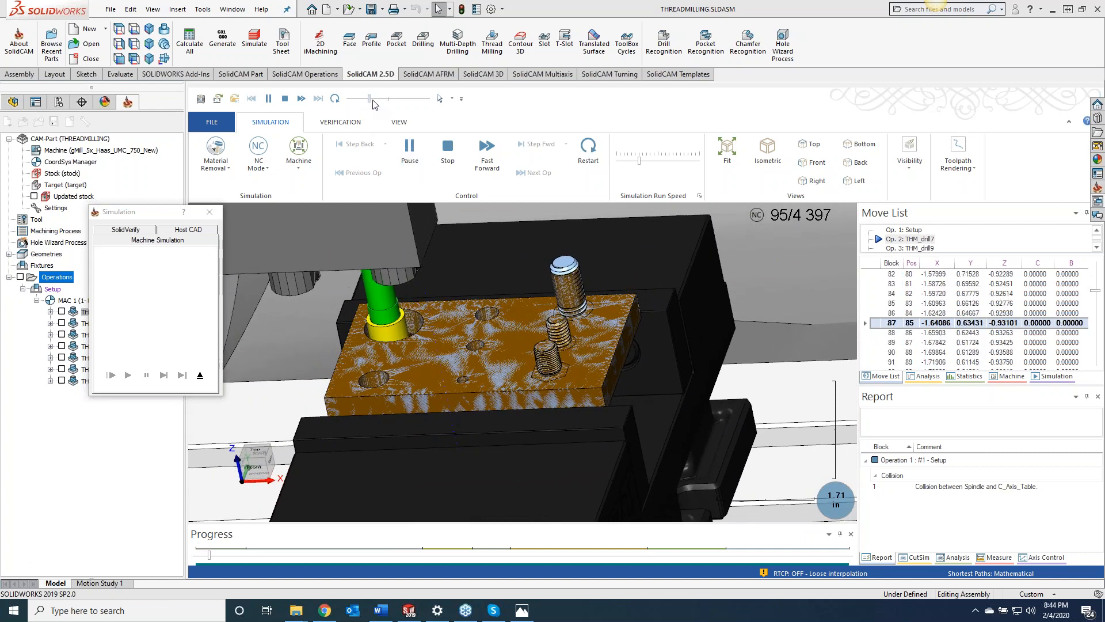
click(384, 100)
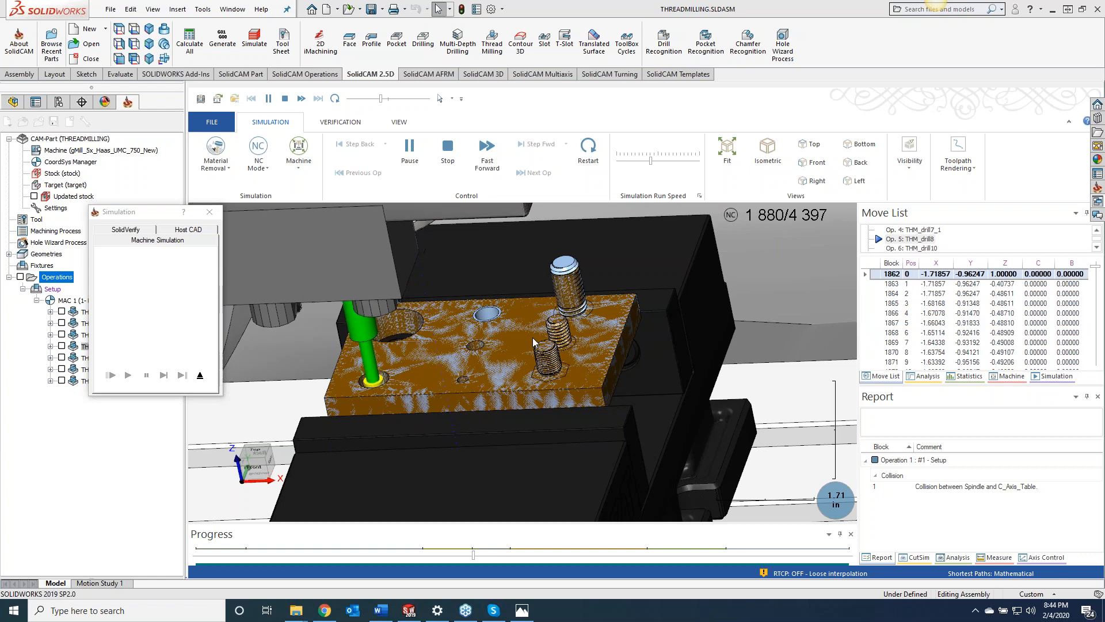
drag(156, 215, 170, 224)
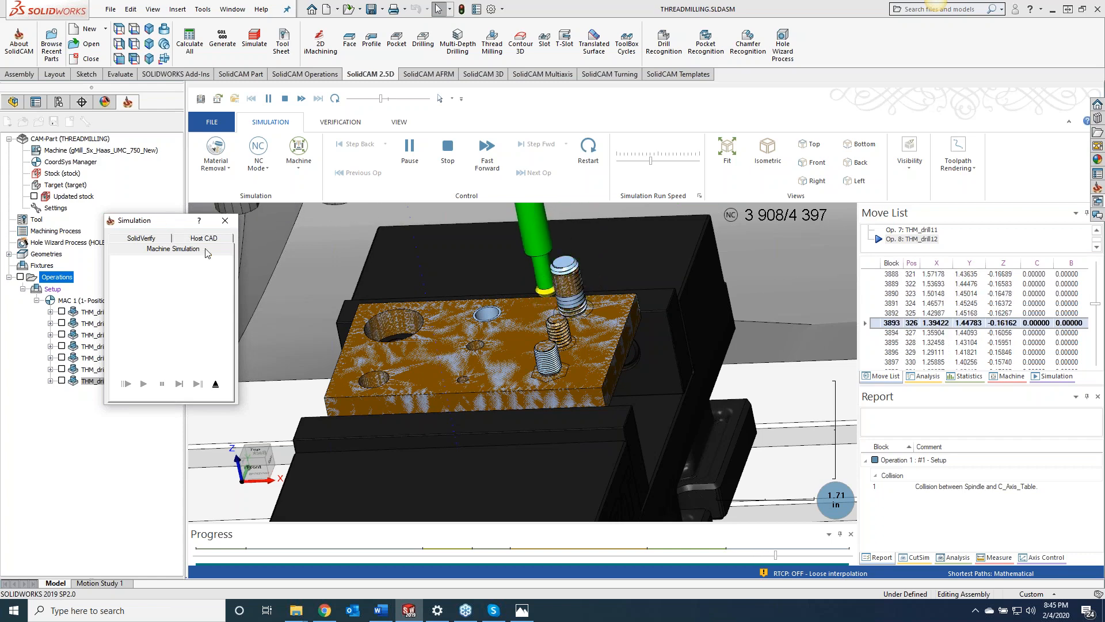
click(309, 286)
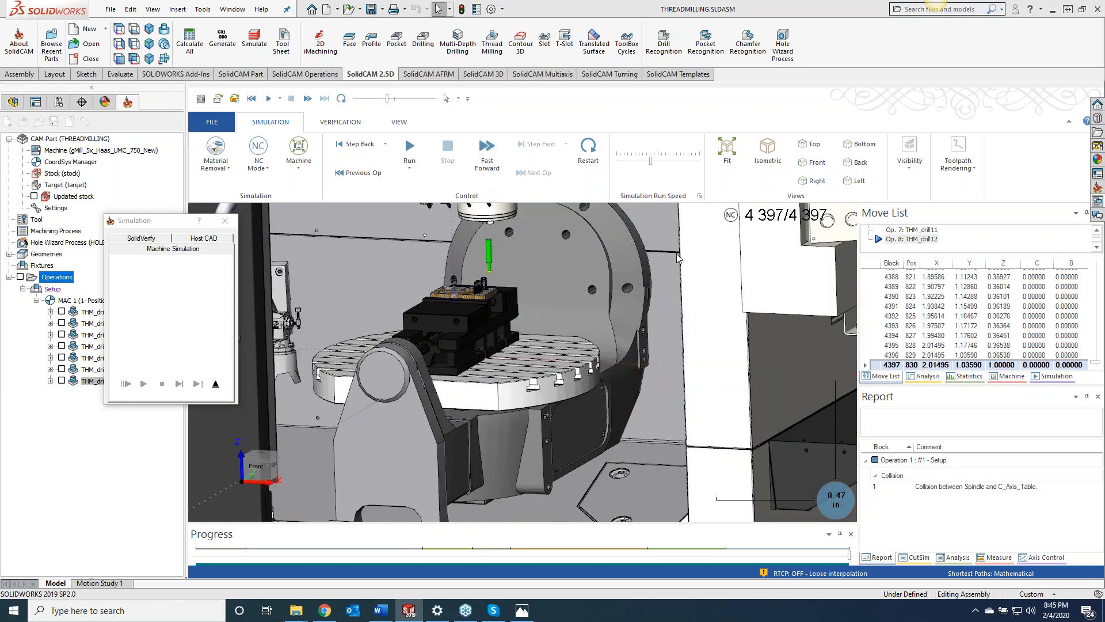
Step: Hide the machine housing to inspect the vise and part on the table, and close the simulation
click(910, 164)
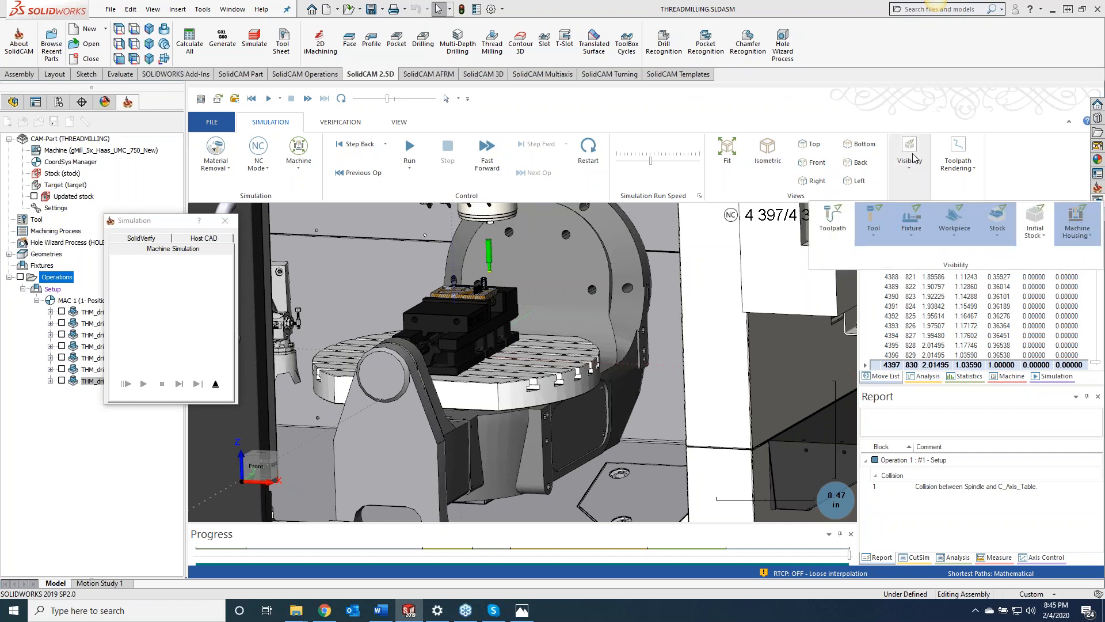
click(1083, 231)
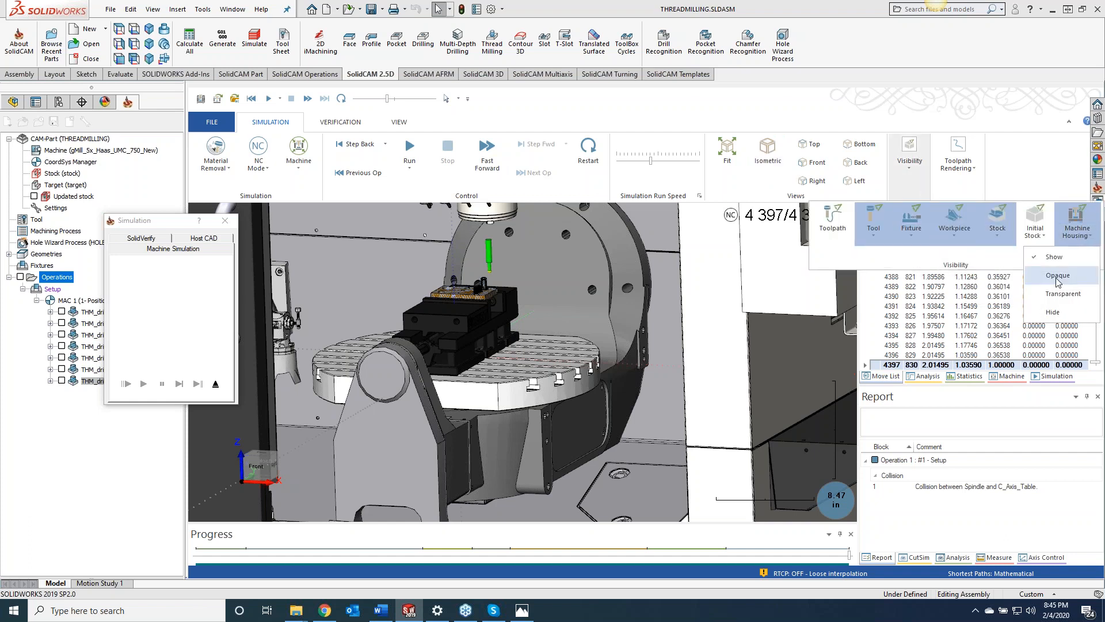
click(1062, 312)
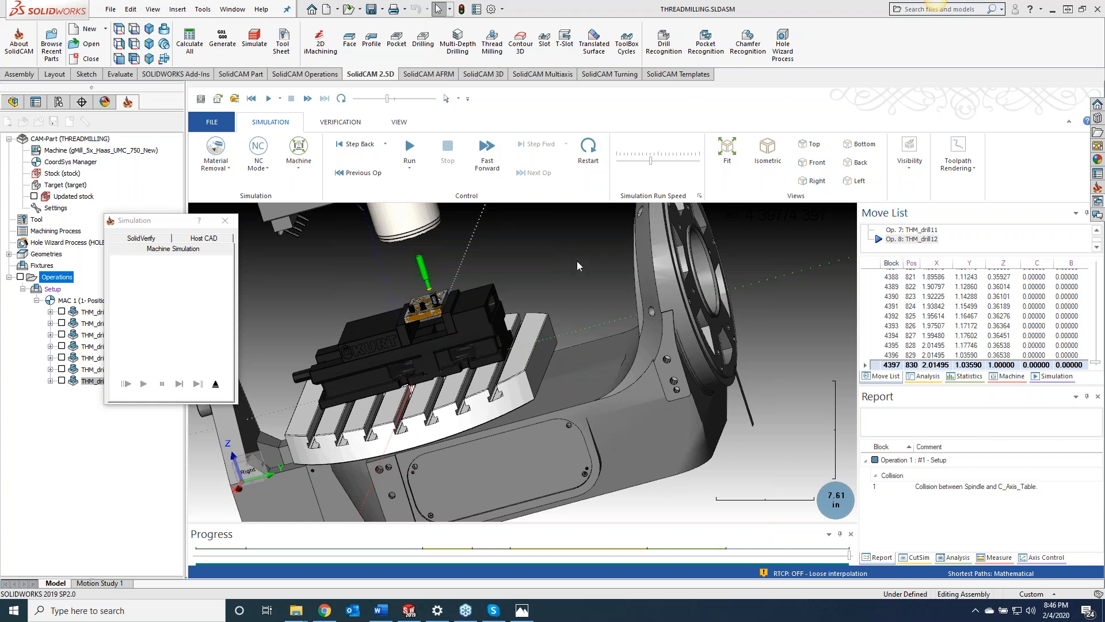
click(224, 220)
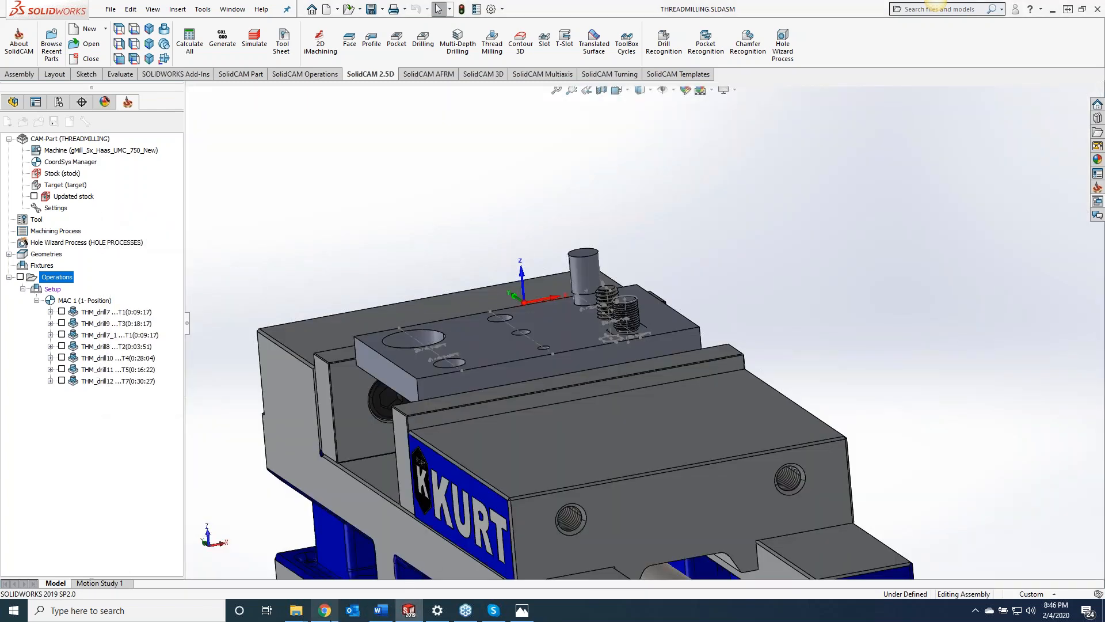
Step: Switch to Chrome and browse Harvey Tool's Thread Milling Cutters category for the available cutter types
click(330, 617)
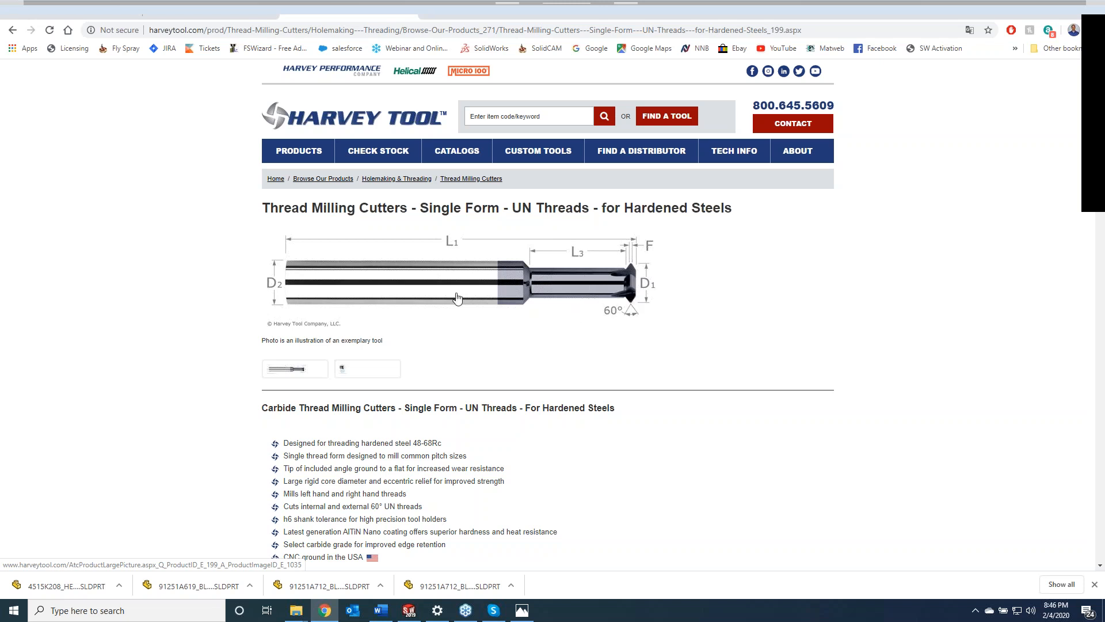
mouse_move(299, 151)
mouse_move(344, 199)
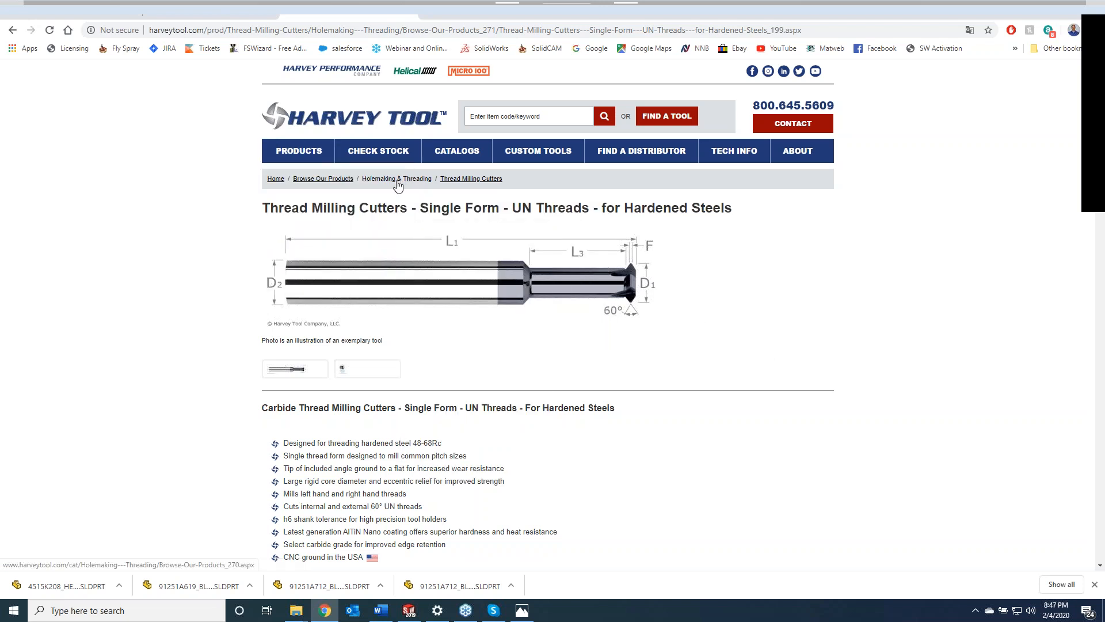
click(463, 179)
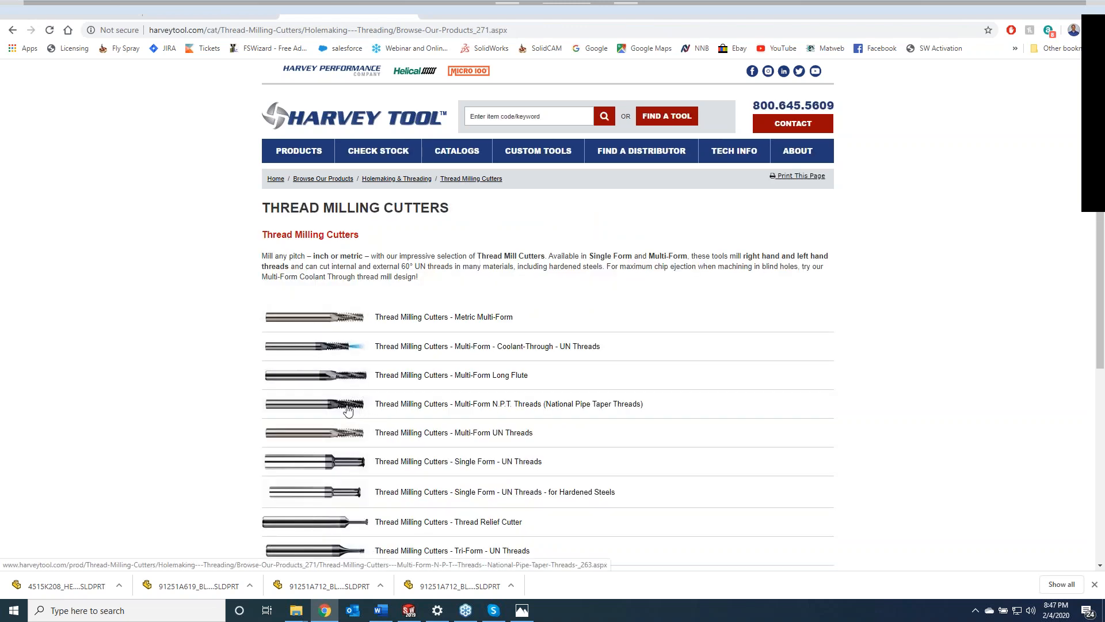
scroll(347, 409, down, 1)
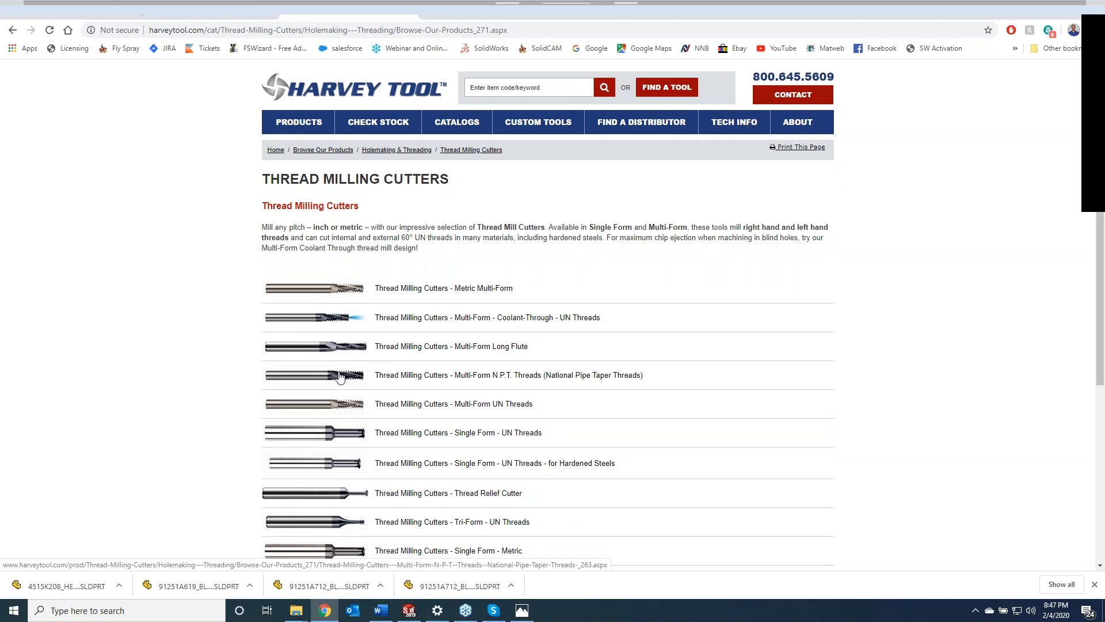
Step: Open Harvey Tool's page for the Multi-Form N.P.T. thread milling cutters, examine the tool's geometry, and return to SOLIDWORKS
click(472, 346)
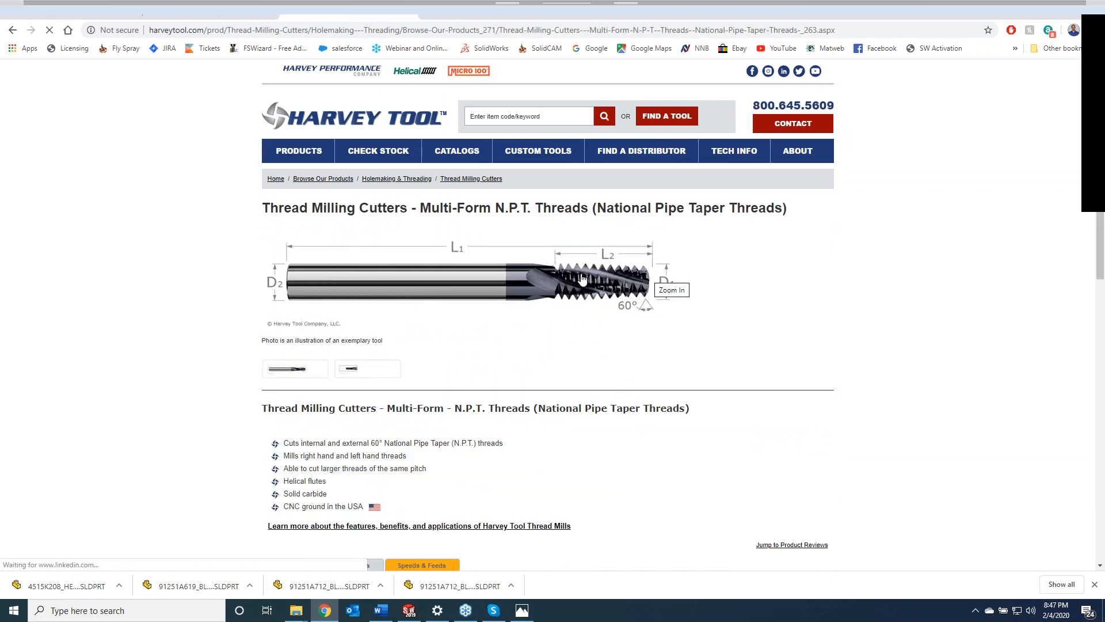
scroll(637, 273, down, 1)
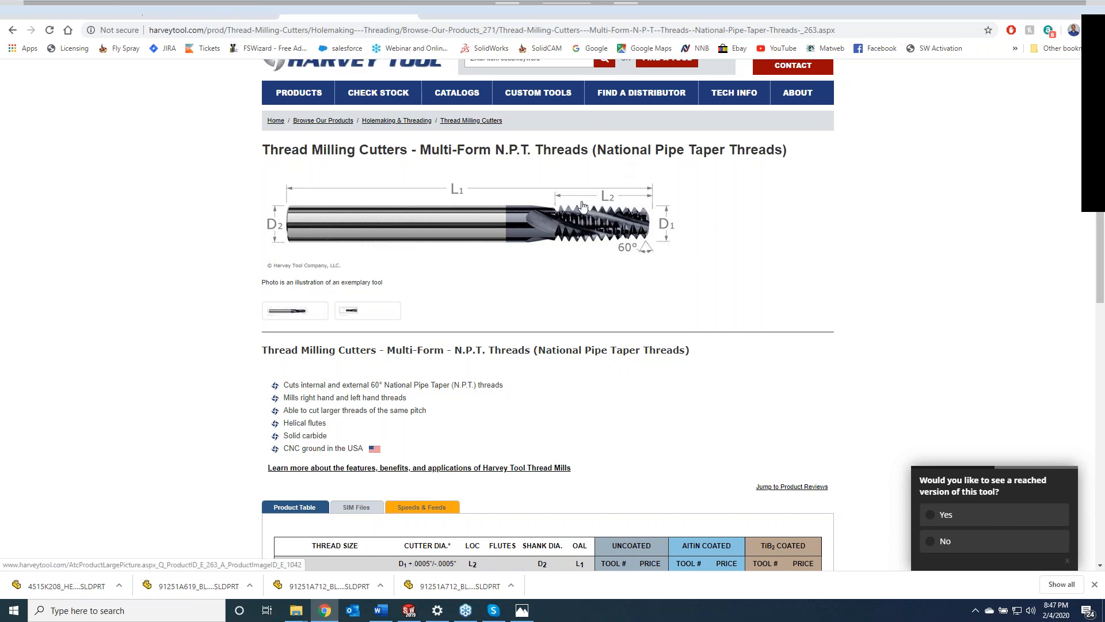
click(1036, 7)
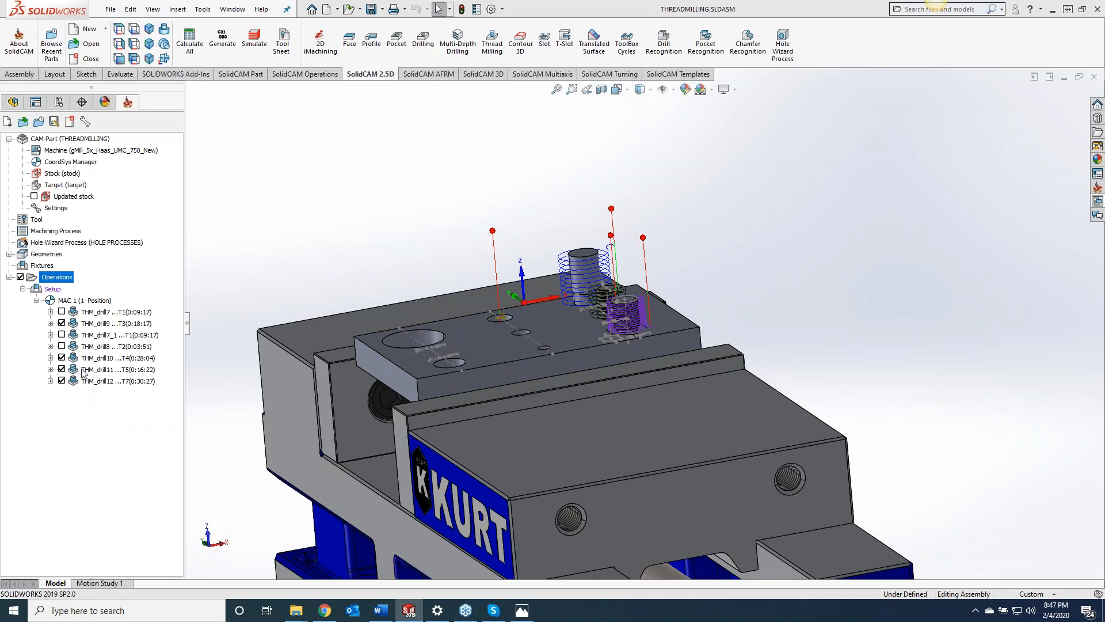
Step: Show only the THM_drill11 toolpath around the 3/8-16 stud and open that operation for editing
click(21, 276)
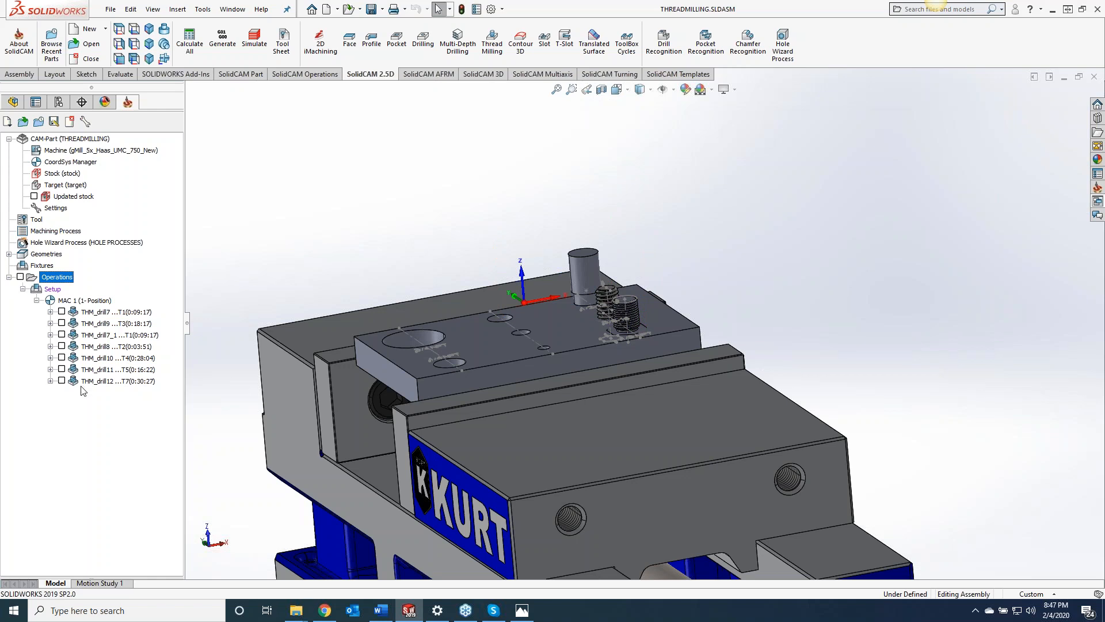
click(61, 369)
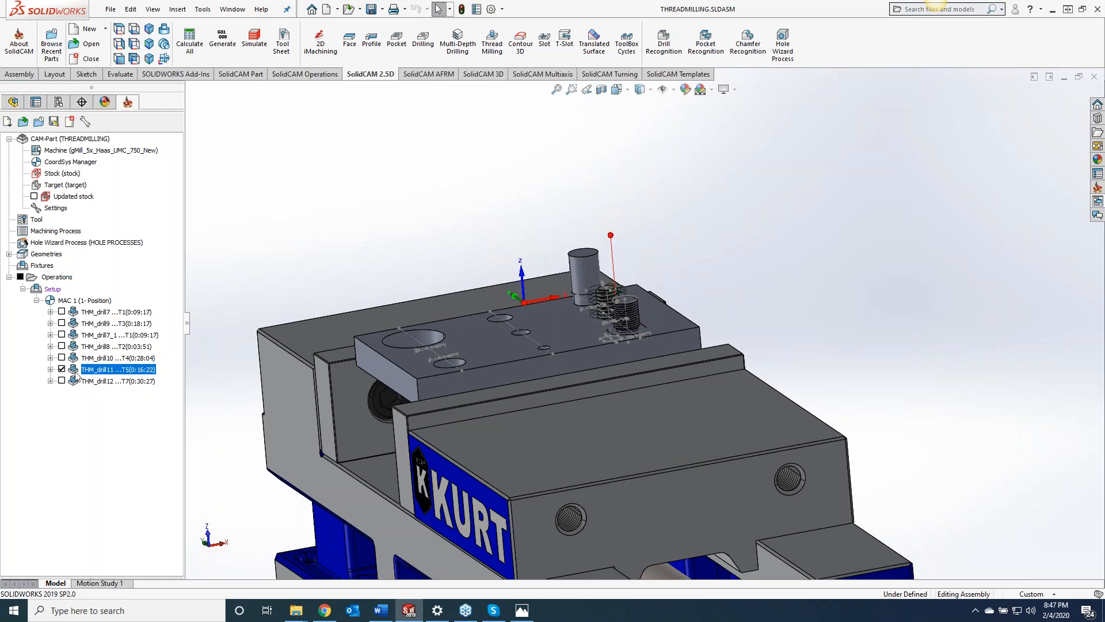
scroll(605, 317, down, 5)
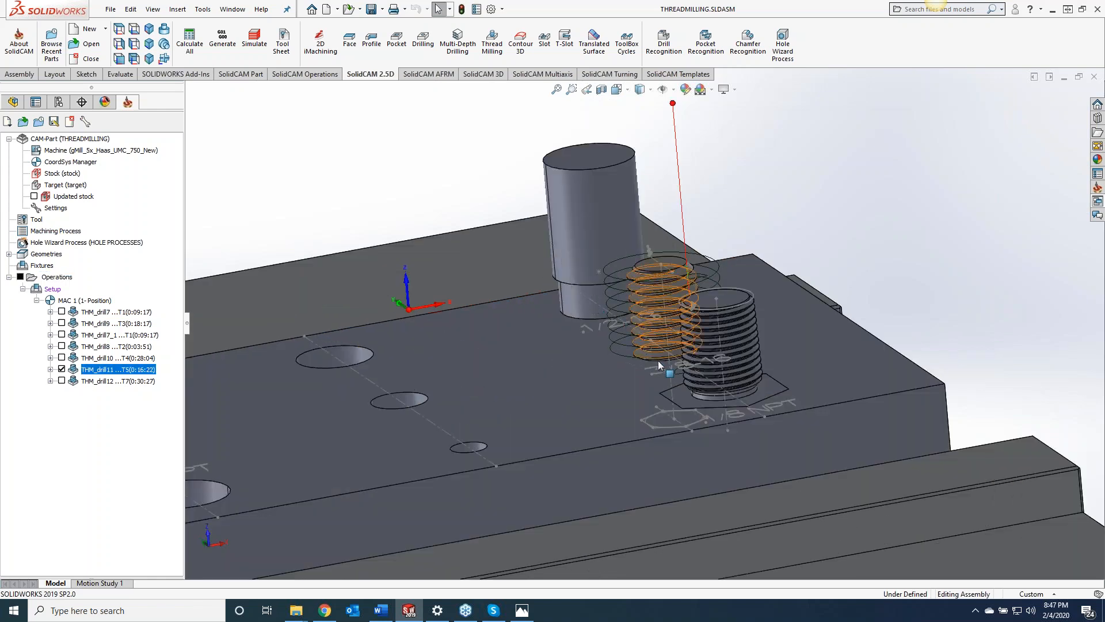
middle_drag(661, 363, 695, 381)
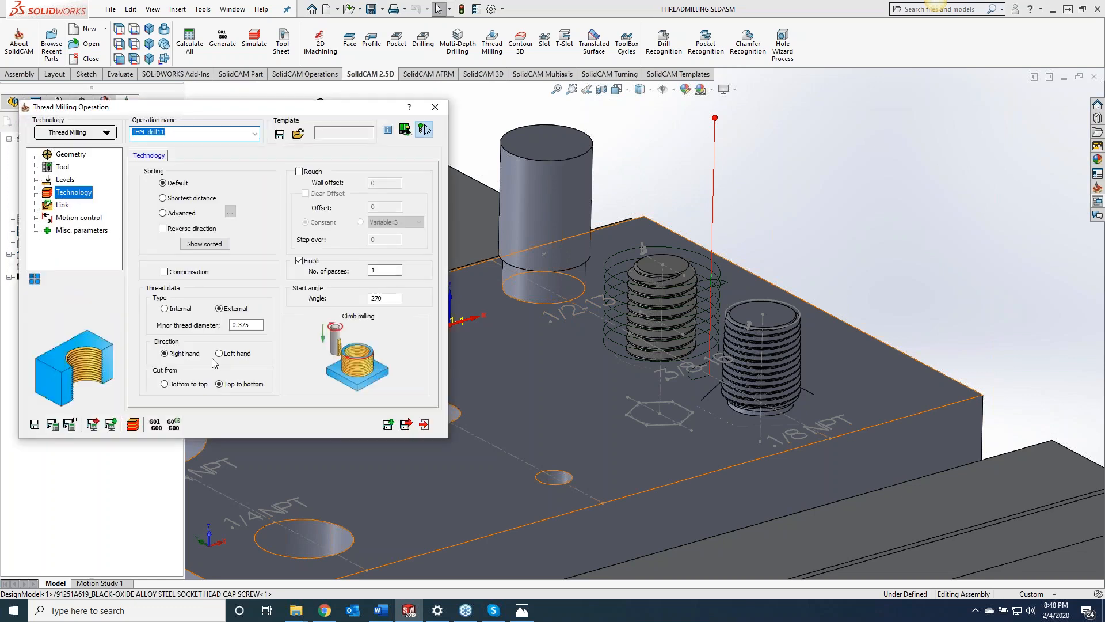
Step: Set the number of teeth of THM_drill11's thread mill, tool 5, to 11 and accept the tool
click(49, 170)
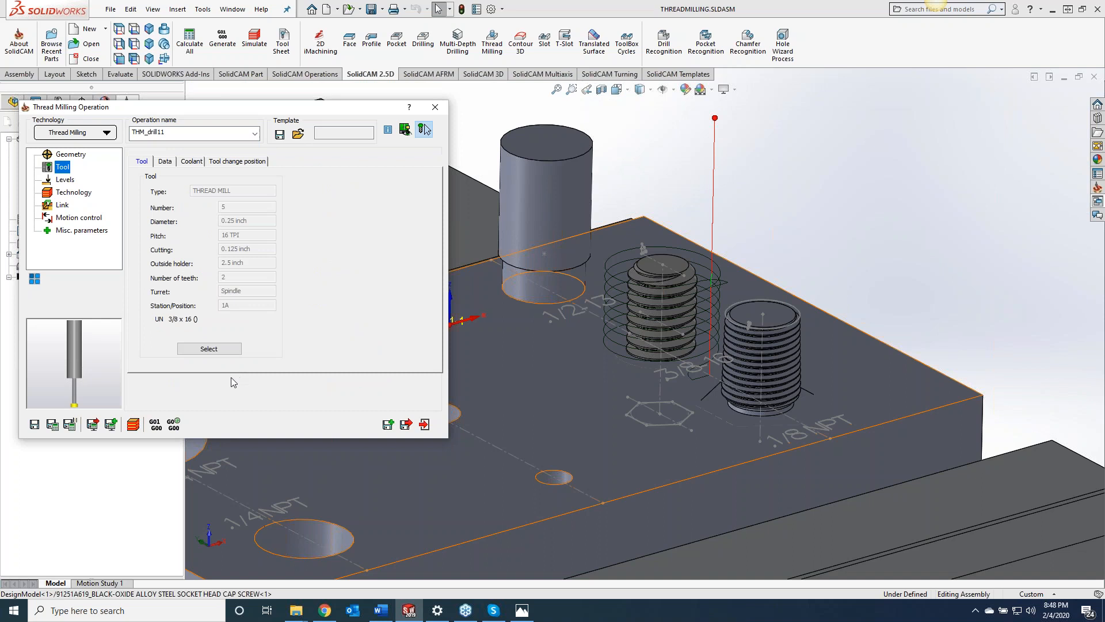
click(216, 345)
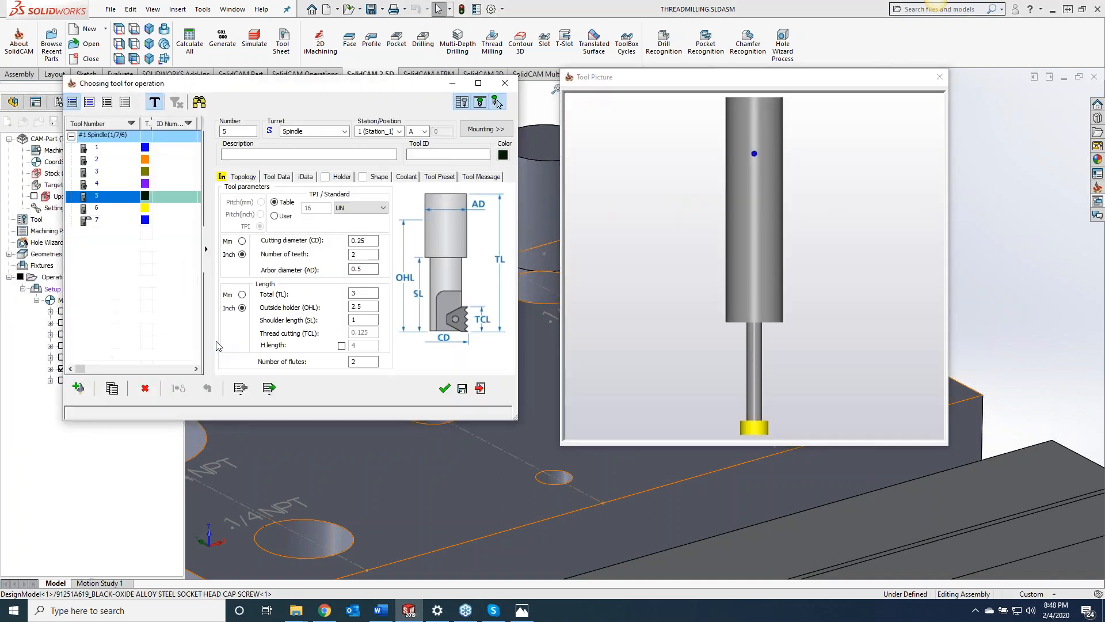
double_click(363, 254)
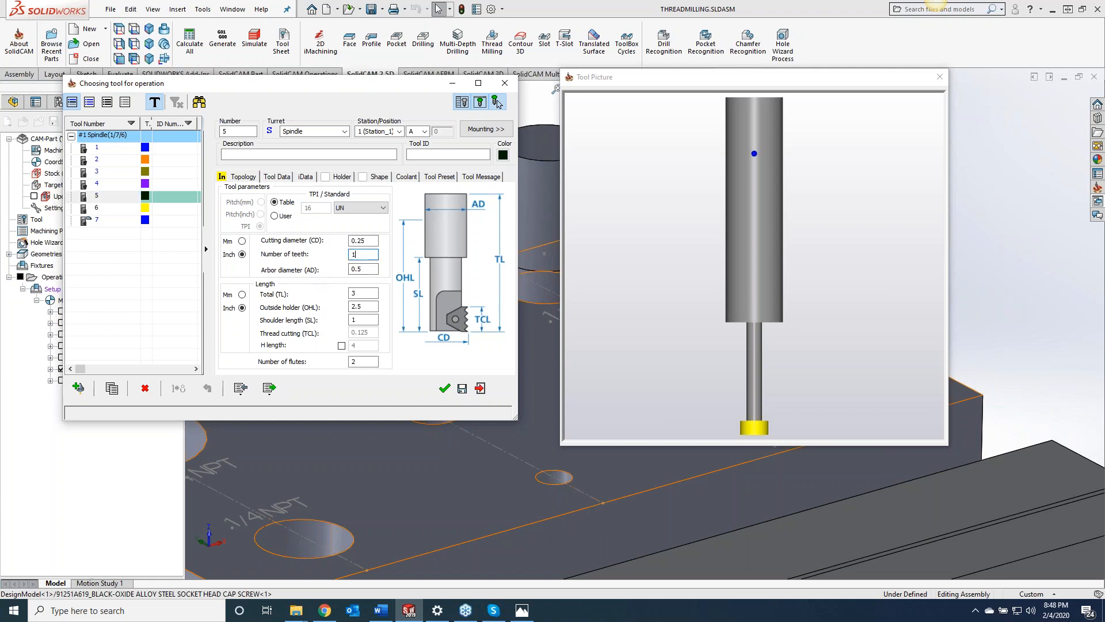
text(11)
click(368, 271)
click(719, 372)
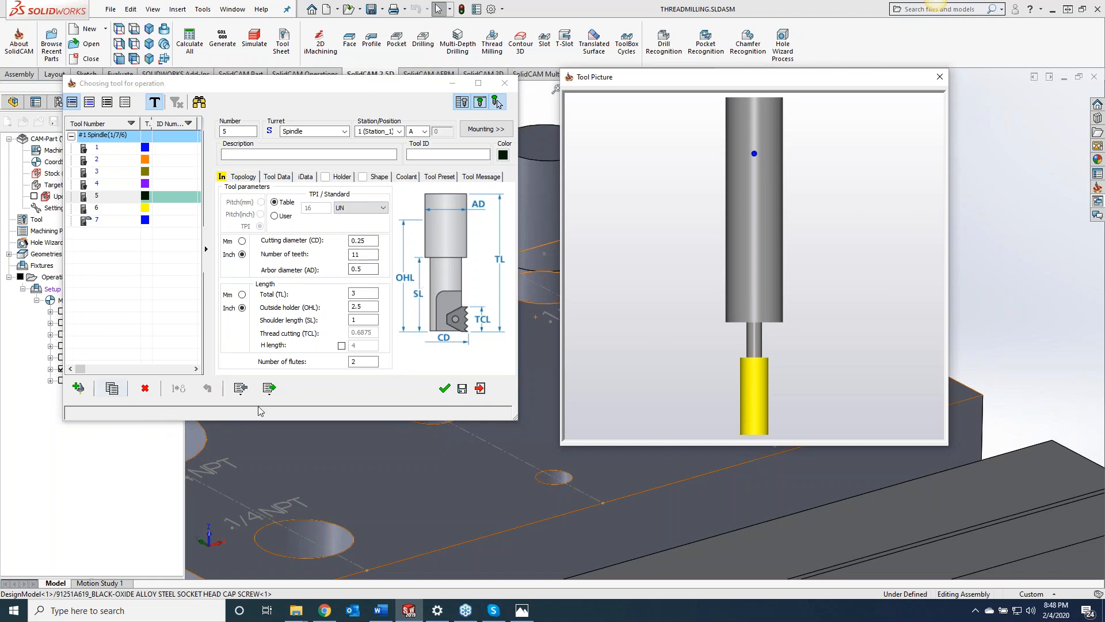
click(445, 388)
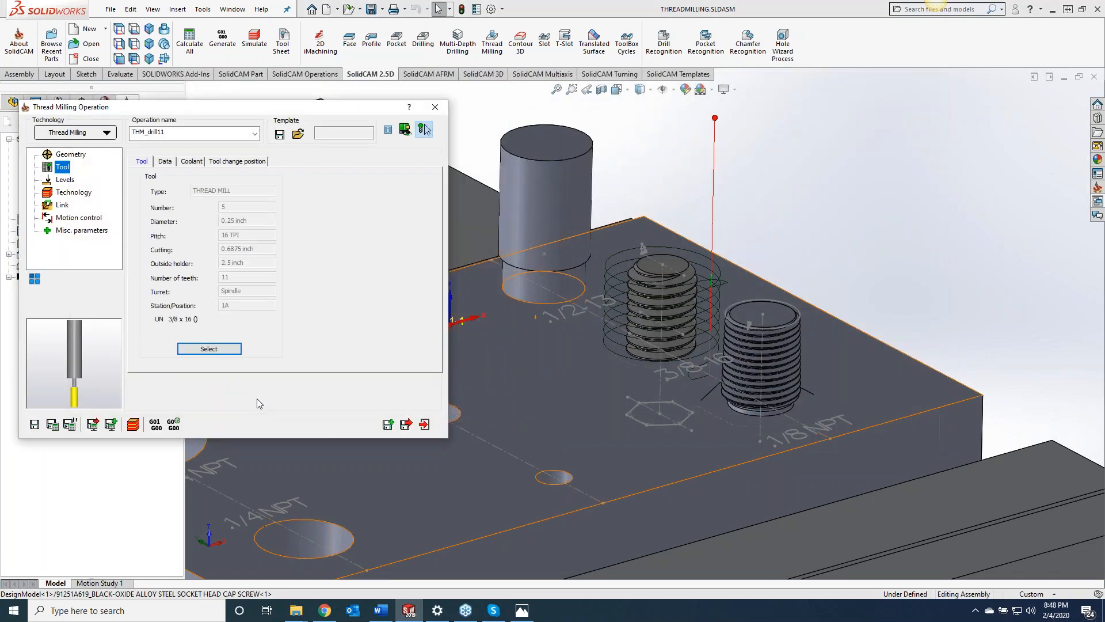
Step: Preview the multi-tooth thread mill along the toolpath at the 3/8-16 stud, and review the operation's Levels and Technology settings
click(424, 129)
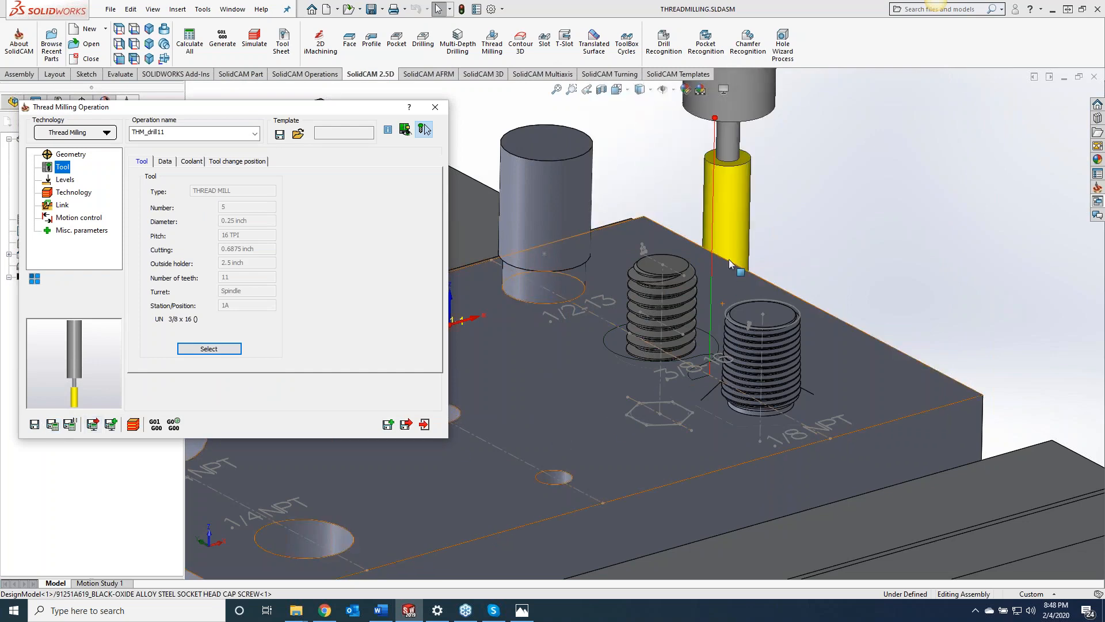
click(772, 237)
middle_drag(772, 237, 691, 403)
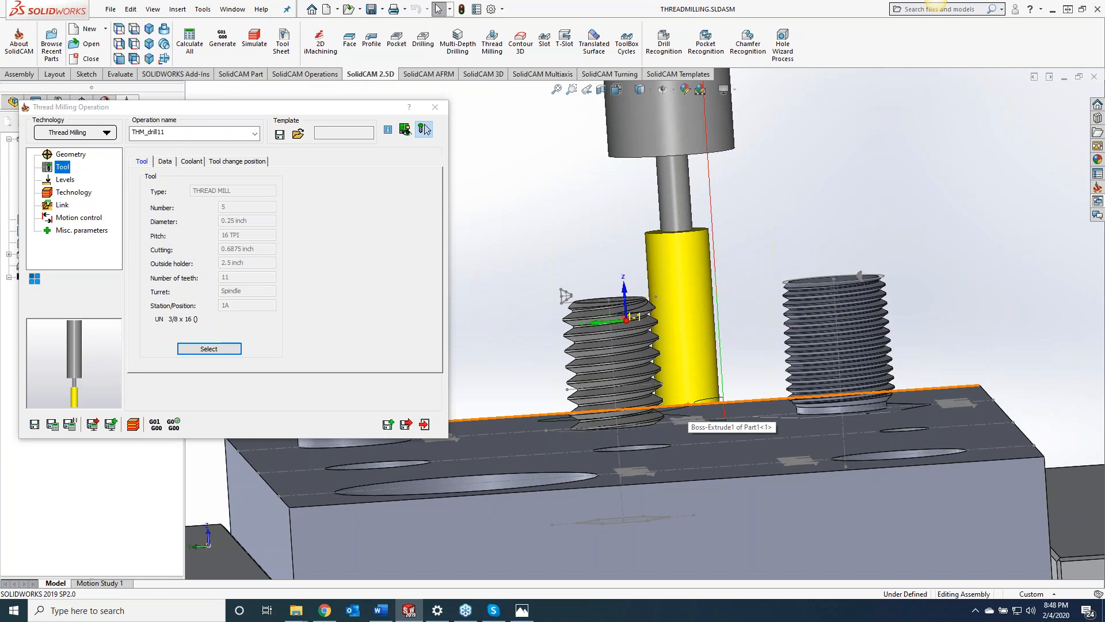
mouse_move(685, 403)
mouse_down()
mouse_move(689, 294)
mouse_move(376, 295)
mouse_move(259, 260)
mouse_move(681, 305)
mouse_move(735, 377)
mouse_move(690, 406)
mouse_move(688, 318)
mouse_move(692, 392)
mouse_up()
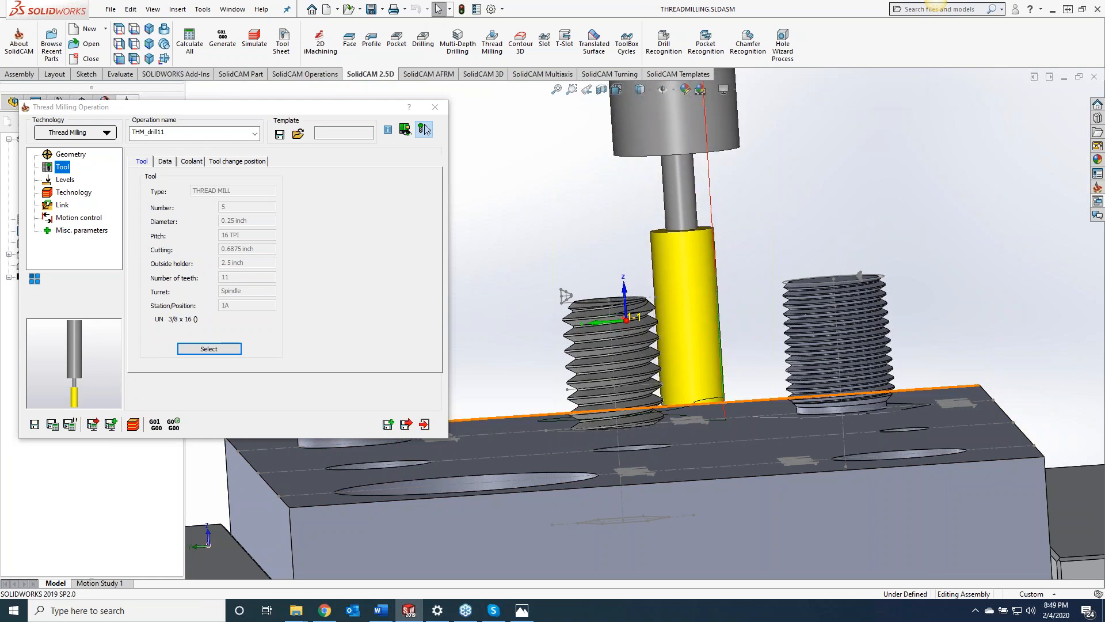
click(65, 180)
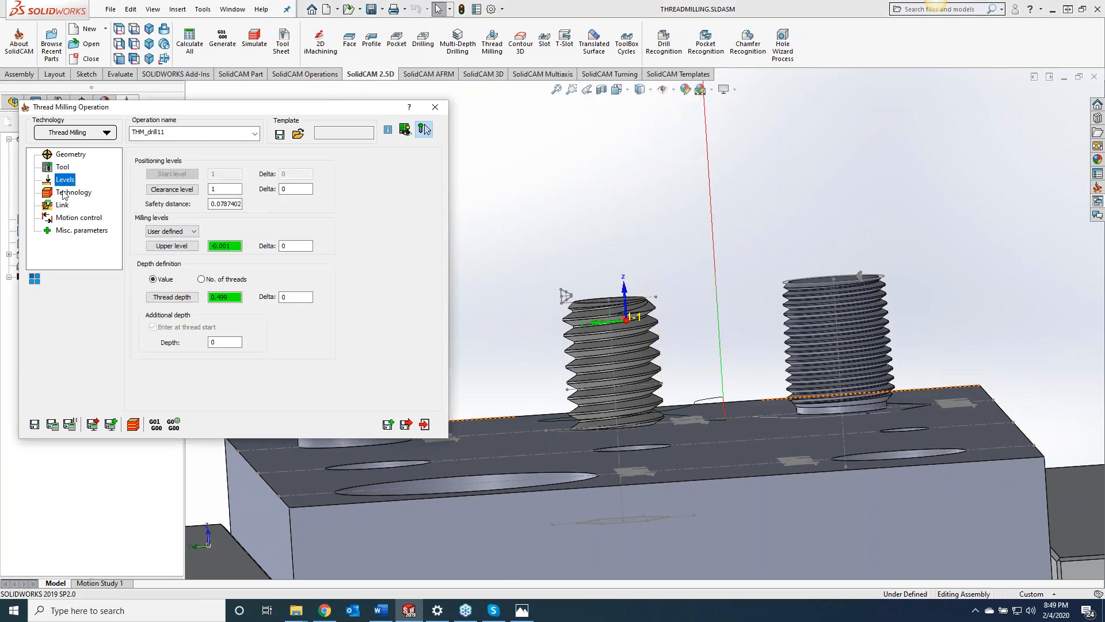
click(72, 192)
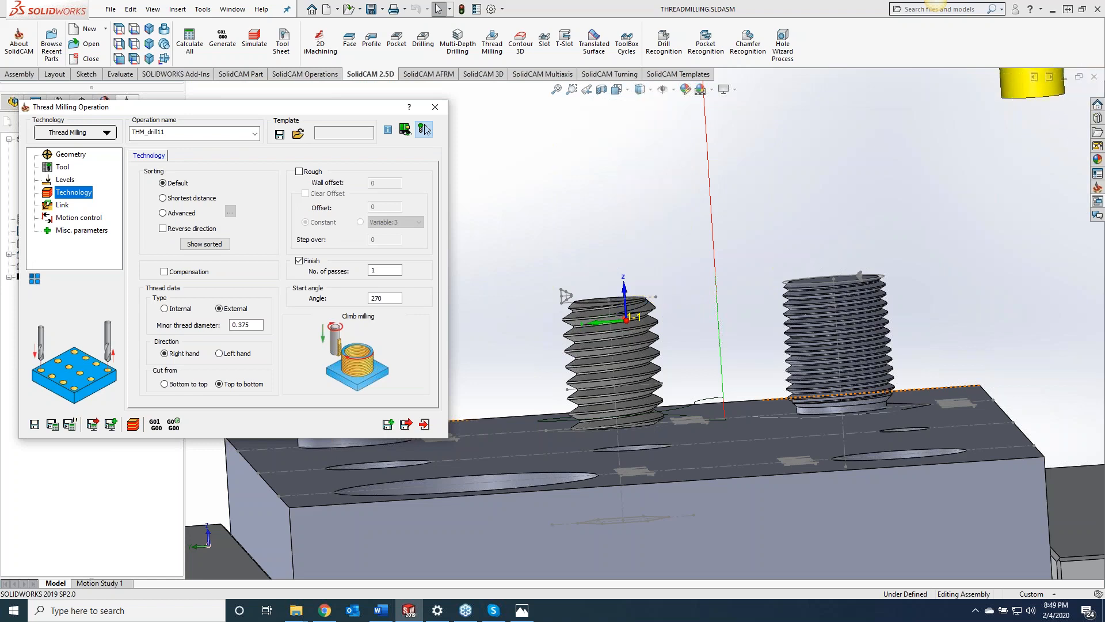
click(423, 129)
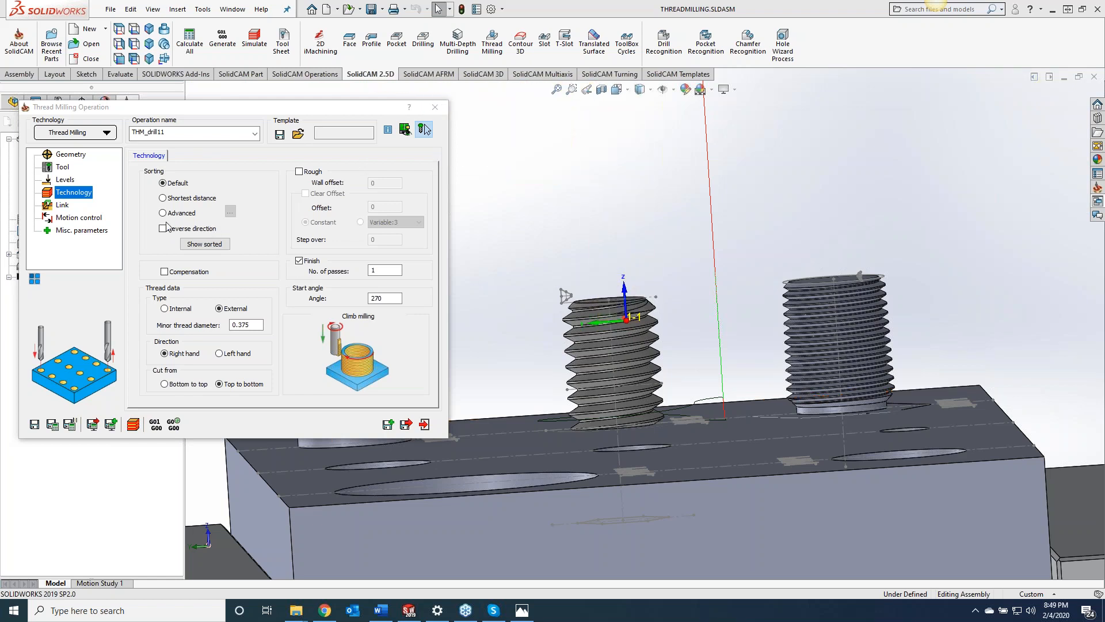
Step: Set tool 5's number of teeth to 4, then save and calculate THM_drill11
click(65, 182)
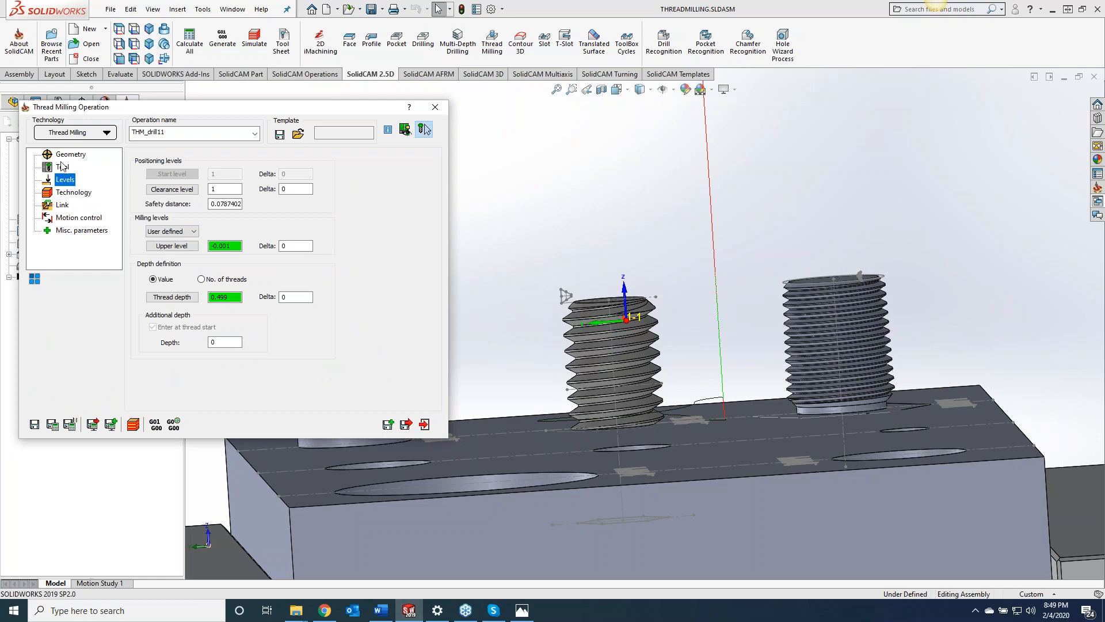
click(63, 166)
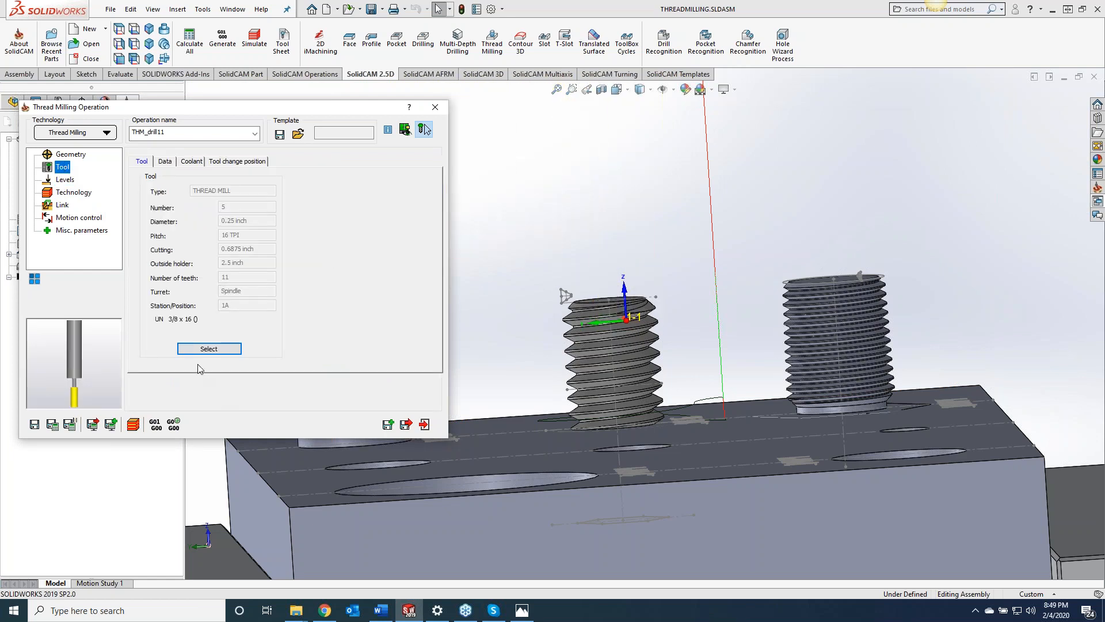
click(206, 348)
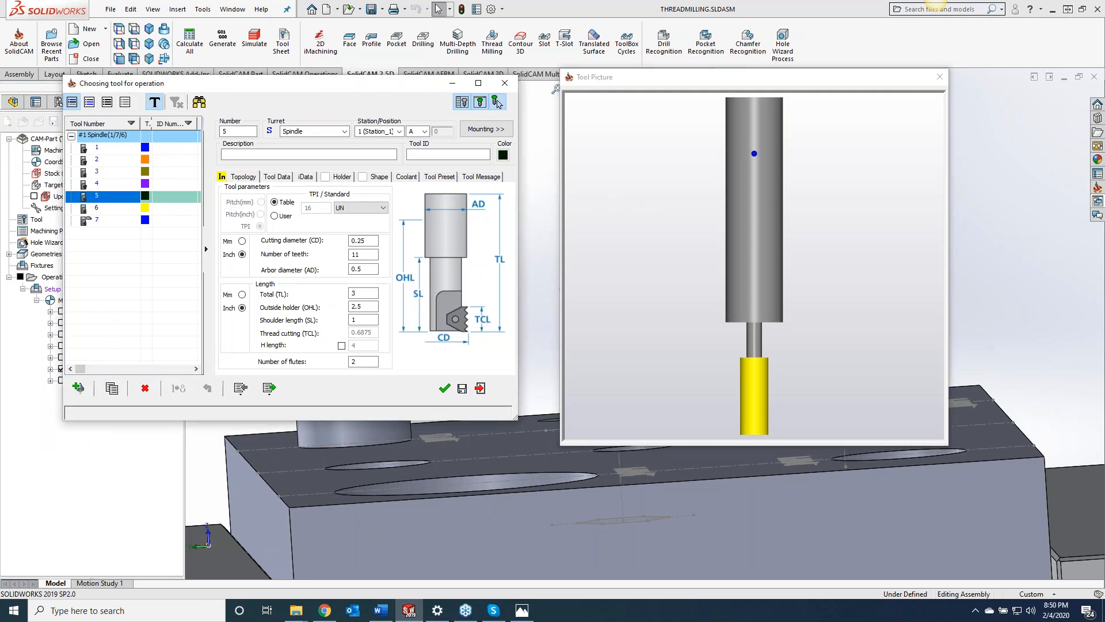
drag(367, 255, 274, 256)
text(4)
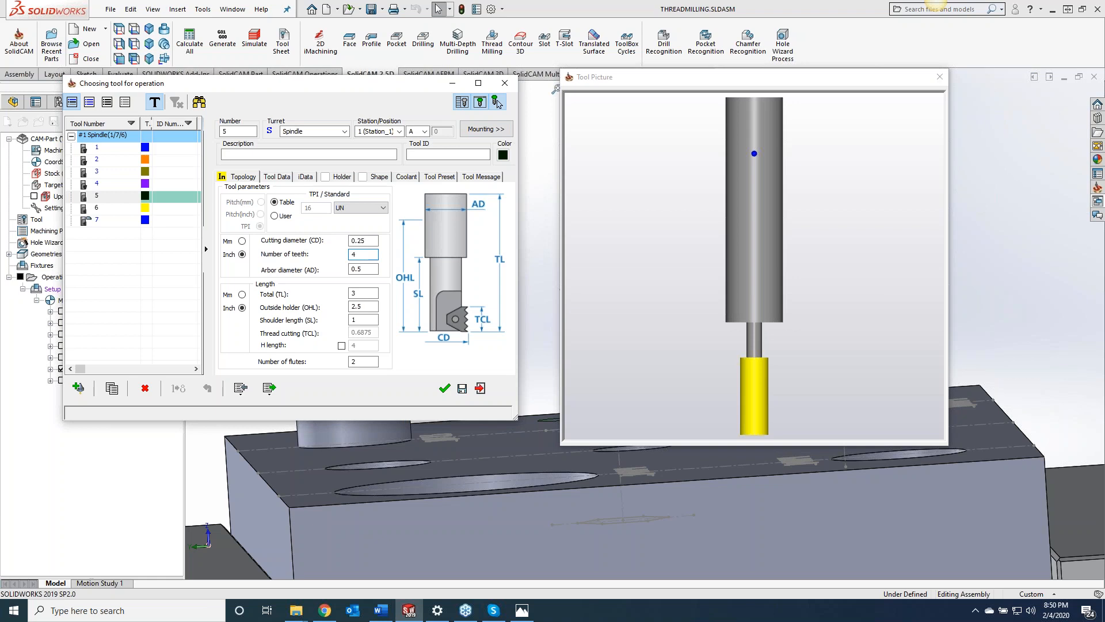
click(372, 270)
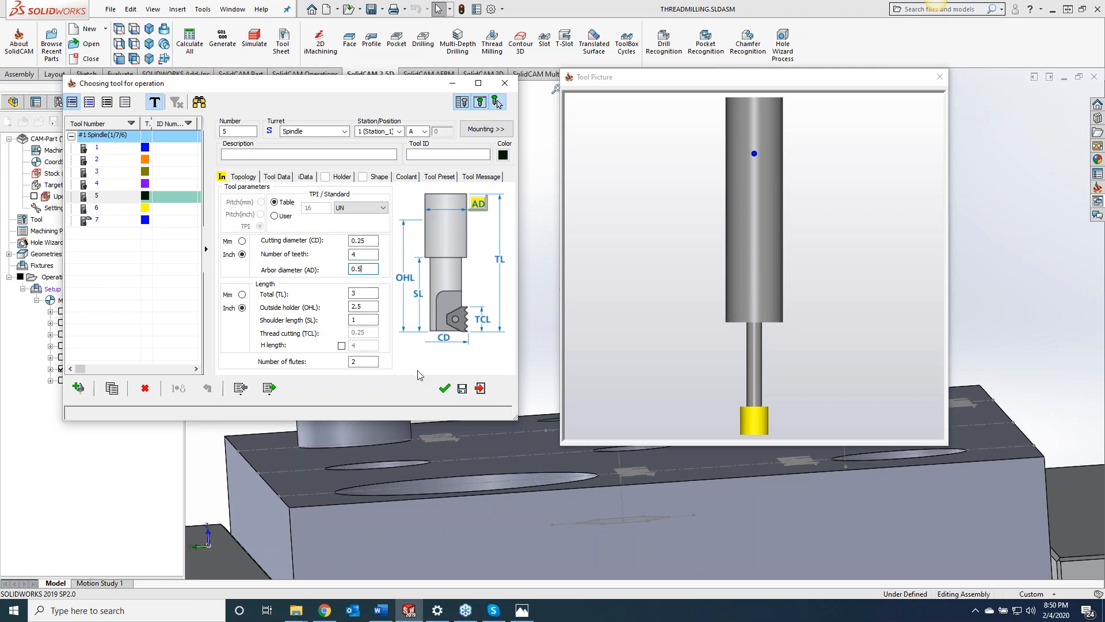
click(445, 391)
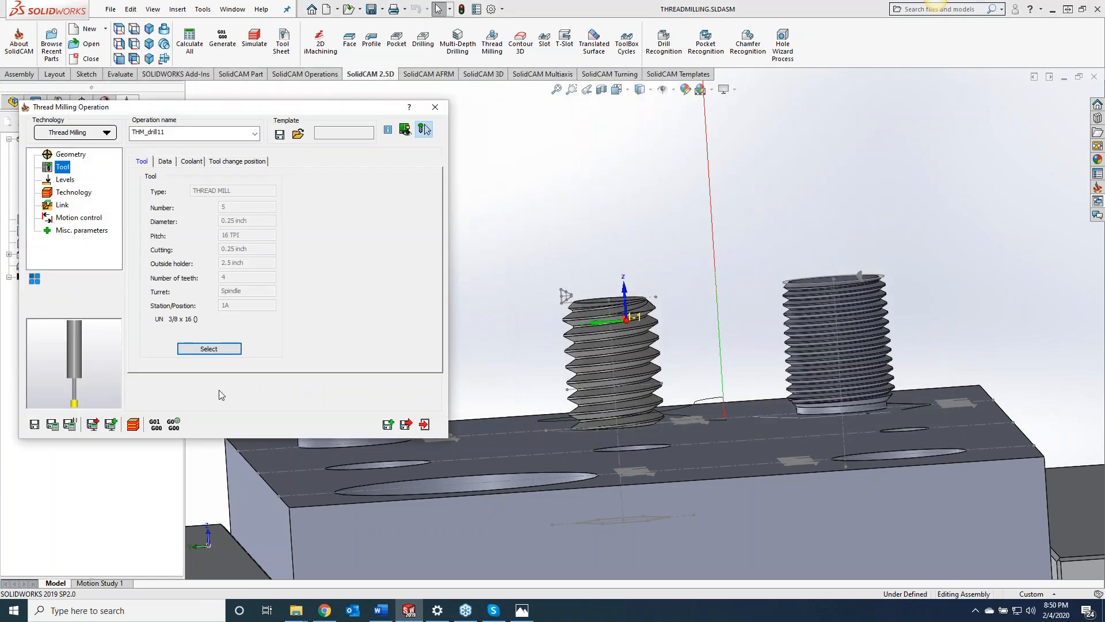
click(52, 424)
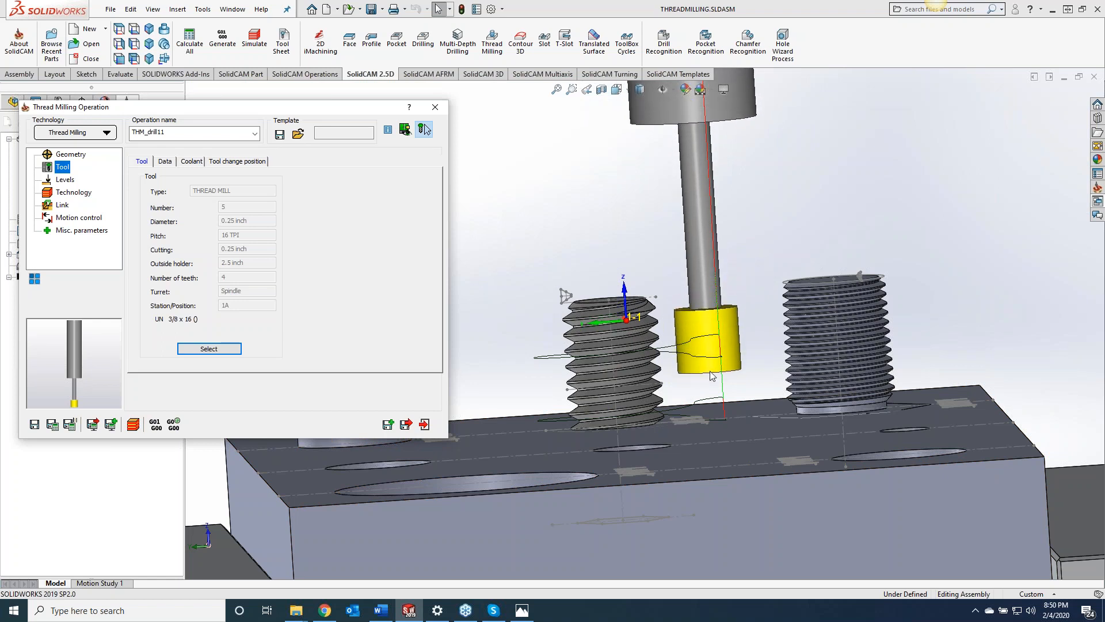
Step: Set tool 5's number of teeth to 3, recalculate THM_drill11, and preview the tool along the helical passes
click(65, 179)
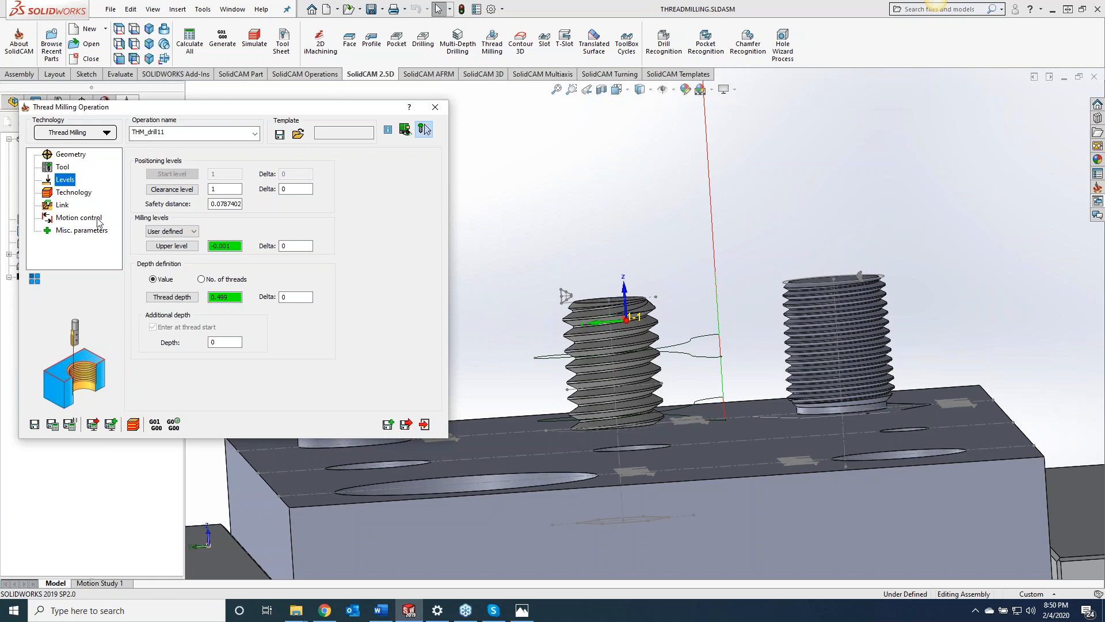
click(62, 168)
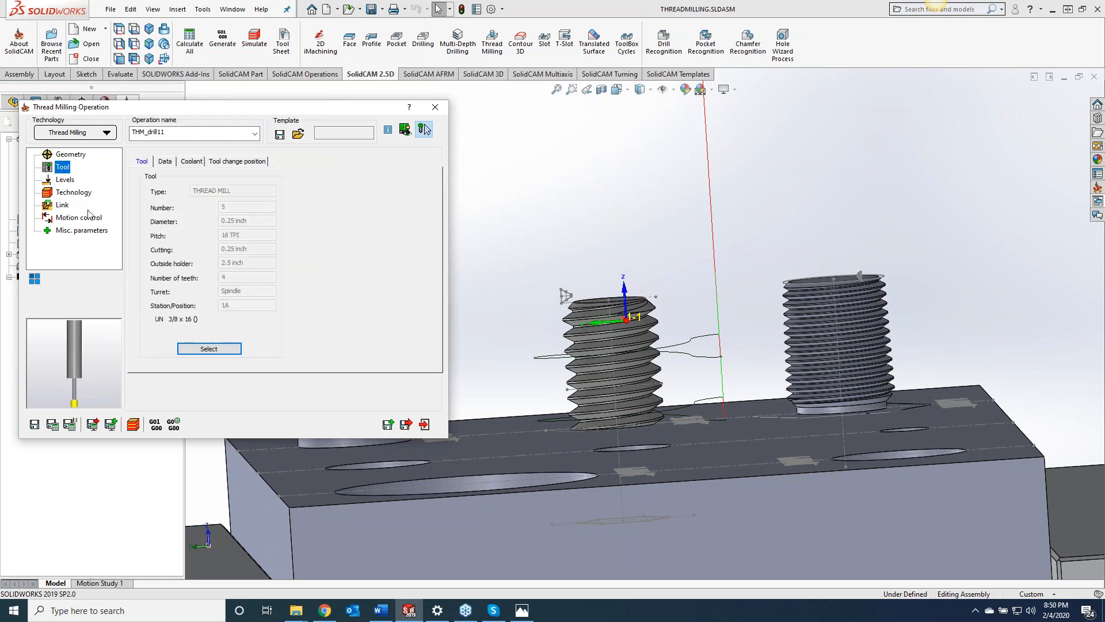
click(208, 347)
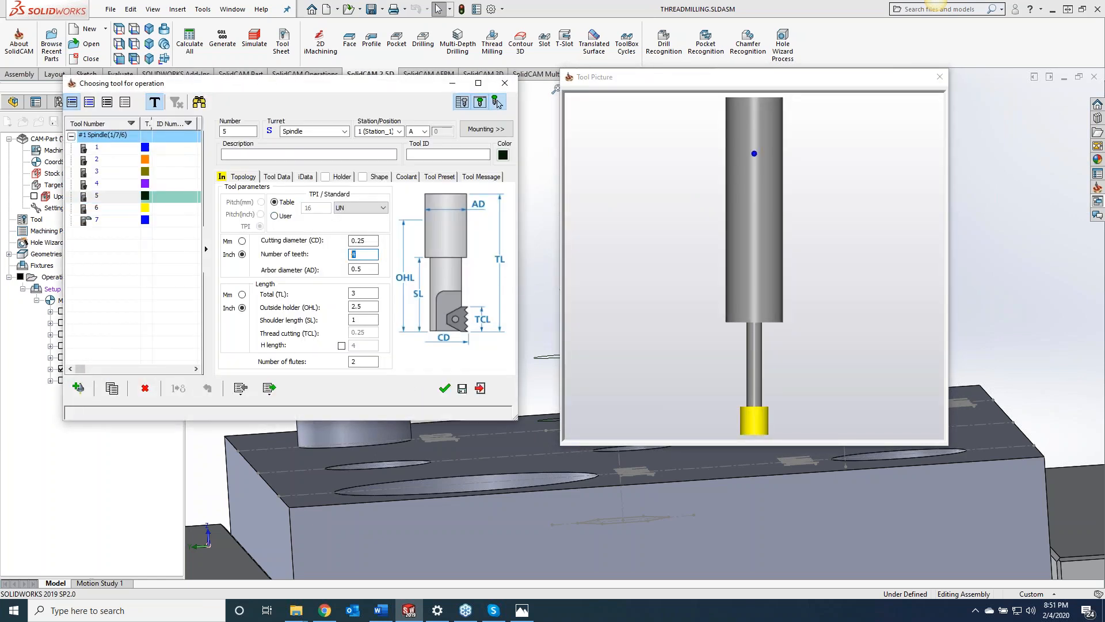
click(444, 388)
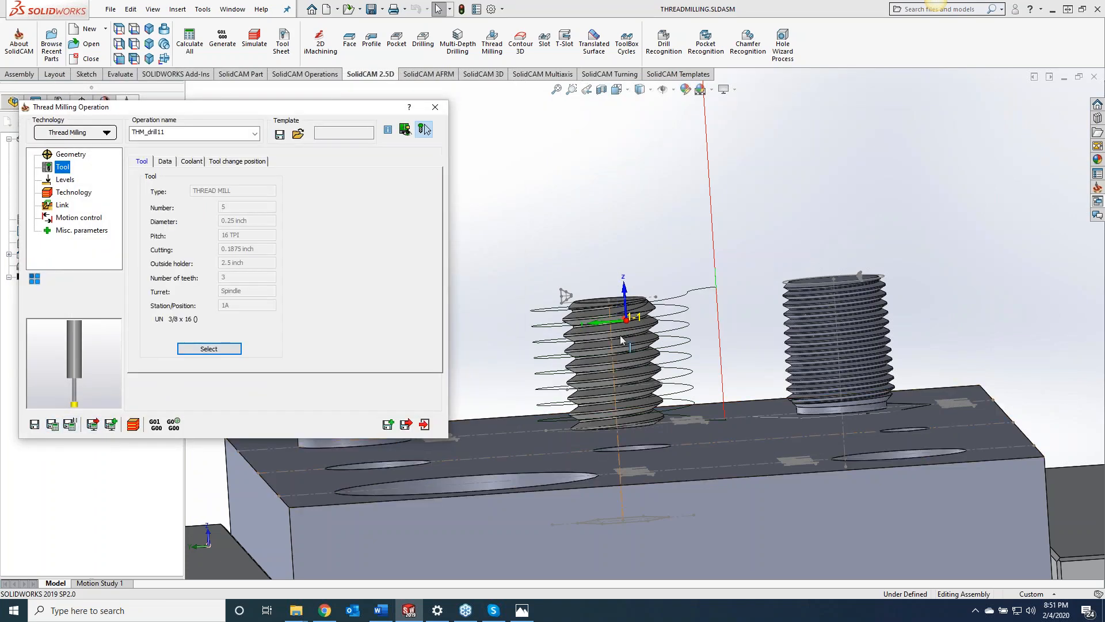
click(424, 129)
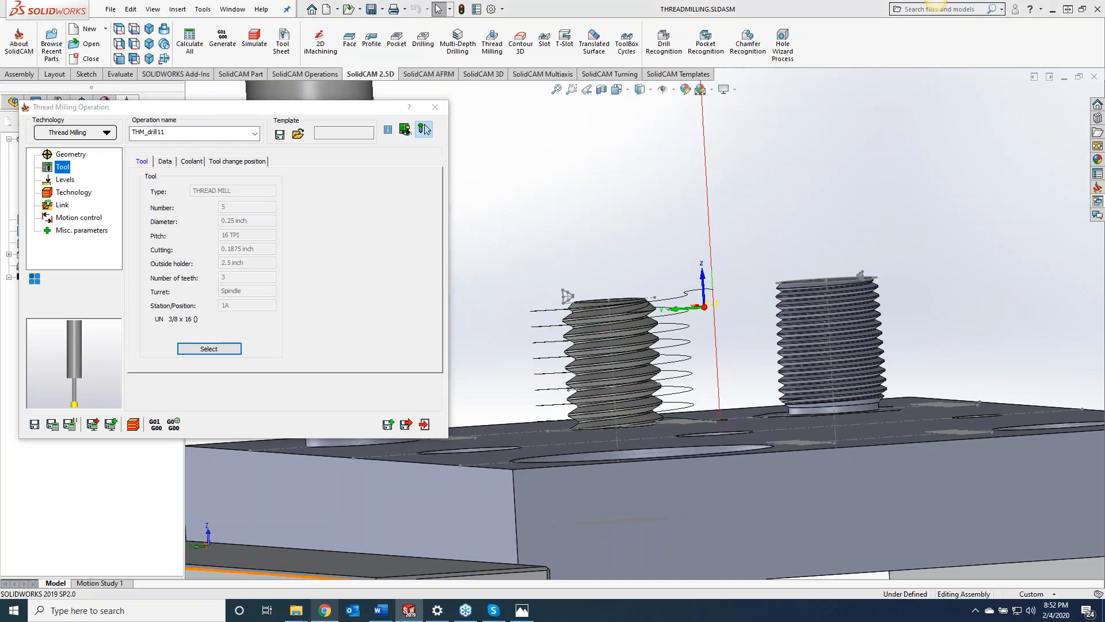
Step: Switch to Chrome and show the SolidCAM University YouTube videos and the KevCAM Night School registration page
click(325, 610)
click(98, 10)
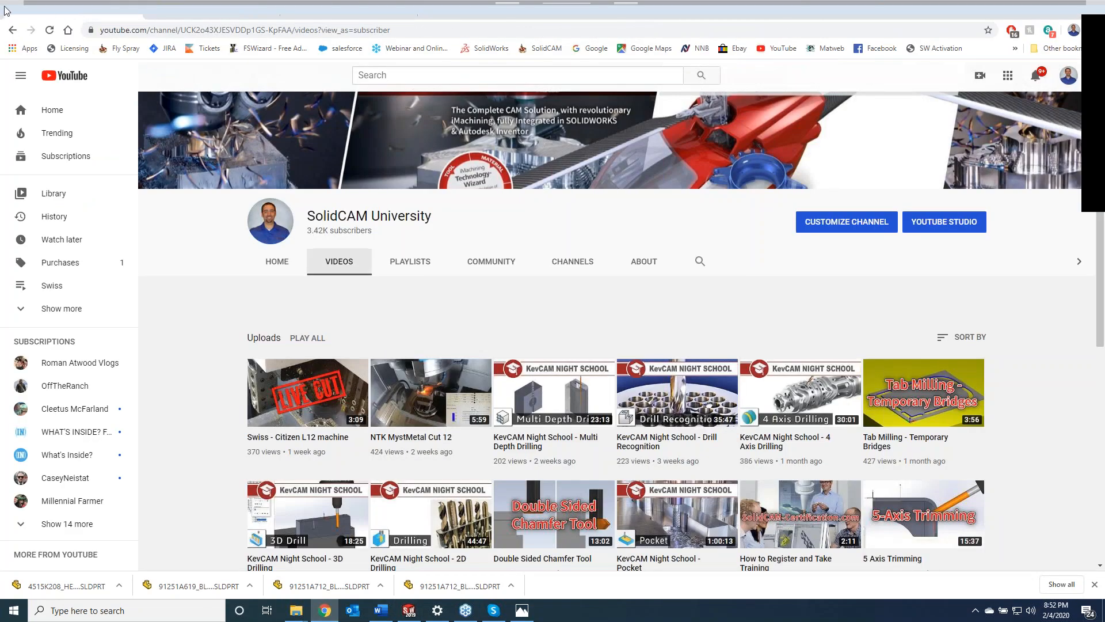
click(208, 9)
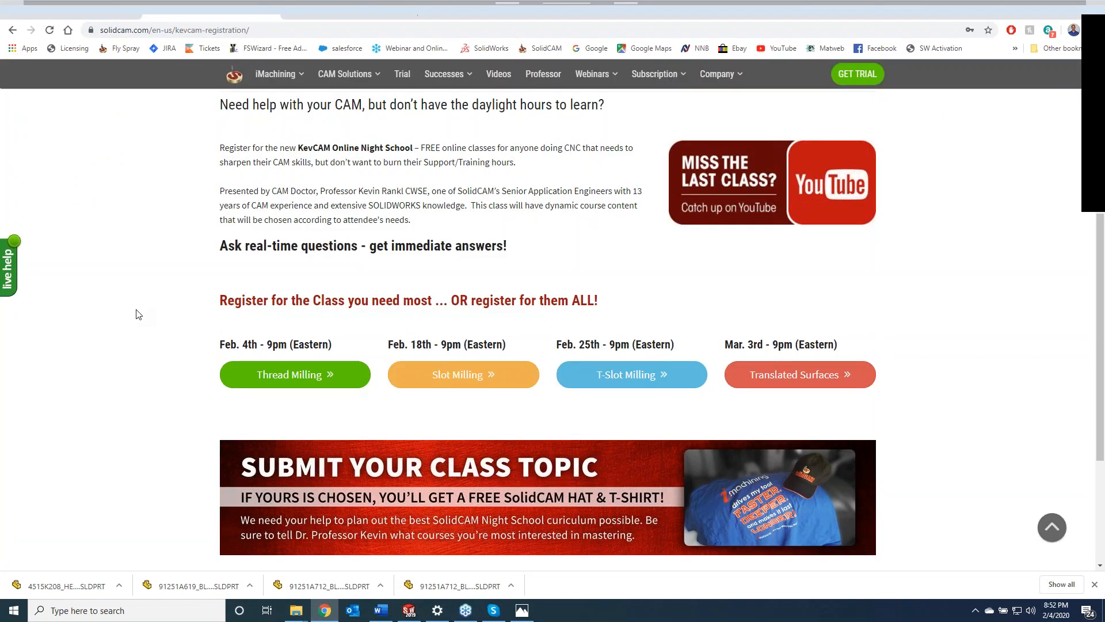